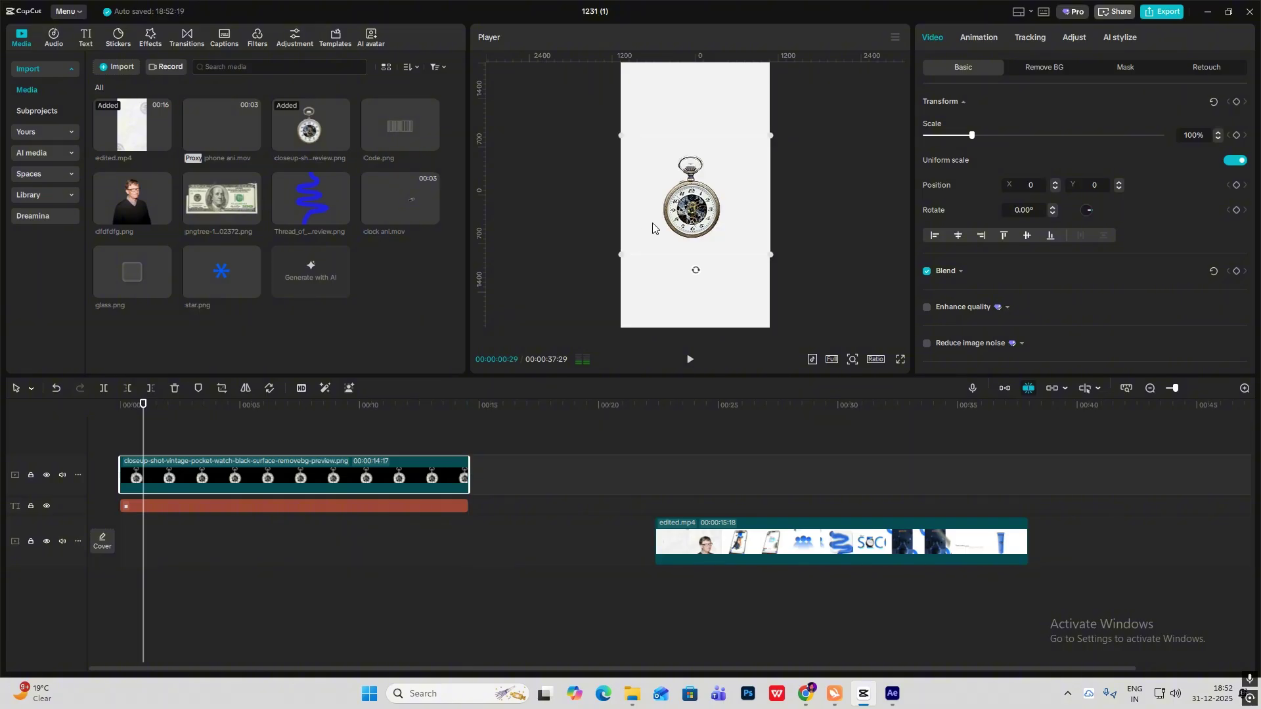
- Move the pocket watch to the upper-right edge of the canvas and lower its opacity to 43%
{"action": "left_click_drag", "start_coordinate": [653, 225], "coordinate": [767, 136]}
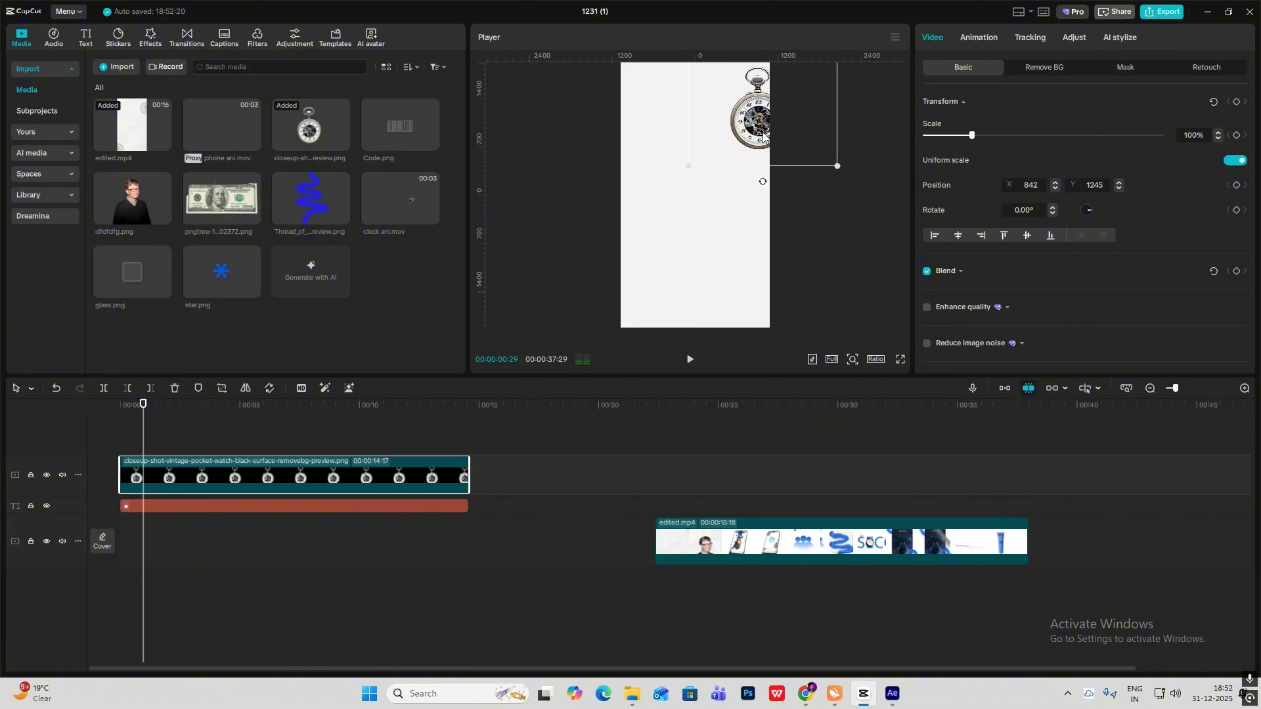
{"action": "left_click", "coordinate": [961, 271]}
{"action": "left_click", "coordinate": [1027, 330]}
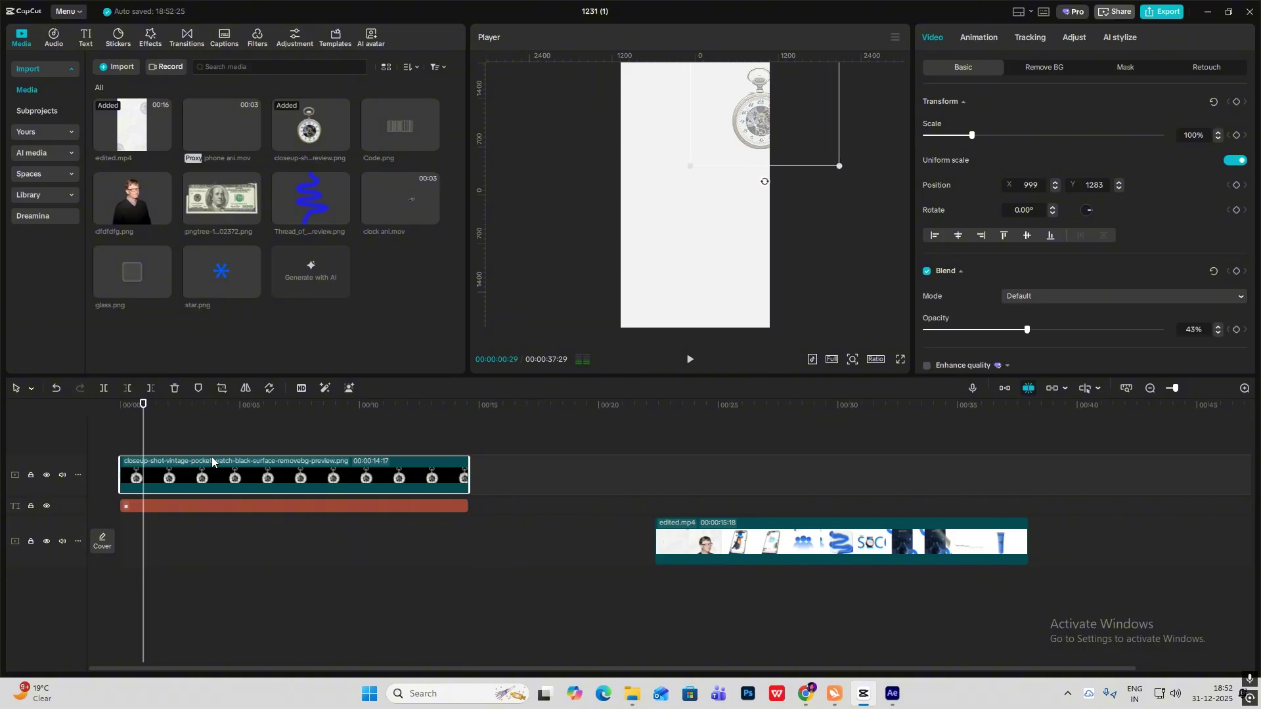
- Duplicate the pocket watch clip onto a new track above and place the copy at the lower-left edge of the canvas
{"action": "left_click_drag", "start_coordinate": [217, 470], "coordinate": [218, 442]}
{"action": "left_click_drag", "start_coordinate": [763, 132], "coordinate": [626, 301]}
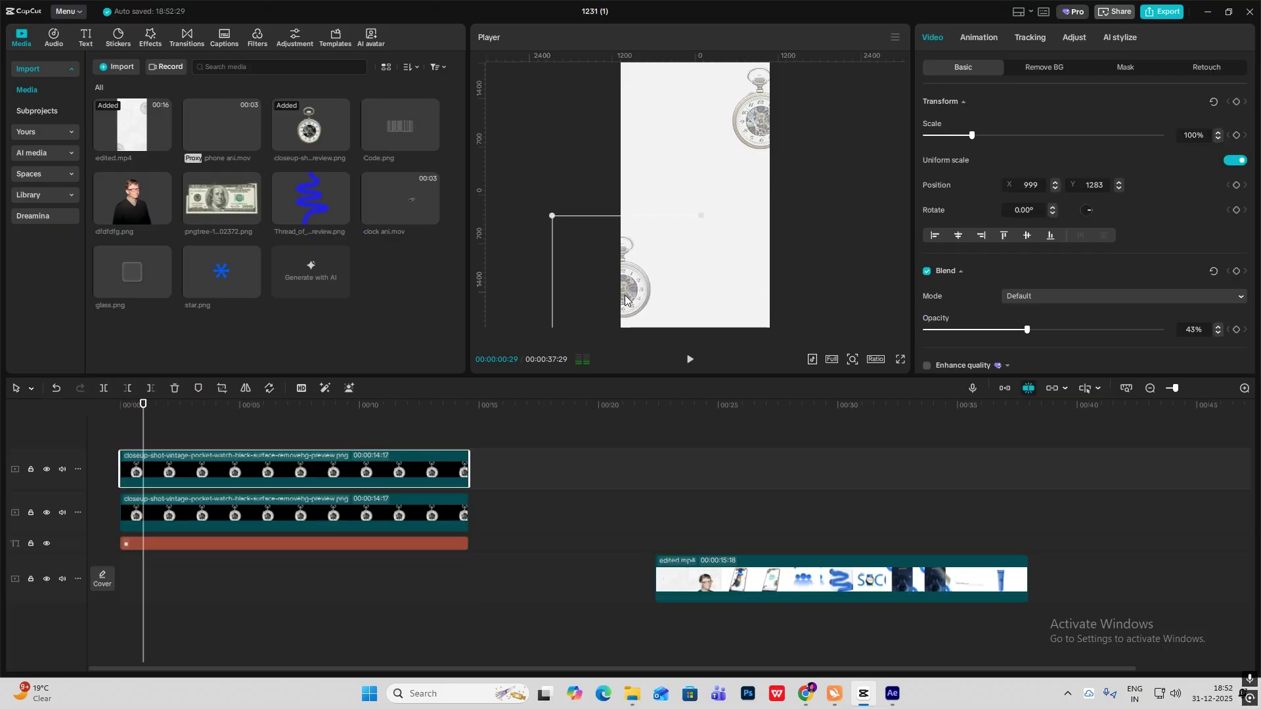
- Add a text clip above the watch tracks reading "stay for a second" in black at font size 12
{"action": "left_click", "coordinate": [86, 37]}
{"action": "left_click_drag", "start_coordinate": [124, 85], "coordinate": [142, 455]}
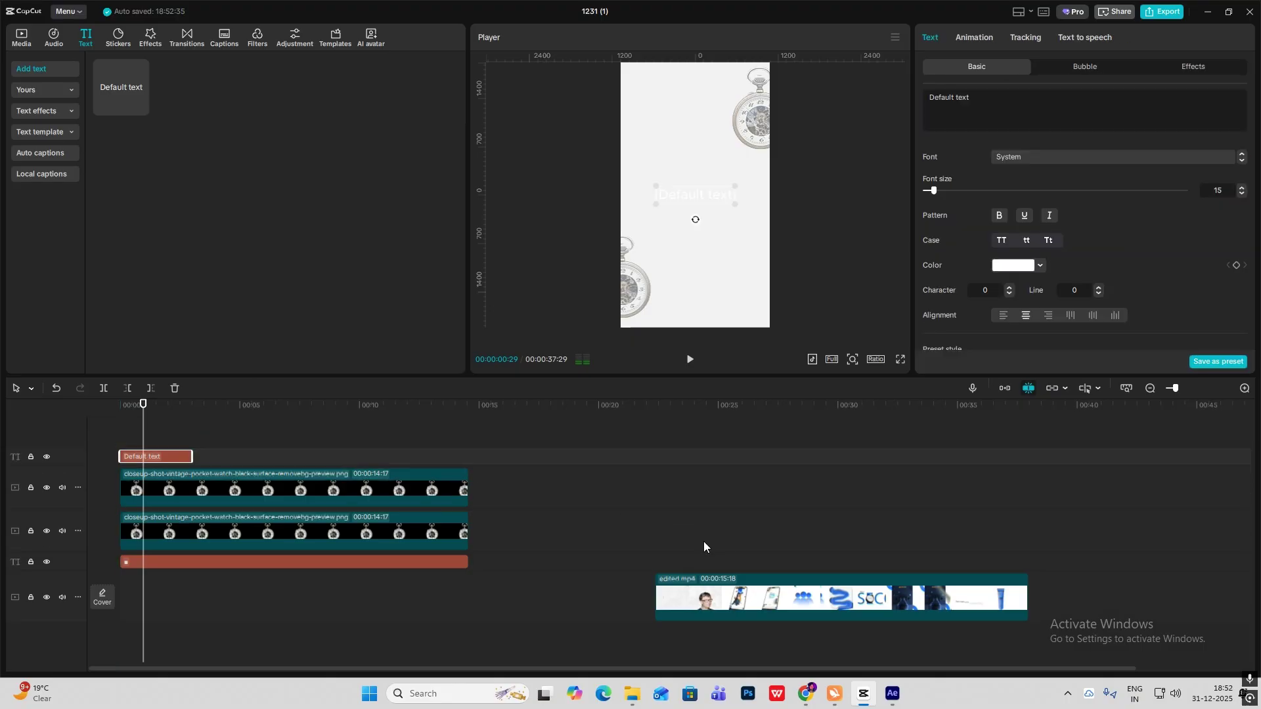
{"action": "left_click", "coordinate": [673, 545]}
{"action": "left_click", "coordinate": [139, 463]}
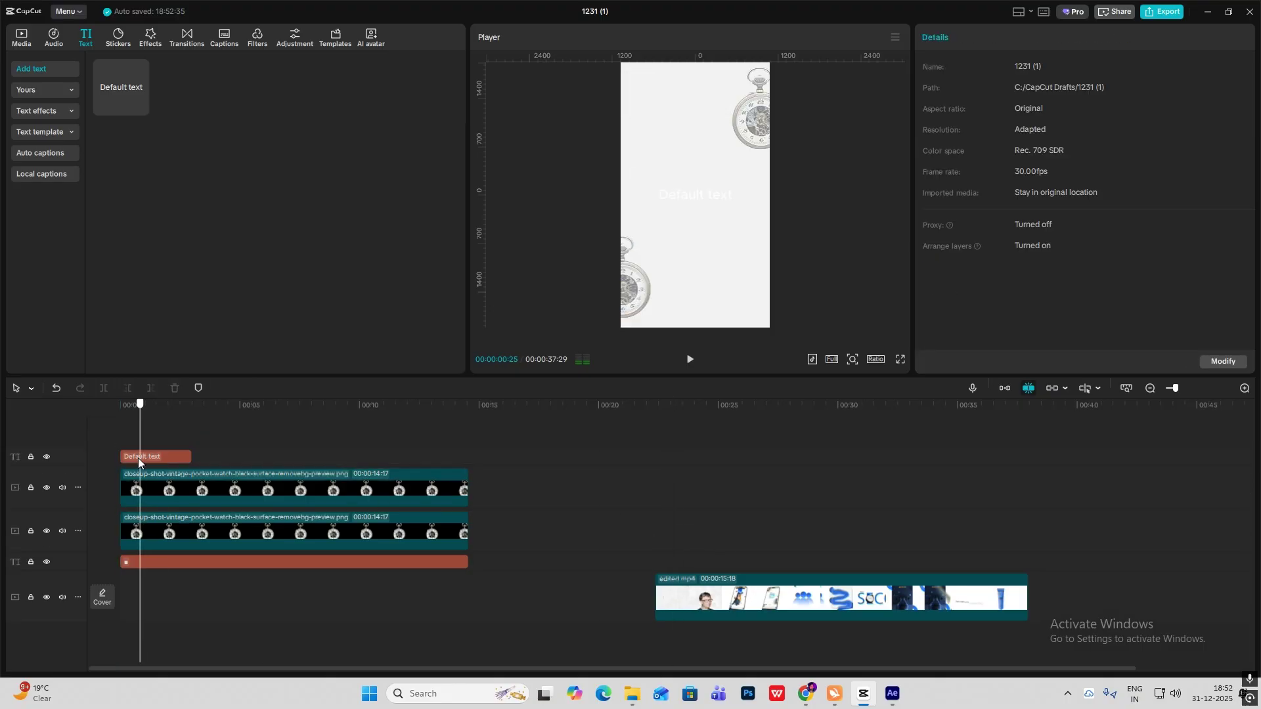
{"action": "left_click", "coordinate": [139, 460]}
{"action": "type", "text": "stay for a second"}
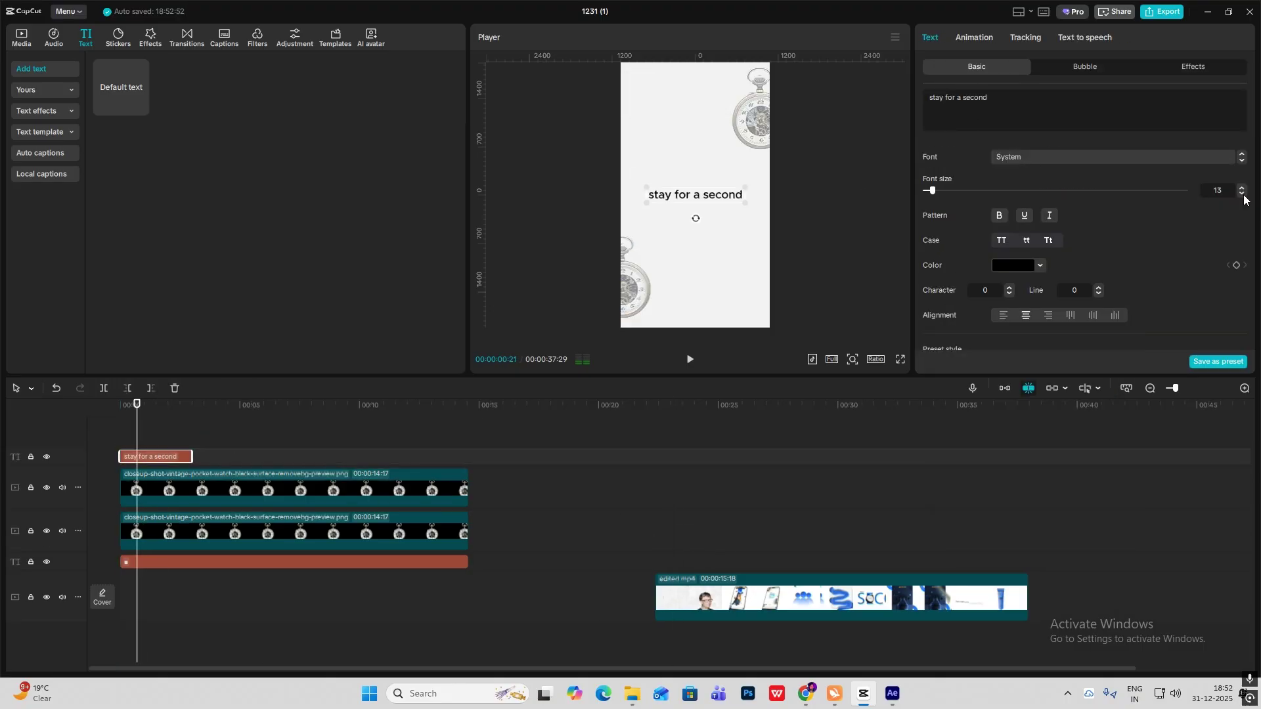
{"action": "left_click", "coordinate": [1243, 195]}
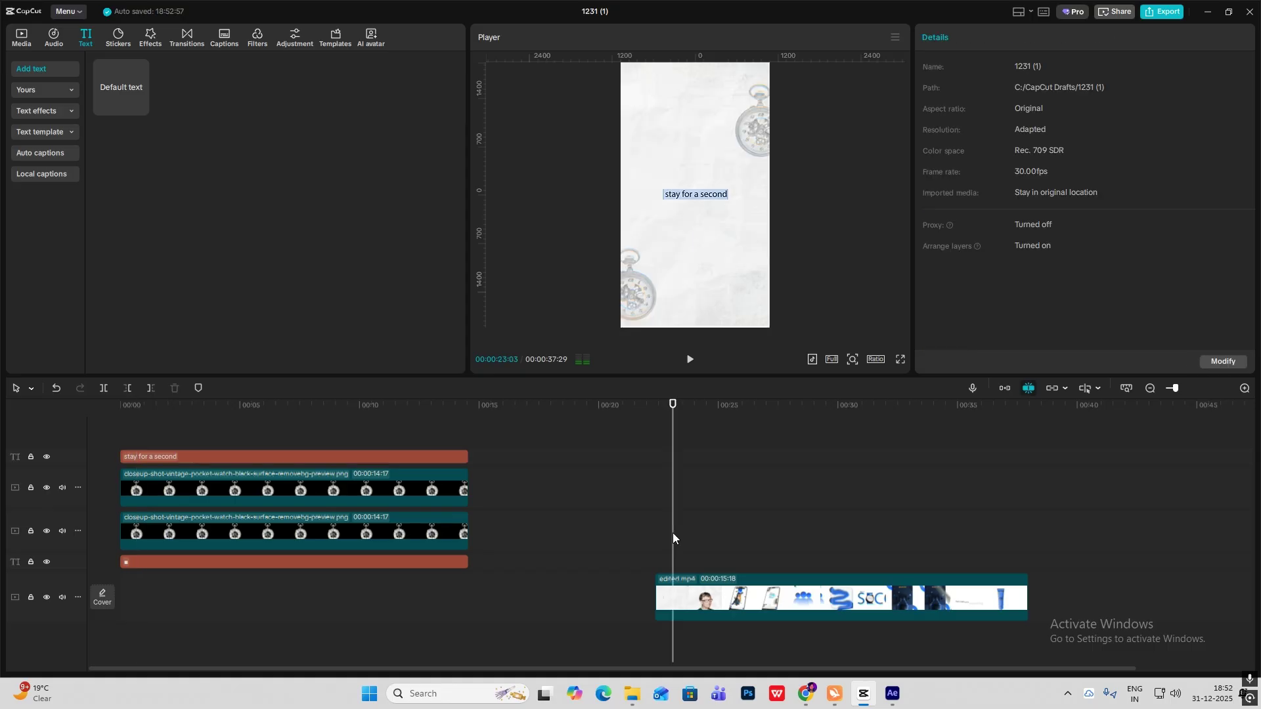
- Apply an entrance animation to the "stay for a second" text
{"action": "left_click_drag", "start_coordinate": [672, 537], "coordinate": [127, 428]}
{"action": "left_click", "coordinate": [165, 440]}
{"action": "left_click", "coordinate": [155, 456]}
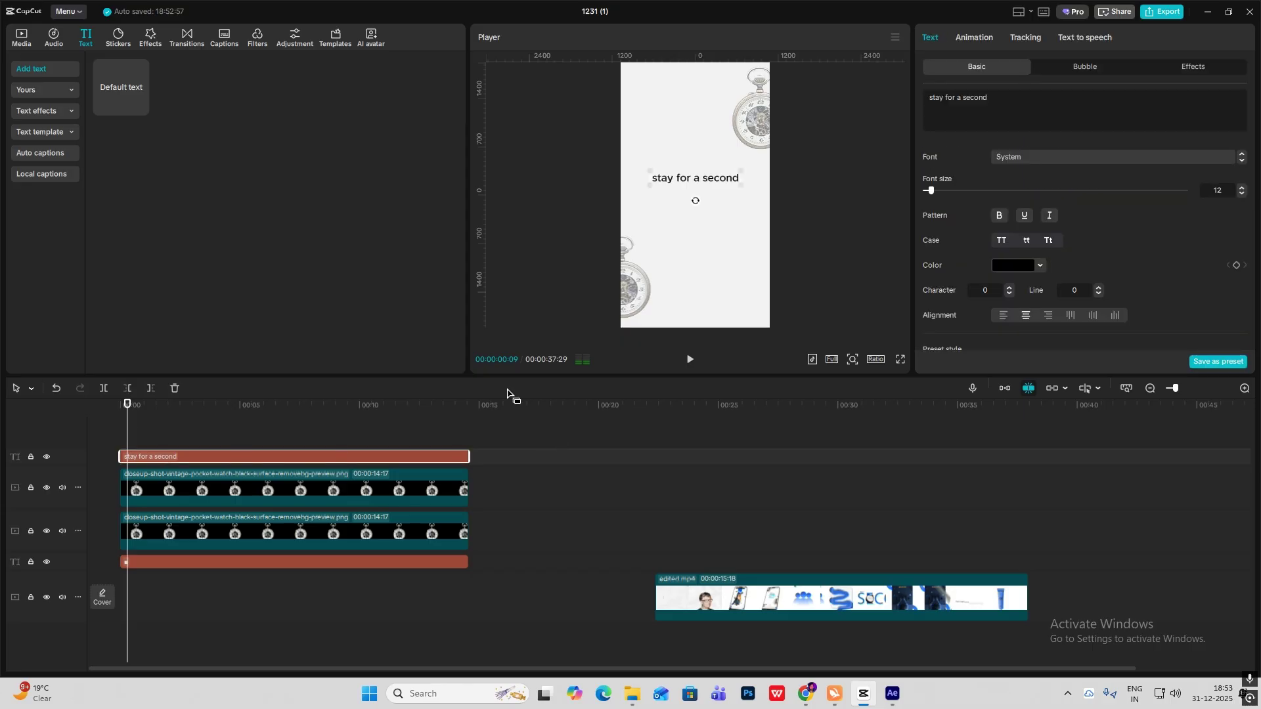
{"action": "left_click", "coordinate": [980, 37]}
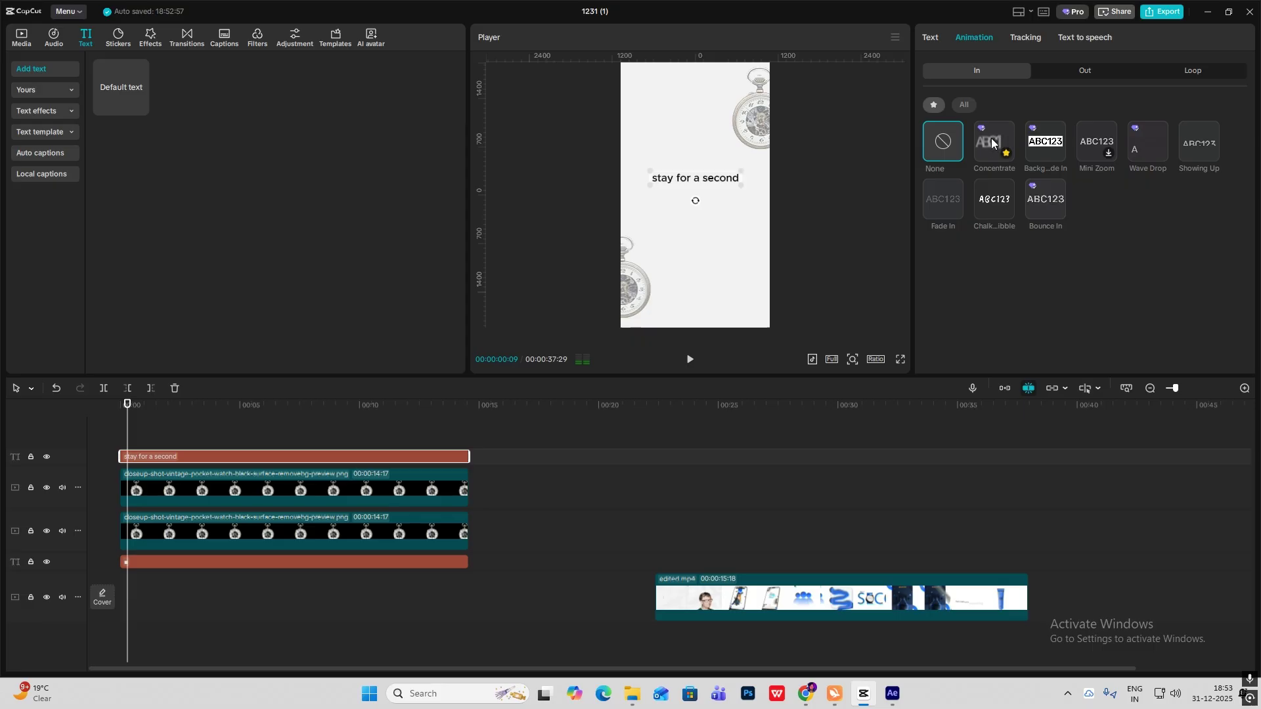
- Add another text clip made of underscores as a black line and rotate it to -90°
{"action": "left_click_drag", "start_coordinate": [120, 87], "coordinate": [120, 435]}
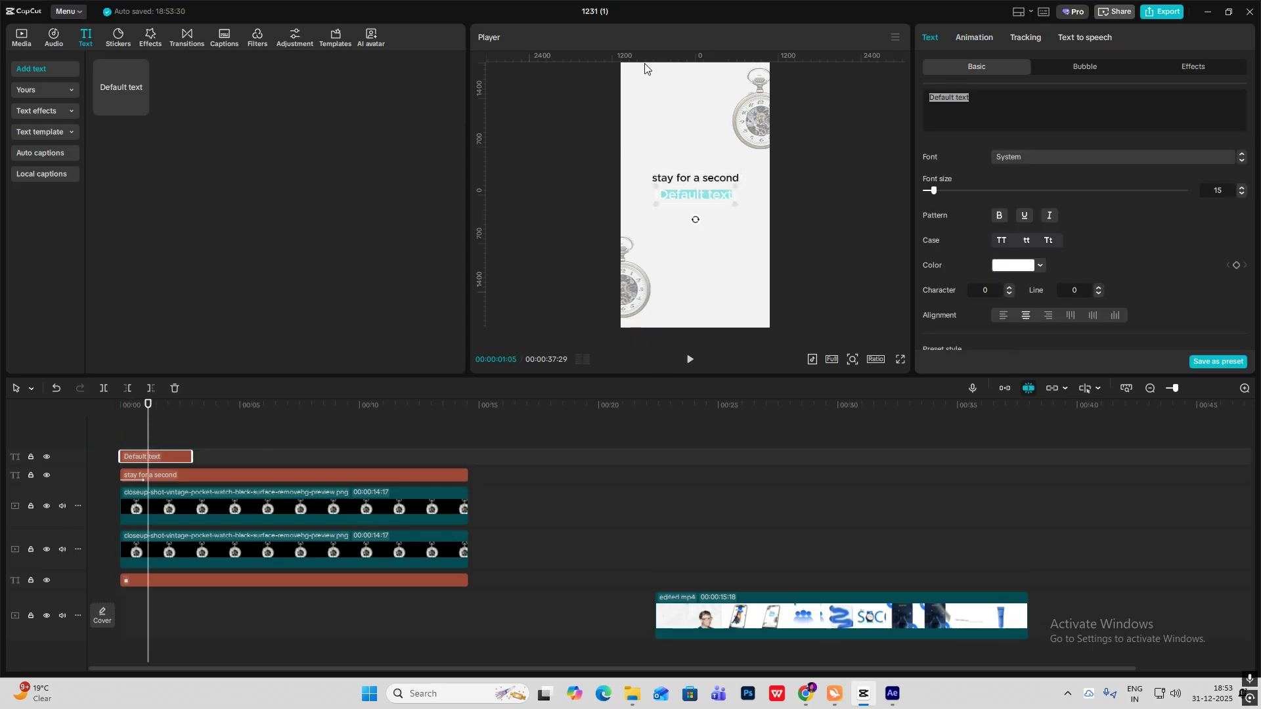
{"action": "key", "text": "BackSpace"}
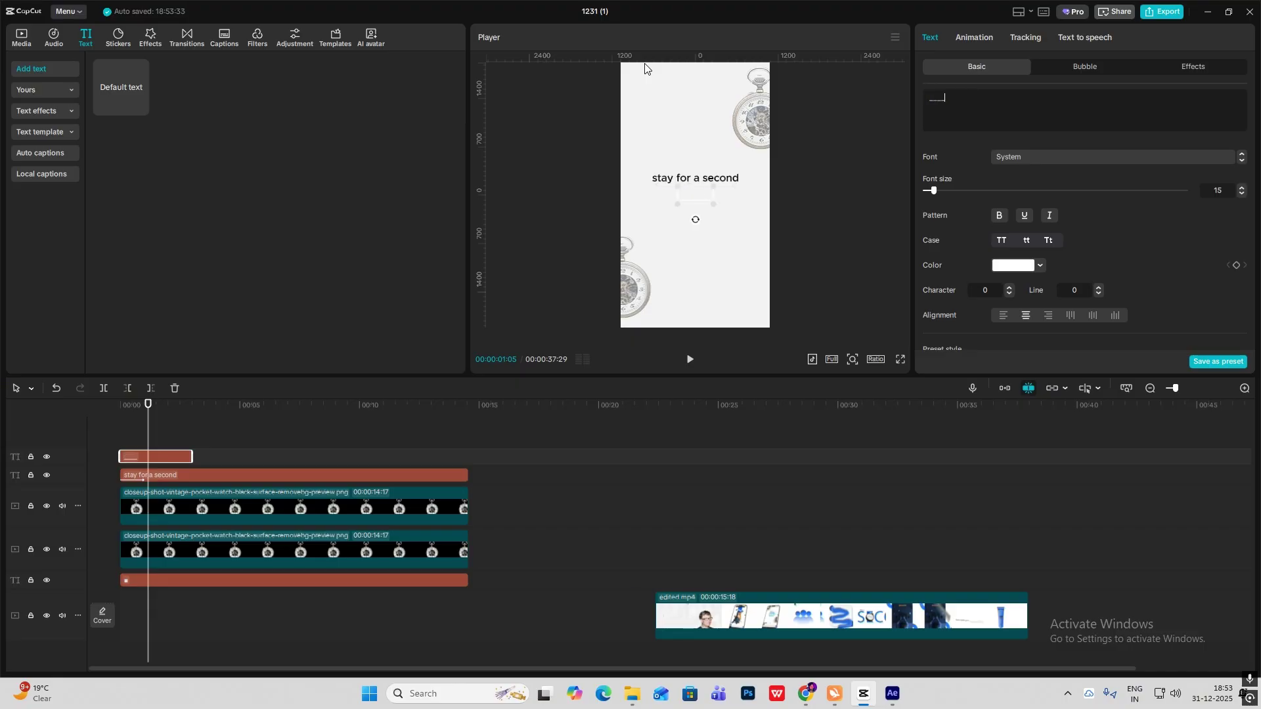
{"action": "left_click", "coordinate": [1020, 263]}
{"action": "left_click_drag", "start_coordinate": [997, 316], "coordinate": [885, 404]}
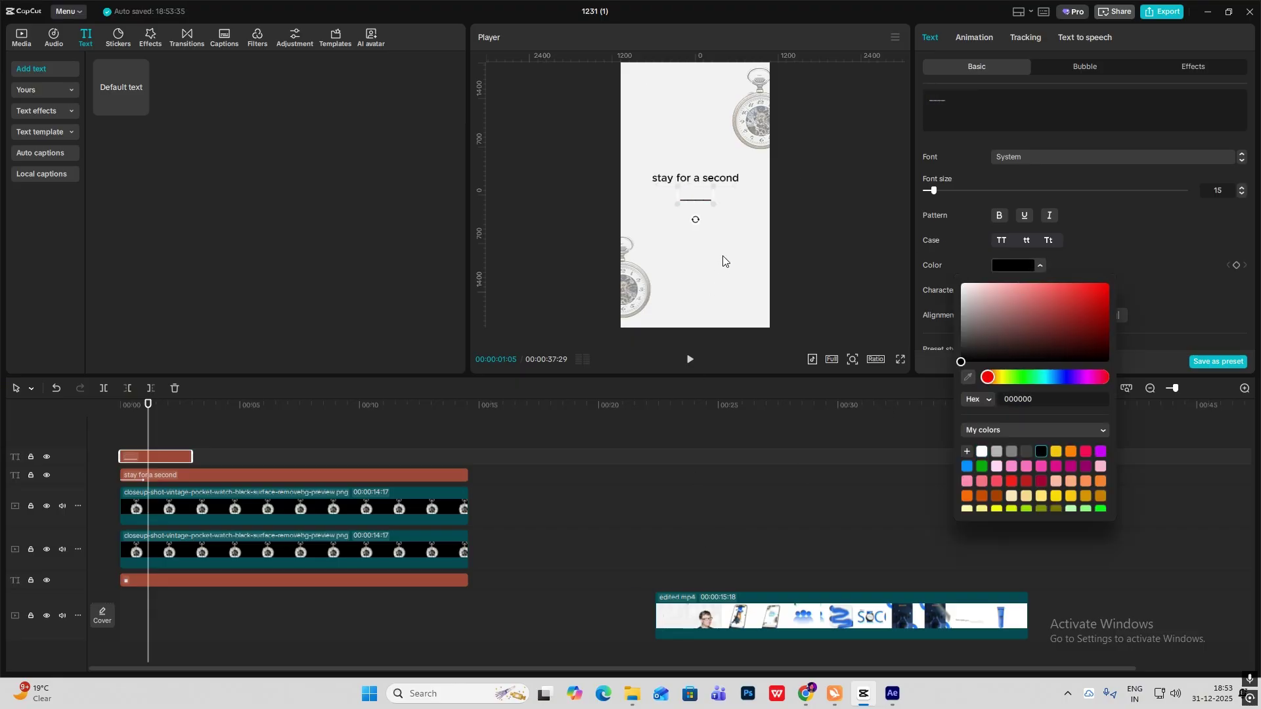
{"action": "left_click_drag", "start_coordinate": [697, 227], "coordinate": [744, 197]}
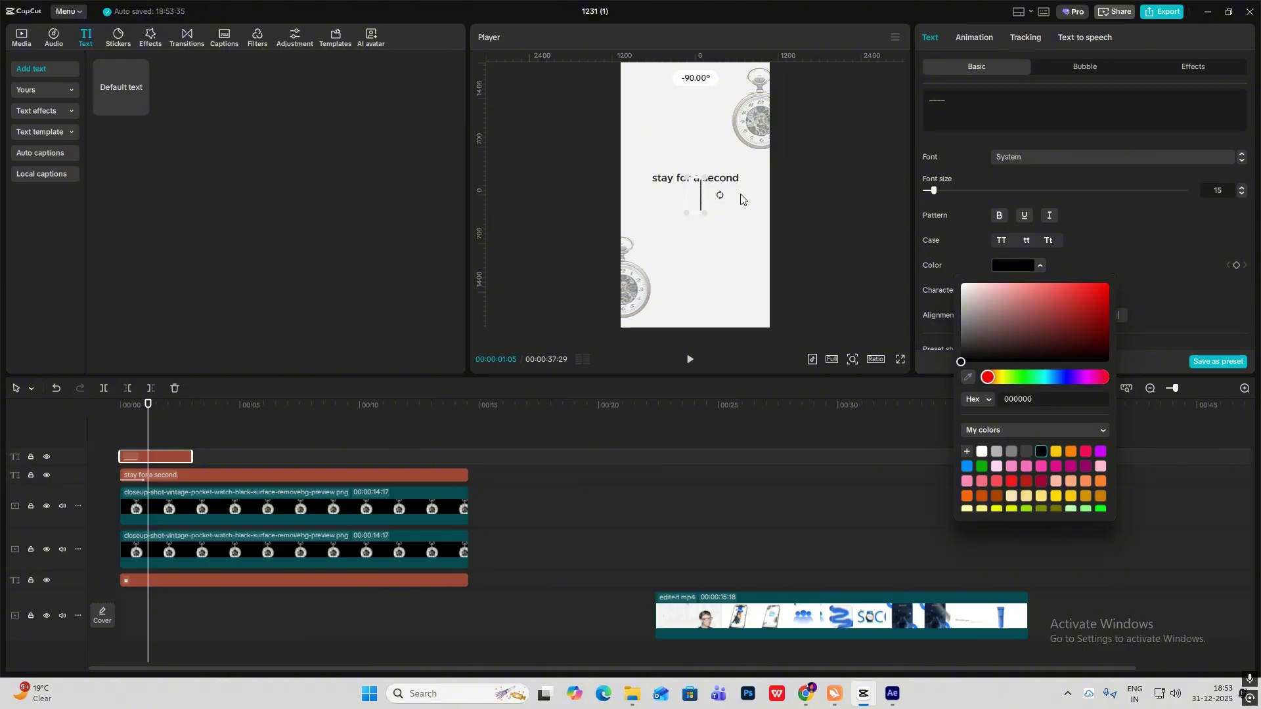
- Recolour the vertical underscore line dark blue, hex 002499
{"action": "left_click", "coordinate": [992, 268]}
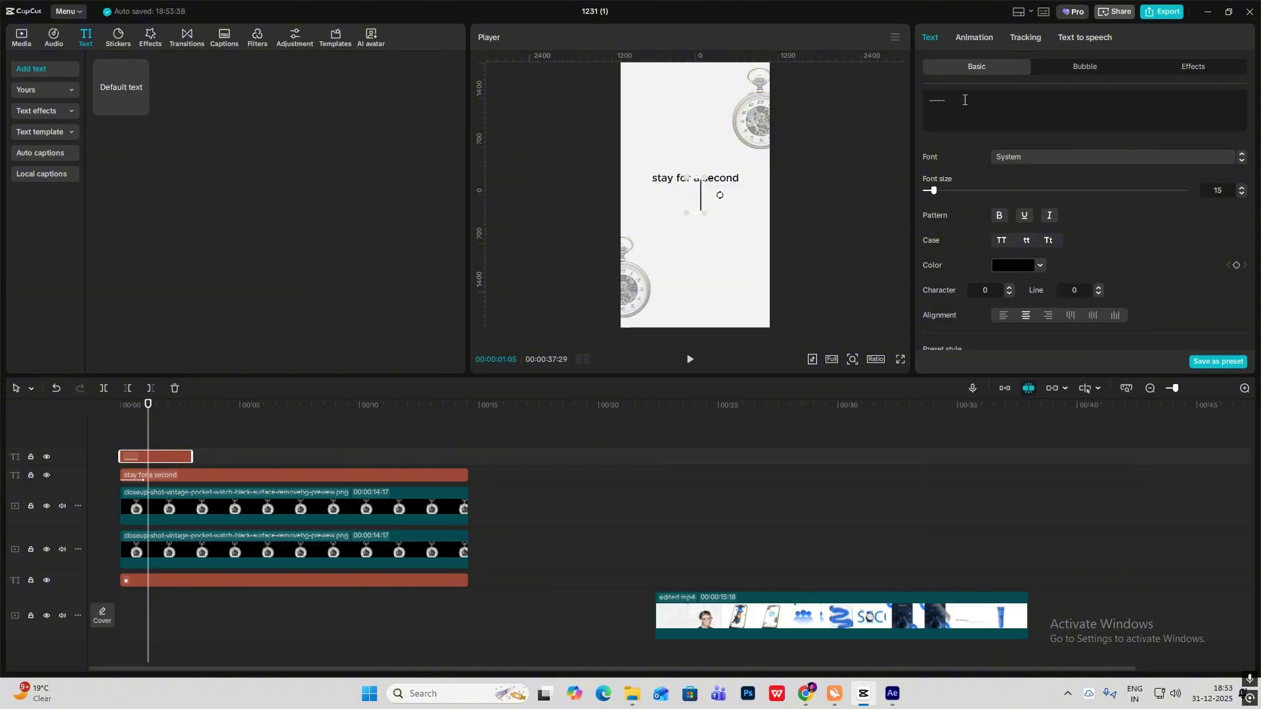
{"action": "left_click", "coordinate": [1024, 269]}
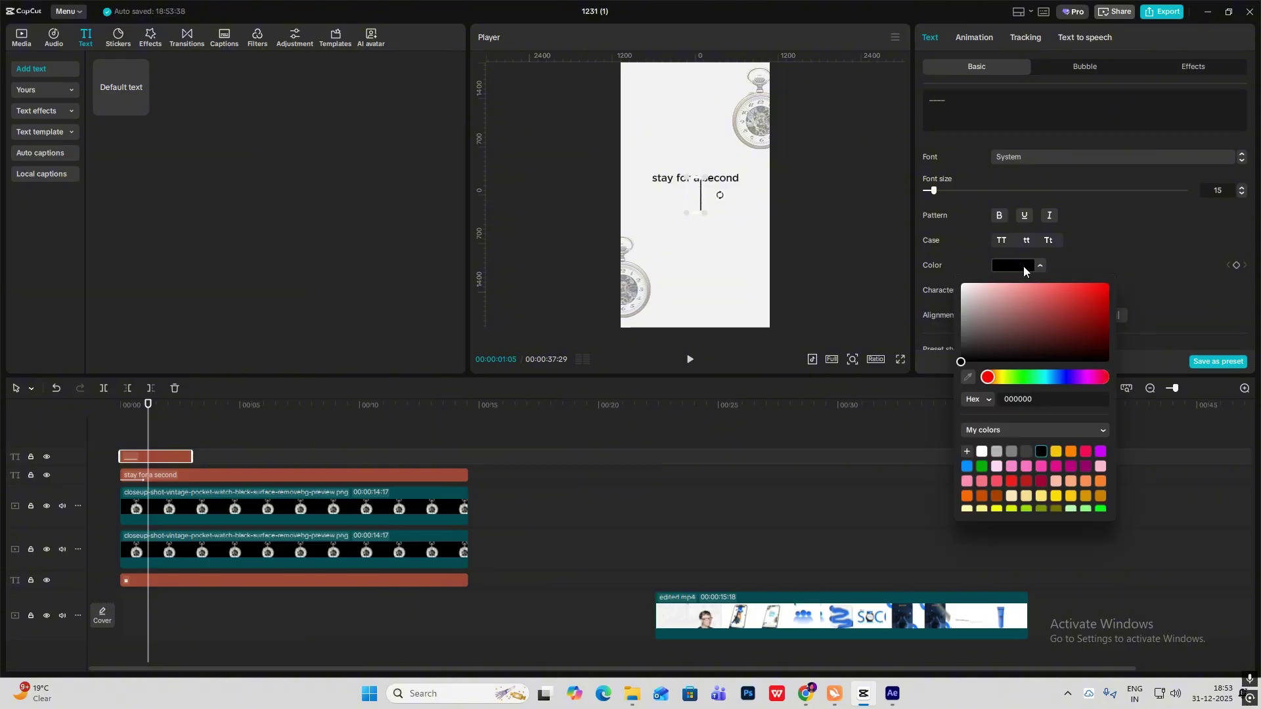
{"action": "left_click", "coordinate": [968, 467]}
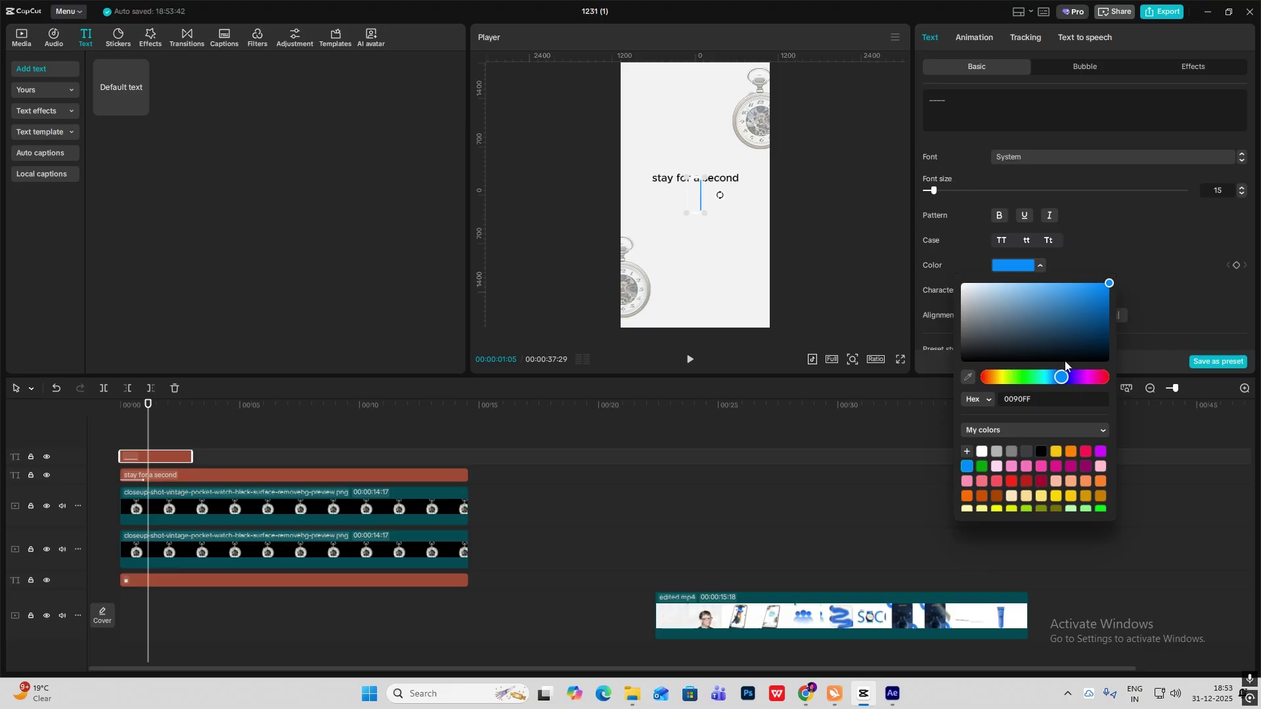
{"action": "left_click", "coordinate": [1105, 295]}
{"action": "left_click_drag", "start_coordinate": [1114, 301], "coordinate": [1146, 328]}
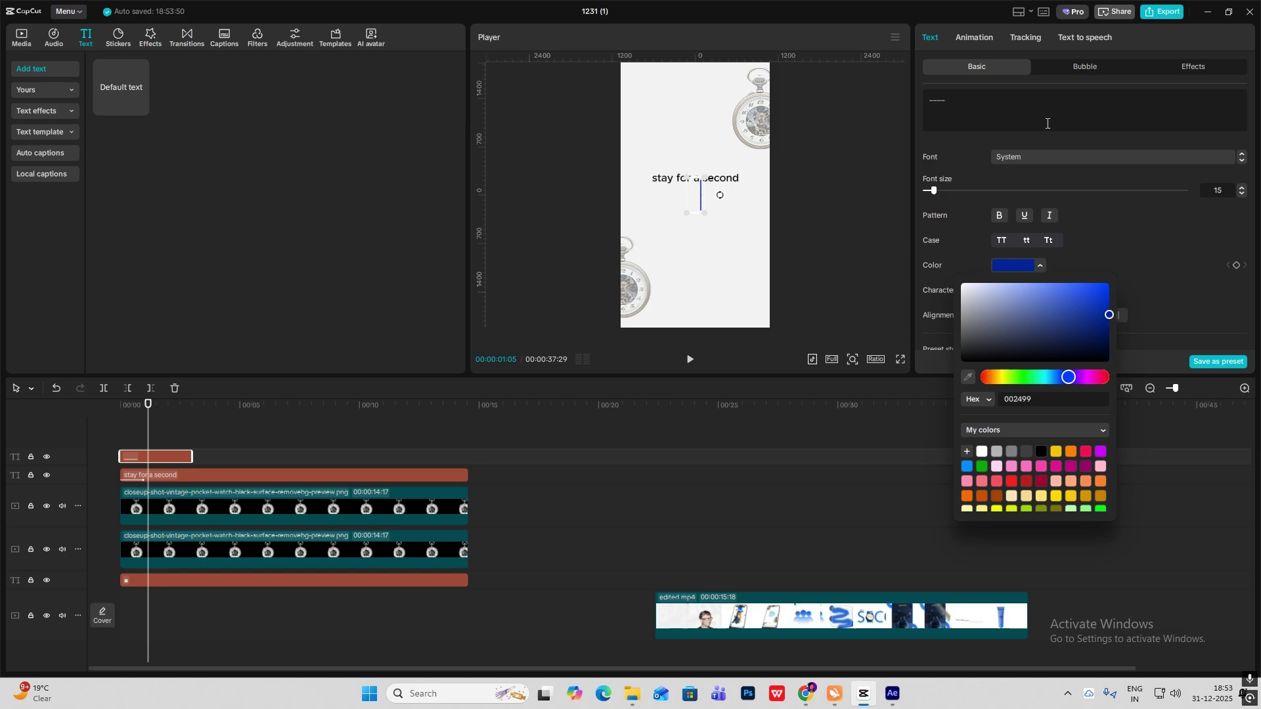
{"action": "left_click", "coordinate": [1047, 124]}
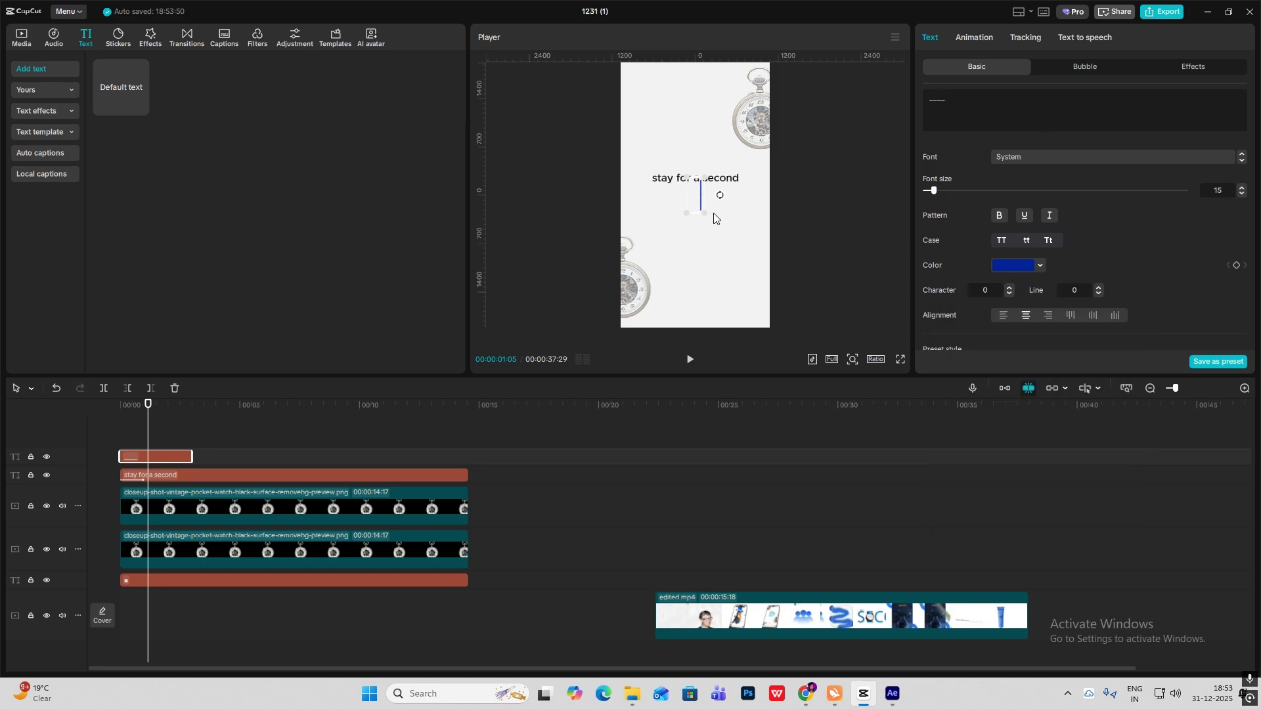
- Place the blue vertical line just before the first word of the "stay for a second" text
{"action": "left_click_drag", "start_coordinate": [703, 198], "coordinate": [651, 184]}
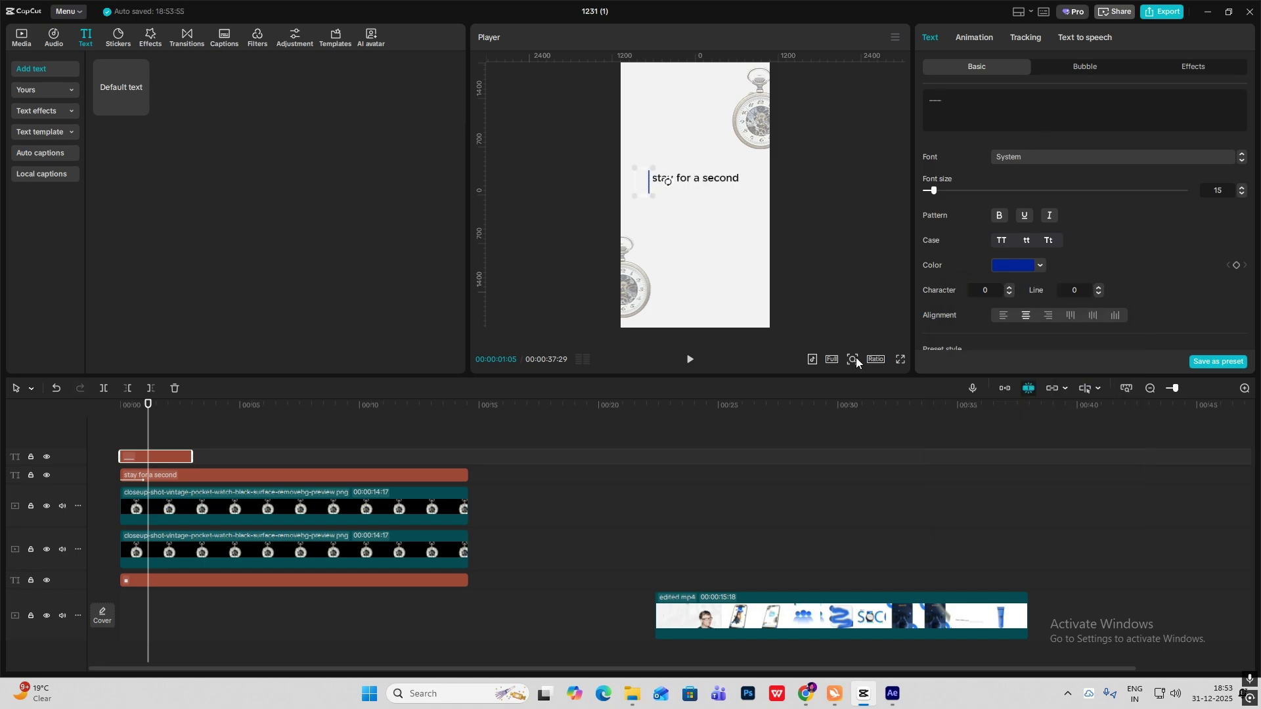
{"action": "left_click", "coordinate": [857, 359]}
{"action": "left_click_drag", "start_coordinate": [828, 381], "coordinate": [861, 381]}
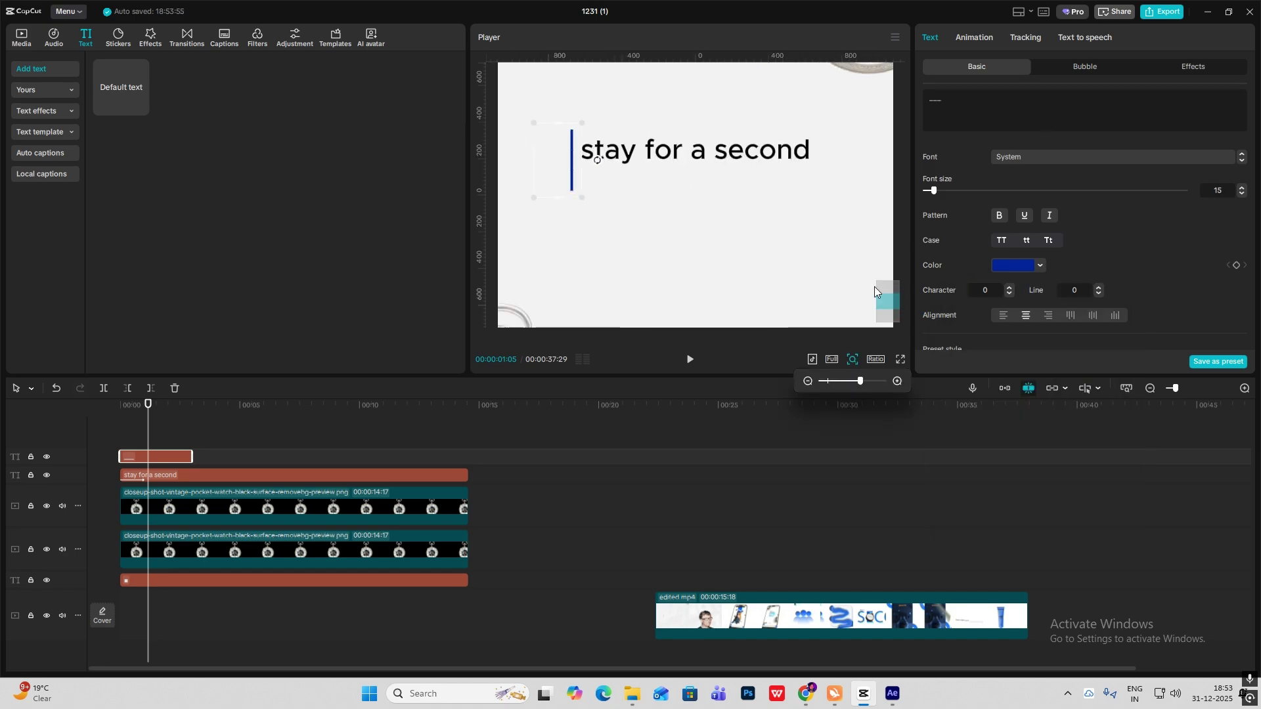
{"action": "left_click", "coordinate": [553, 170]}
- Extend the blue line clip to the end of the clips below and scale the line down to about the text's height
{"action": "left_click", "coordinate": [192, 457]}
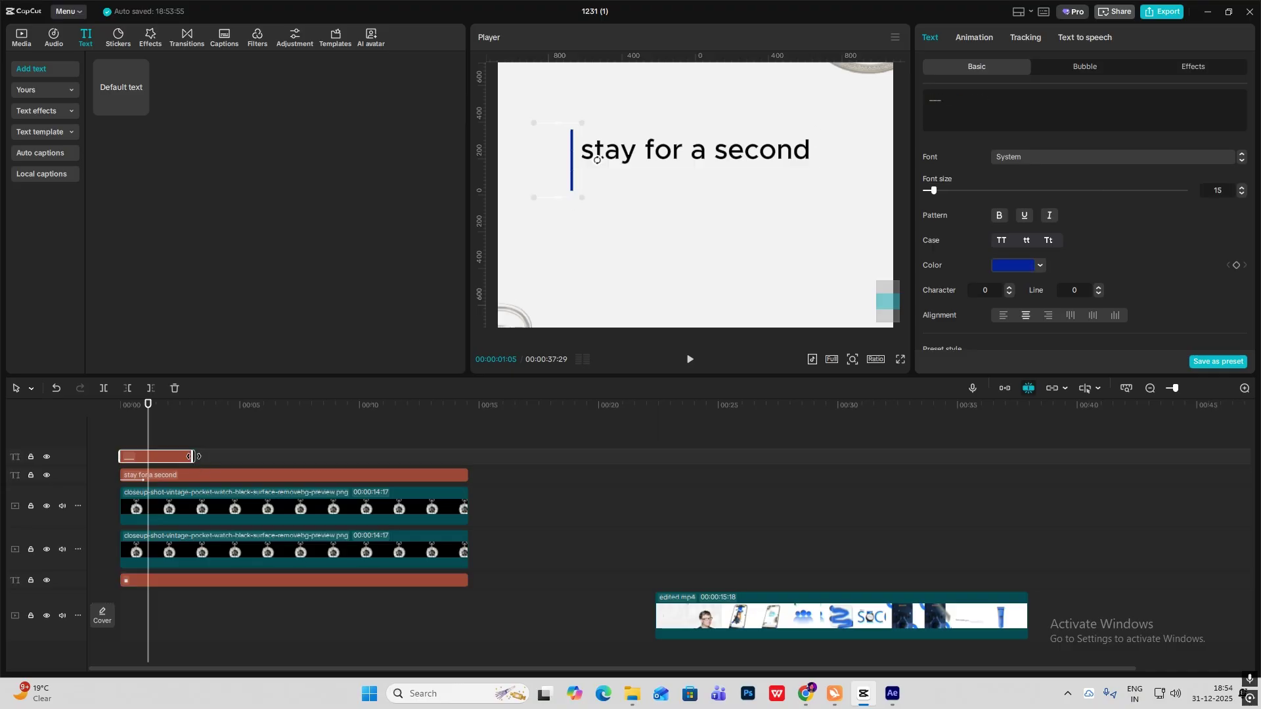
{"action": "left_click_drag", "start_coordinate": [190, 457], "coordinate": [469, 457]}
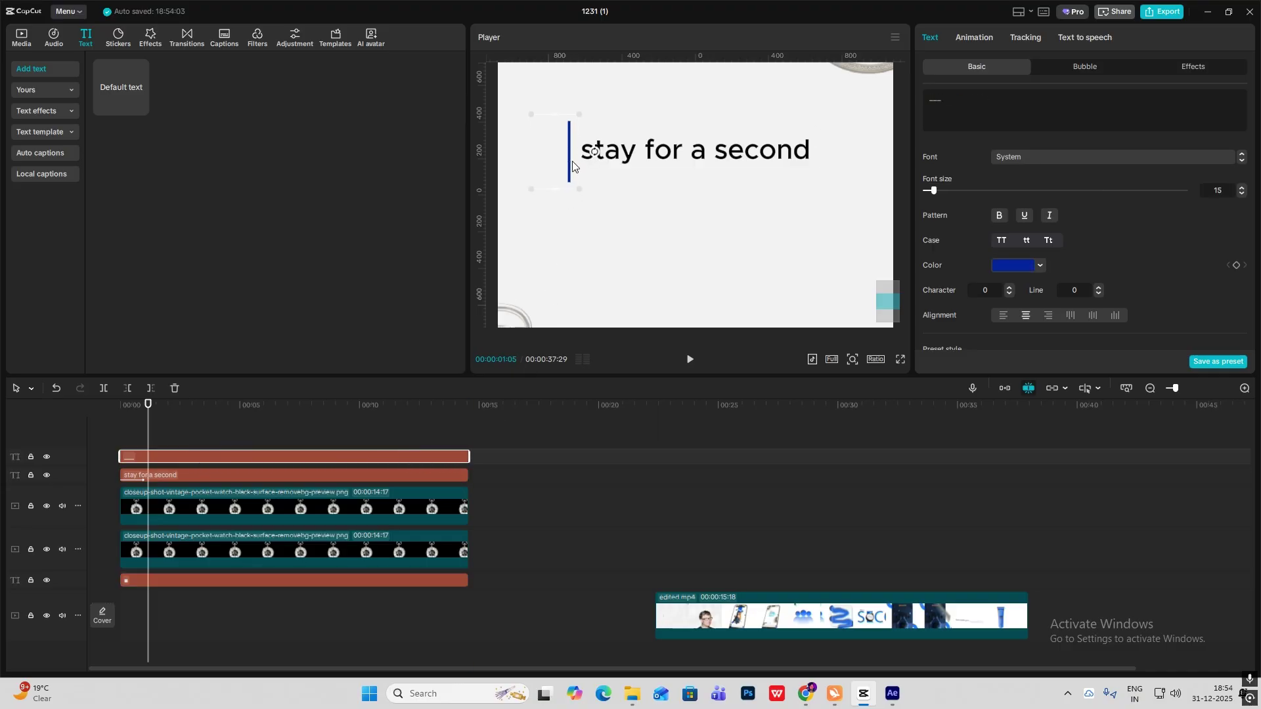
{"action": "left_click_drag", "start_coordinate": [581, 115], "coordinate": [578, 167]}
- Duplicate the blue line onto a new track and place the copy just after the word "second"
{"action": "key", "text": "ctrl+c"}
{"action": "key", "text": "ctrl+v"}
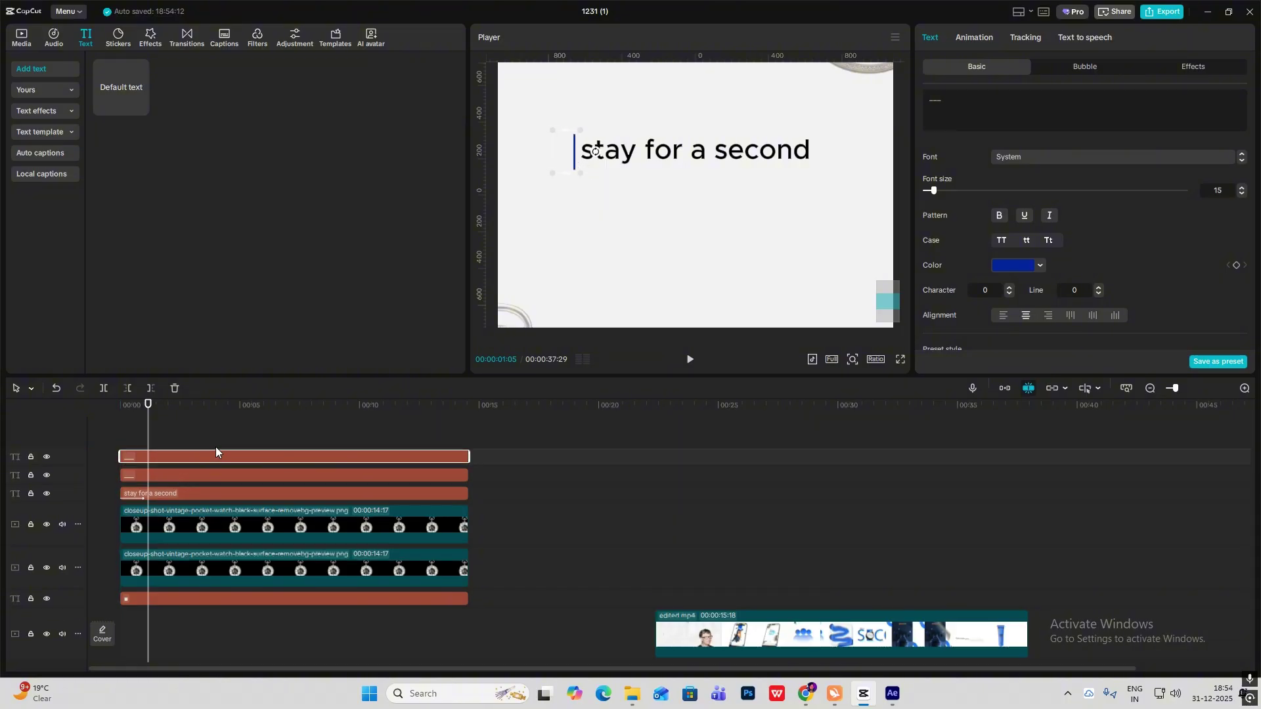
{"action": "left_click_drag", "start_coordinate": [580, 169], "coordinate": [819, 171]}
- Duplicate the line onto another track, replace its underscores with blank spaces, and rotate it to -180° over the text
{"action": "key", "text": "ctrl+v"}
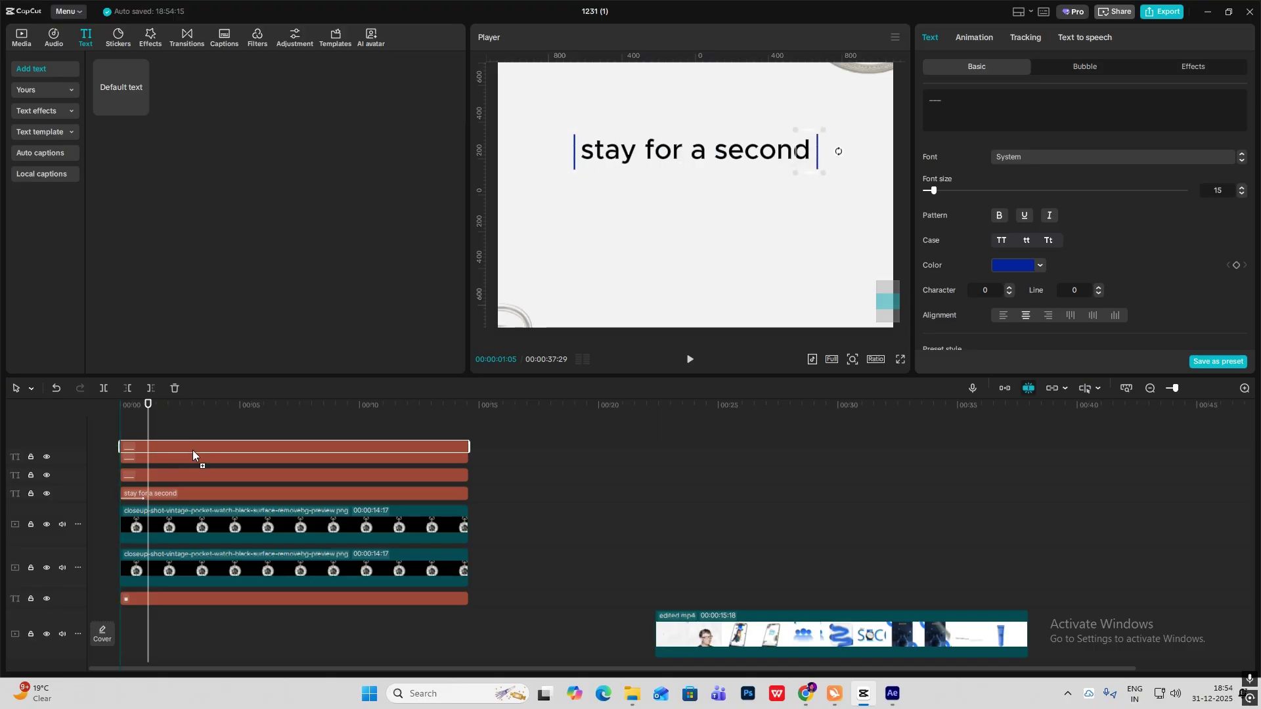
{"action": "key", "text": "BackSpace"}
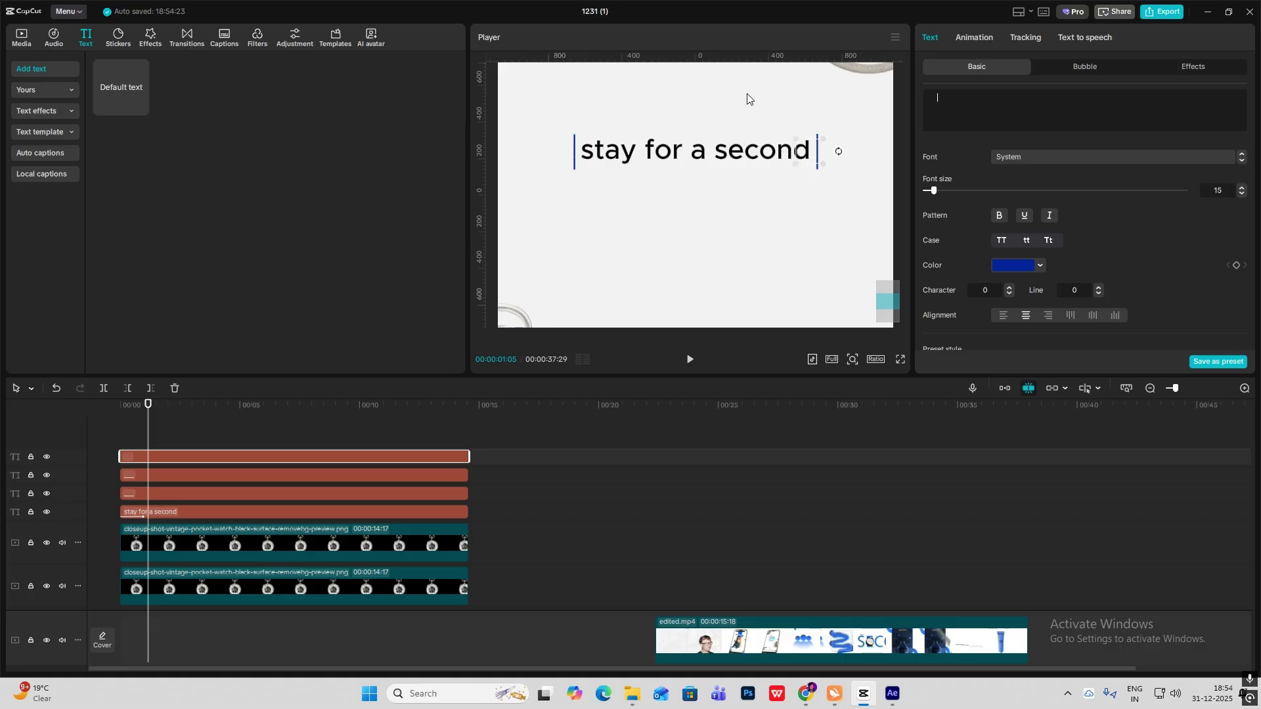
{"action": "left_click_drag", "start_coordinate": [839, 151], "coordinate": [808, 120]}
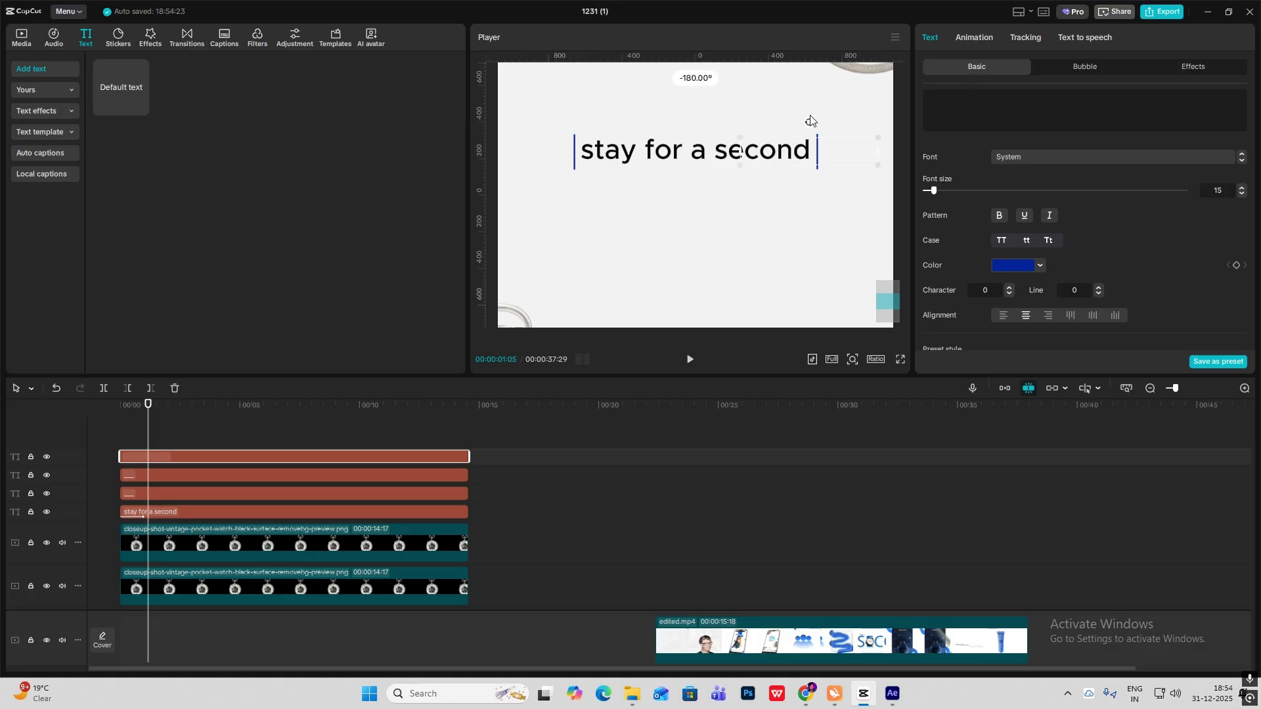
- Enable a background on the blank text clip and colour it with the dark blue sampled from the vertical line
{"action": "scroll", "coordinate": [1005, 262], "scroll_direction": "down", "scroll_amount": 8}
{"action": "left_click", "coordinate": [945, 292]}
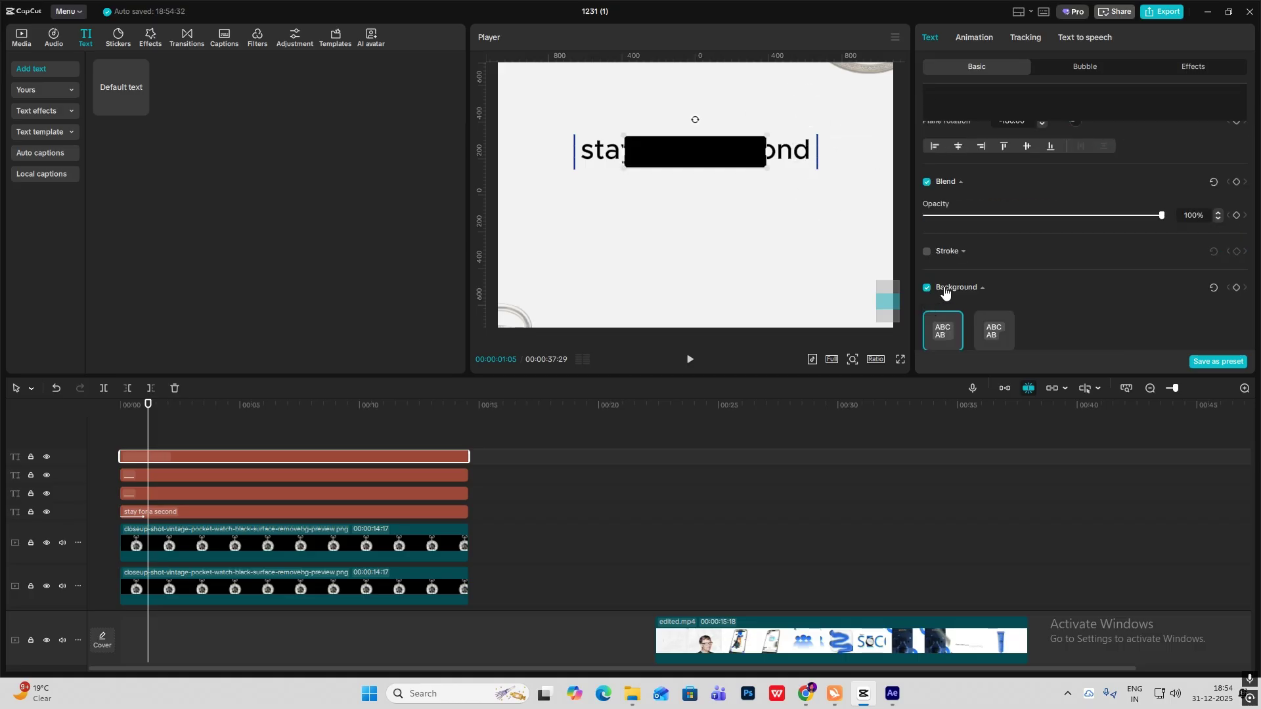
{"action": "scroll", "coordinate": [991, 258], "scroll_direction": "down", "scroll_amount": 5}
{"action": "left_click", "coordinate": [988, 217]}
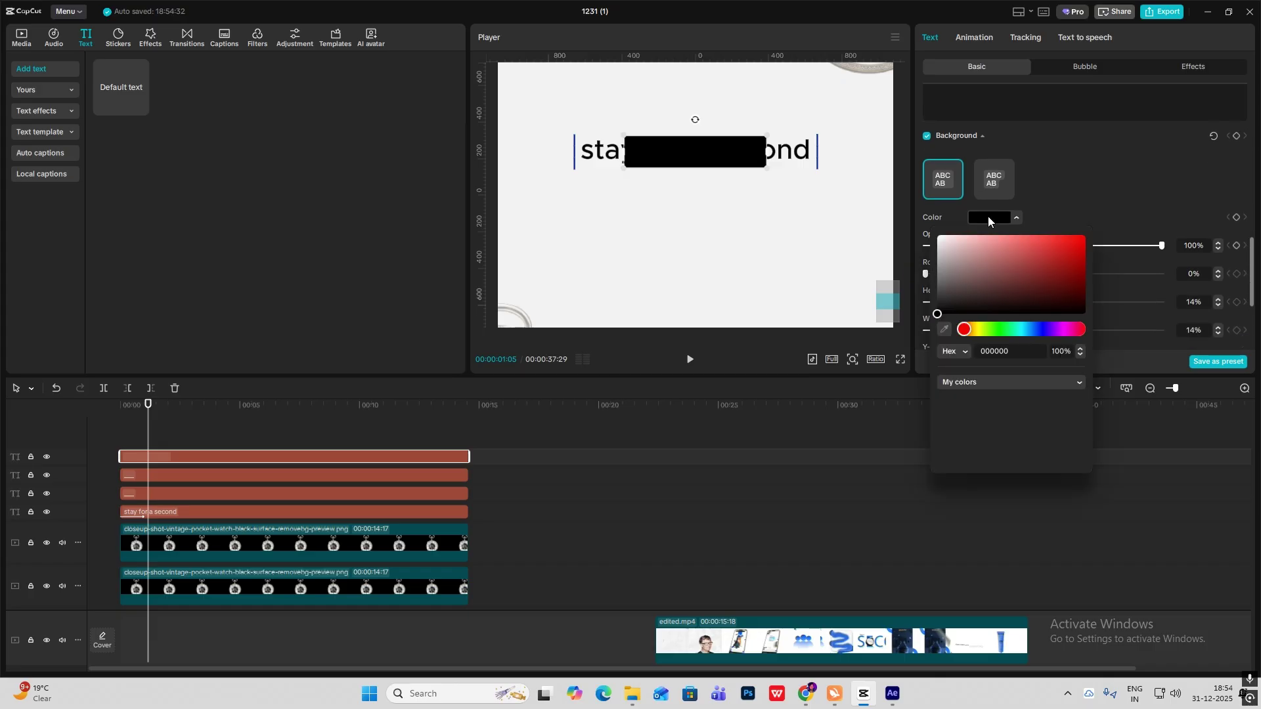
{"action": "left_click", "coordinate": [946, 331]}
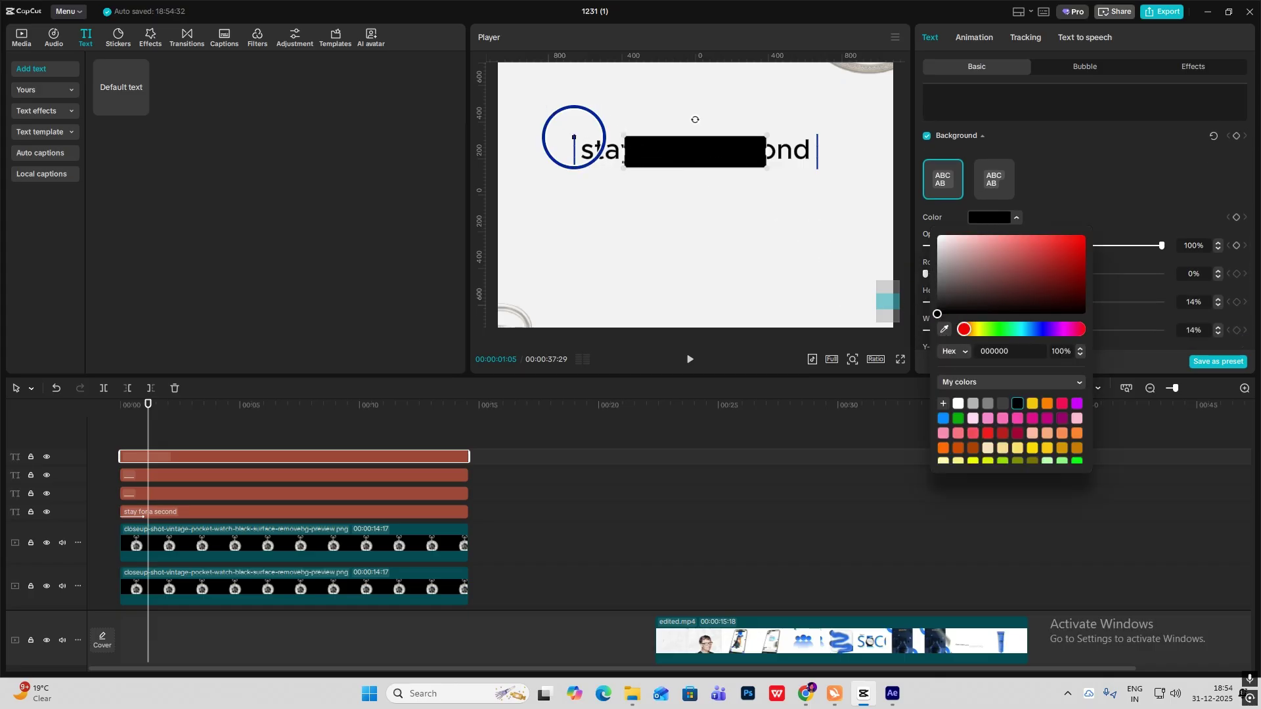
{"action": "left_click", "coordinate": [574, 137]}
{"action": "left_click", "coordinate": [1102, 180]}
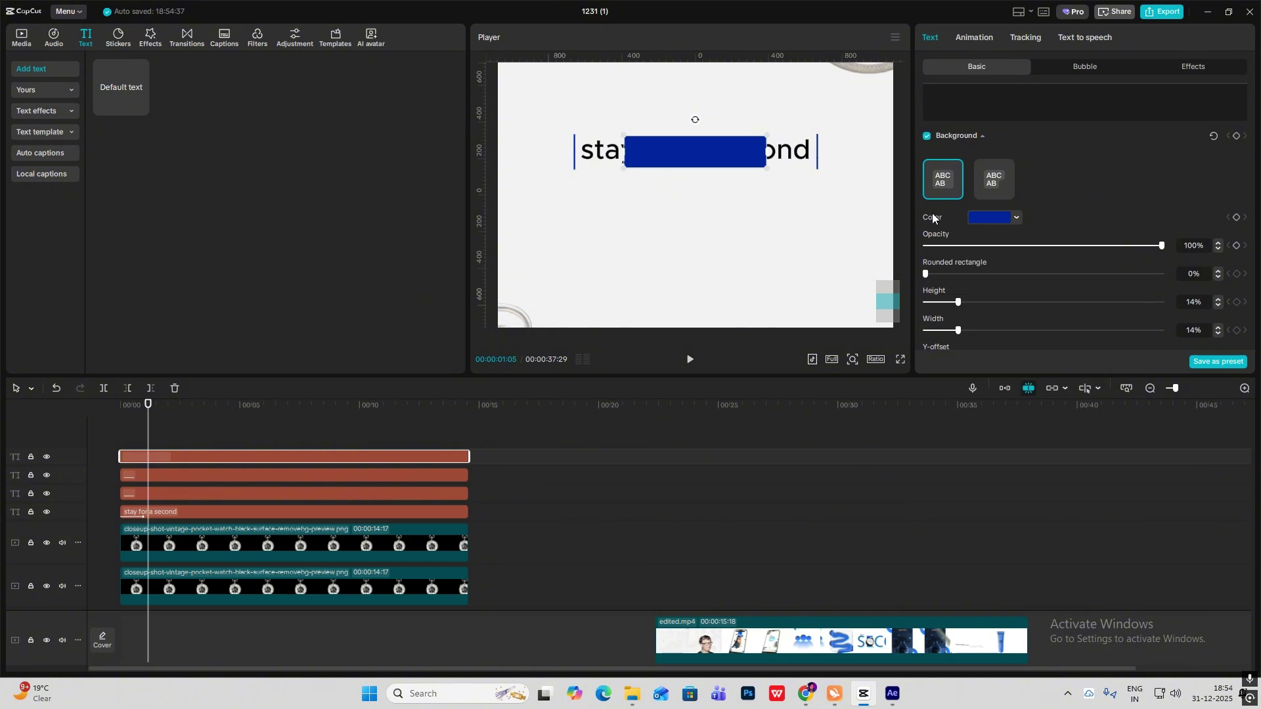
- Widen the blue background bar with more blank spaces so it fills the gap between the two vertical lines
{"action": "scroll", "coordinate": [992, 167], "scroll_direction": "up", "scroll_amount": 5}
{"action": "scroll", "coordinate": [988, 164], "scroll_direction": "up", "scroll_amount": 2}
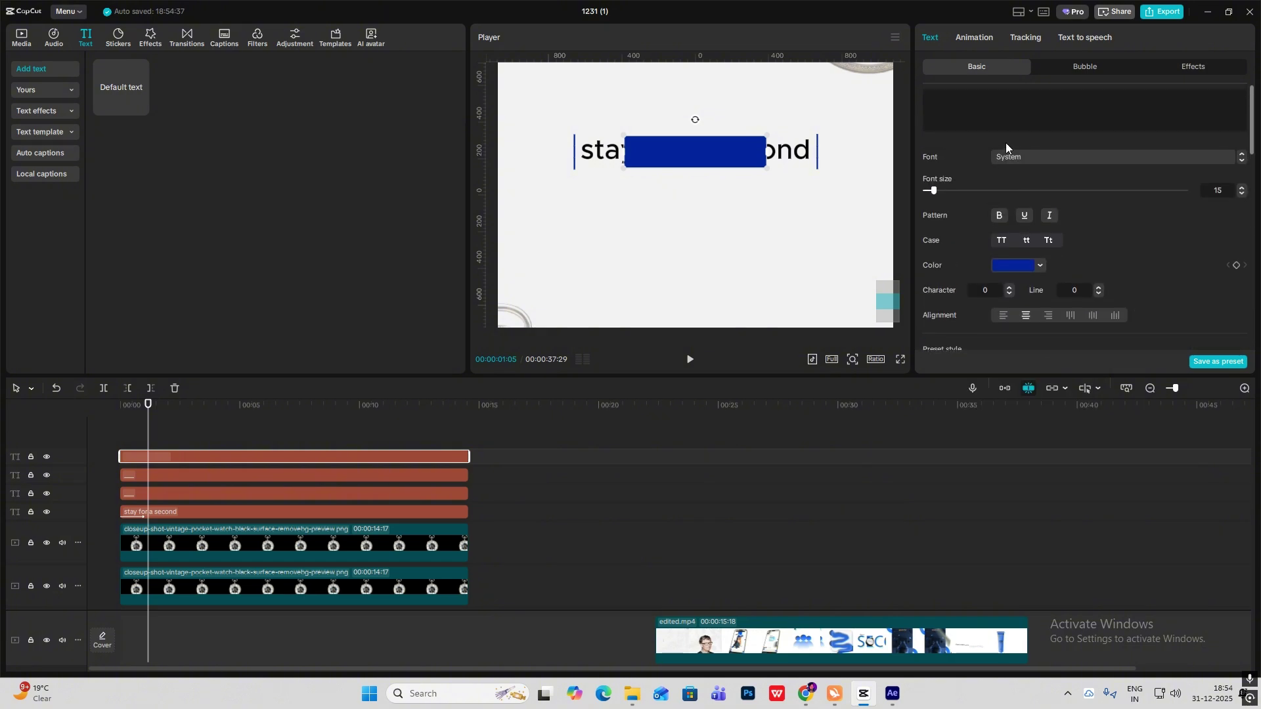
{"action": "left_click", "coordinate": [1049, 111]}
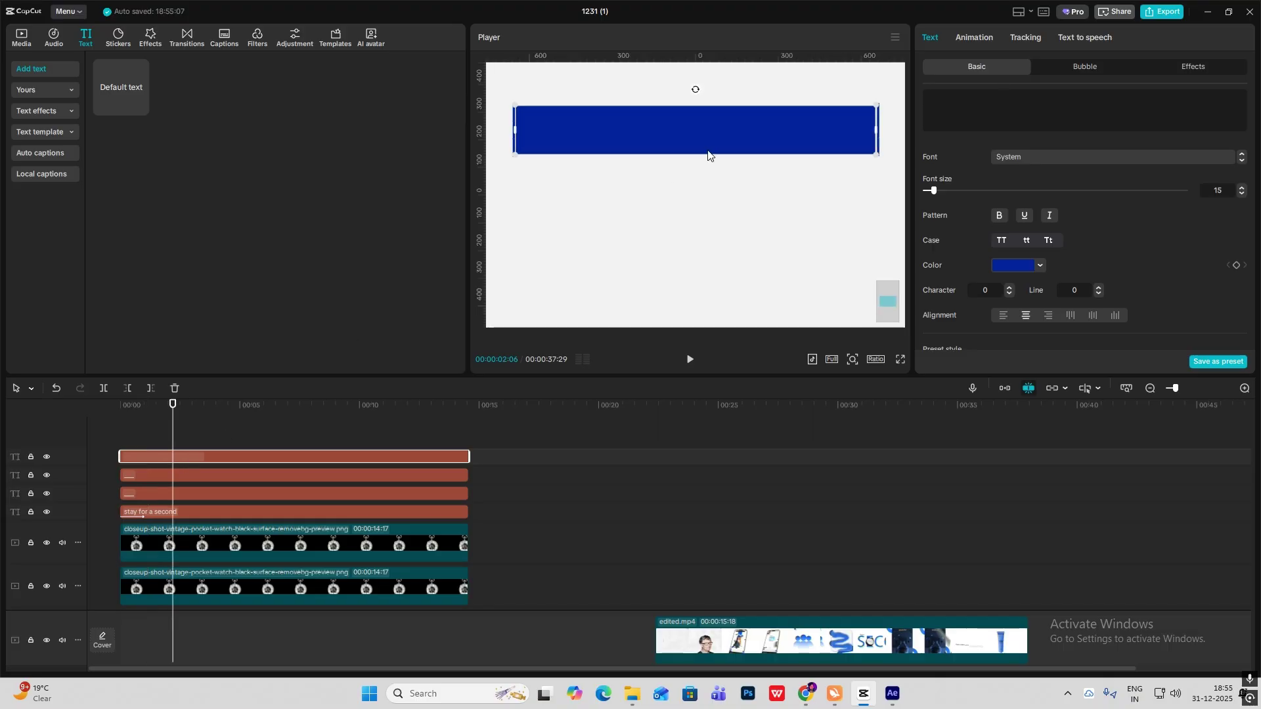
- Lower the blue highlight bar's opacity to 28% and return the preview to the full canvas
{"action": "scroll", "coordinate": [1045, 306], "scroll_direction": "down", "scroll_amount": 10}
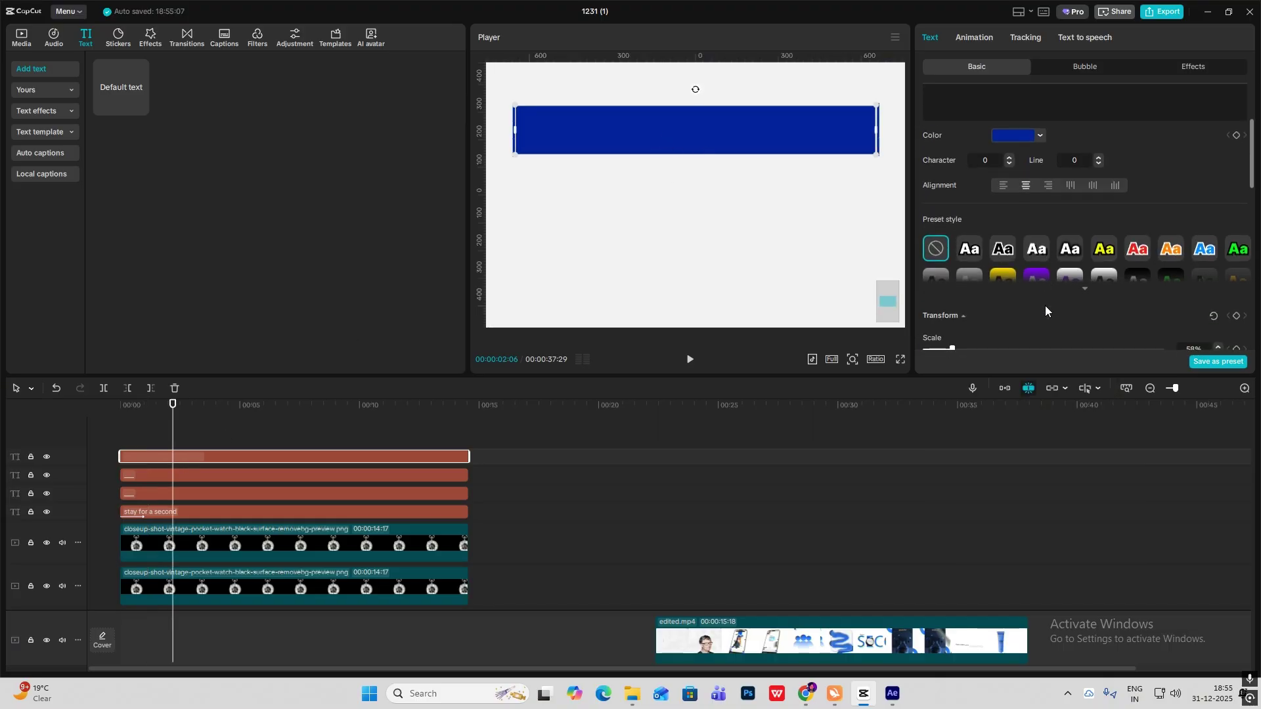
{"action": "left_click_drag", "start_coordinate": [1032, 255], "coordinate": [992, 255]}
{"action": "left_click", "coordinate": [852, 359]}
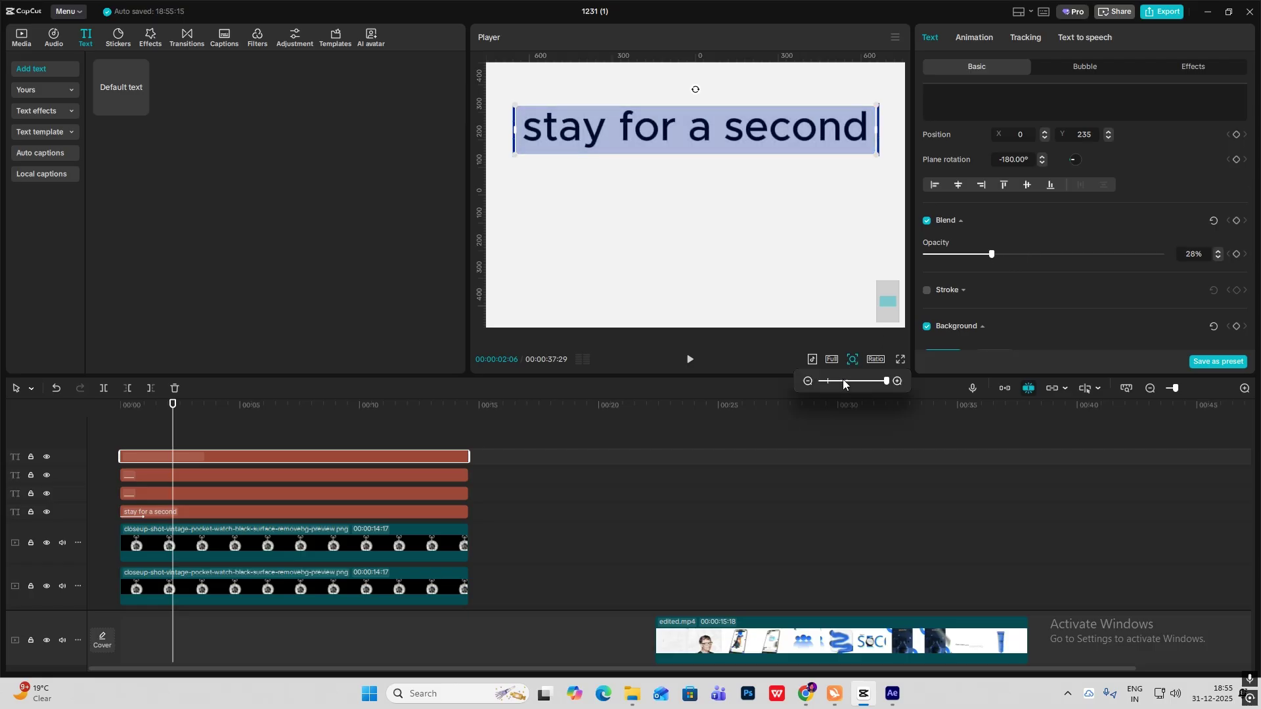
{"action": "left_click_drag", "start_coordinate": [851, 382], "coordinate": [829, 383]}
{"action": "left_click", "coordinate": [874, 230]}
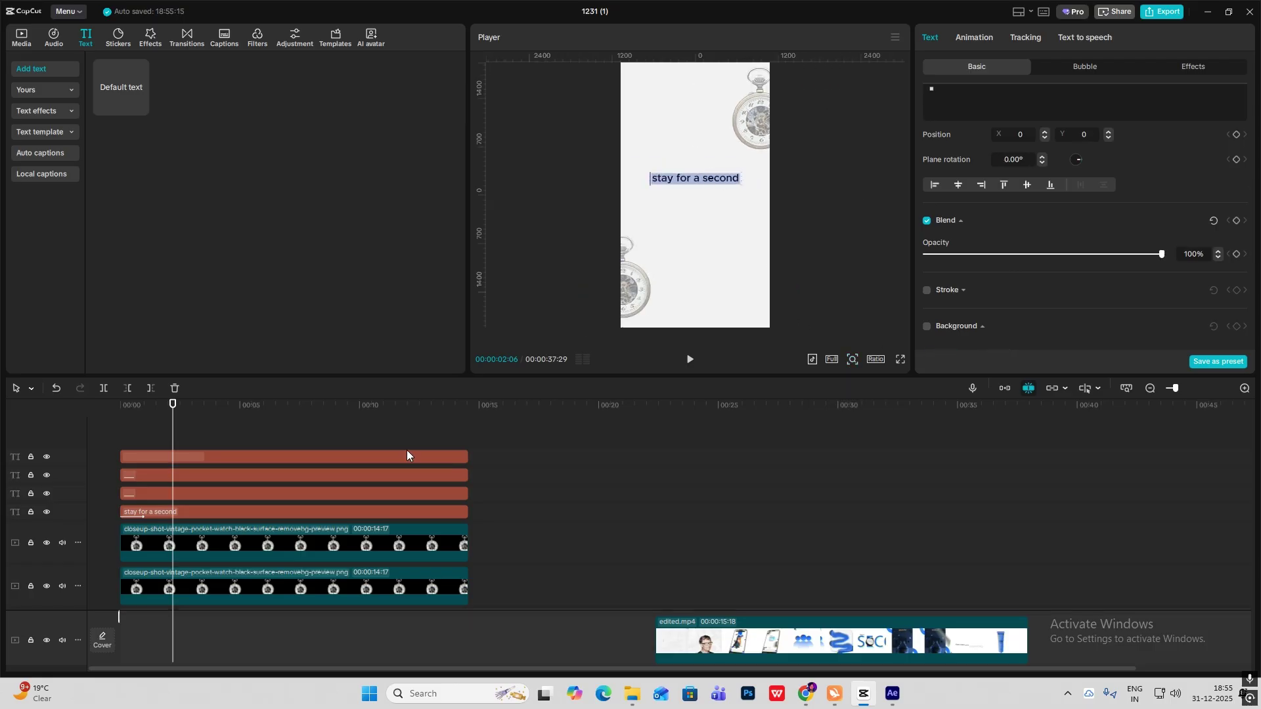
- Combine the right-hand vertical line and the blue highlight bar into one compound clip, keeping it aligned with the timeline start
{"action": "left_click", "coordinate": [187, 474]}
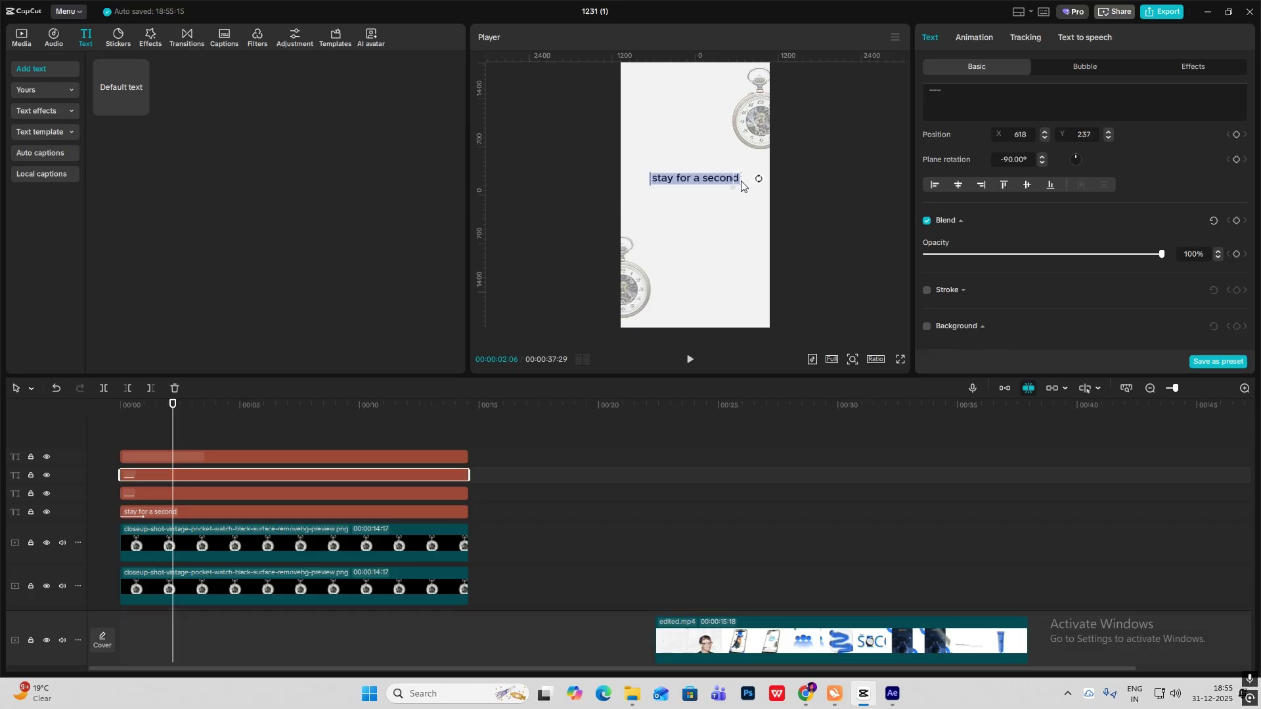
{"action": "left_click", "coordinate": [216, 455], "text": "ctrl"}
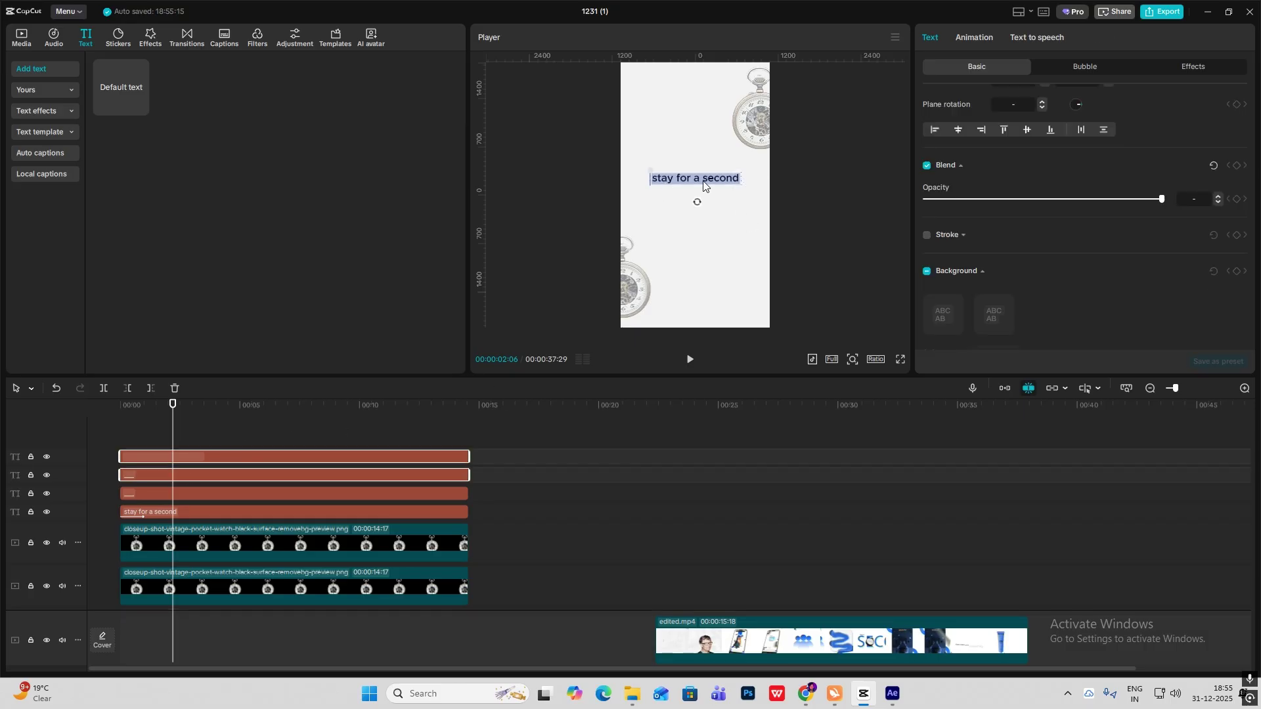
{"action": "key", "text": "alt+g"}
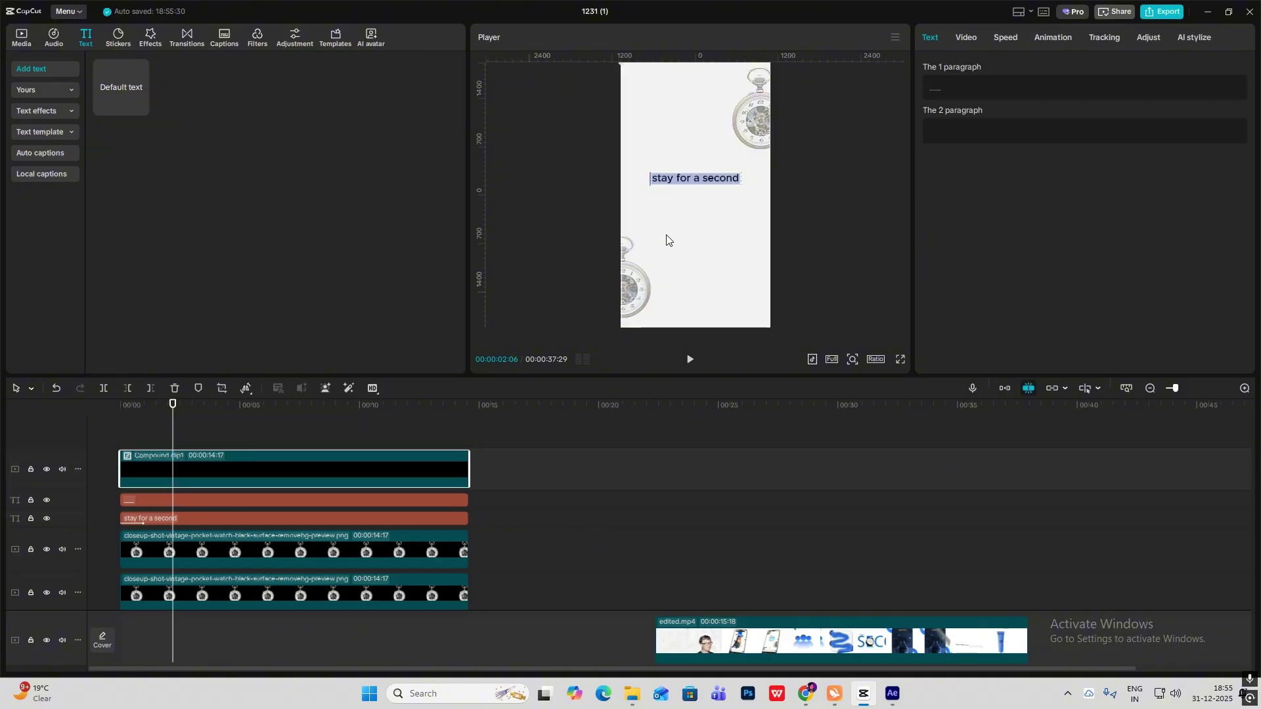
{"action": "left_click_drag", "start_coordinate": [301, 469], "coordinate": [637, 473]}
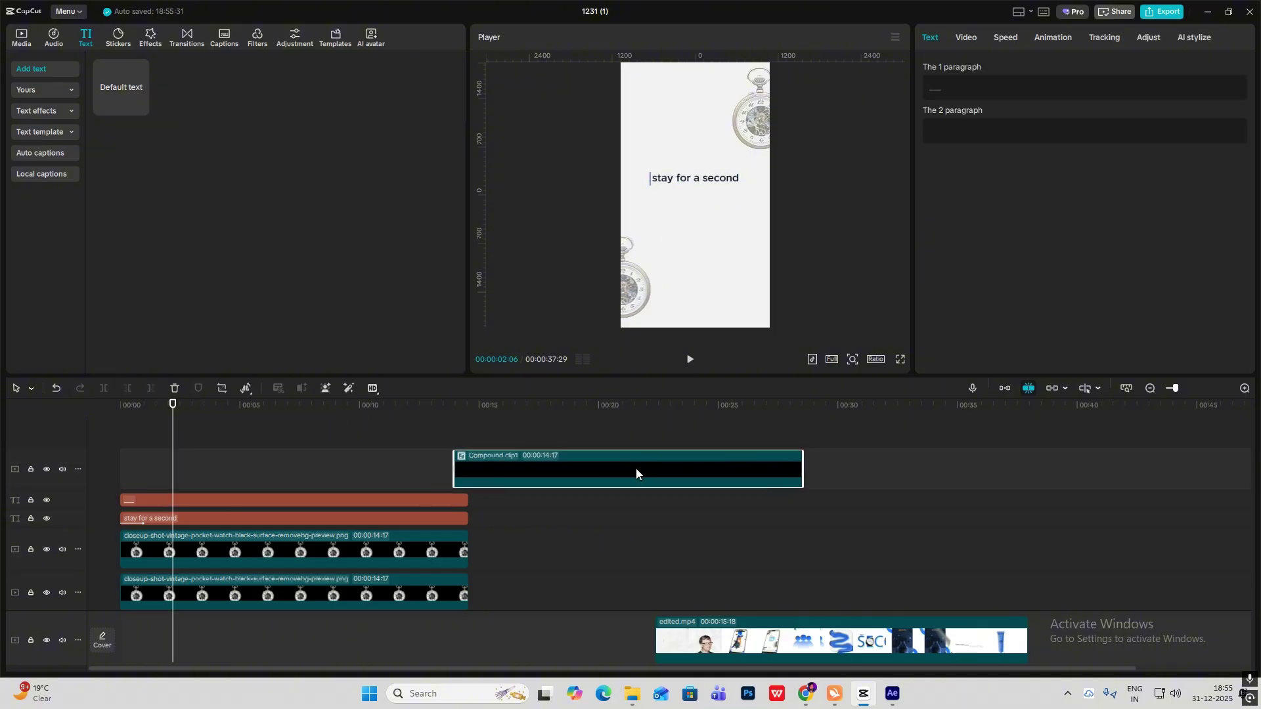
{"action": "key", "text": "ctrl+z"}
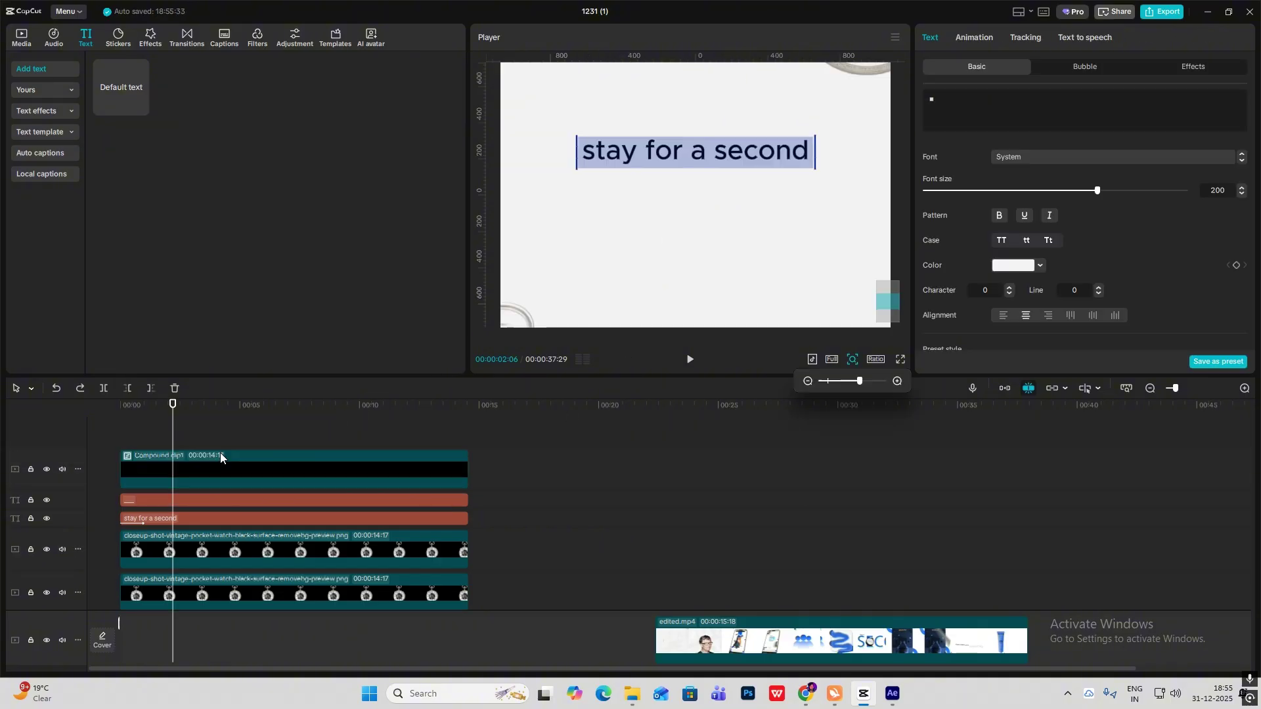
- Play back the opening of the title from the start of the timeline
{"action": "left_click", "coordinate": [147, 425]}
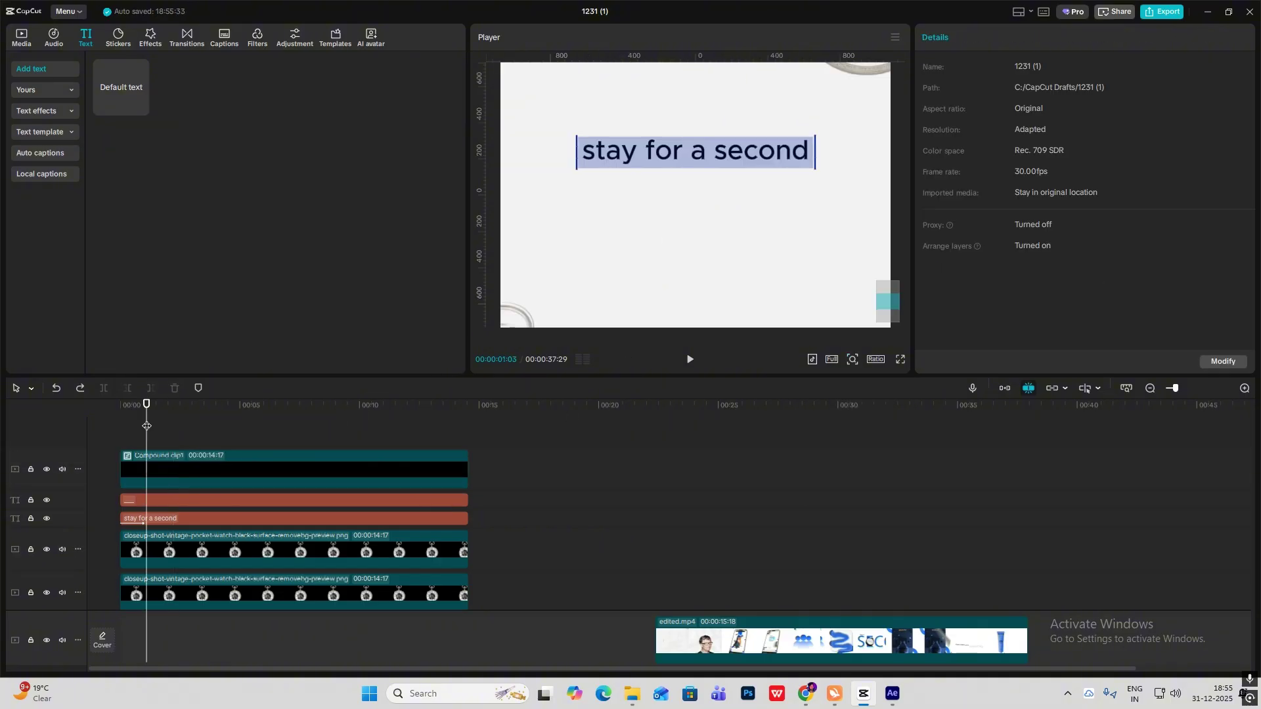
{"action": "left_click_drag", "start_coordinate": [146, 425], "coordinate": [119, 432]}
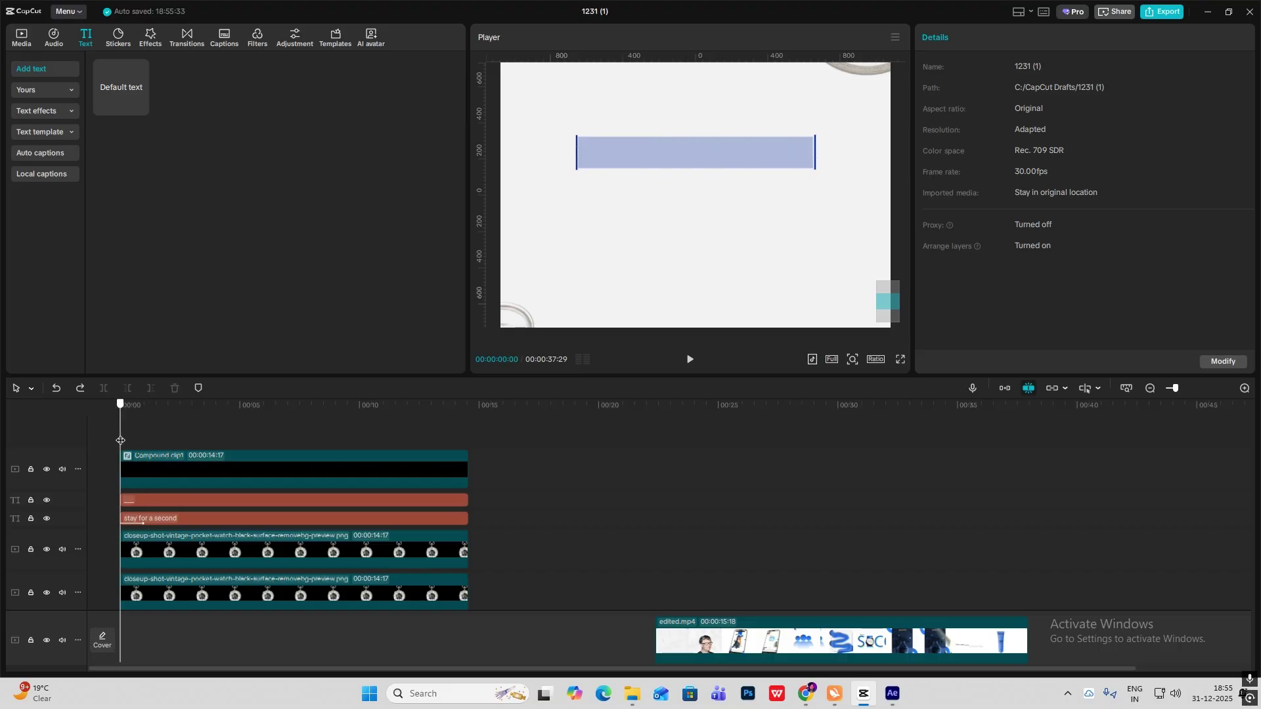
{"action": "key", "text": "space"}
{"action": "key", "text": "space"}
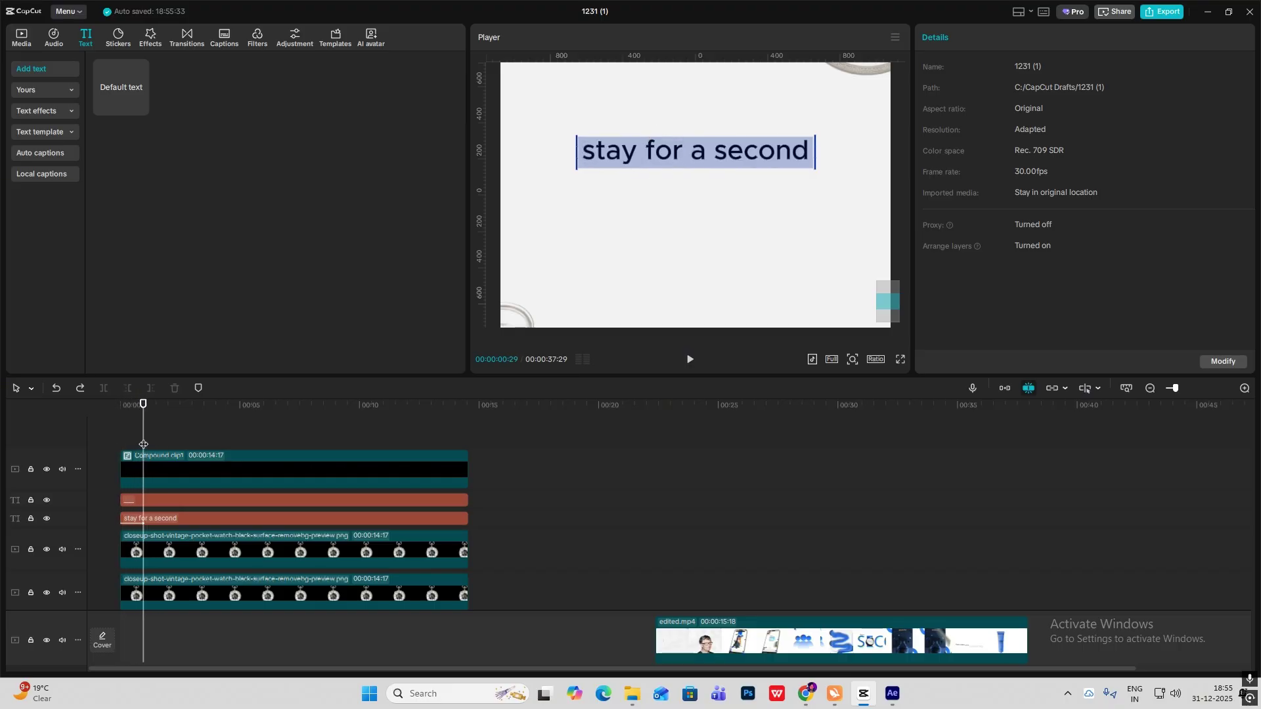
- Add a Split mask to the compound clip, rotated to -90° and placed along the left vertical line at X -325, Y 10
{"action": "left_click", "coordinate": [176, 454]}
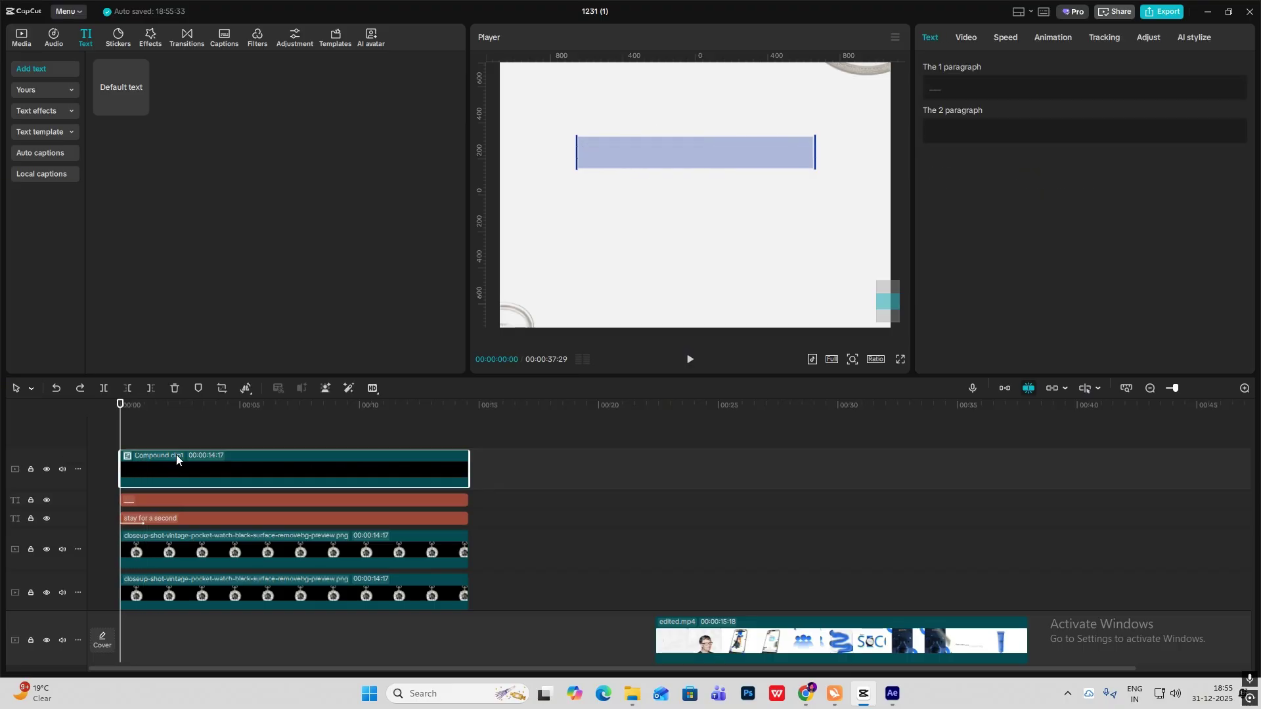
{"action": "left_click", "coordinate": [969, 39]}
{"action": "left_click", "coordinate": [1126, 66]}
{"action": "left_click", "coordinate": [965, 122]}
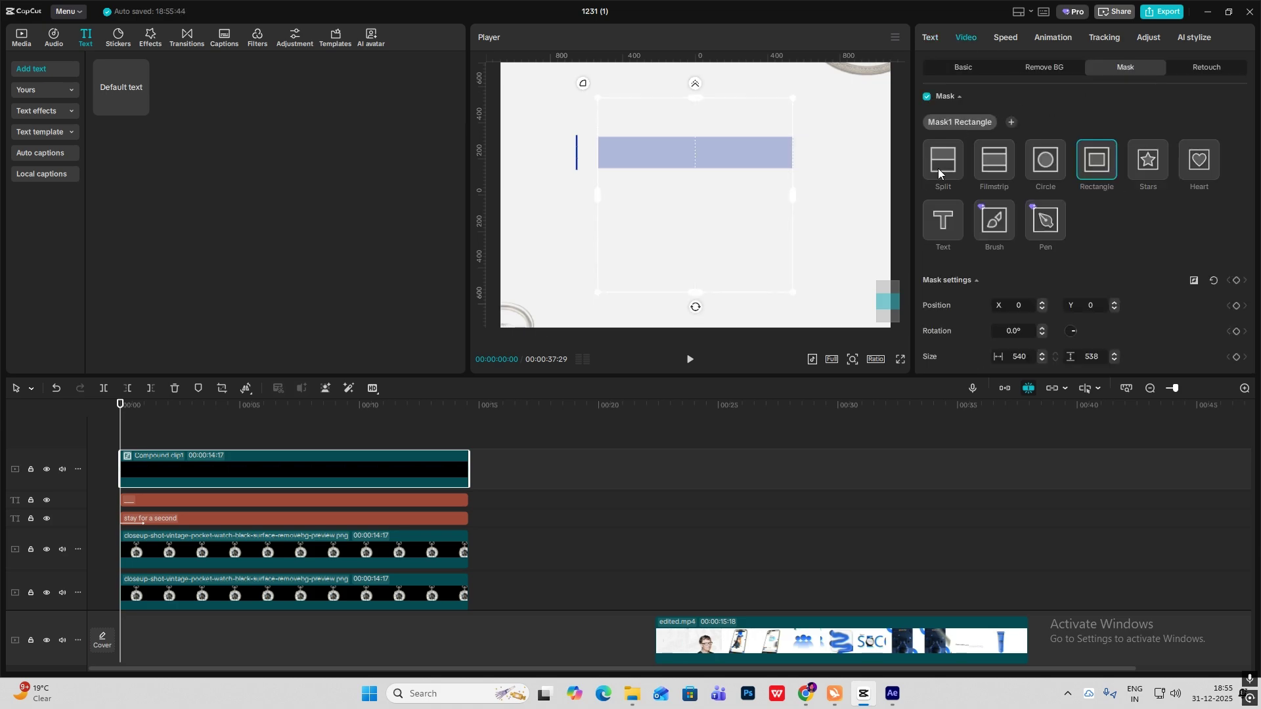
{"action": "left_click", "coordinate": [940, 169]}
{"action": "left_click_drag", "start_coordinate": [697, 212], "coordinate": [579, 205]}
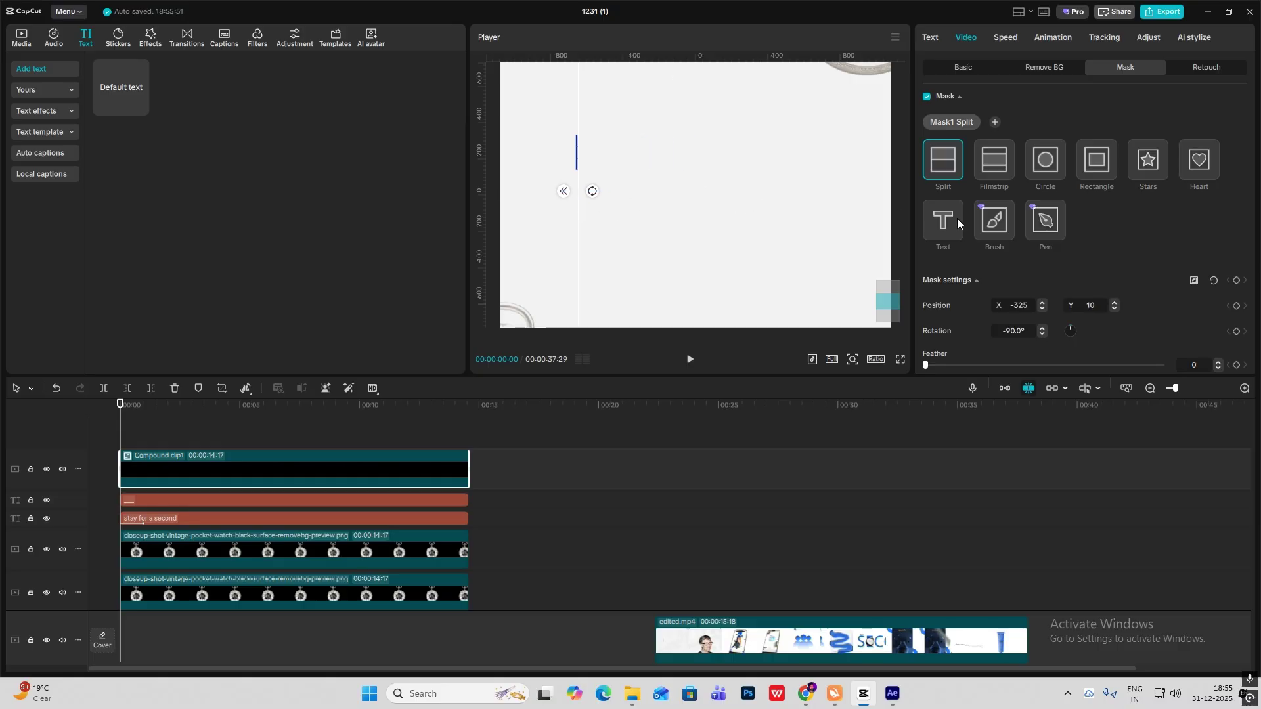
- Keyframe the mask settings at the clip's start, and move the mask to X 334, Y -29 at 00:00:01:18
{"action": "left_click", "coordinate": [1234, 282]}
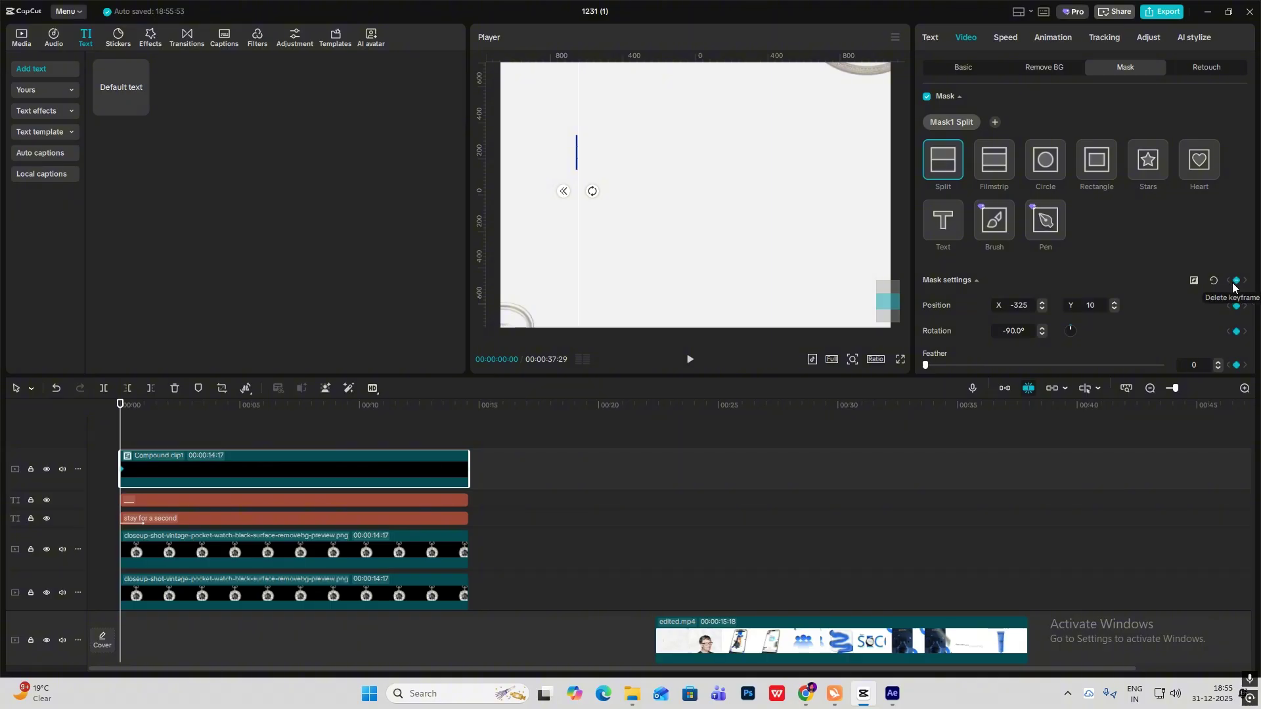
{"action": "left_click_drag", "start_coordinate": [121, 428], "coordinate": [158, 438]}
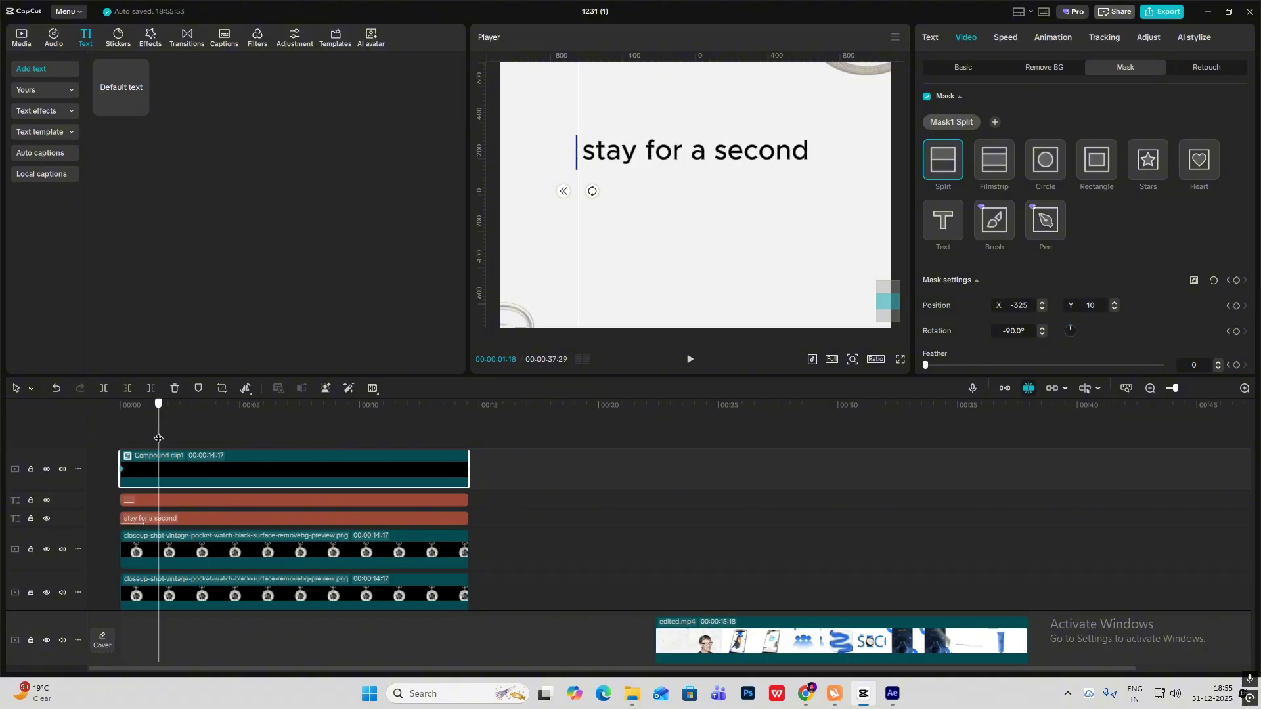
{"action": "left_click_drag", "start_coordinate": [574, 224], "coordinate": [818, 242]}
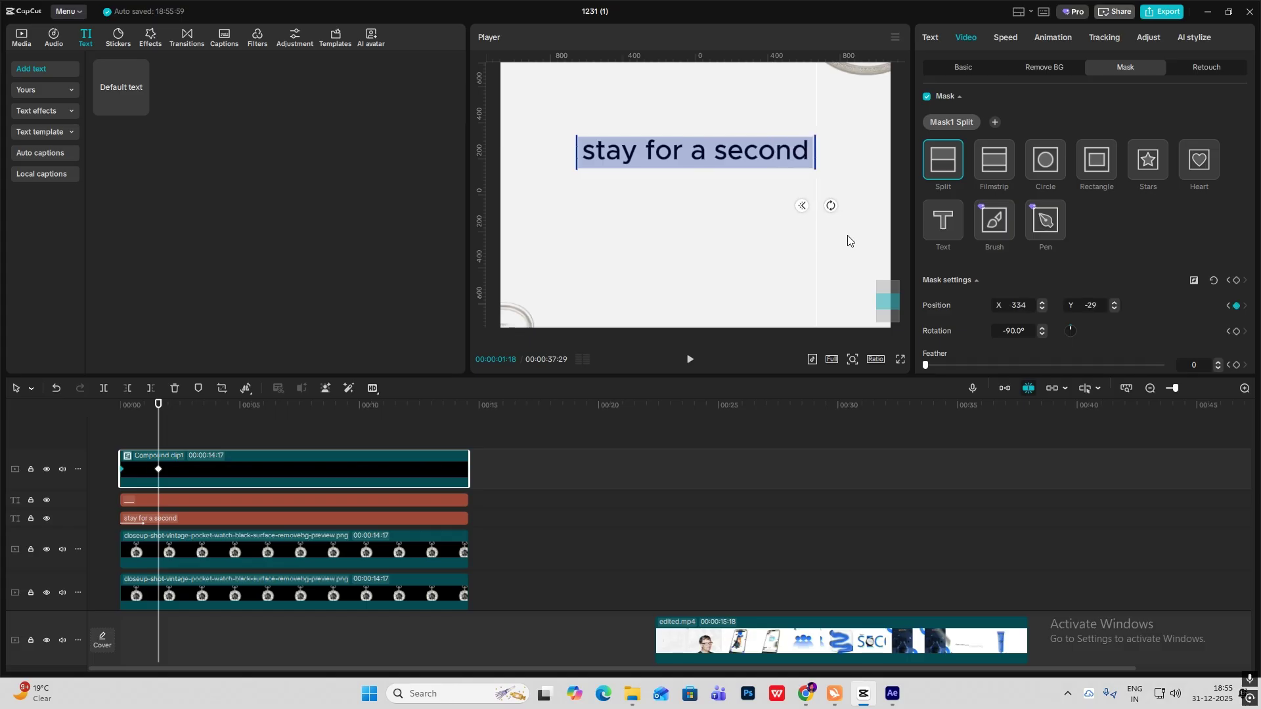
- Apply the Quad Ease curve to the mask's X position, reshape its starting handle upward, and play back the highlight reveal
{"action": "left_click", "coordinate": [286, 455]}
{"action": "scroll", "coordinate": [369, 477], "scroll_direction": "up", "scroll_amount": 1}
{"action": "left_click", "coordinate": [389, 462]}
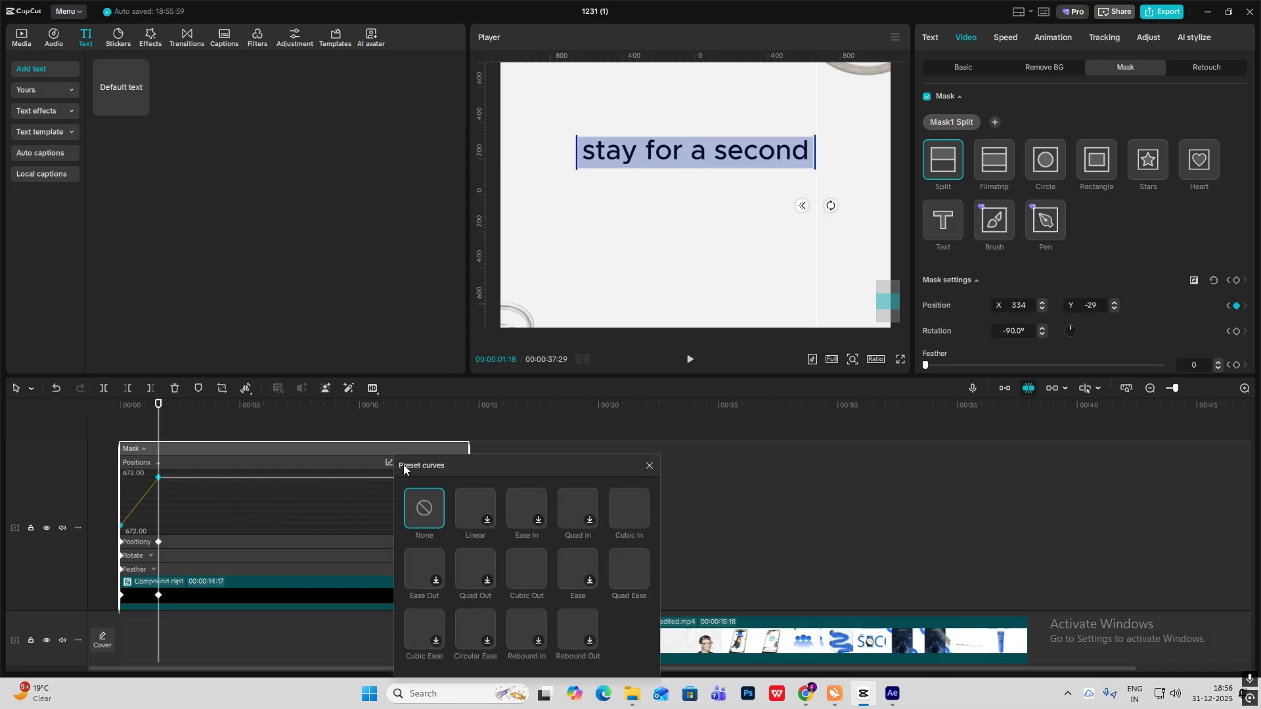
{"action": "left_click", "coordinate": [628, 569]}
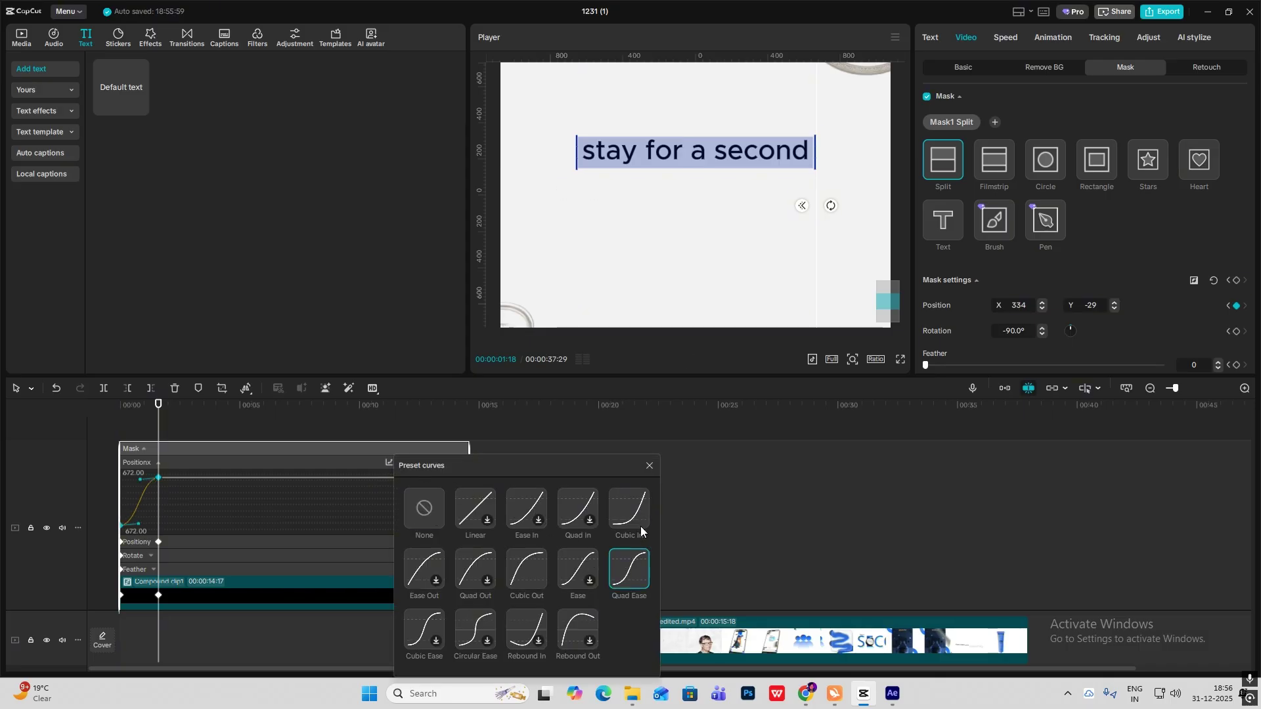
{"action": "left_click", "coordinate": [650, 471]}
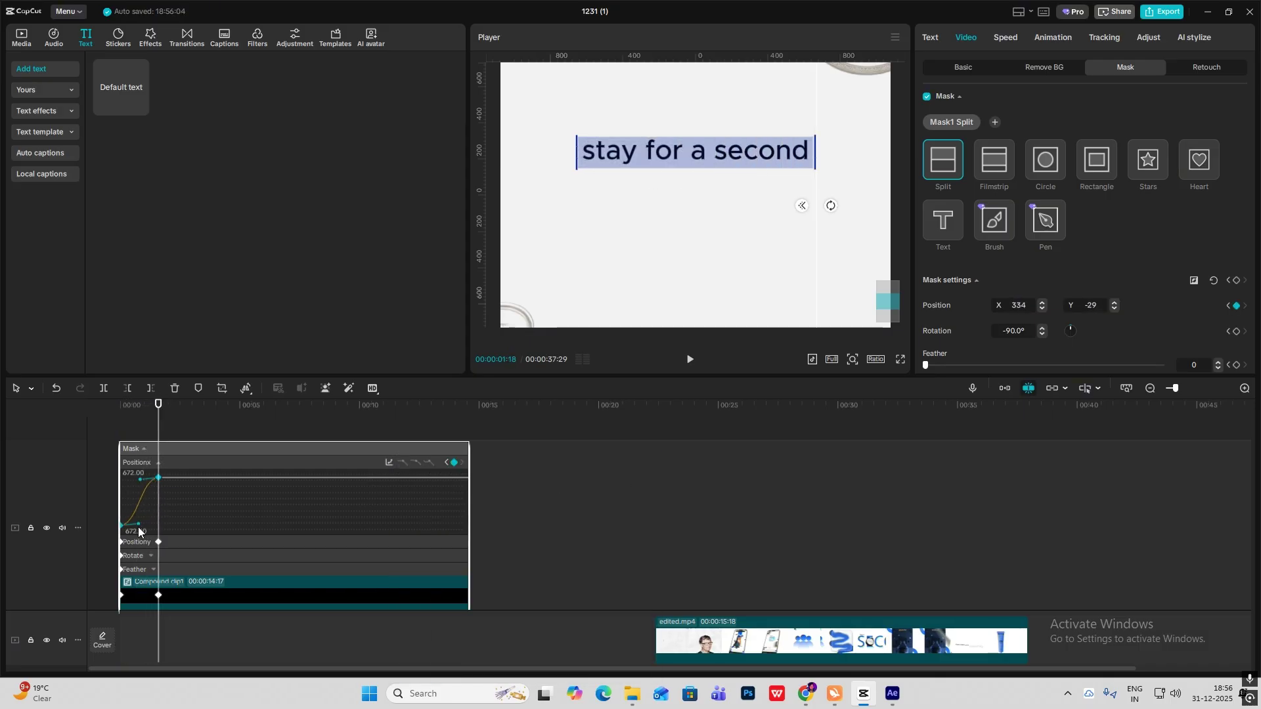
{"action": "left_click_drag", "start_coordinate": [138, 525], "coordinate": [119, 500]}
{"action": "key", "text": "space"}
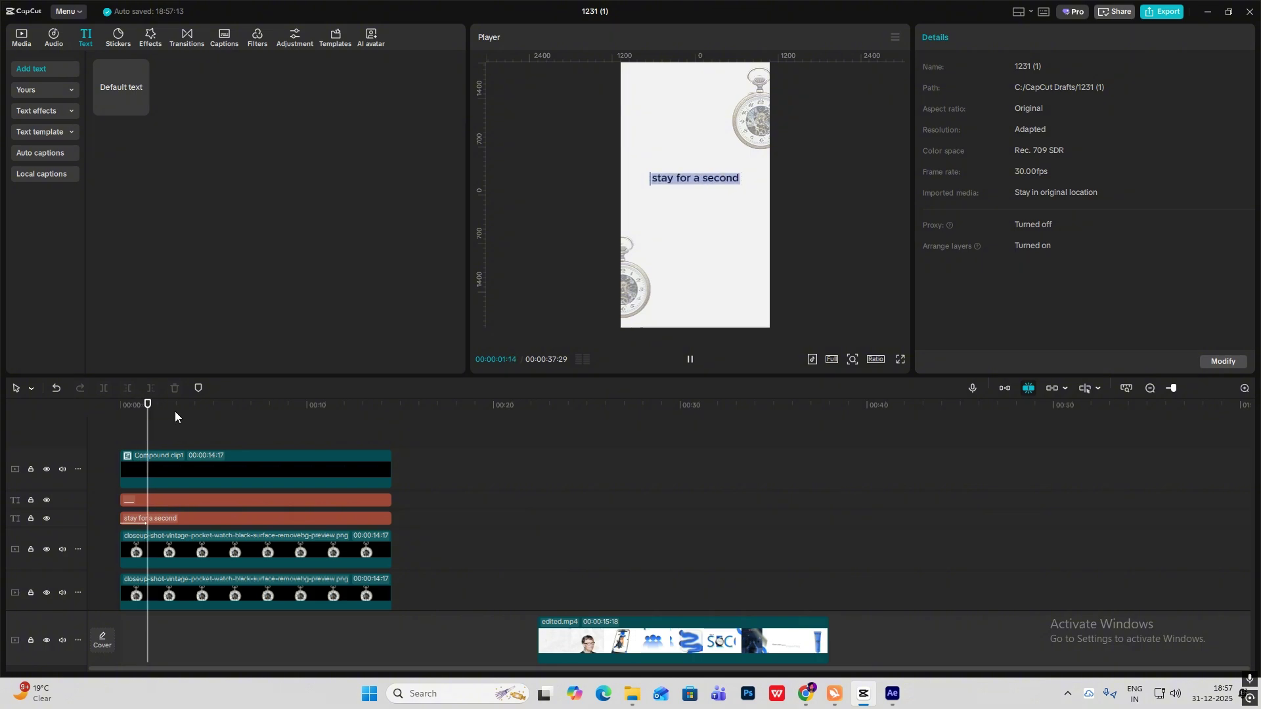
{"action": "key", "text": "space"}
- Add transform keyframes to both pocket watch clips at the start of the timeline
{"action": "scroll", "coordinate": [253, 487], "scroll_direction": "down", "scroll_amount": 2}
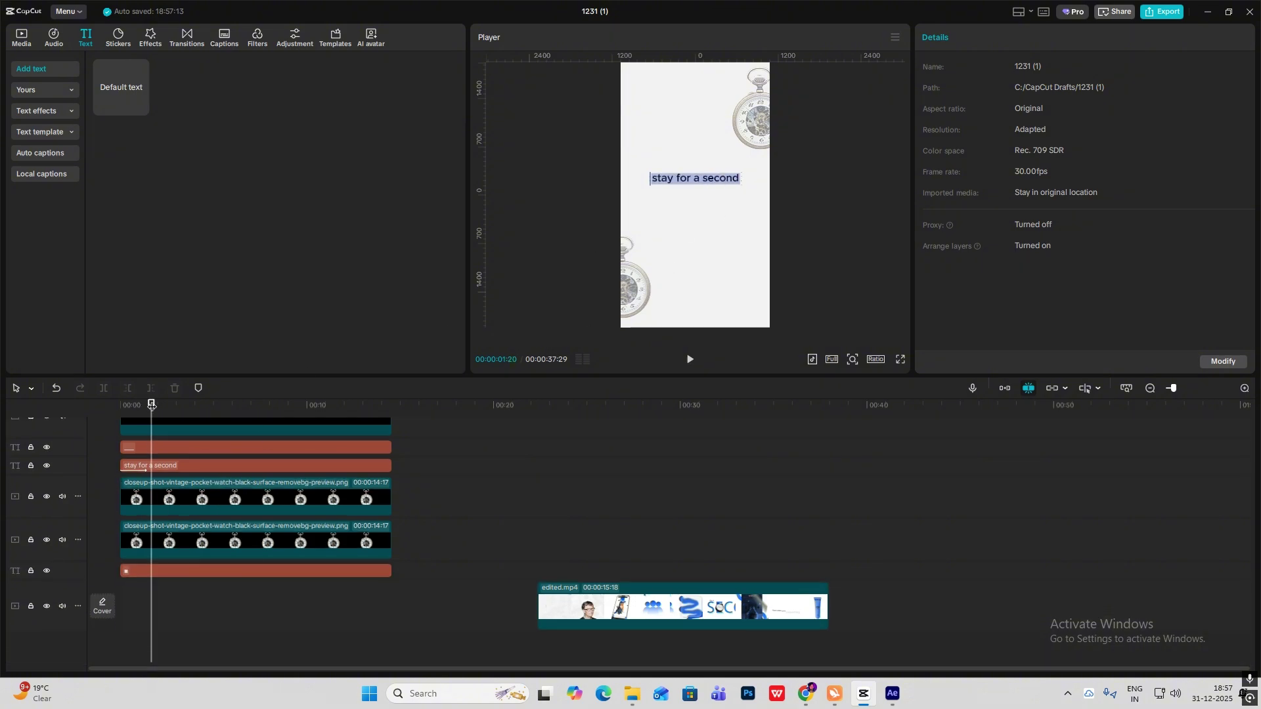
{"action": "left_click", "coordinate": [118, 477]}
{"action": "left_click", "coordinate": [145, 494]}
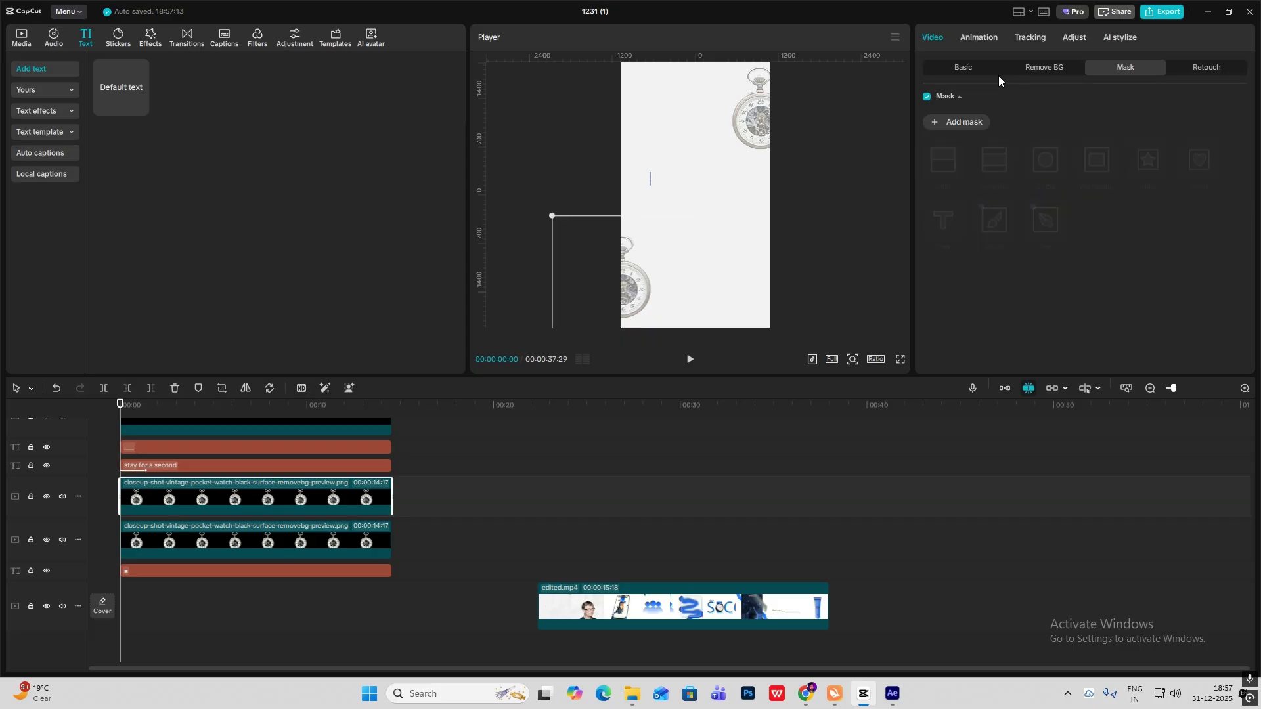
{"action": "left_click", "coordinate": [978, 69]}
{"action": "left_click", "coordinate": [192, 529]}
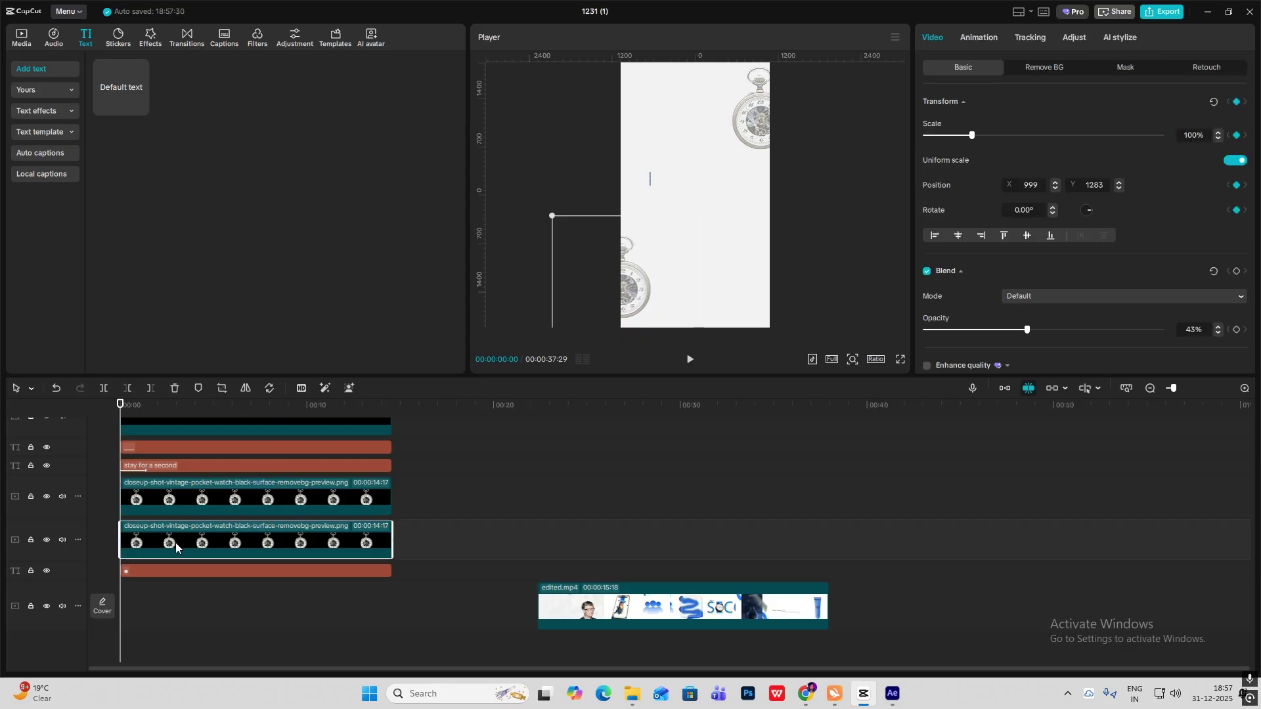
{"action": "left_click", "coordinate": [1236, 102]}
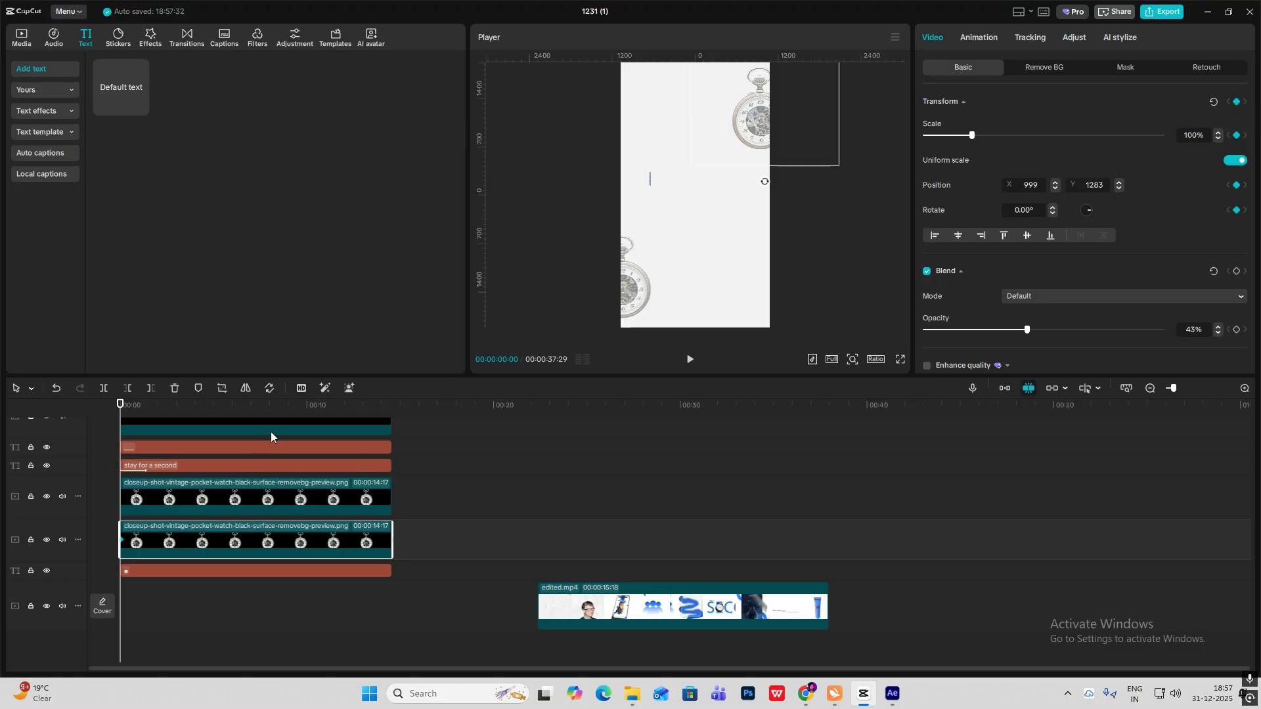
- At the start, rotate the upper watch to 19.53° and shift it slightly outward; rotate the lower watch to -15.32° at X -1109, Y -1283
{"action": "left_click_drag", "start_coordinate": [762, 182], "coordinate": [743, 183]}
{"action": "left_click_drag", "start_coordinate": [764, 134], "coordinate": [773, 134]}
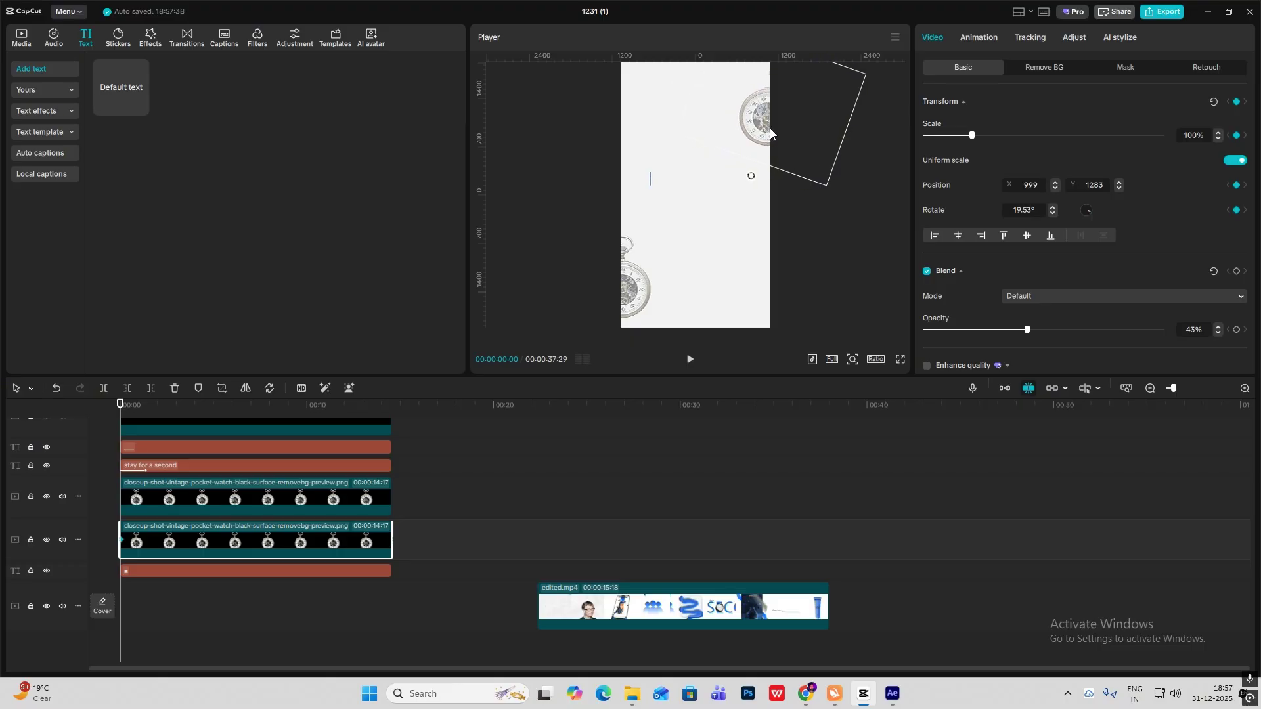
{"action": "left_click", "coordinate": [626, 304]}
{"action": "left_click_drag", "start_coordinate": [605, 290], "coordinate": [605, 266]}
{"action": "mouse_move", "coordinate": [626, 326]}
{"action": "left_mouse_down"}
{"action": "mouse_move", "coordinate": [642, 327]}
{"action": "mouse_move", "coordinate": [624, 317]}
{"action": "left_mouse_up"}
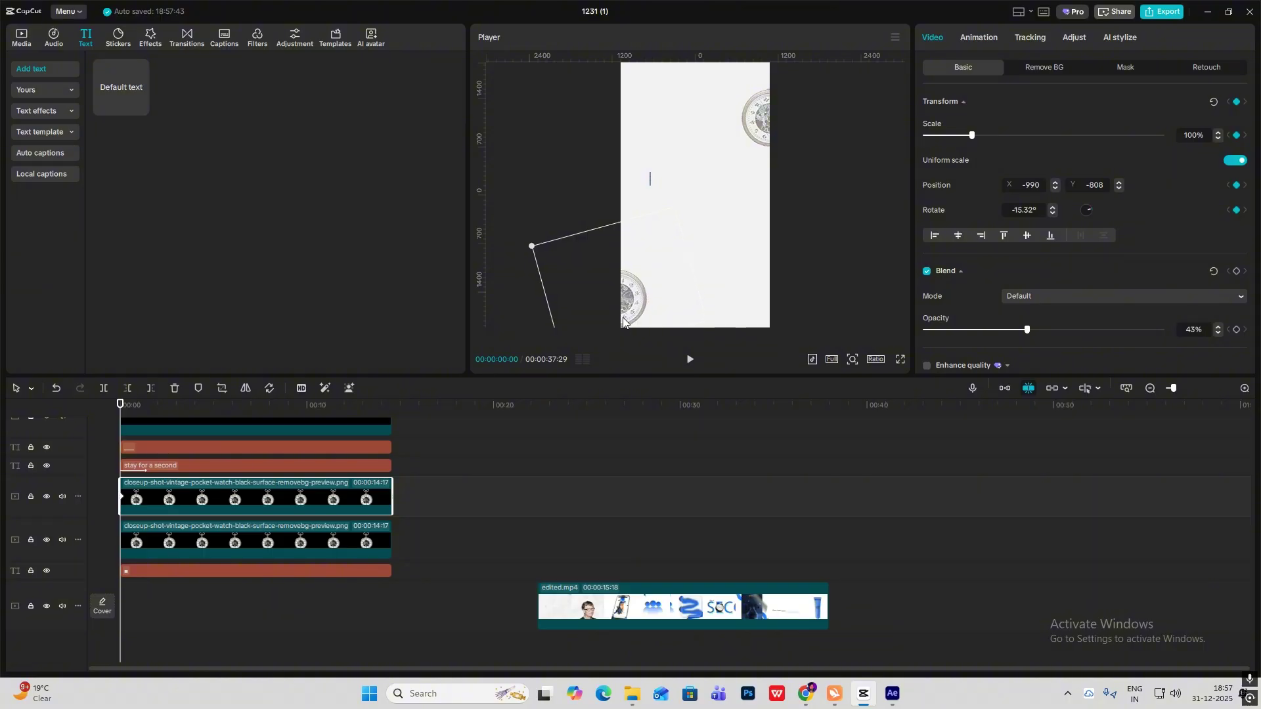
- At 00:00:00:20, place the lower watch at X -916, Y -1266 and the upper watch at X 1078, Y 1309, both rotated to 0°
{"action": "scroll", "coordinate": [260, 486], "scroll_direction": "up", "scroll_amount": 2}
{"action": "mouse_move", "coordinate": [121, 413]}
{"action": "left_mouse_down"}
{"action": "mouse_move", "coordinate": [133, 415]}
{"action": "mouse_move", "coordinate": [93, 409]}
{"action": "mouse_move", "coordinate": [107, 417]}
{"action": "left_mouse_up"}
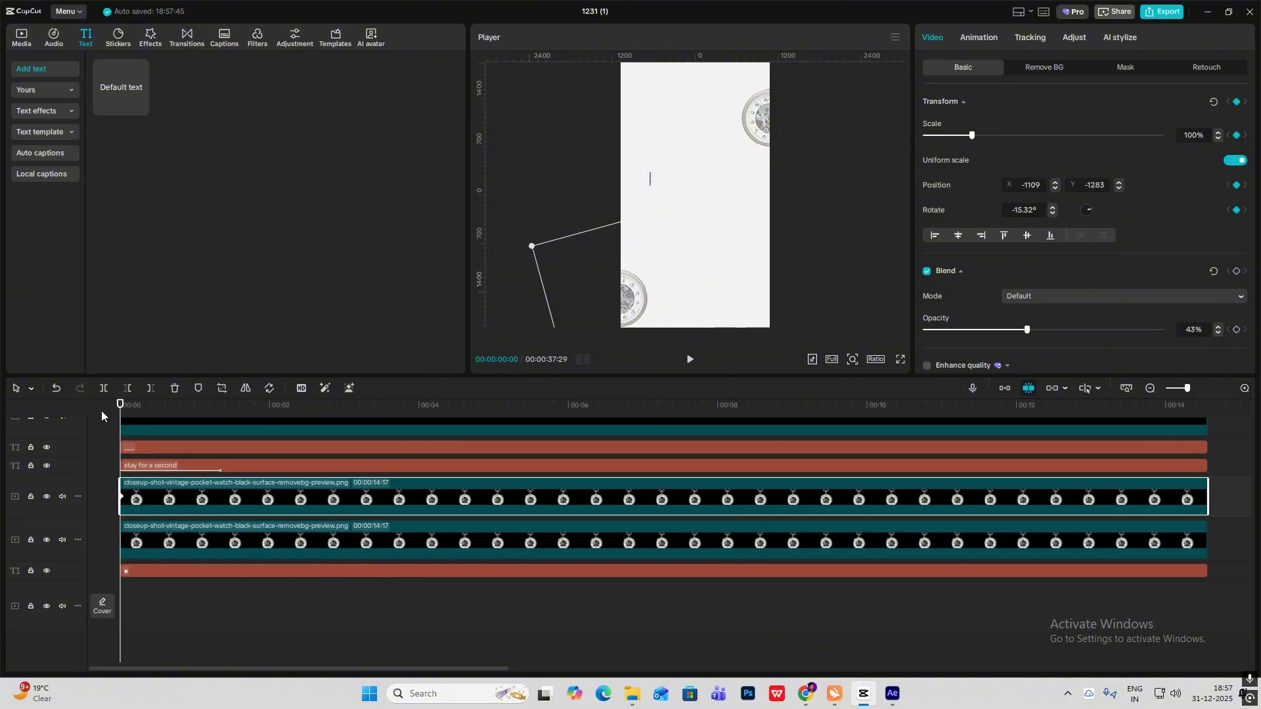
{"action": "key", "text": "space"}
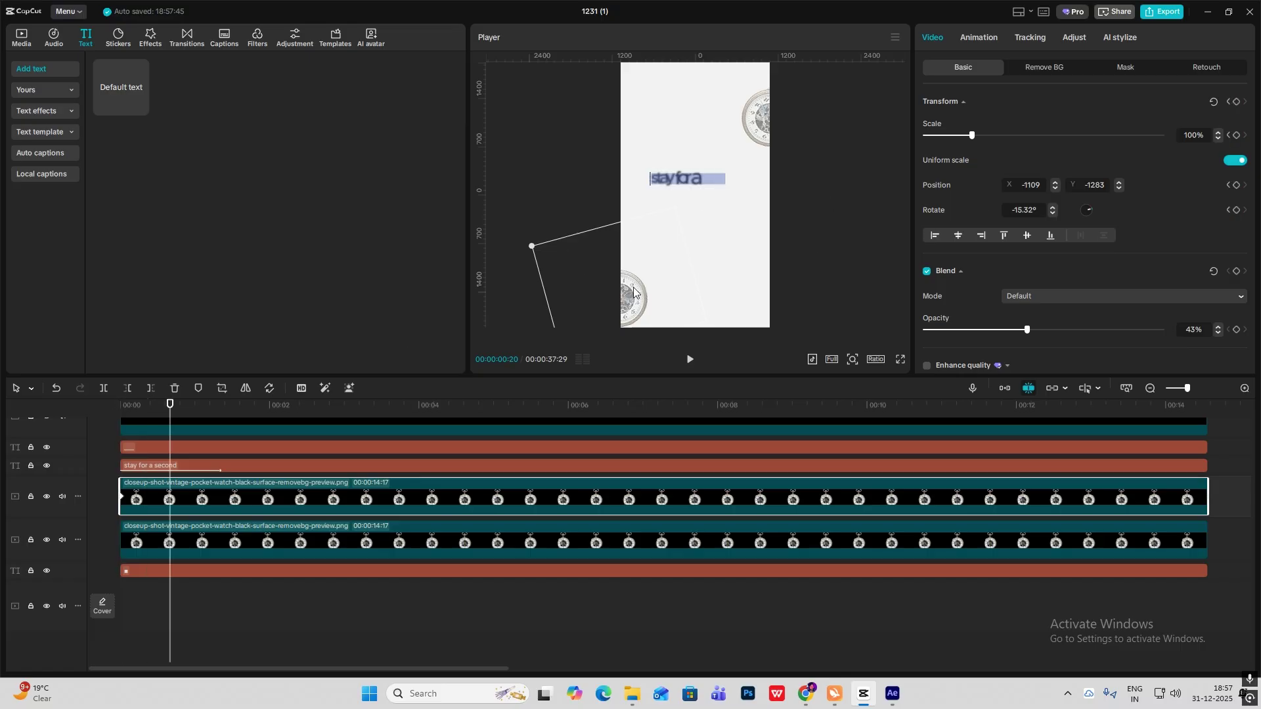
{"action": "scroll", "coordinate": [597, 265], "scroll_direction": "down", "scroll_amount": 2}
{"action": "left_click_drag", "start_coordinate": [658, 293], "coordinate": [674, 259]}
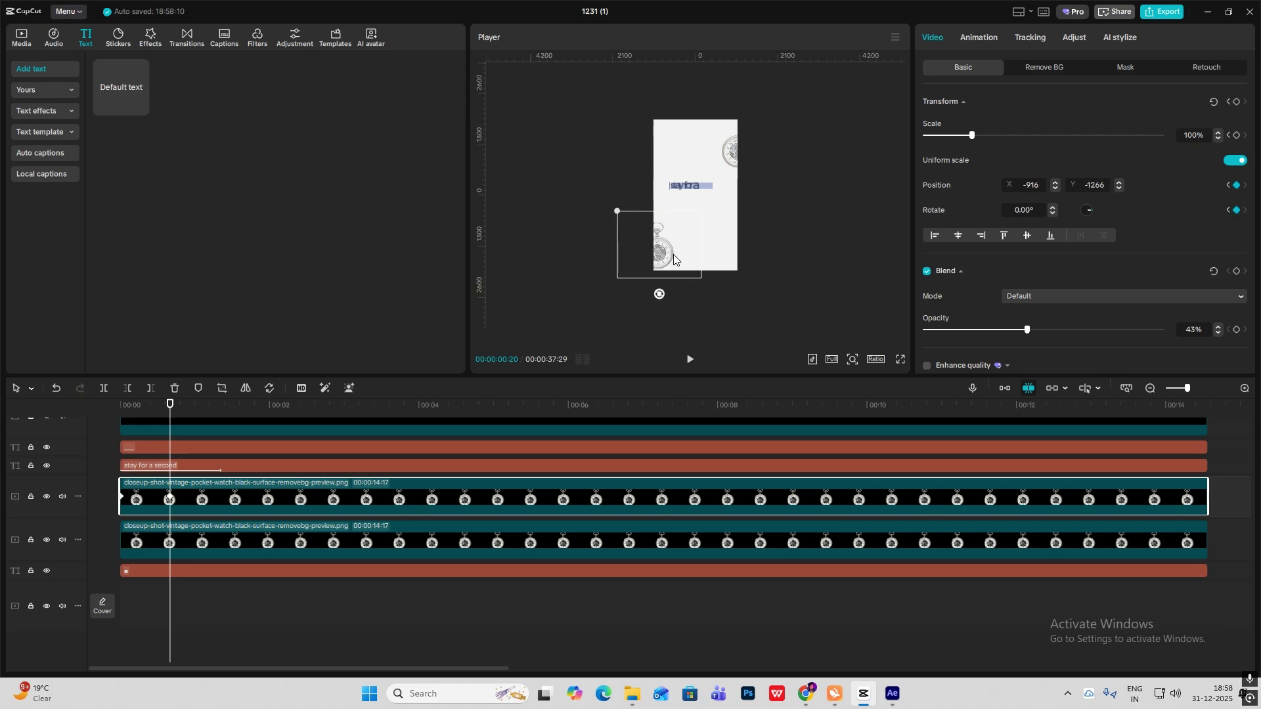
{"action": "left_click", "coordinate": [197, 534]}
{"action": "left_click_drag", "start_coordinate": [723, 194], "coordinate": [738, 163]}
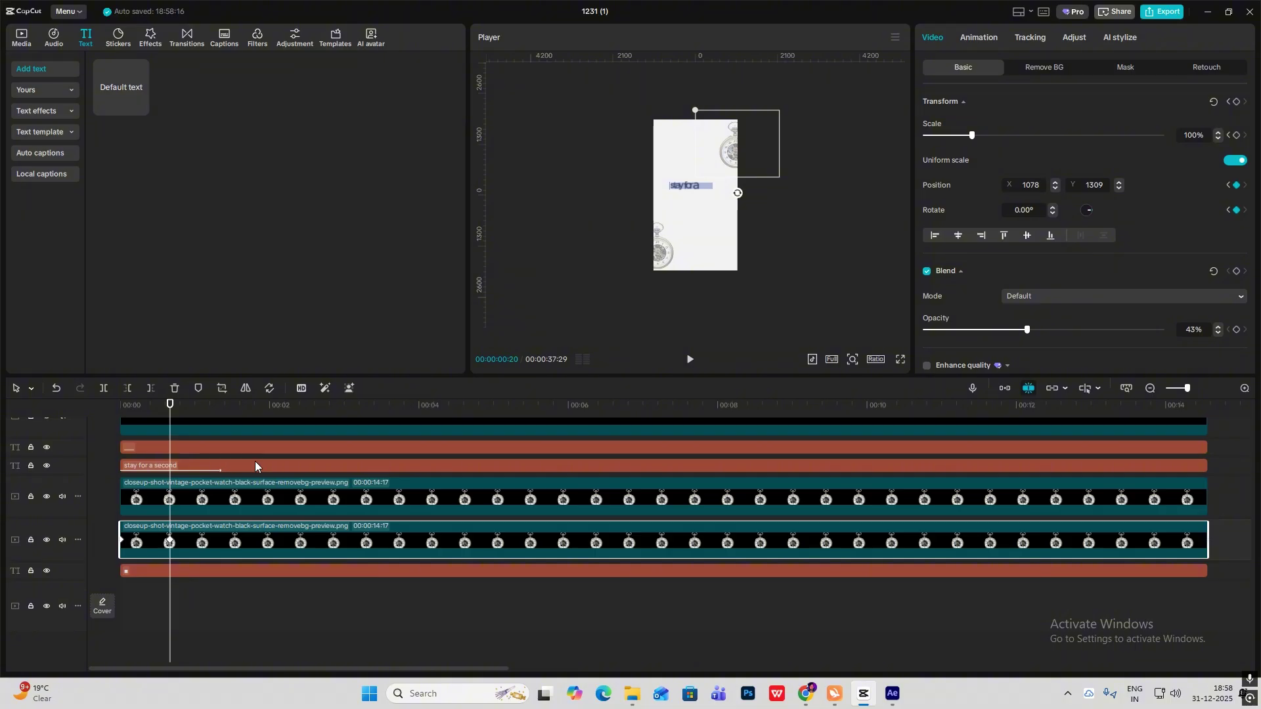
- Open the upper watch's keyframe graphs and apply the Cubic Out curve to its X position
{"action": "key", "text": "alt+k"}
{"action": "scroll", "coordinate": [177, 515], "scroll_direction": "up", "scroll_amount": 1}
{"action": "left_click", "coordinate": [192, 547]}
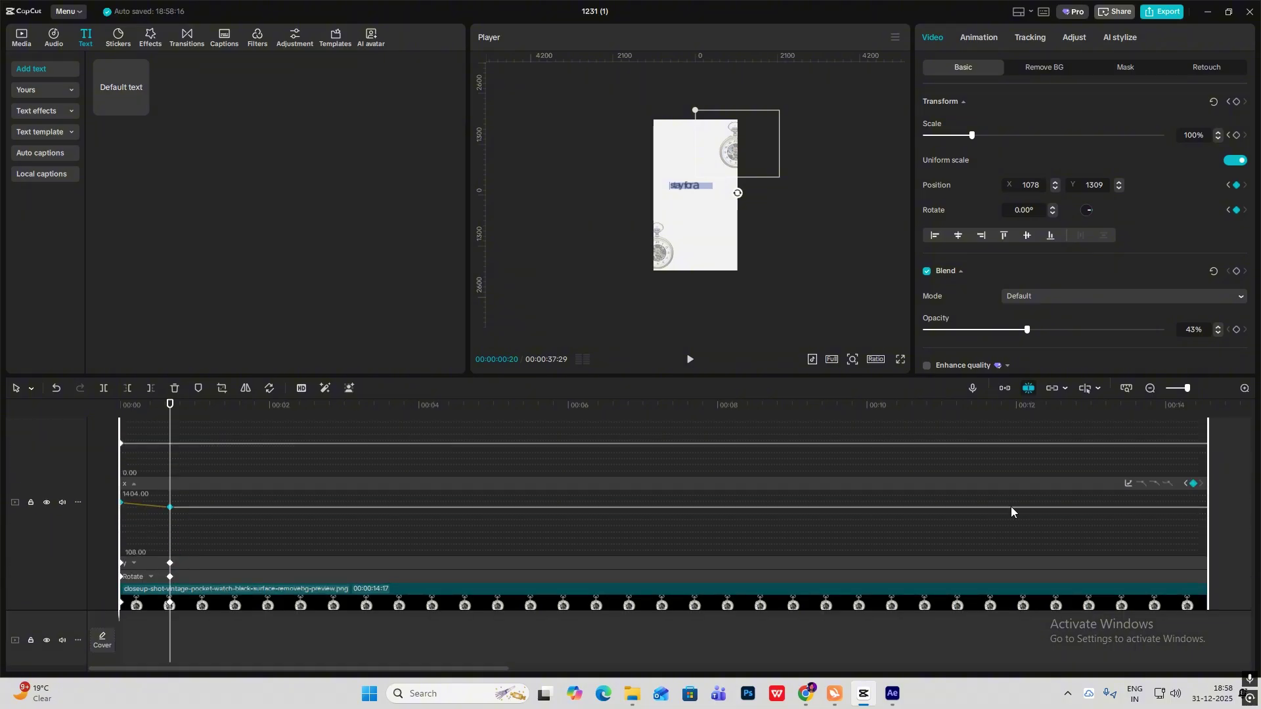
{"action": "left_click", "coordinate": [1129, 483]}
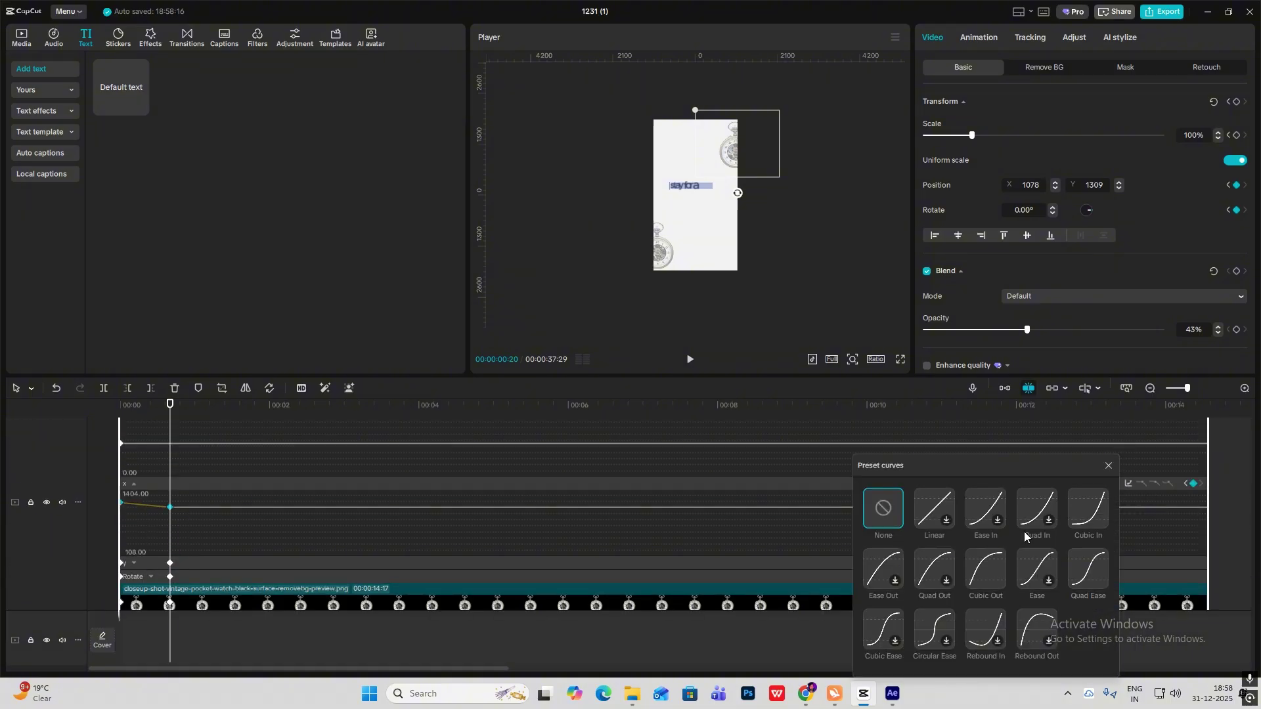
{"action": "left_click", "coordinate": [987, 568]}
{"action": "left_click", "coordinate": [1111, 468]}
- Apply the Cubic Out curve to the upper watch's rotation keyframes and close the keyframe graphs
{"action": "left_click", "coordinate": [193, 561]}
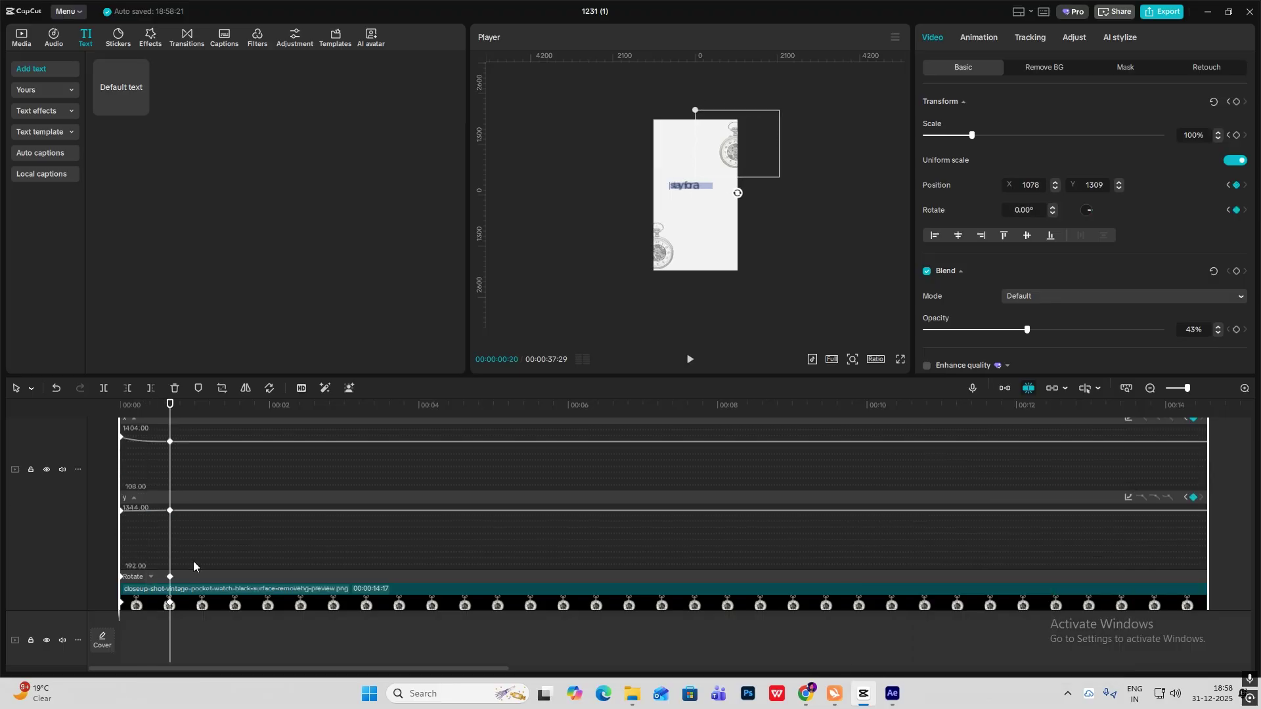
{"action": "left_click", "coordinate": [154, 574]}
{"action": "left_click", "coordinate": [150, 551]}
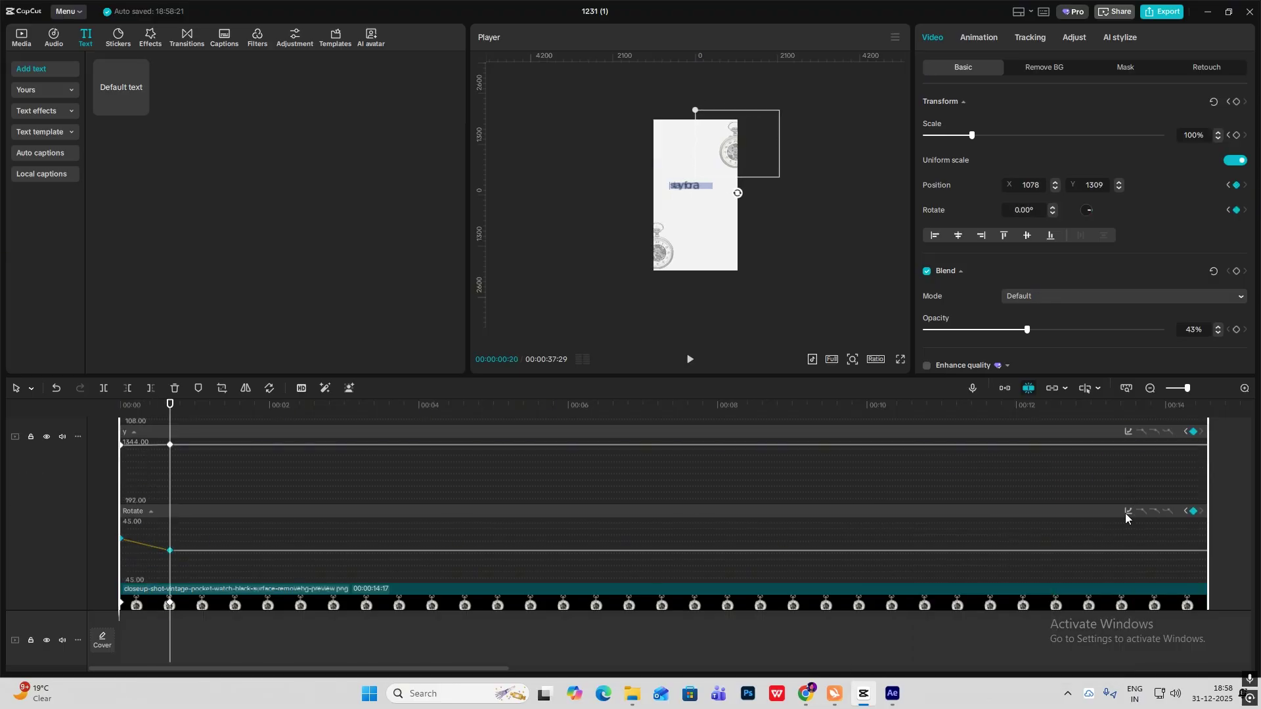
{"action": "left_click", "coordinate": [1129, 512]}
{"action": "left_click", "coordinate": [983, 575]}
{"action": "left_click", "coordinate": [1108, 466]}
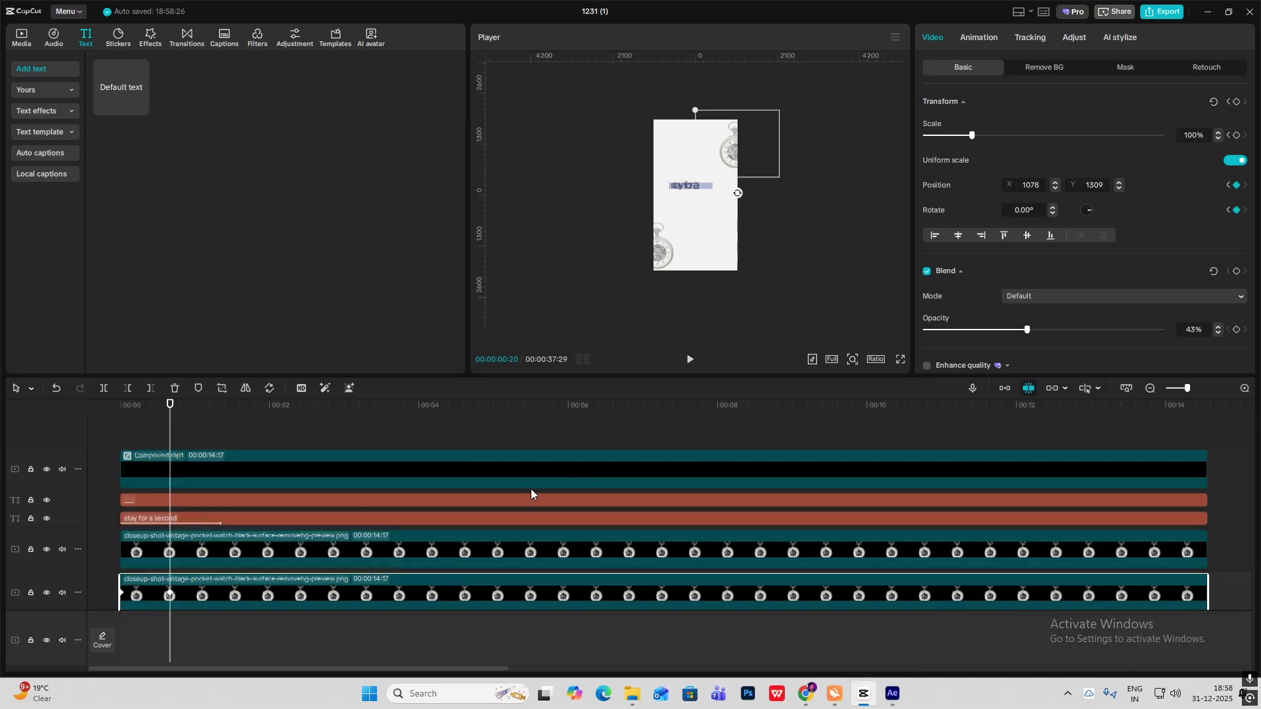
- Return the playhead to the start of the timeline
{"action": "scroll", "coordinate": [245, 556], "scroll_direction": "down", "scroll_amount": 2}
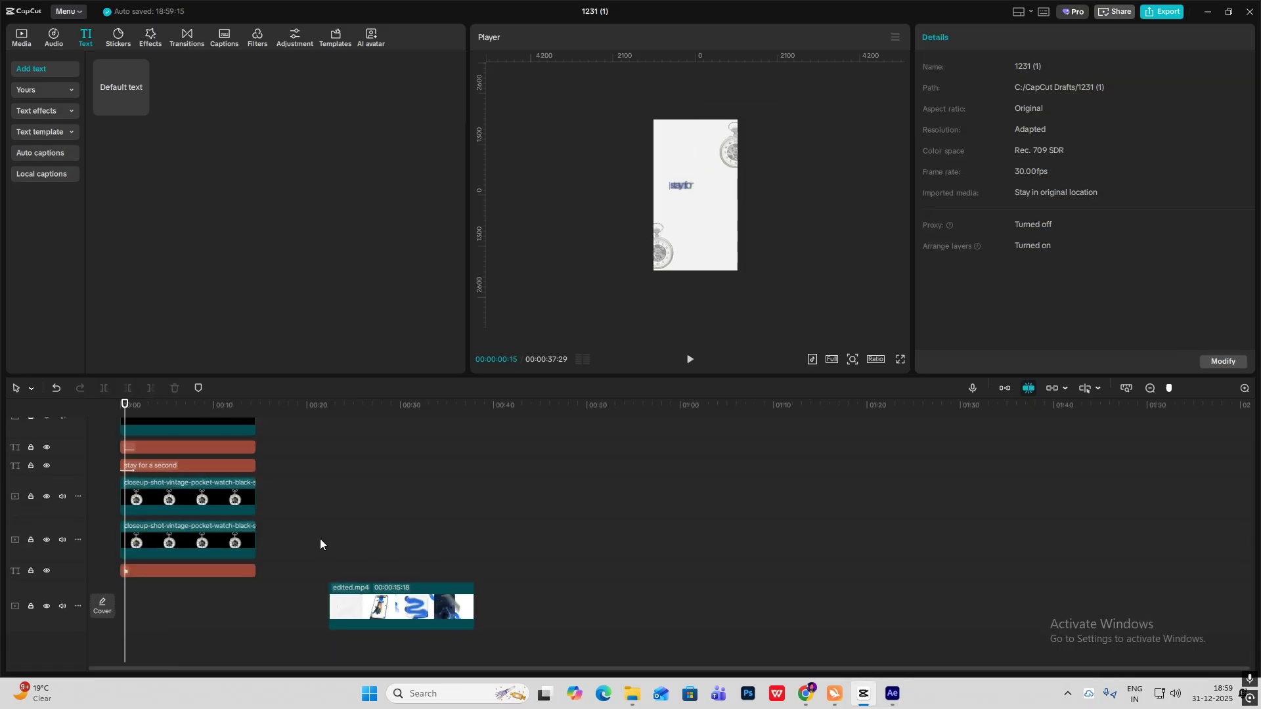
{"action": "left_click_drag", "start_coordinate": [320, 544], "coordinate": [46, 514]}
{"action": "left_click", "coordinate": [1246, 388]}
{"action": "scroll", "coordinate": [266, 533], "scroll_direction": "up", "scroll_amount": 2}
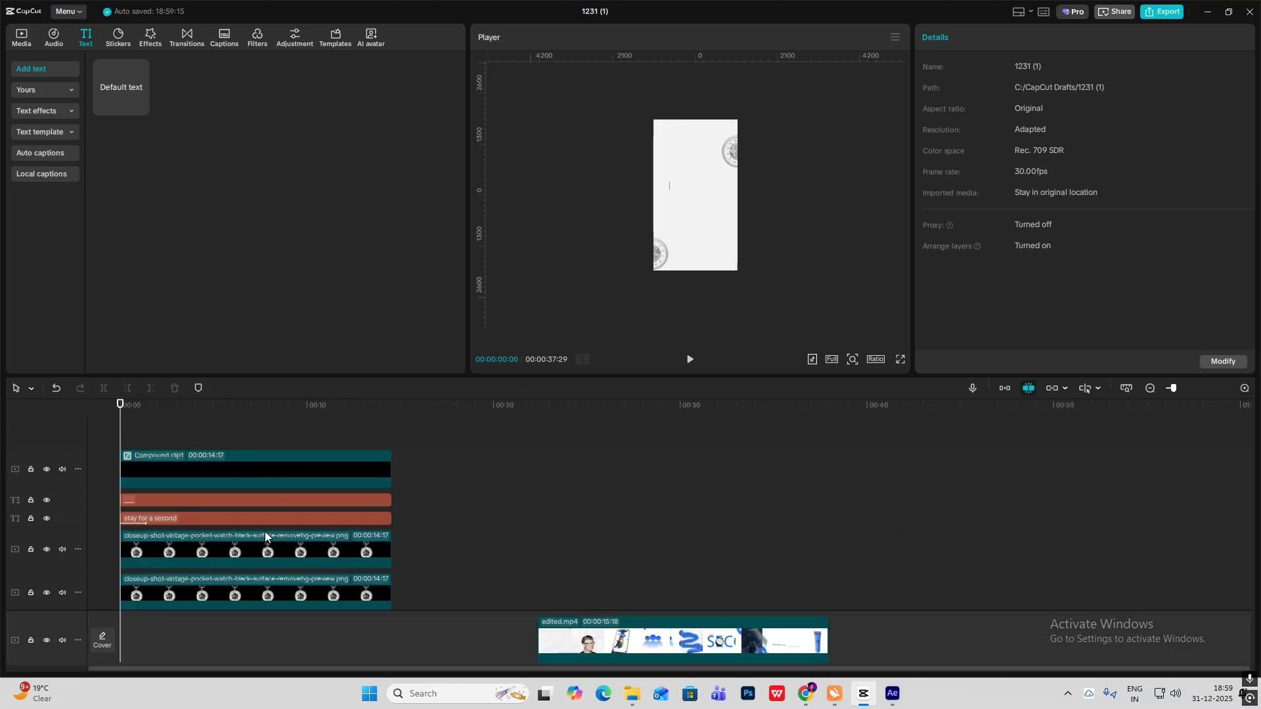
- Combine the existing compound clip, both title texts and both pocket watch images into one new compound clip
{"action": "left_click_drag", "start_coordinate": [469, 458], "coordinate": [239, 683]}
{"action": "left_click_drag", "start_coordinate": [239, 629], "coordinate": [226, 547]}
{"action": "key", "text": "alt+g"}
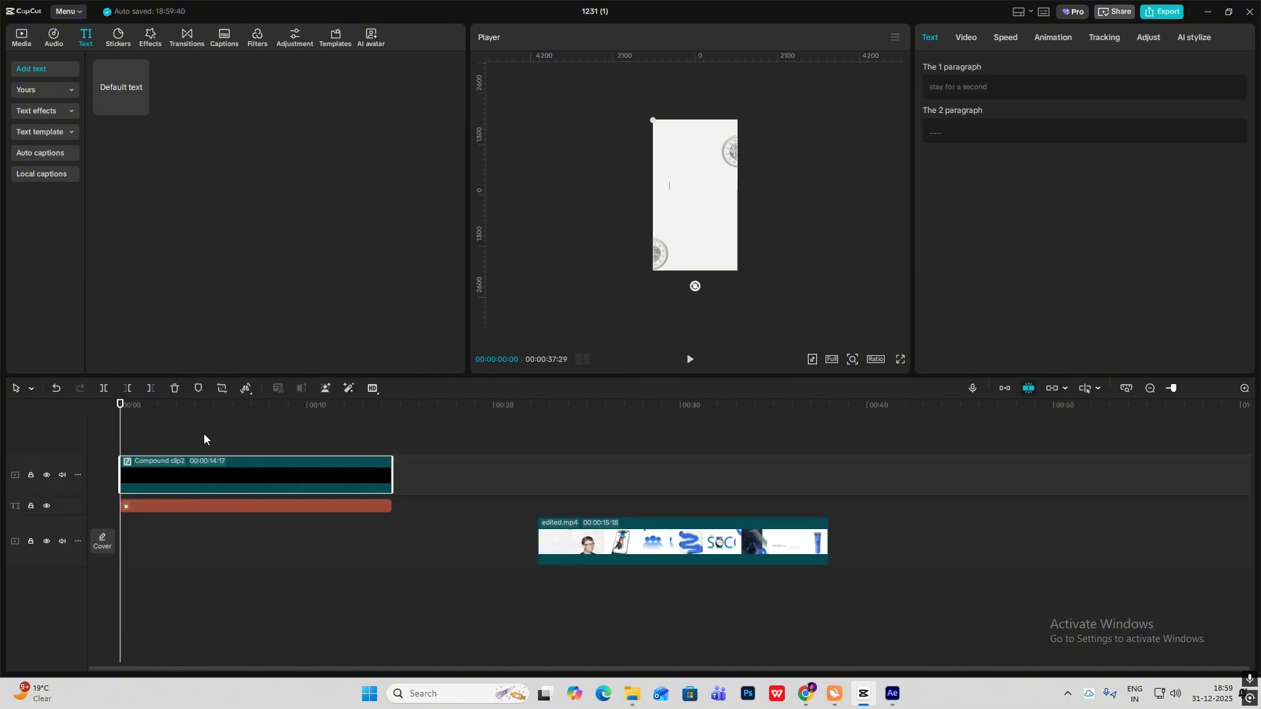
- Add a transform keyframe at the start of the new compound clip and check the opening frame of edited.mp4
{"action": "left_click", "coordinate": [973, 41]}
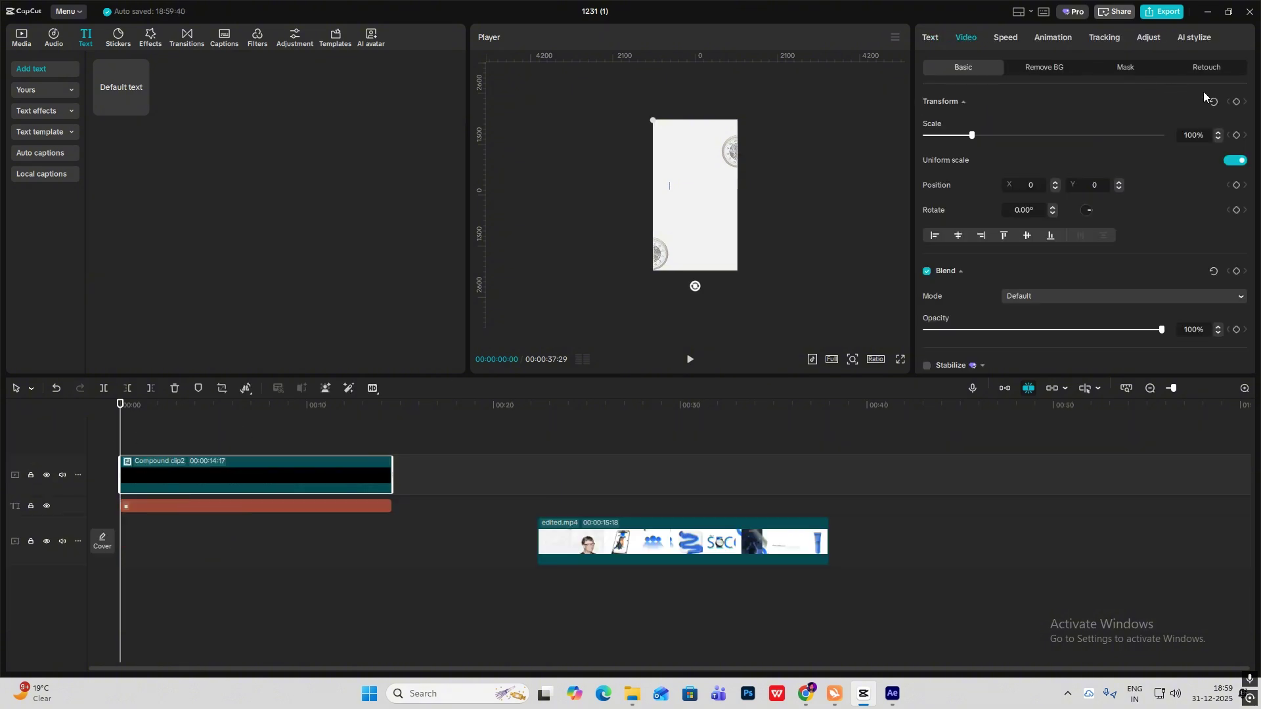
{"action": "left_click_drag", "start_coordinate": [121, 446], "coordinate": [141, 454]}
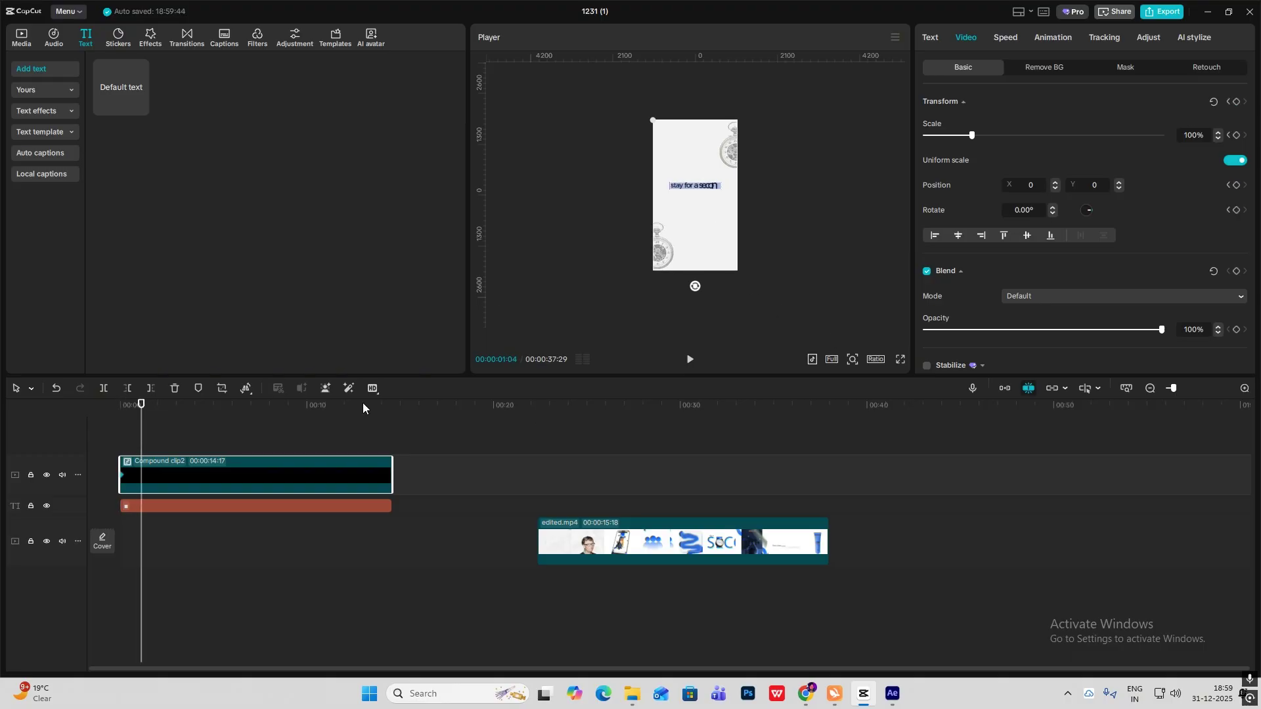
{"action": "left_click", "coordinate": [538, 511]}
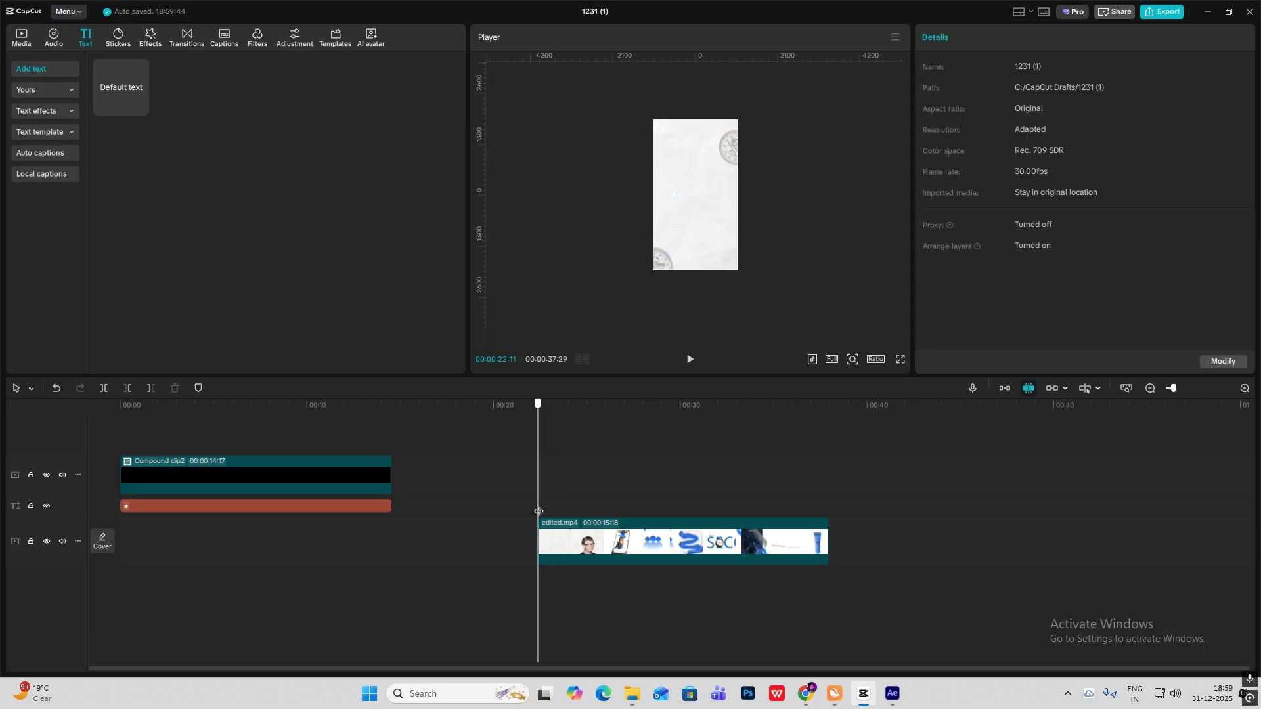
{"action": "left_click_drag", "start_coordinate": [541, 511], "coordinate": [61, 426]}
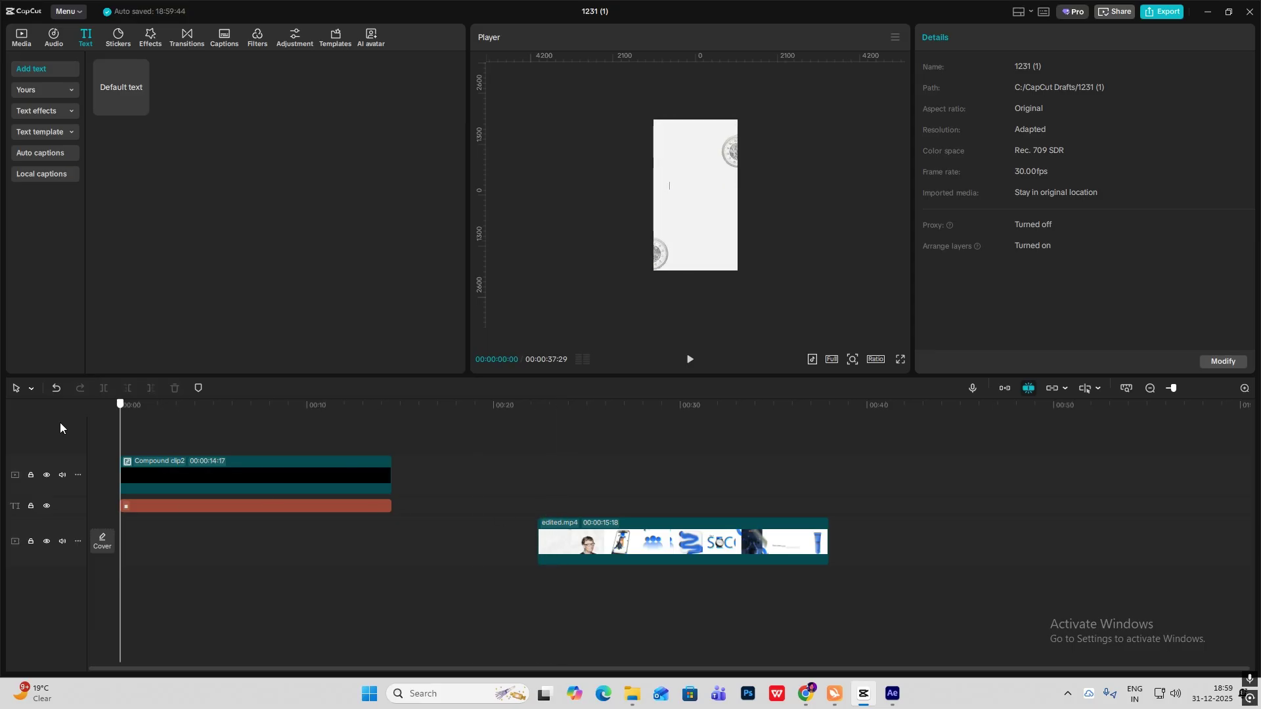
- Add a transform keyframe to the compound clip at 00:00:00:15 and scale the clip up slightly at 00:00:00:00
{"action": "left_click", "coordinate": [162, 480]}
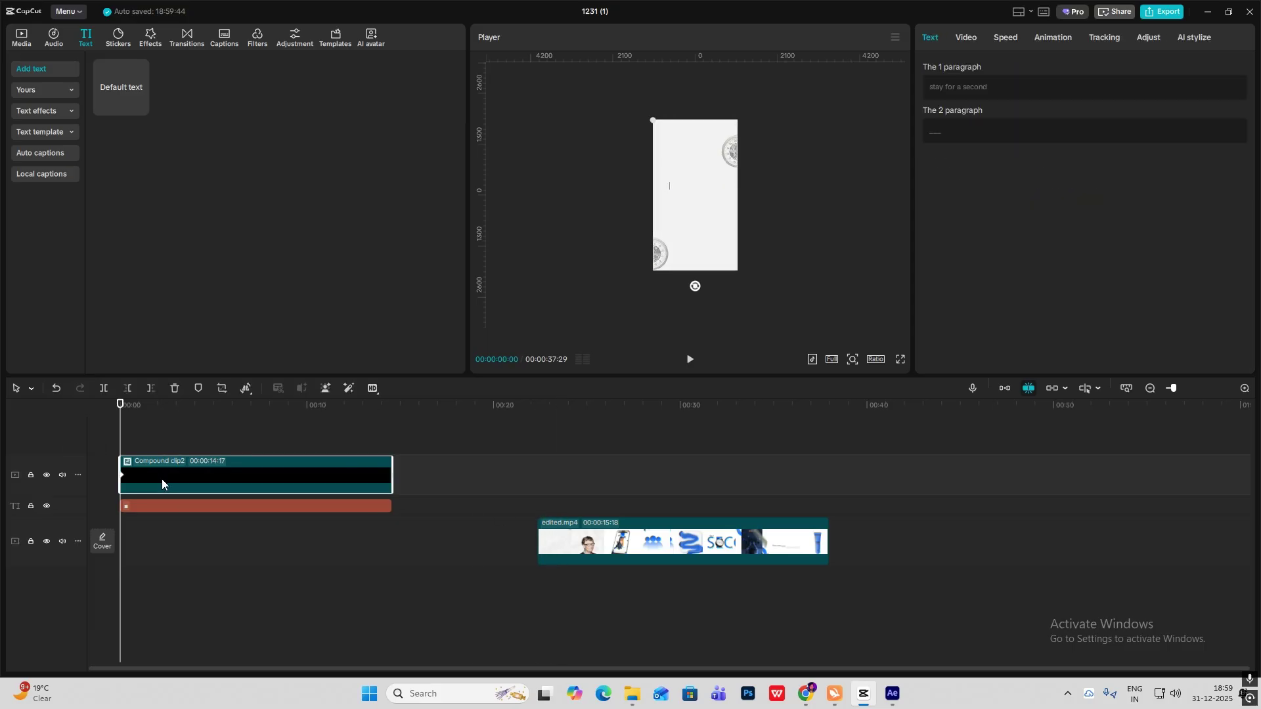
{"action": "left_click", "coordinate": [126, 440]}
{"action": "left_click", "coordinate": [1244, 388]}
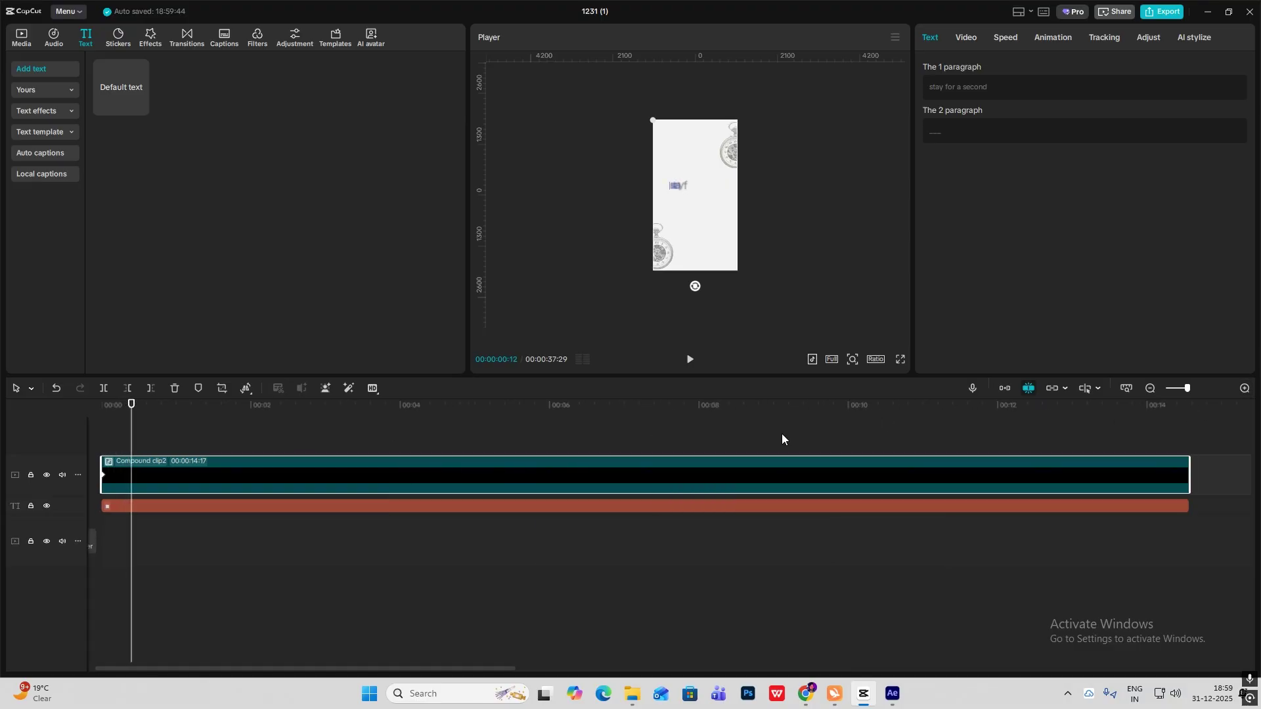
{"action": "key", "text": "Right"}
{"action": "key", "text": "Right"}
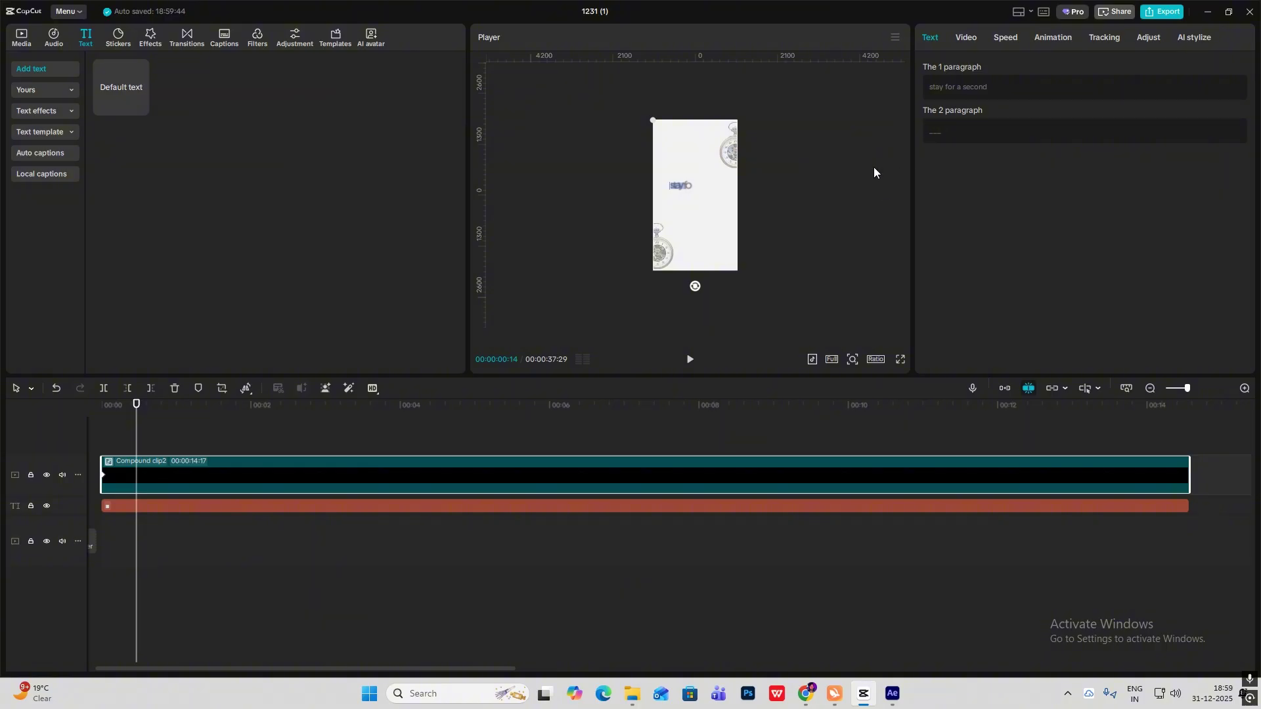
{"action": "key", "text": "Right"}
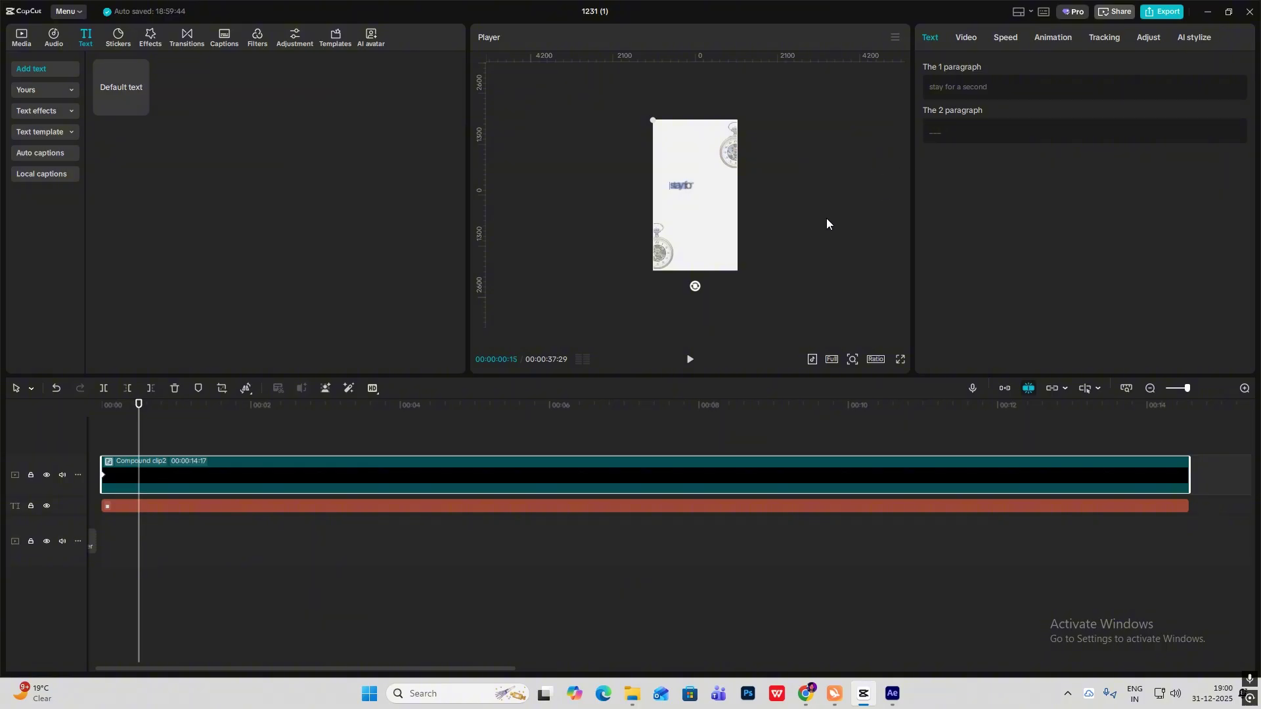
{"action": "left_click", "coordinate": [966, 37]}
{"action": "key", "text": "Home"}
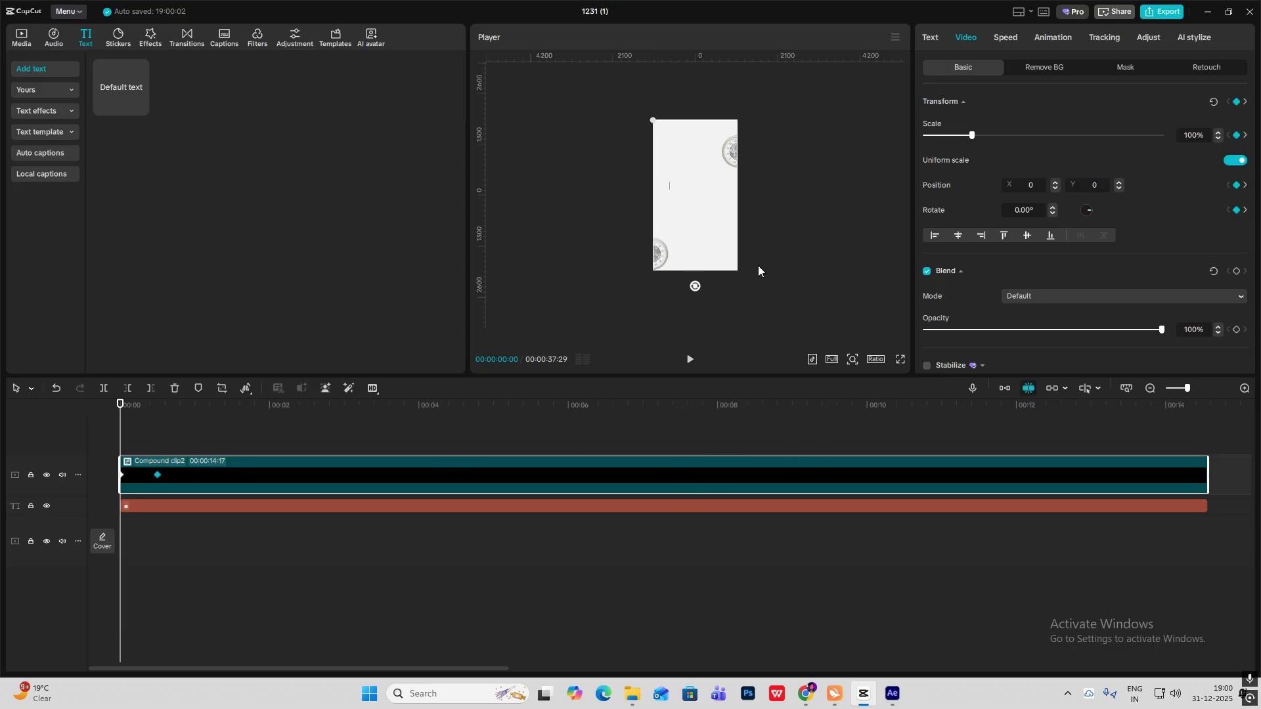
{"action": "left_click_drag", "start_coordinate": [653, 121], "coordinate": [634, 104]}
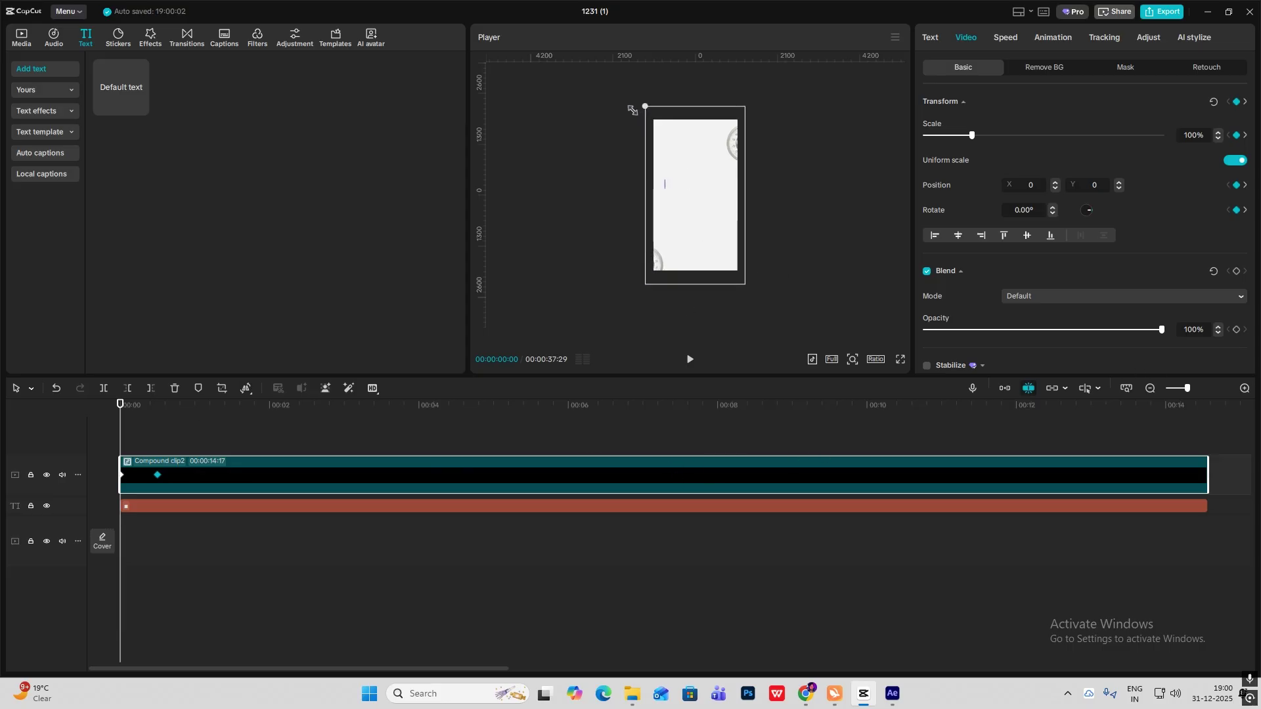
- Add a transform keyframe to the compound clip at 00:00:01:07, holding the scale at 100%
{"action": "left_click_drag", "start_coordinate": [122, 435], "coordinate": [157, 455]}
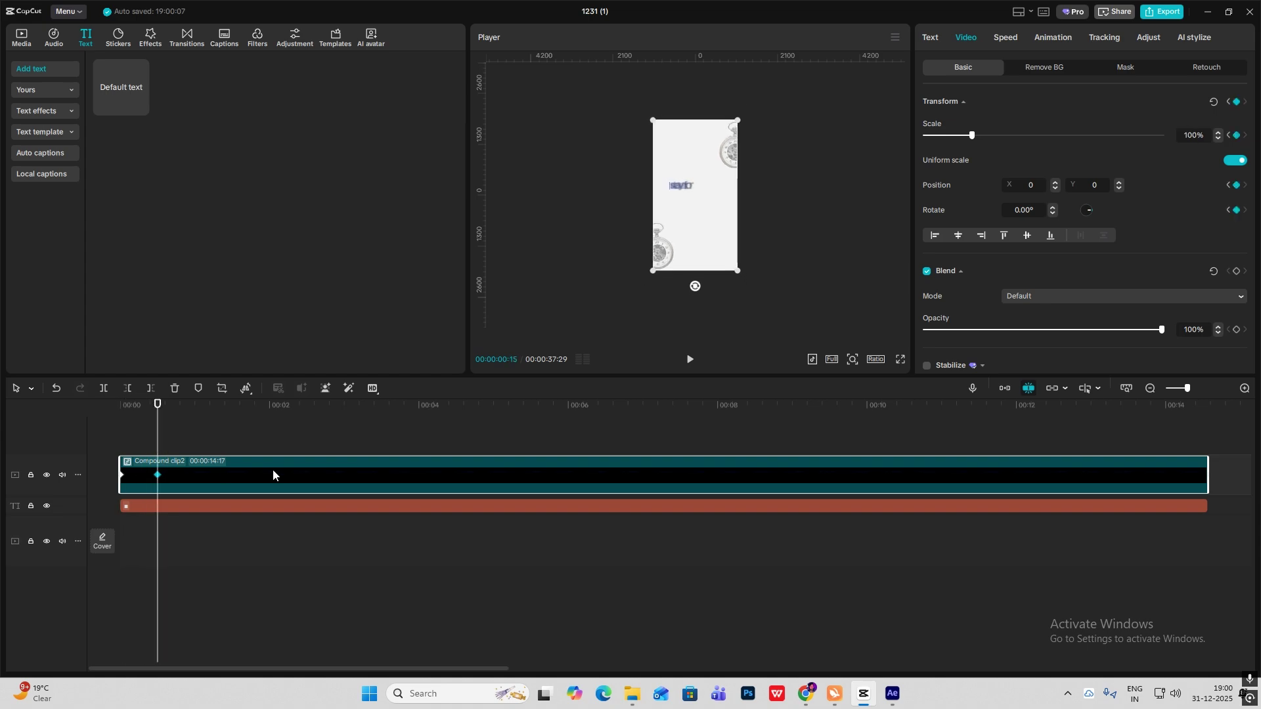
{"action": "key", "text": "Right"}
{"action": "key", "text": "Right"}
{"action": "key", "text": "Right"}
{"action": "key", "text": "Right"}
{"action": "key", "text": "Right"}
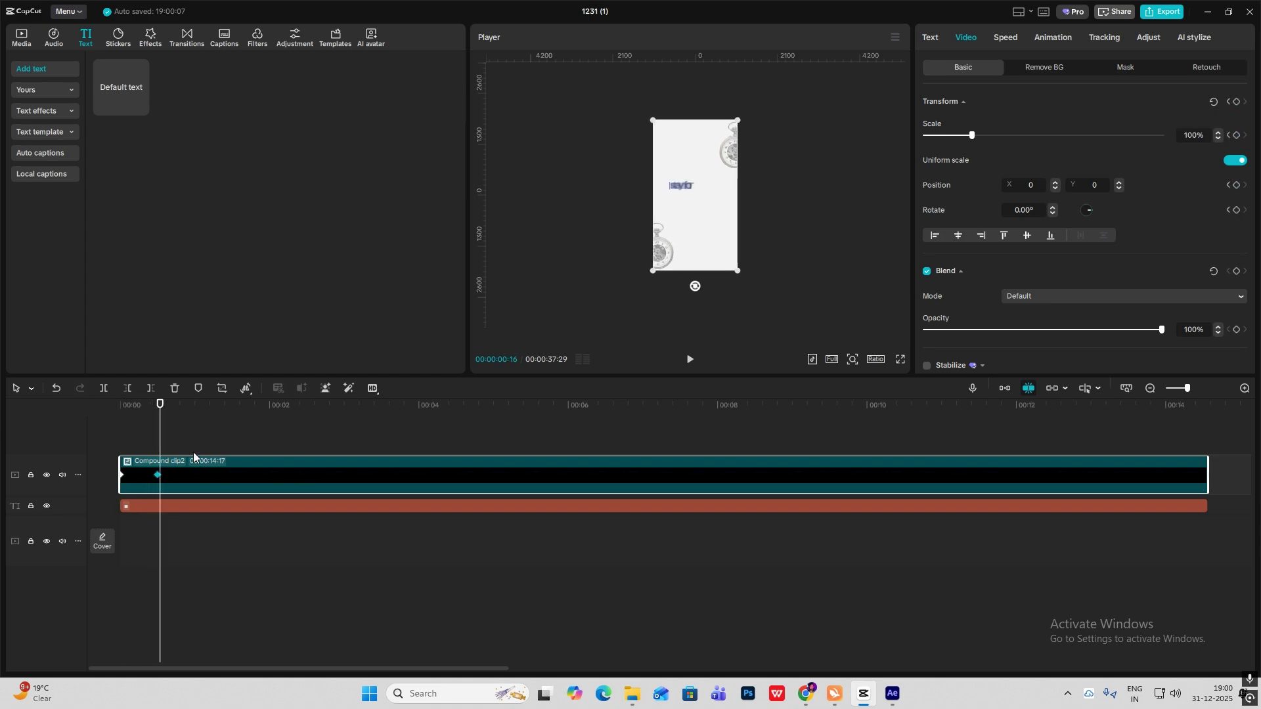
{"action": "key", "text": "Right"}
{"action": "key", "text": "Right"}
{"action": "key", "text": "Right"}
{"action": "key", "text": "Right"}
{"action": "key", "text": "Right"}
{"action": "key", "text": "Right"}
{"action": "key", "text": "Right"}
{"action": "key", "text": "Right"}
{"action": "key", "text": "Right"}
{"action": "key", "text": "Right"}
{"action": "key", "text": "Right"}
{"action": "key", "text": "Right"}
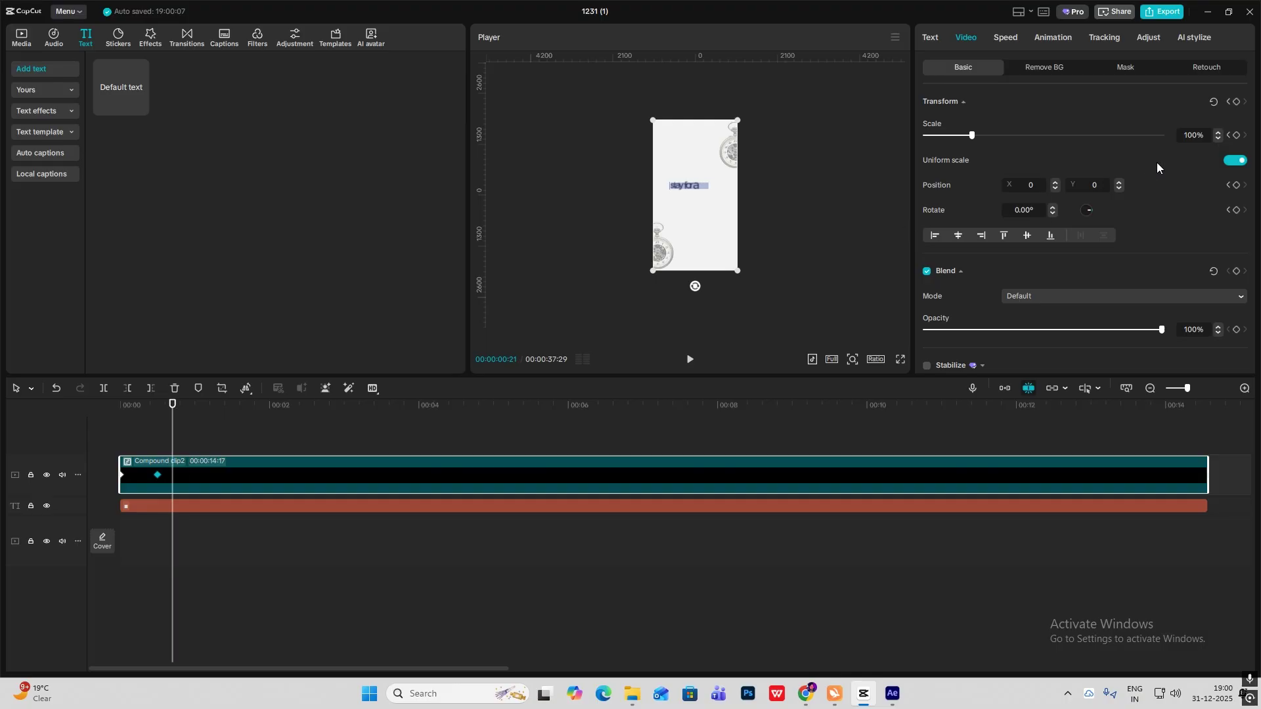
{"action": "key", "text": "Right"}
{"action": "key", "text": "Right"}
{"action": "key", "text": "Right"}
{"action": "key", "text": "Right"}
{"action": "key", "text": "Right"}
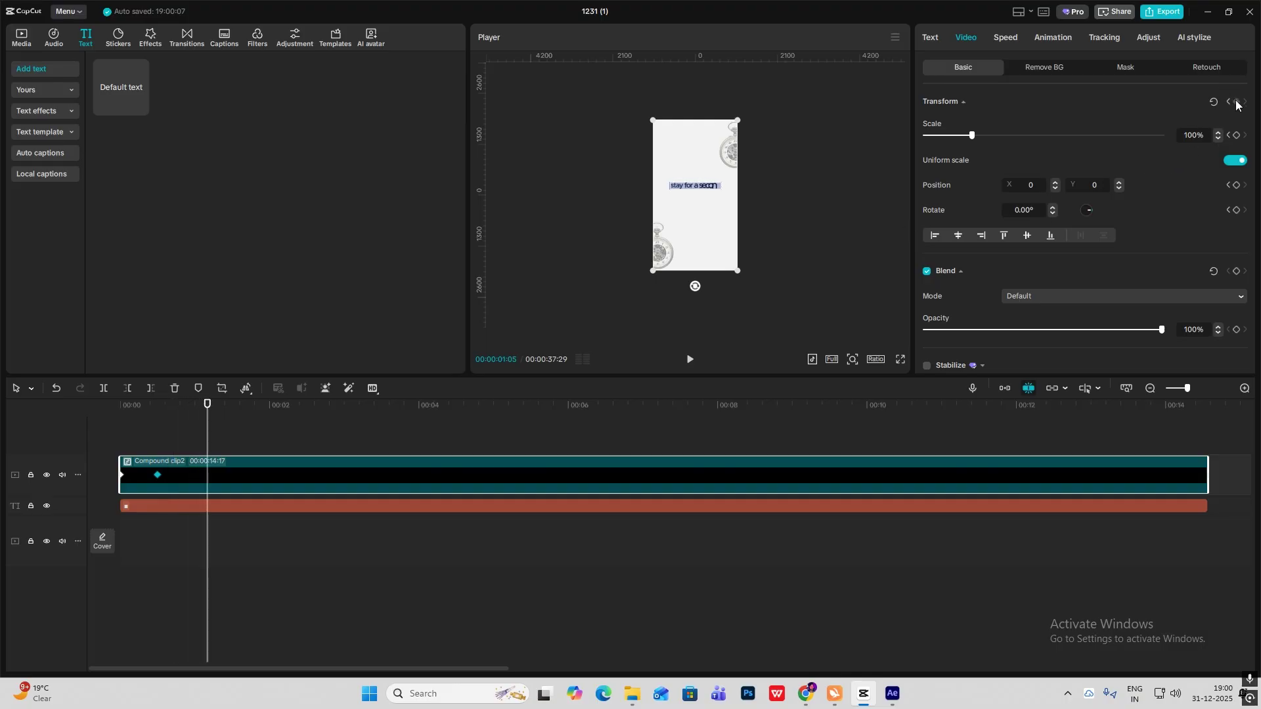
{"action": "left_click", "coordinate": [1236, 104]}
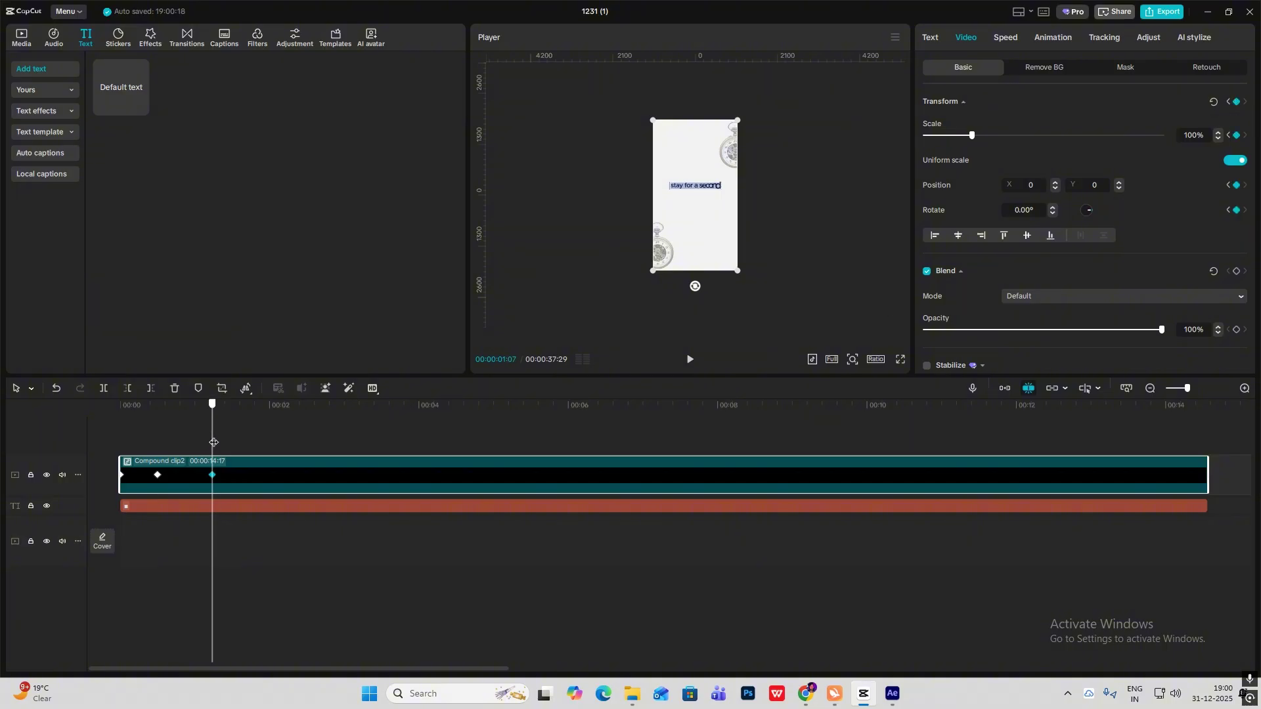
- Scale the compound clip up to 135% at 00:00:01:22
{"action": "key", "text": "Right"}
{"action": "key", "text": "Right"}
{"action": "key", "text": "Right"}
{"action": "key", "text": "Right"}
{"action": "key", "text": "Right"}
{"action": "key", "text": "Right"}
{"action": "key", "text": "Right"}
{"action": "key", "text": "Right"}
{"action": "key", "text": "Right"}
{"action": "key", "text": "Right"}
{"action": "key", "text": "Right"}
{"action": "key", "text": "Right"}
{"action": "key", "text": "Right"}
{"action": "key", "text": "Right"}
{"action": "key", "text": "Right"}
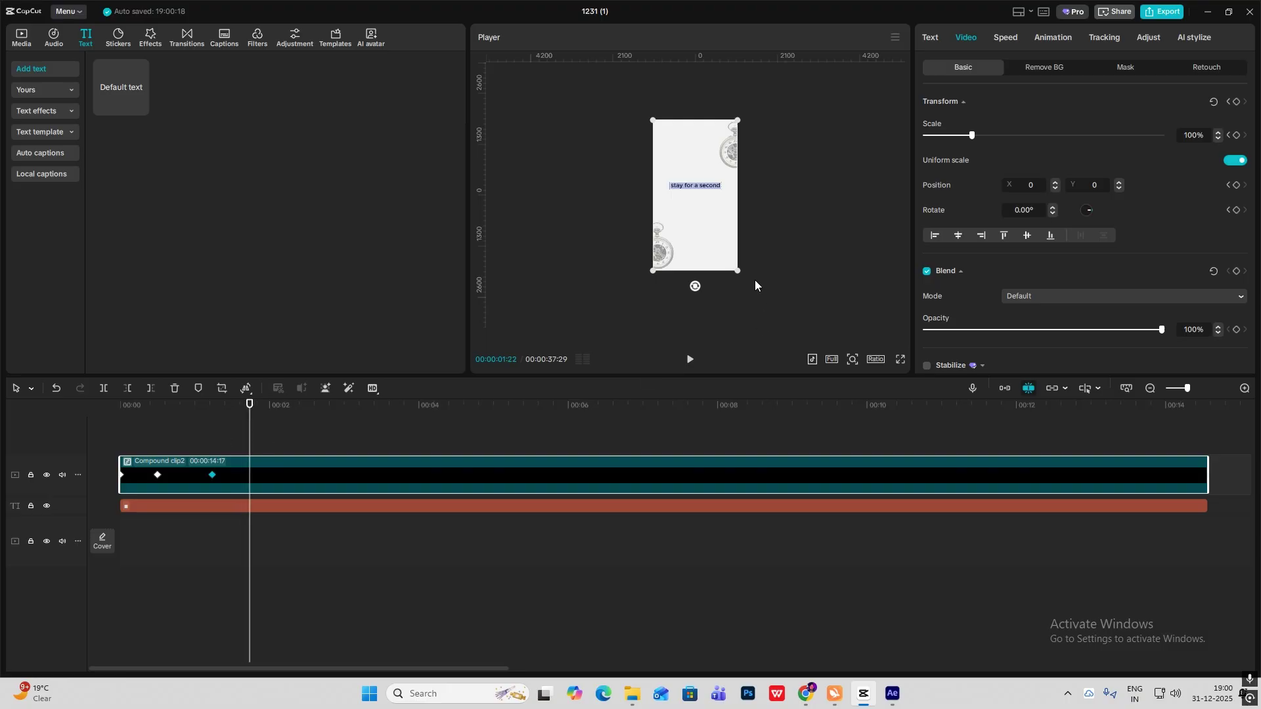
{"action": "left_click_drag", "start_coordinate": [738, 271], "coordinate": [776, 303]}
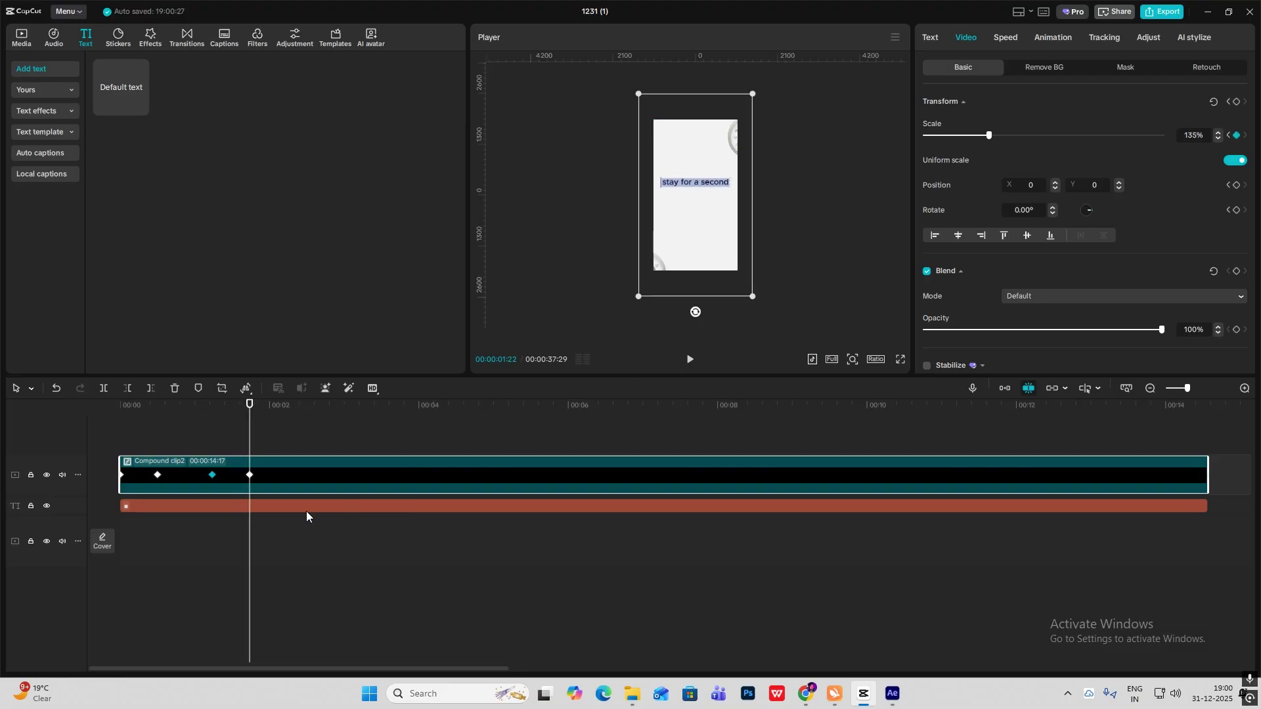
- Apply the Cubic Out curve to the first and last scale changes in the compound clip's keyframe graph
{"action": "key", "text": "alt+k"}
{"action": "scroll", "coordinate": [306, 512], "scroll_direction": "up", "scroll_amount": 1}
{"action": "left_click", "coordinate": [138, 491]}
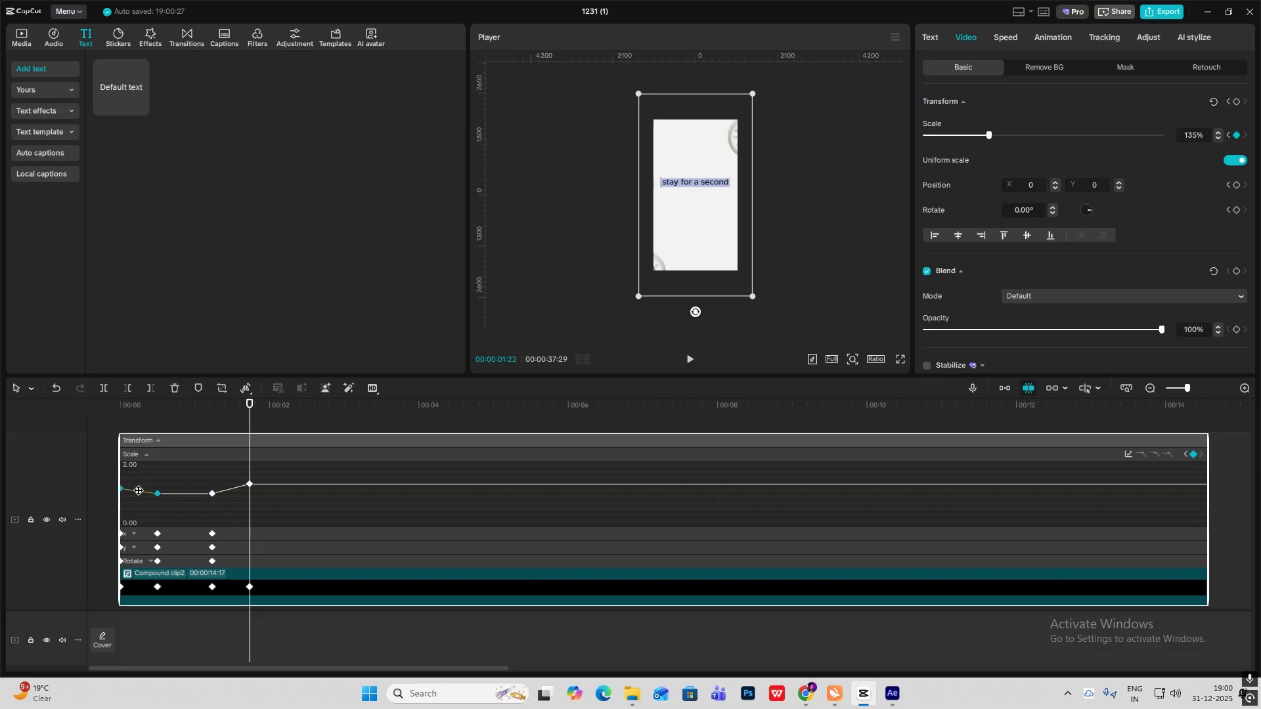
{"action": "left_click", "coordinate": [1128, 455]}
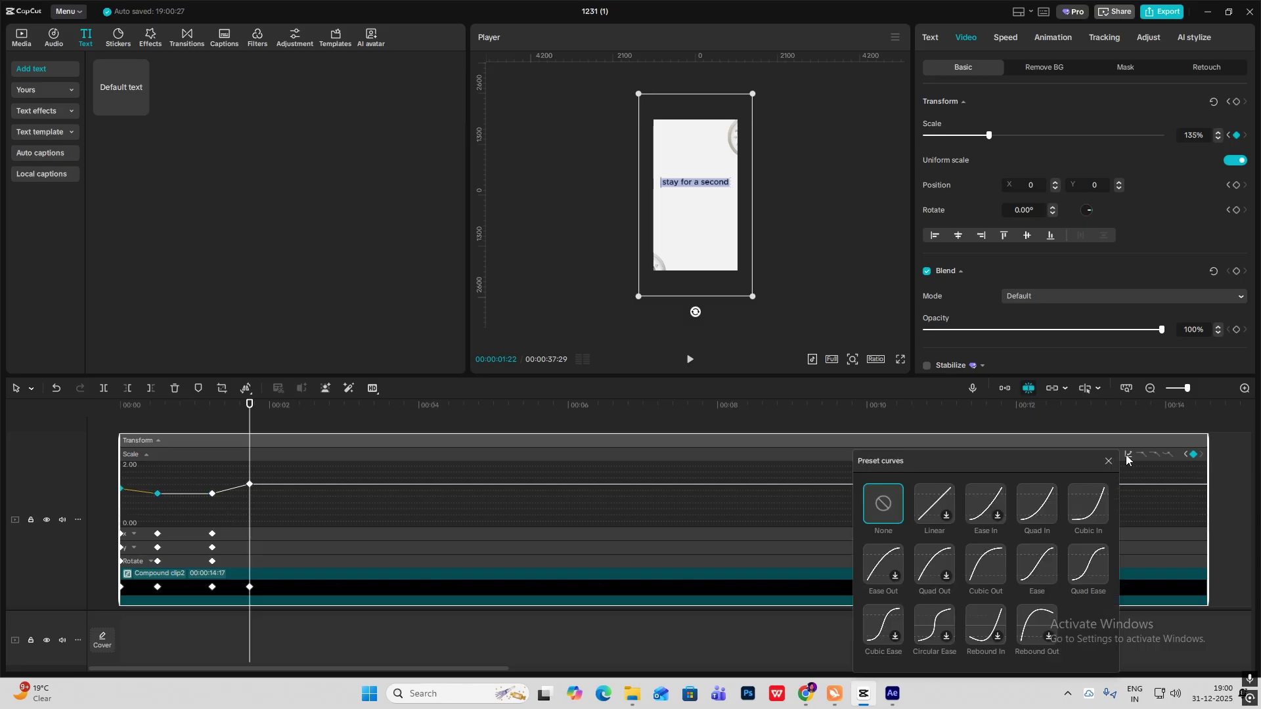
{"action": "left_click", "coordinate": [988, 569]}
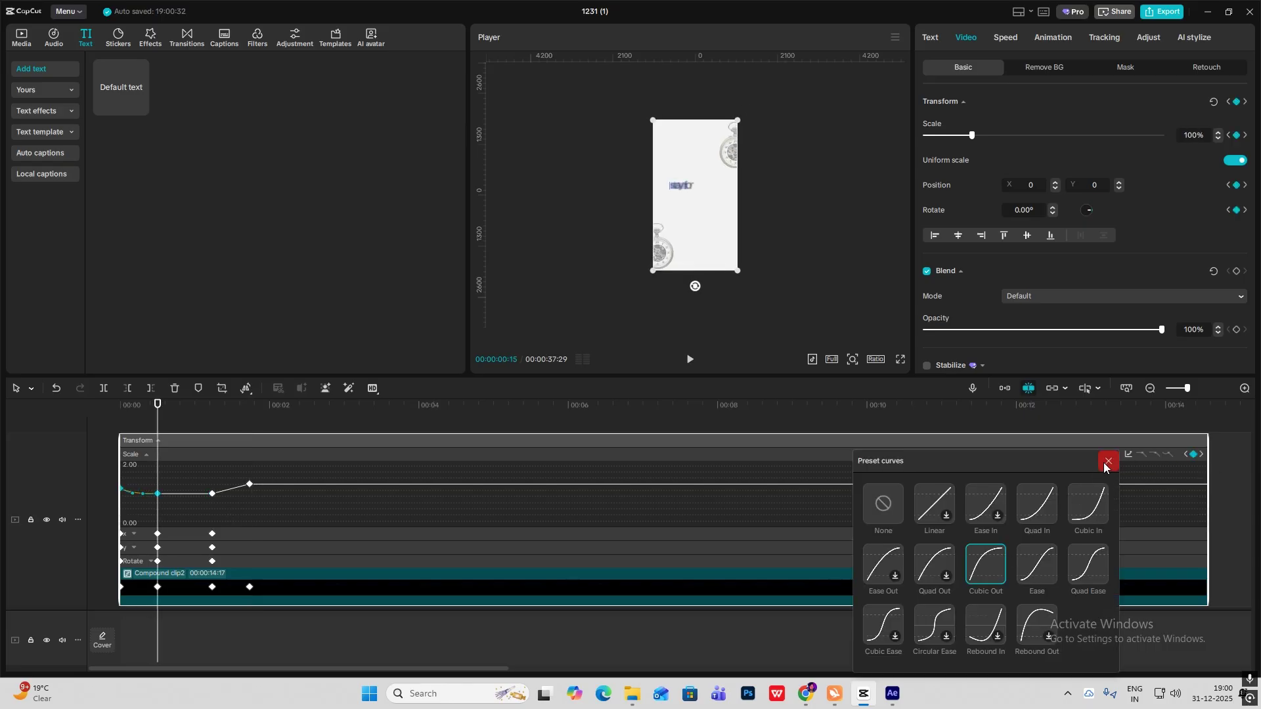
{"action": "left_click", "coordinate": [222, 492]}
{"action": "left_click", "coordinate": [990, 555]}
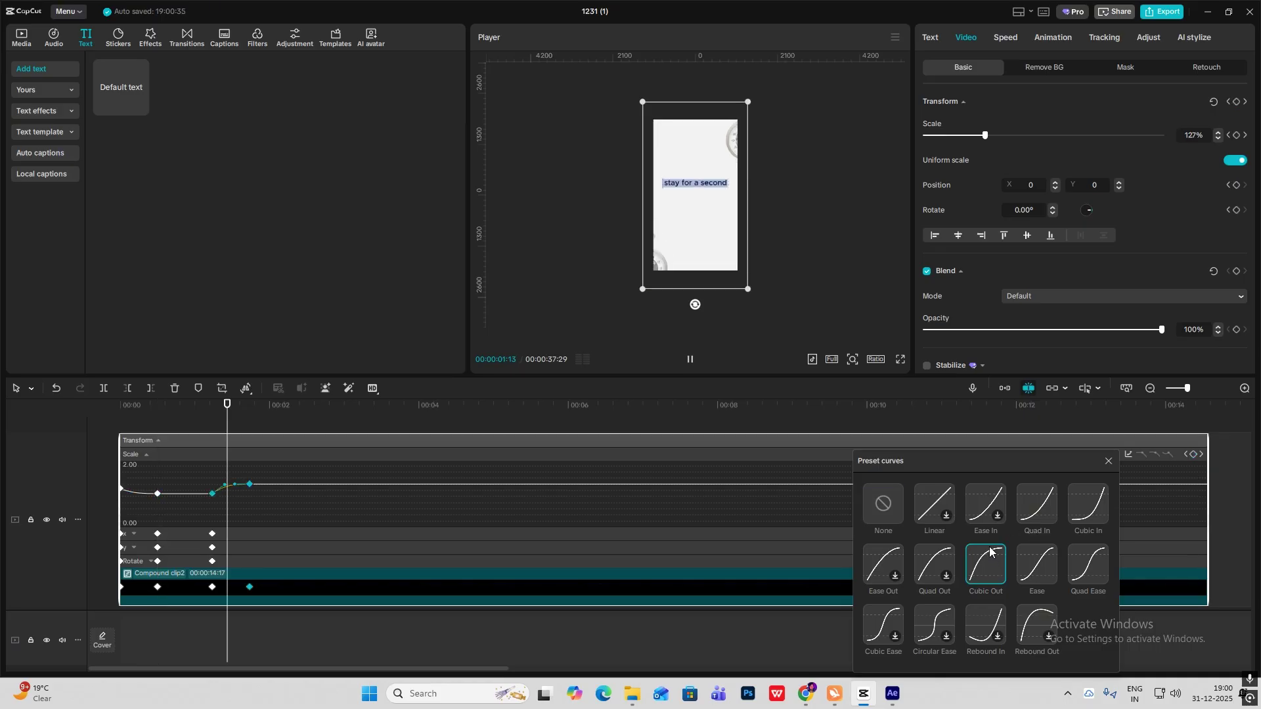
{"action": "left_click", "coordinate": [1109, 461]}
- Inspect the compound clip's X, Y and rotation keyframe graphs and close the graphs
{"action": "left_click", "coordinate": [180, 533]}
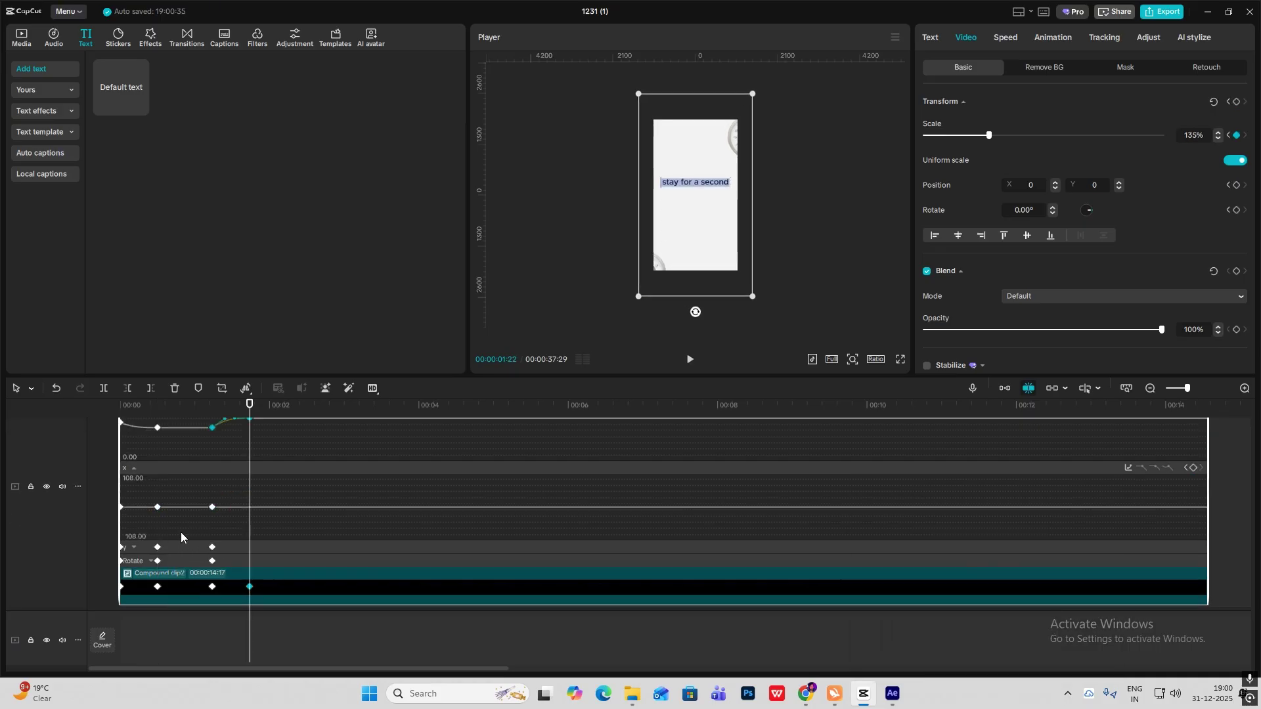
{"action": "left_click", "coordinate": [185, 548]}
{"action": "left_click", "coordinate": [184, 561]}
{"action": "key", "text": "alt+k"}
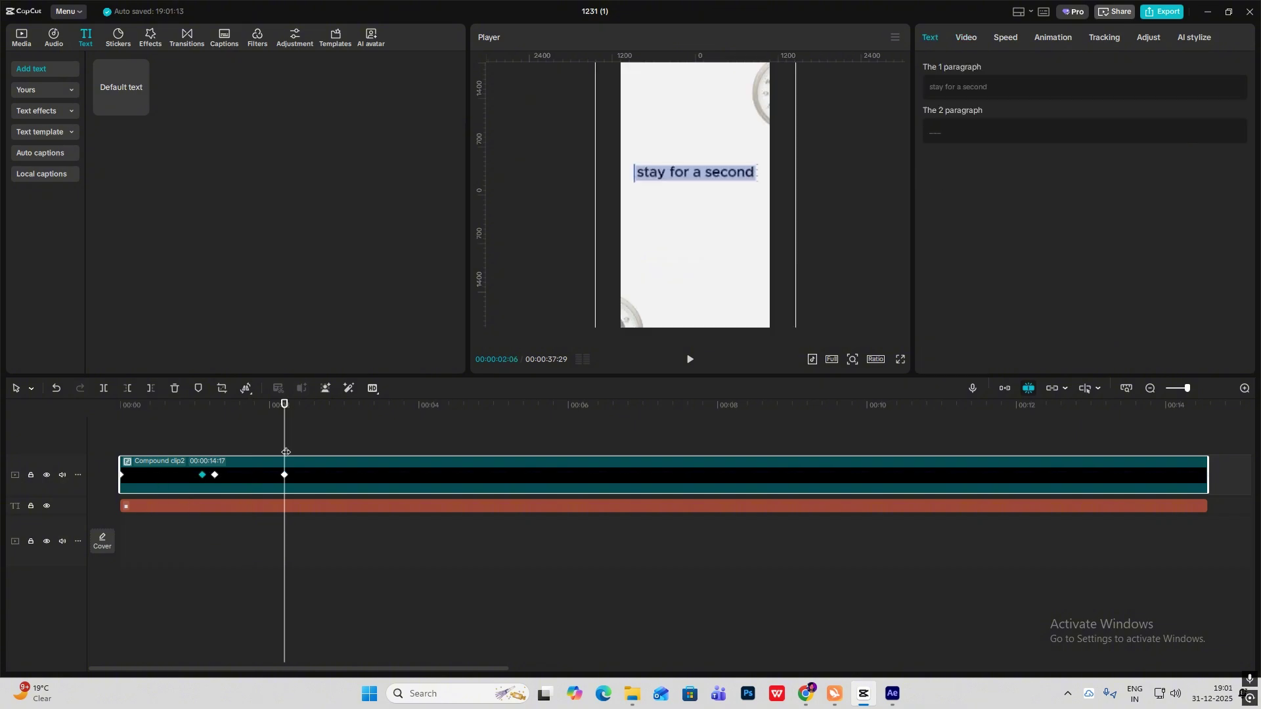
- Split the compound clip at 00:00:02:06 and delete the part after the cut
{"action": "key", "text": "ctrl+b"}
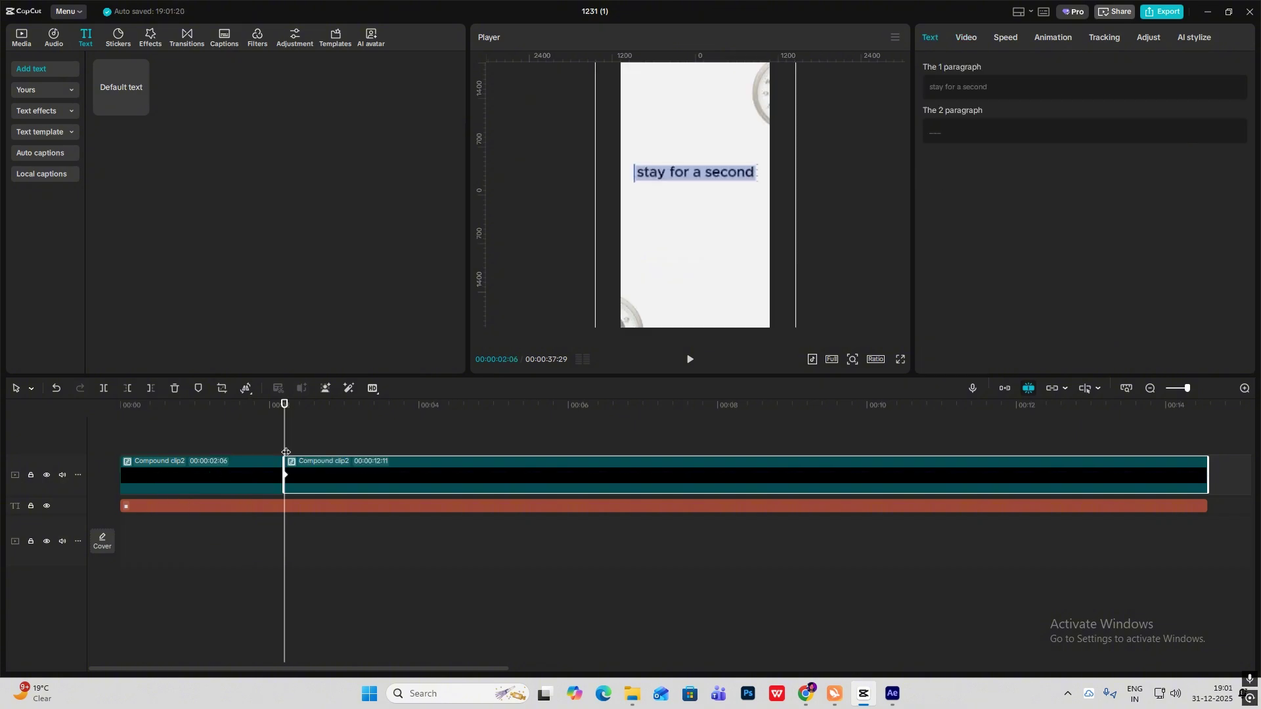
{"action": "key", "text": "Delete"}
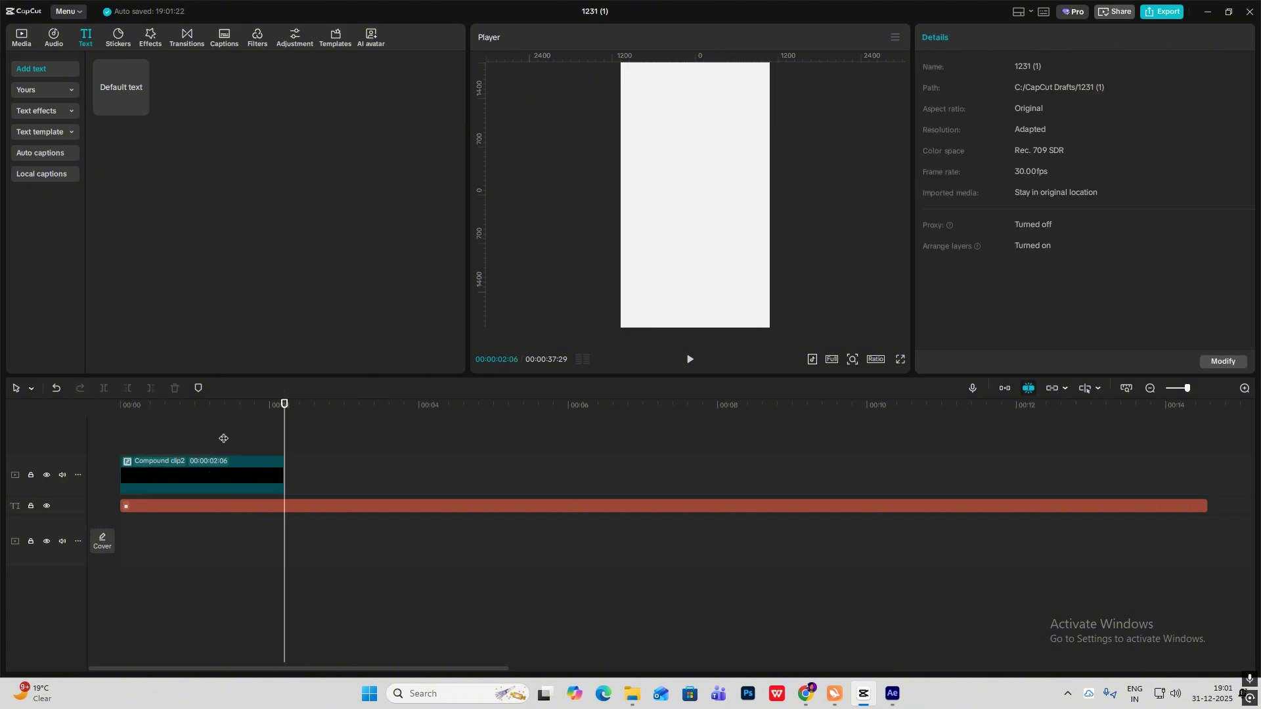
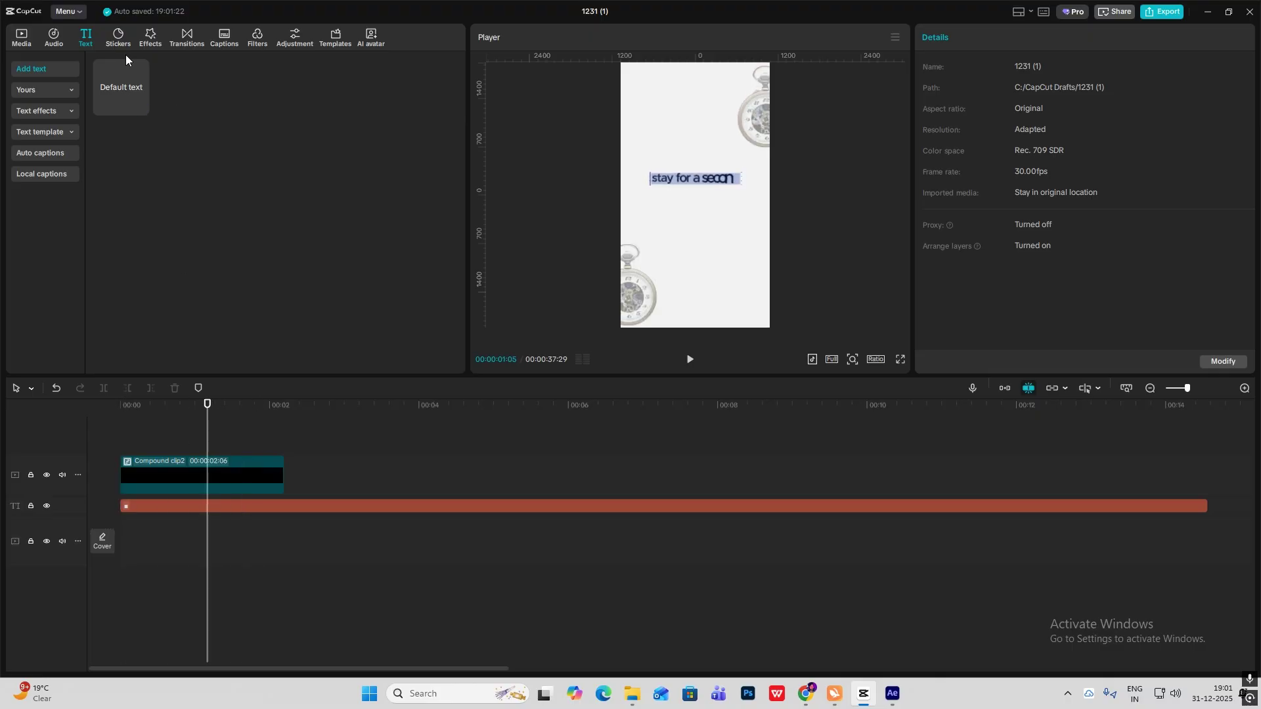
- Search the video effects for blur and place the Blur effect above the compound clip, starting at 00:00:01:05
{"action": "left_click", "coordinate": [151, 38]}
{"action": "left_click", "coordinate": [160, 66]}
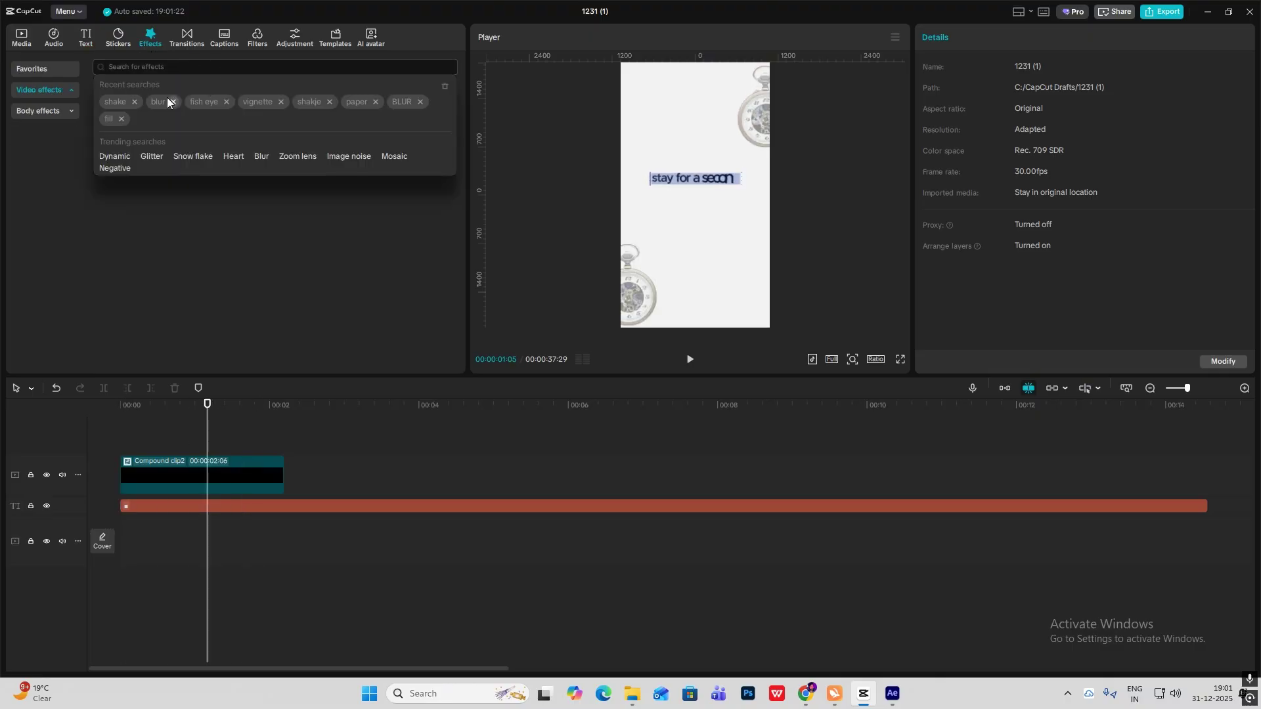
{"action": "left_click", "coordinate": [161, 99]}
{"action": "left_click_drag", "start_coordinate": [122, 130], "coordinate": [211, 455]}
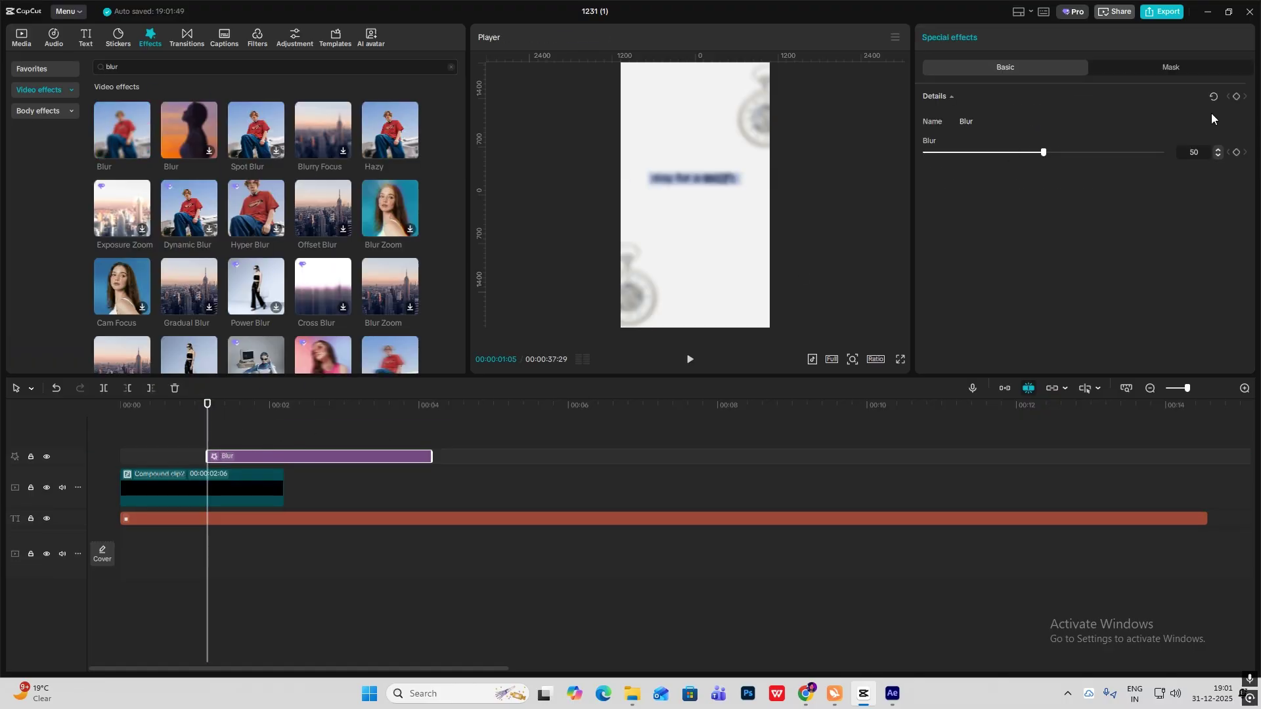
- Keyframe the Blur effect from 0 at its start to a peak at 00:00:01:25 and back to 0 at 00:00:02:14, and preview it
{"action": "left_click_drag", "start_coordinate": [213, 423], "coordinate": [243, 430]}
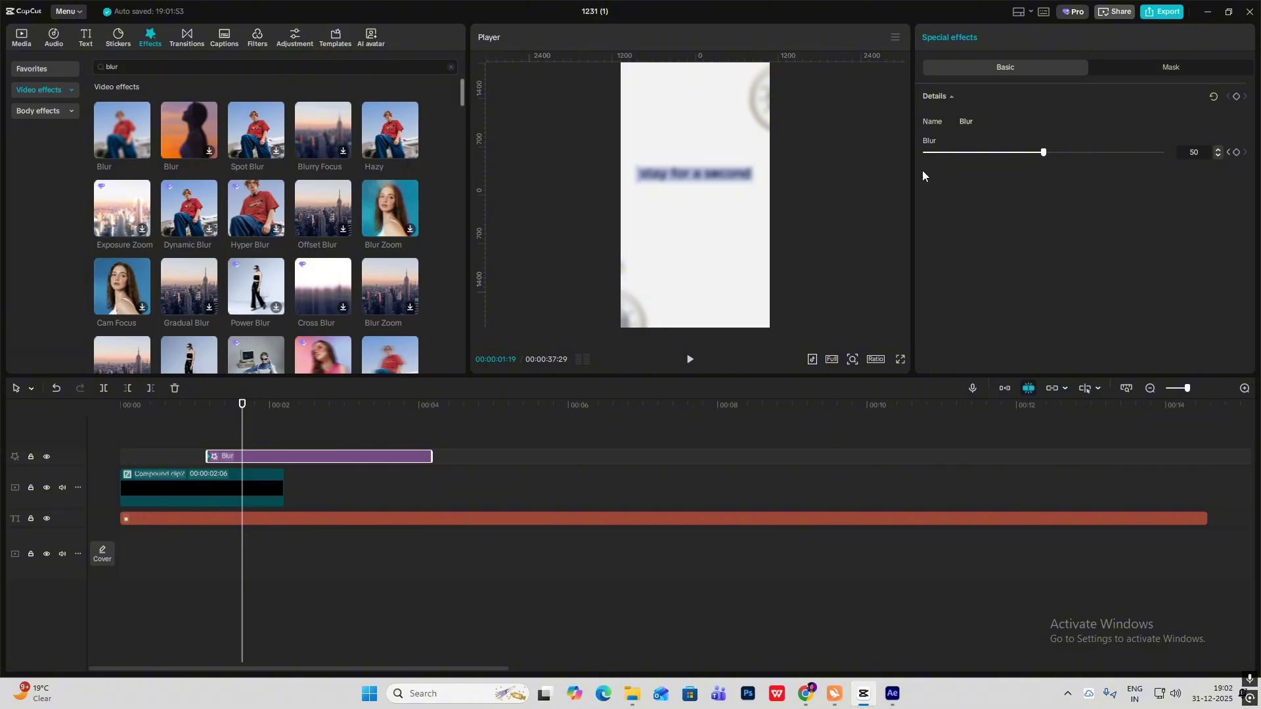
{"action": "mouse_move", "coordinate": [243, 424]}
{"action": "left_mouse_down"}
{"action": "mouse_move", "coordinate": [208, 424]}
{"action": "mouse_move", "coordinate": [258, 444]}
{"action": "left_mouse_up"}
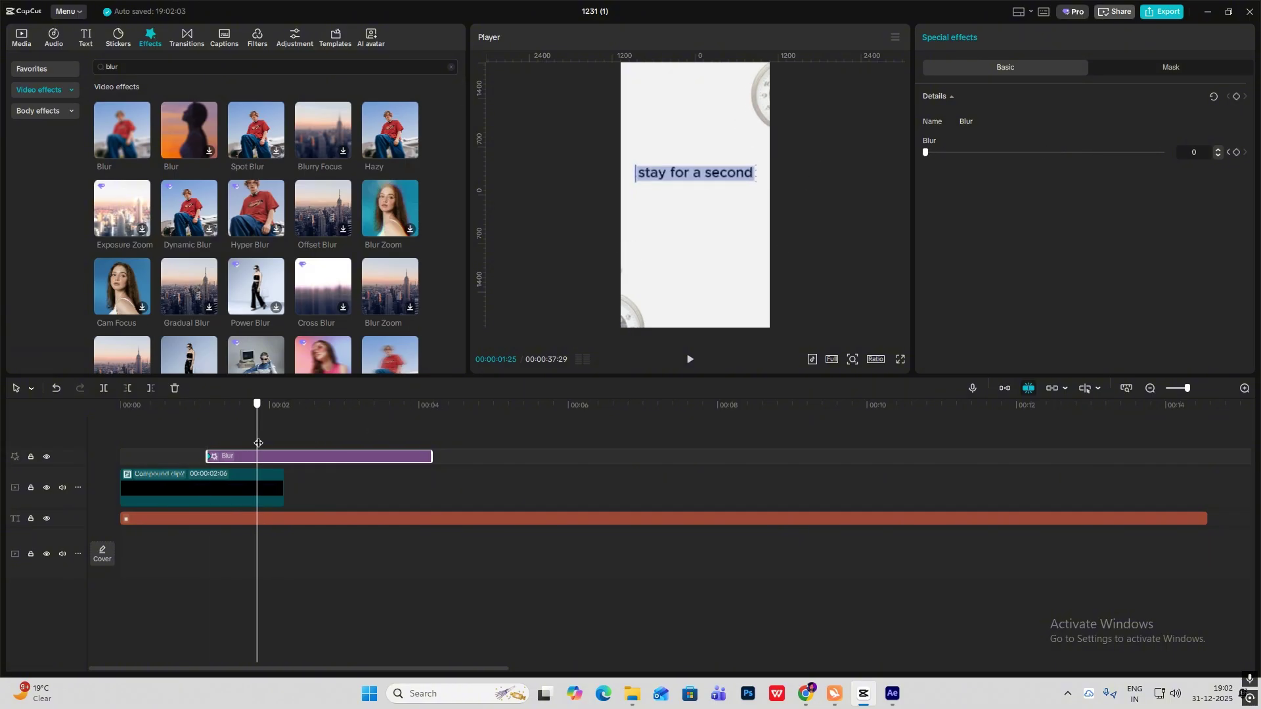
{"action": "left_click_drag", "start_coordinate": [927, 152], "coordinate": [1004, 169]}
{"action": "left_click_drag", "start_coordinate": [257, 442], "coordinate": [304, 451]}
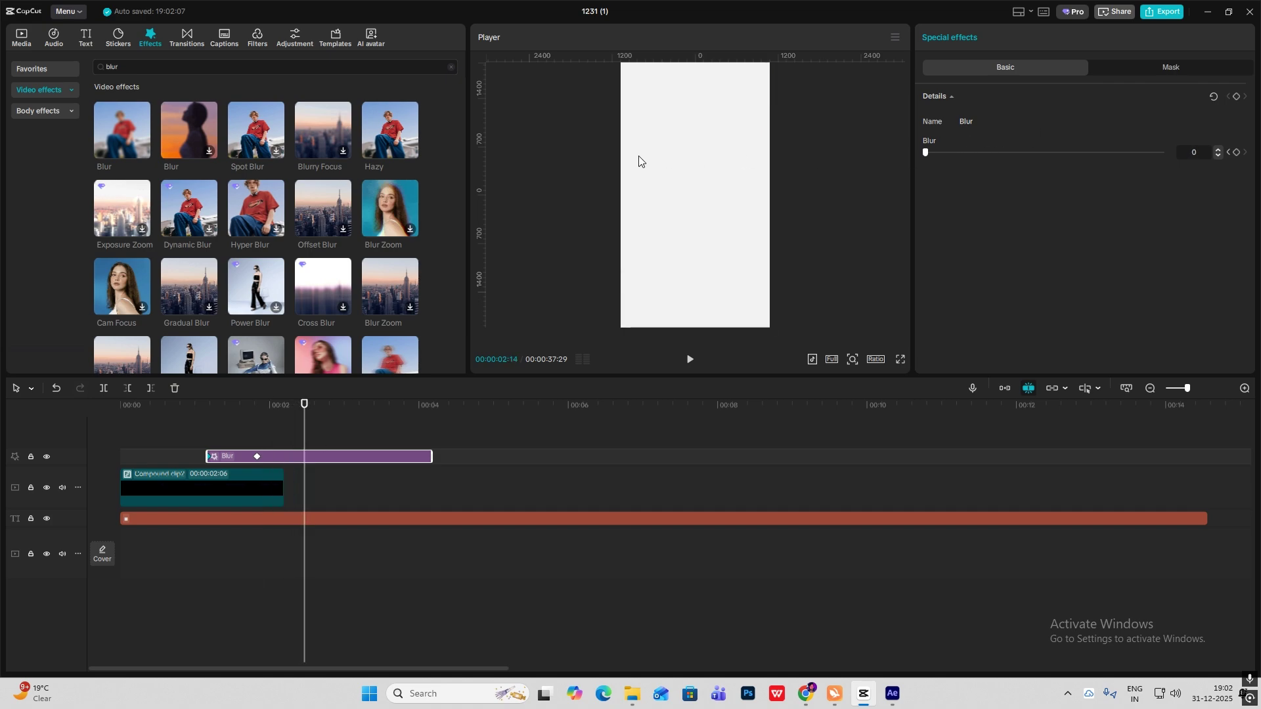
{"action": "left_click", "coordinate": [200, 441]}
{"action": "key", "text": "space"}
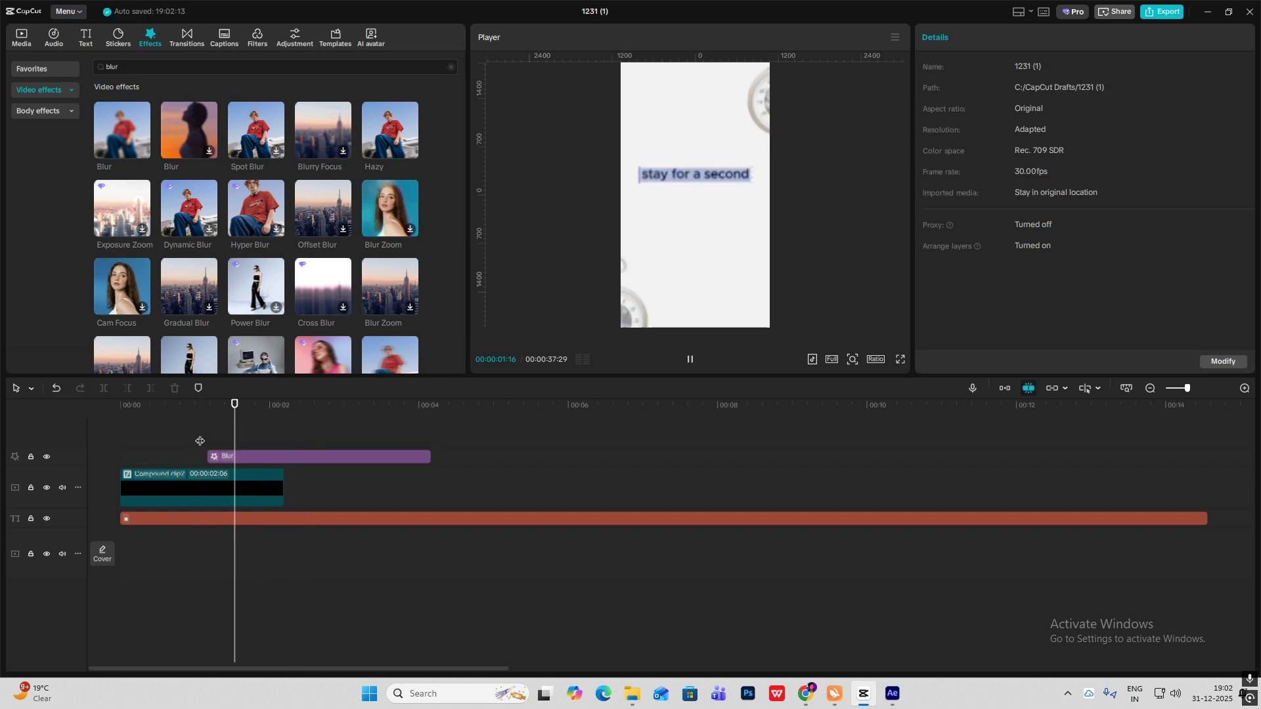
- Apply the Ease preset curve to the Blur effect's rise between its first and second keyframes
{"action": "left_click", "coordinate": [282, 455]}
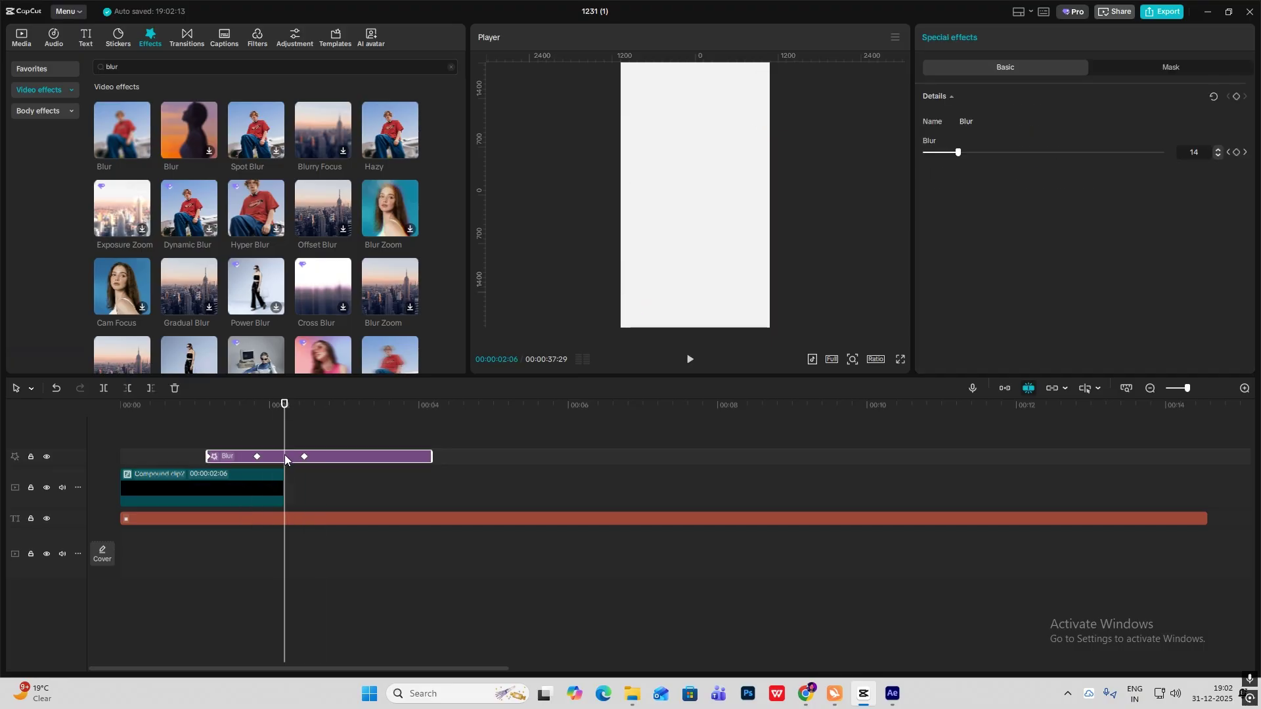
{"action": "double_click", "coordinate": [324, 456]}
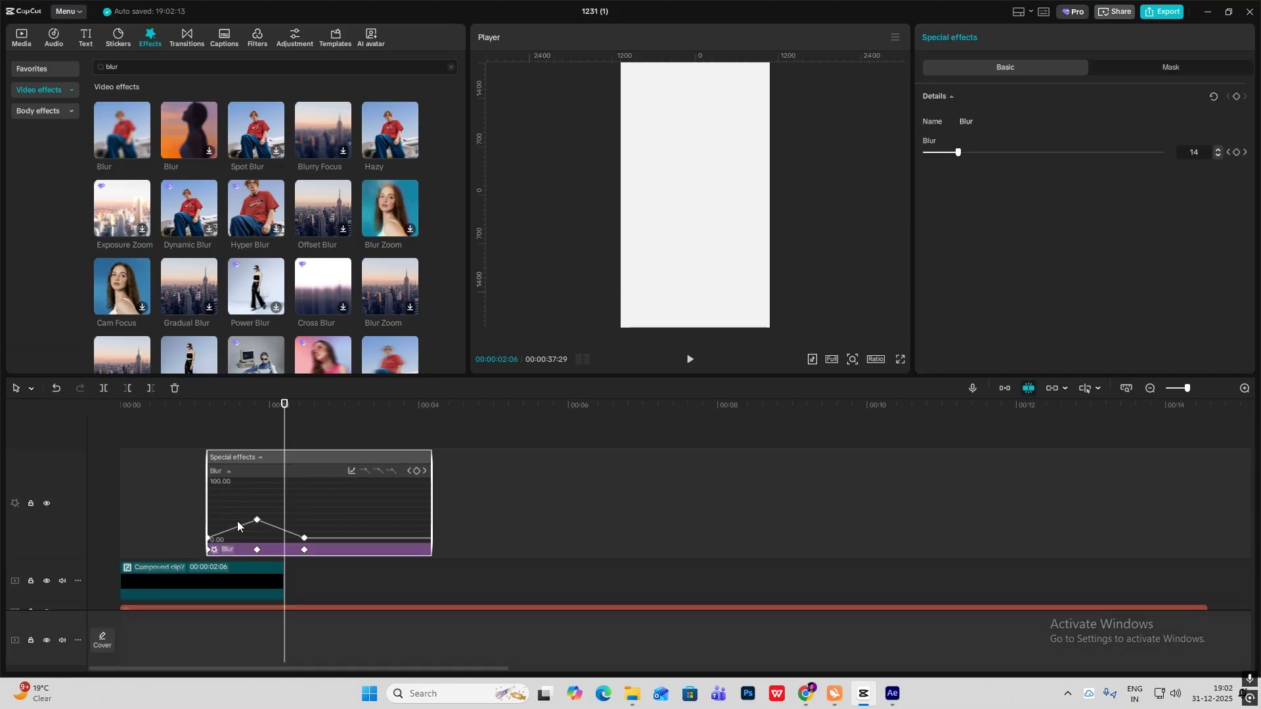
{"action": "left_click", "coordinate": [353, 472]}
{"action": "left_click", "coordinate": [536, 570]}
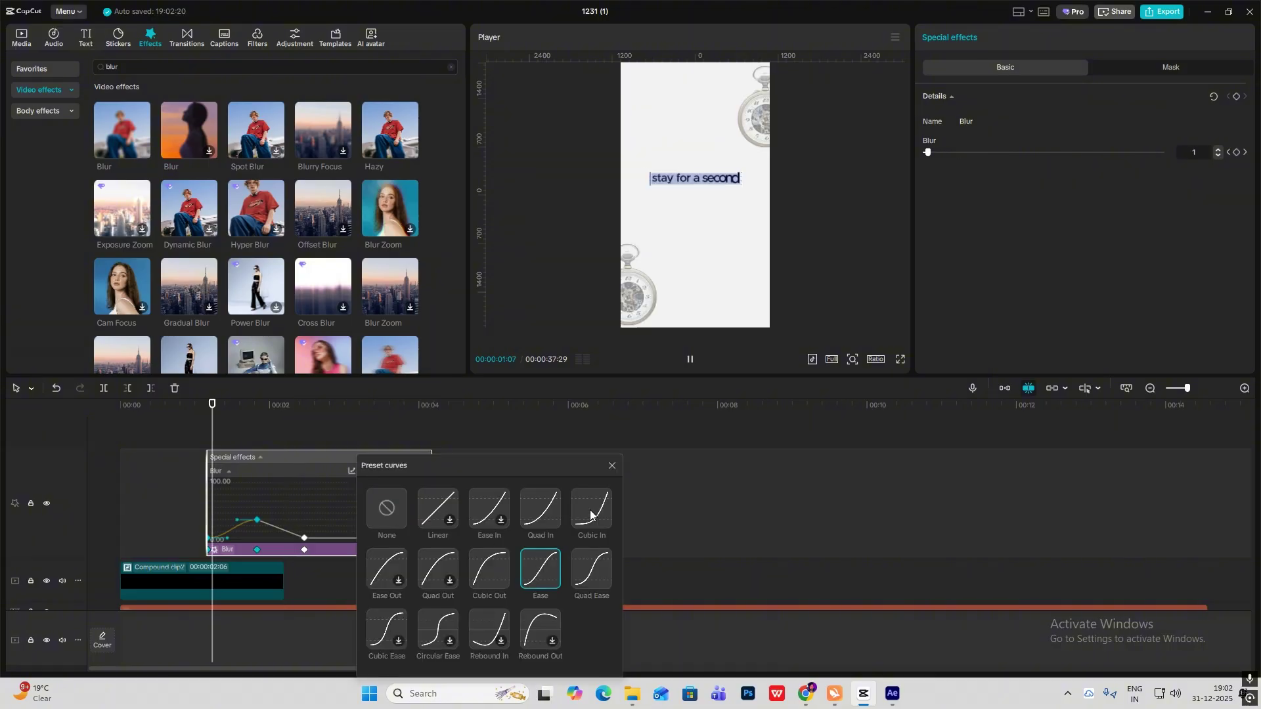
{"action": "left_click", "coordinate": [613, 467]}
- Apply the Ease preset curve to the Blur effect's fall between its last two keyframes, close the graph and preview the transition
{"action": "left_click", "coordinate": [281, 533]}
{"action": "left_click", "coordinate": [351, 473]}
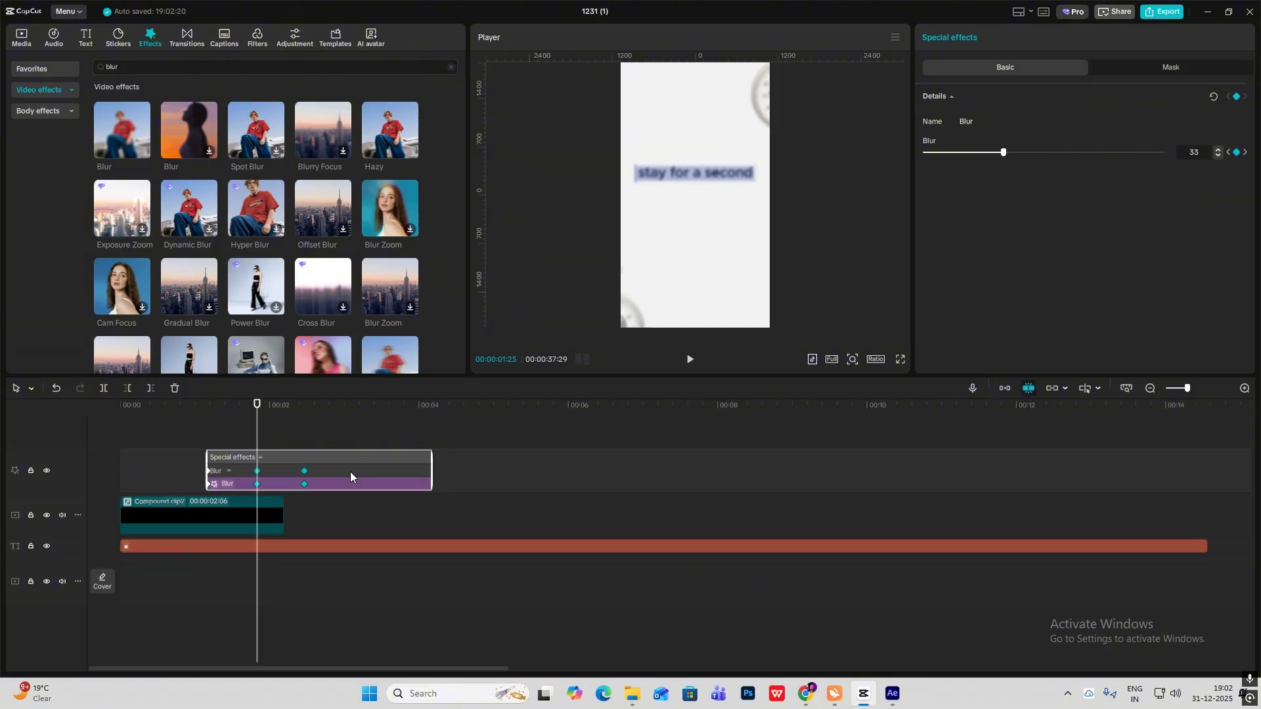
{"action": "double_click", "coordinate": [276, 483]}
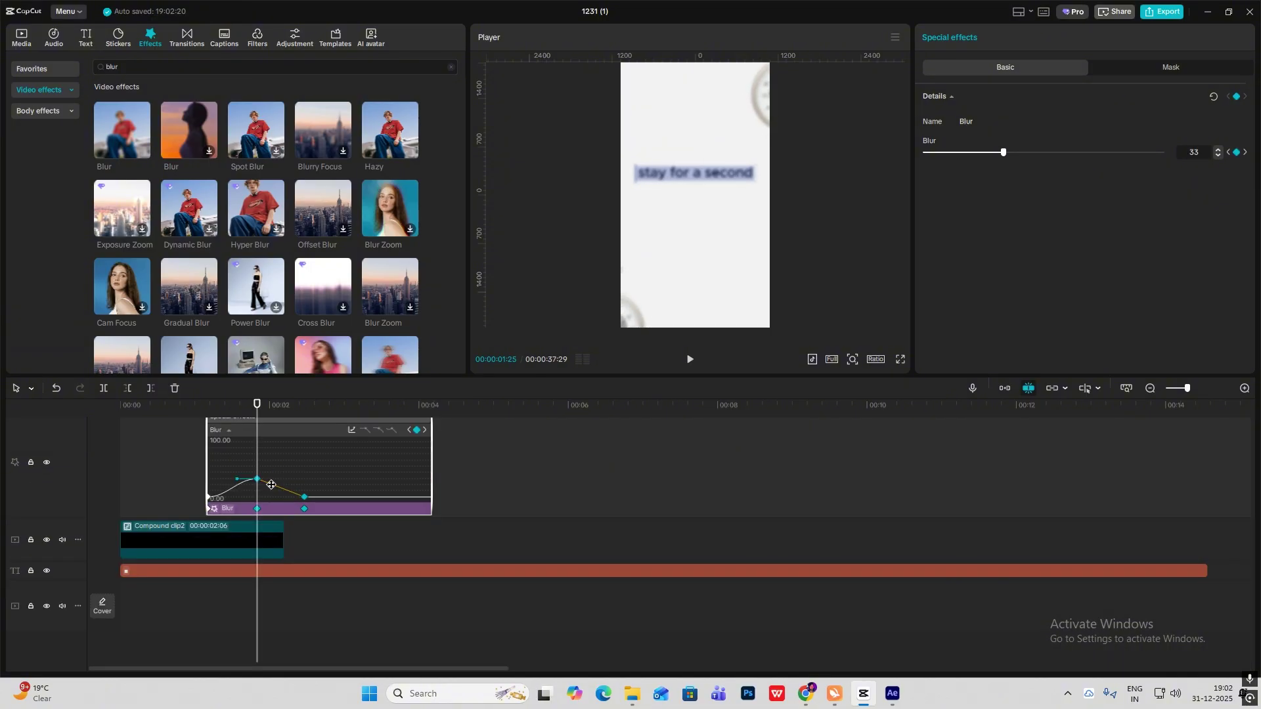
{"action": "left_click", "coordinate": [350, 434]}
{"action": "left_click", "coordinate": [542, 540]}
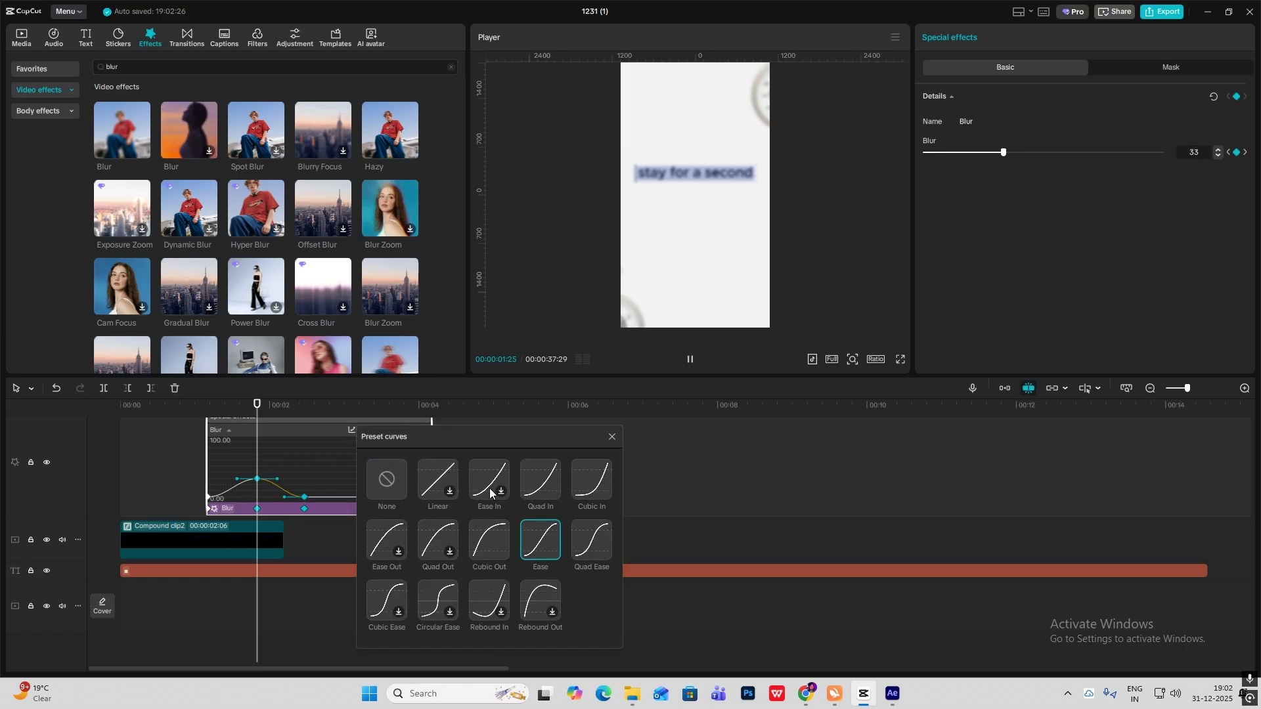
{"action": "left_click", "coordinate": [611, 436]}
{"action": "left_click_drag", "start_coordinate": [277, 479], "coordinate": [229, 480]}
{"action": "double_click", "coordinate": [238, 462]}
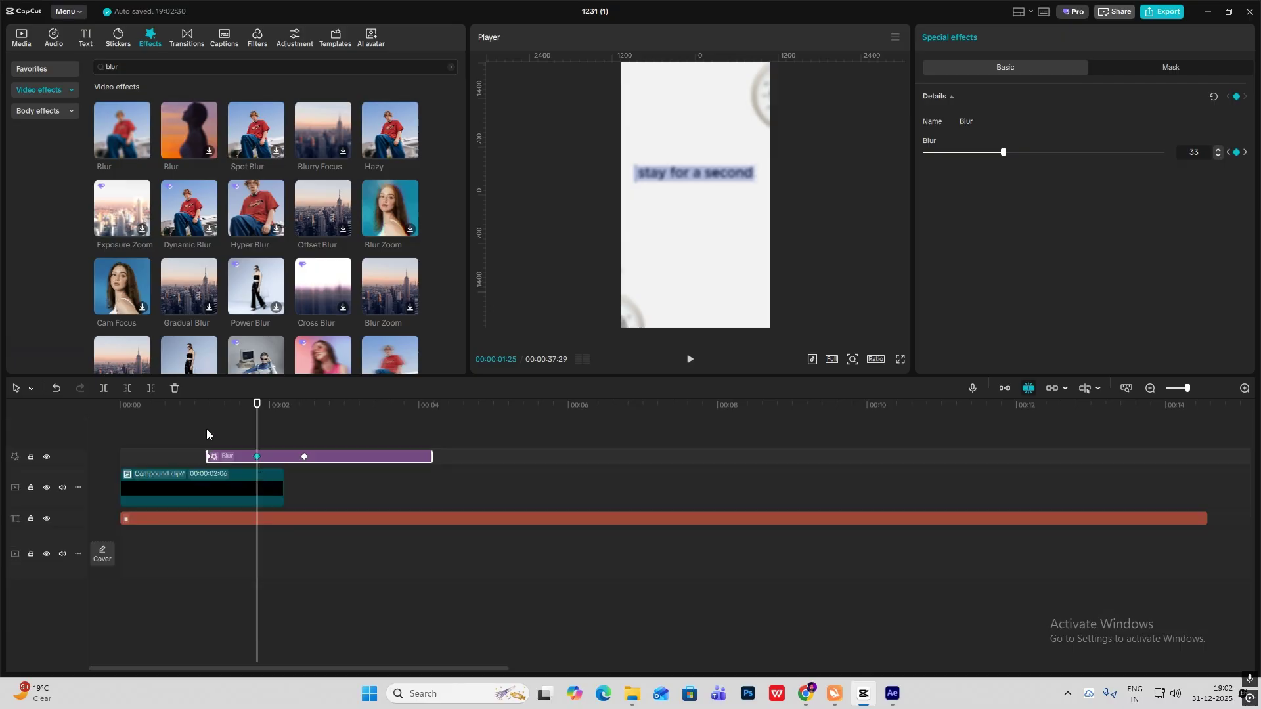
{"action": "left_click", "coordinate": [205, 428]}
{"action": "key", "text": "space"}
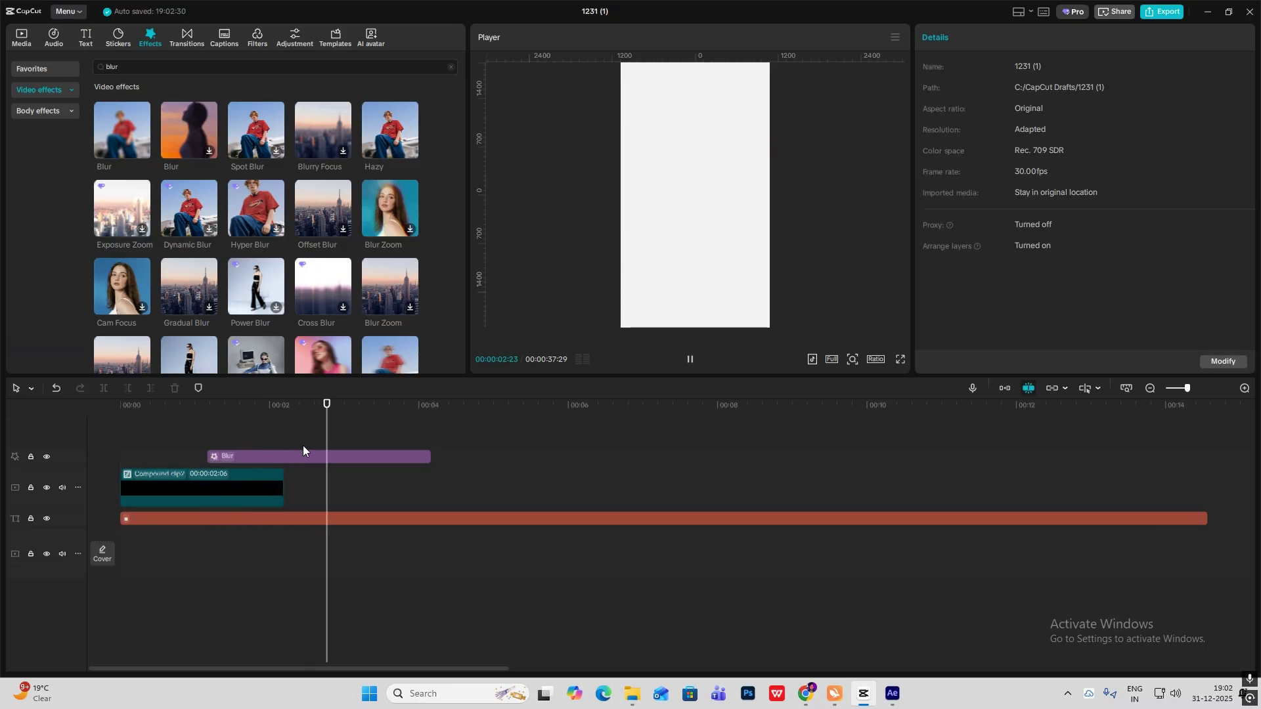
- Check the reference frame in edited.mp4 and add the portrait cutout image to the compound clip's track, starting at 00:00:04:05
{"action": "scroll", "coordinate": [303, 445], "scroll_direction": "down", "scroll_amount": 5}
{"action": "left_click", "coordinate": [345, 509]}
{"action": "left_click_drag", "start_coordinate": [346, 509], "coordinate": [341, 496]}
{"action": "left_click", "coordinate": [20, 40]}
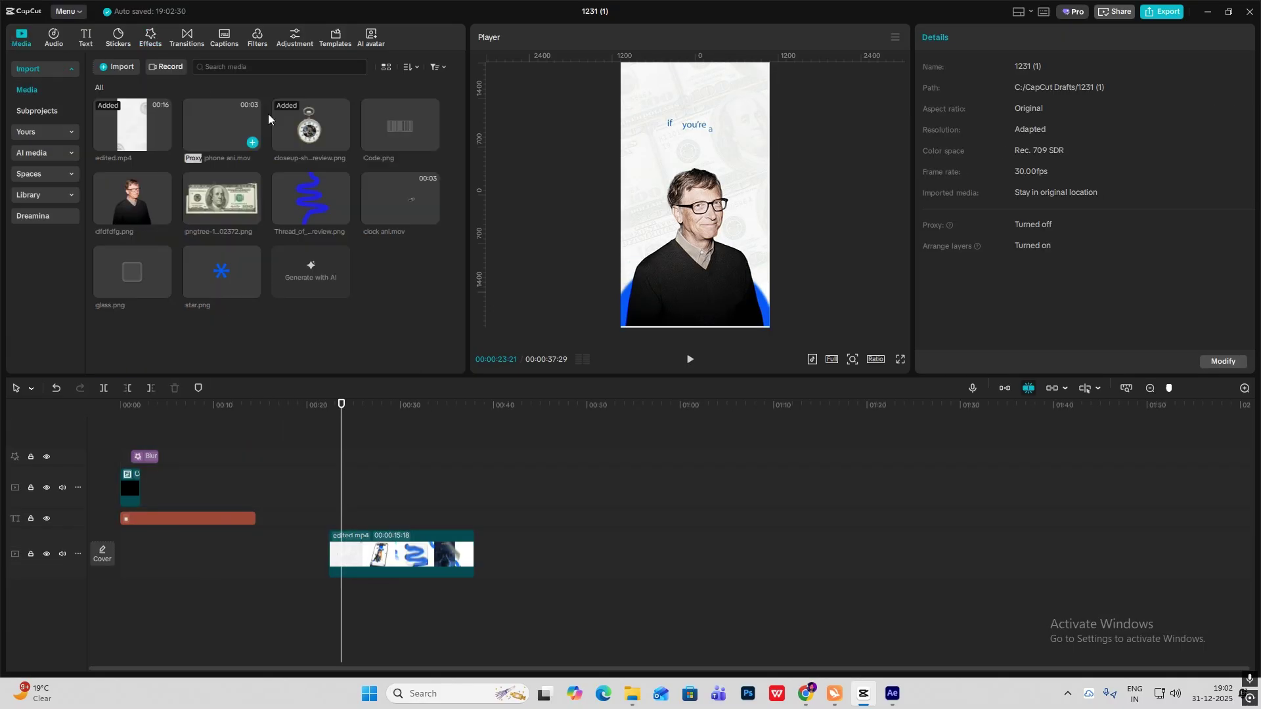
{"action": "left_click_drag", "start_coordinate": [125, 196], "coordinate": [156, 490]}
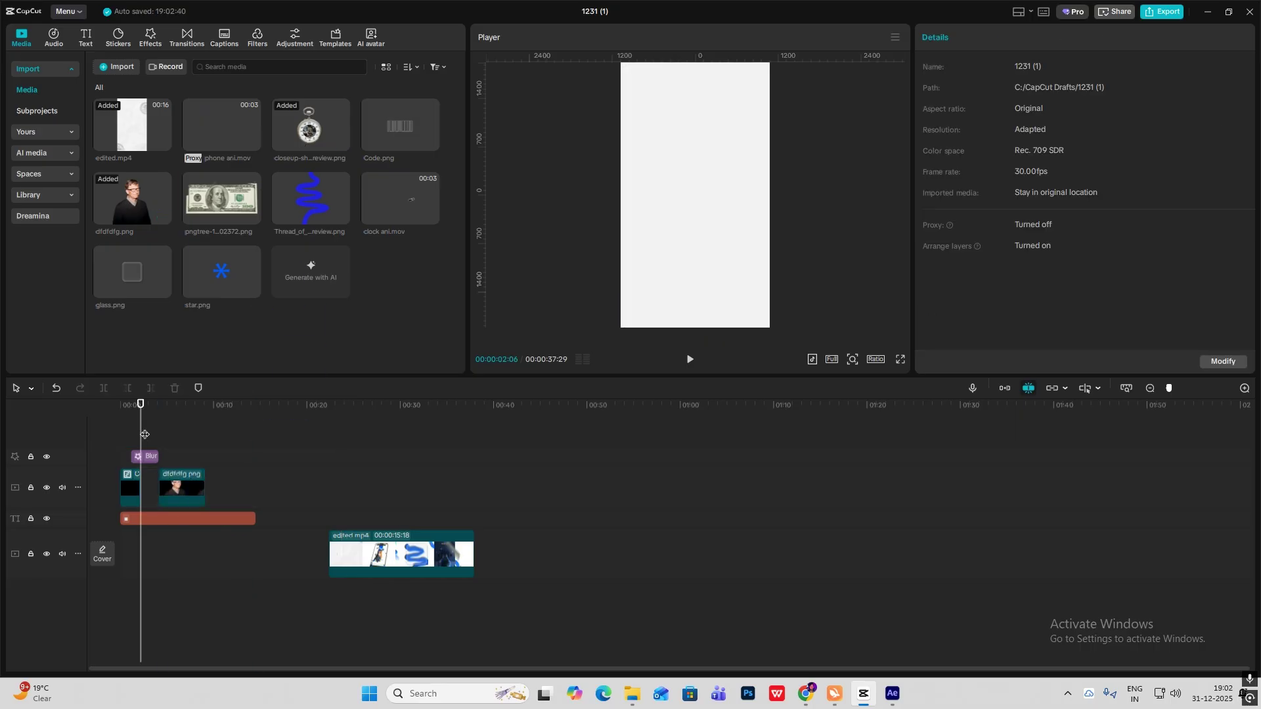
- Enlarge the portrait to fill the frame's width and move it down to the frame's lower edge
{"action": "left_click", "coordinate": [163, 442]}
{"action": "left_click", "coordinate": [692, 227]}
{"action": "left_click_drag", "start_coordinate": [756, 278], "coordinate": [818, 329]}
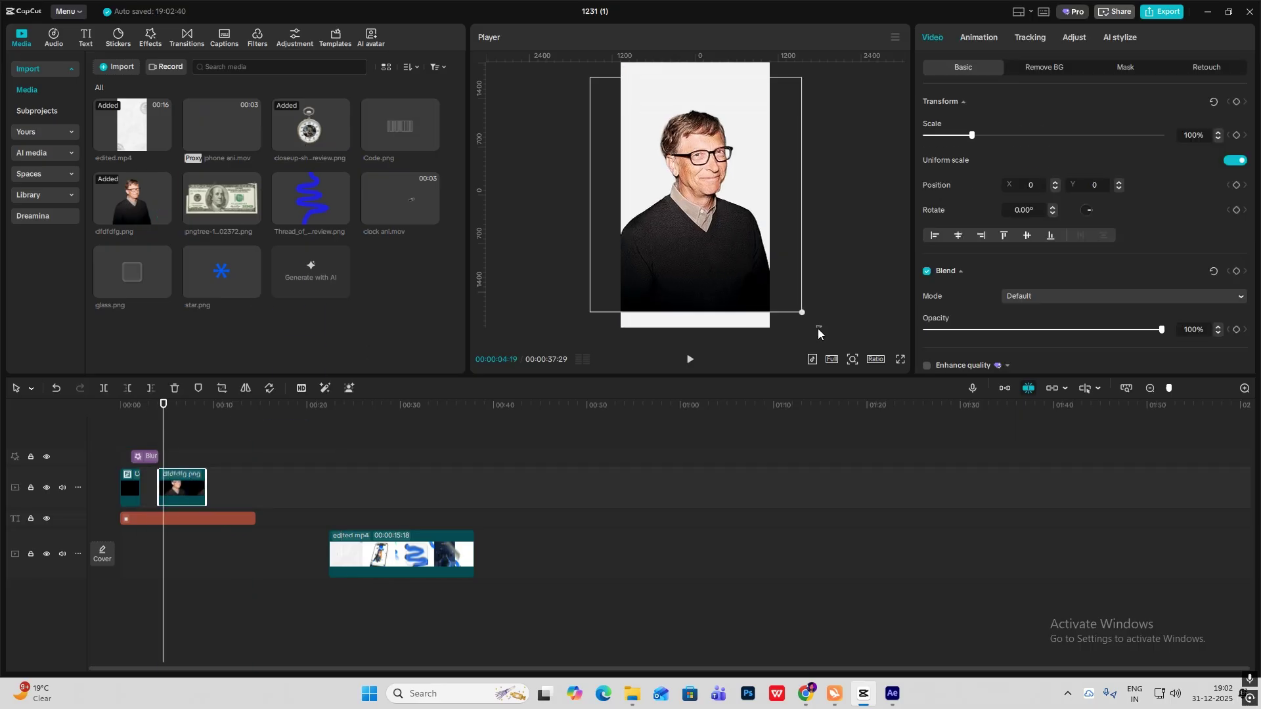
{"action": "left_click_drag", "start_coordinate": [731, 309], "coordinate": [723, 303]}
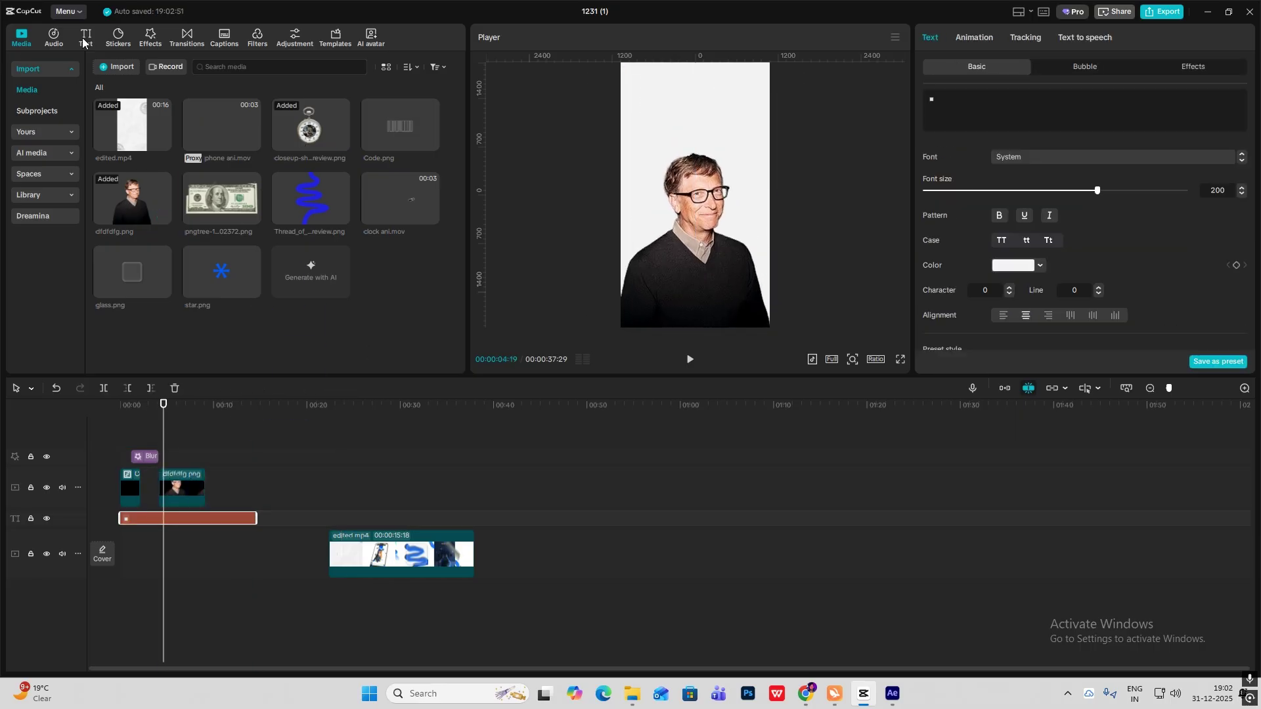
- Add a text layer beneath the portrait, starting at 00:00:04:05, and replace its default text with a filled circle symbol
{"action": "left_click", "coordinate": [86, 37]}
{"action": "left_click_drag", "start_coordinate": [112, 84], "coordinate": [206, 521]}
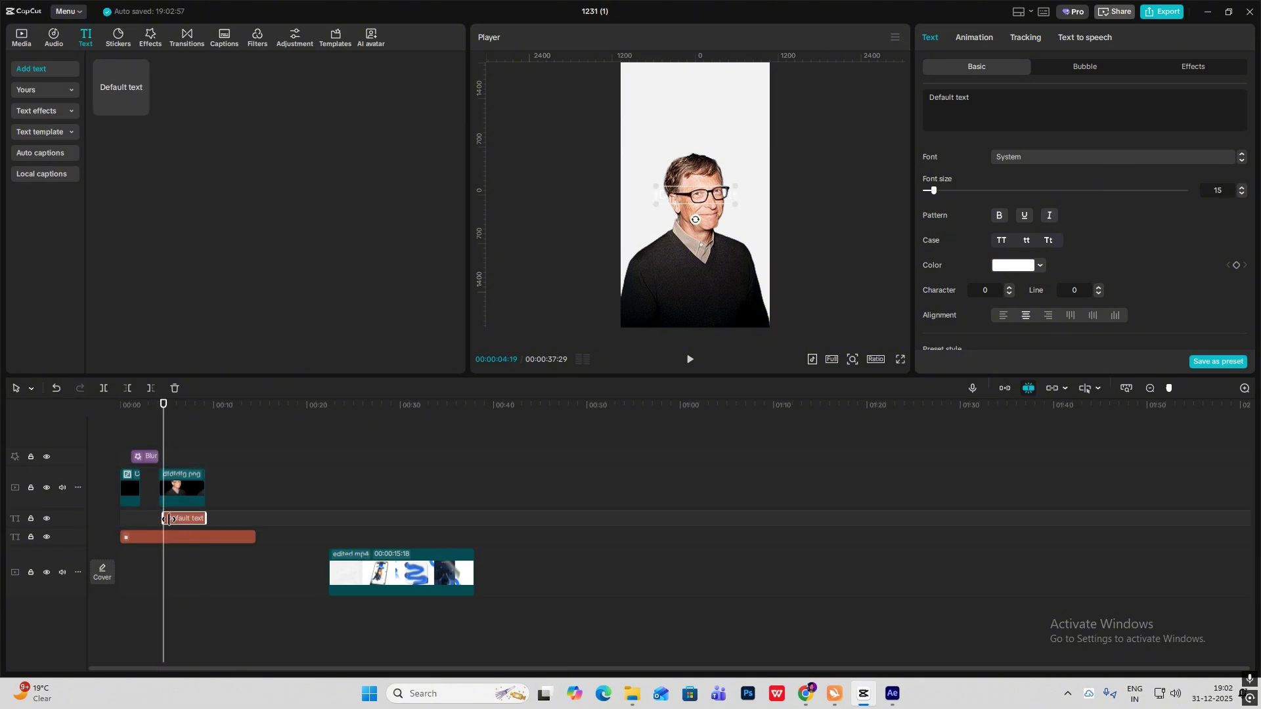
{"action": "left_click", "coordinate": [1034, 111]}
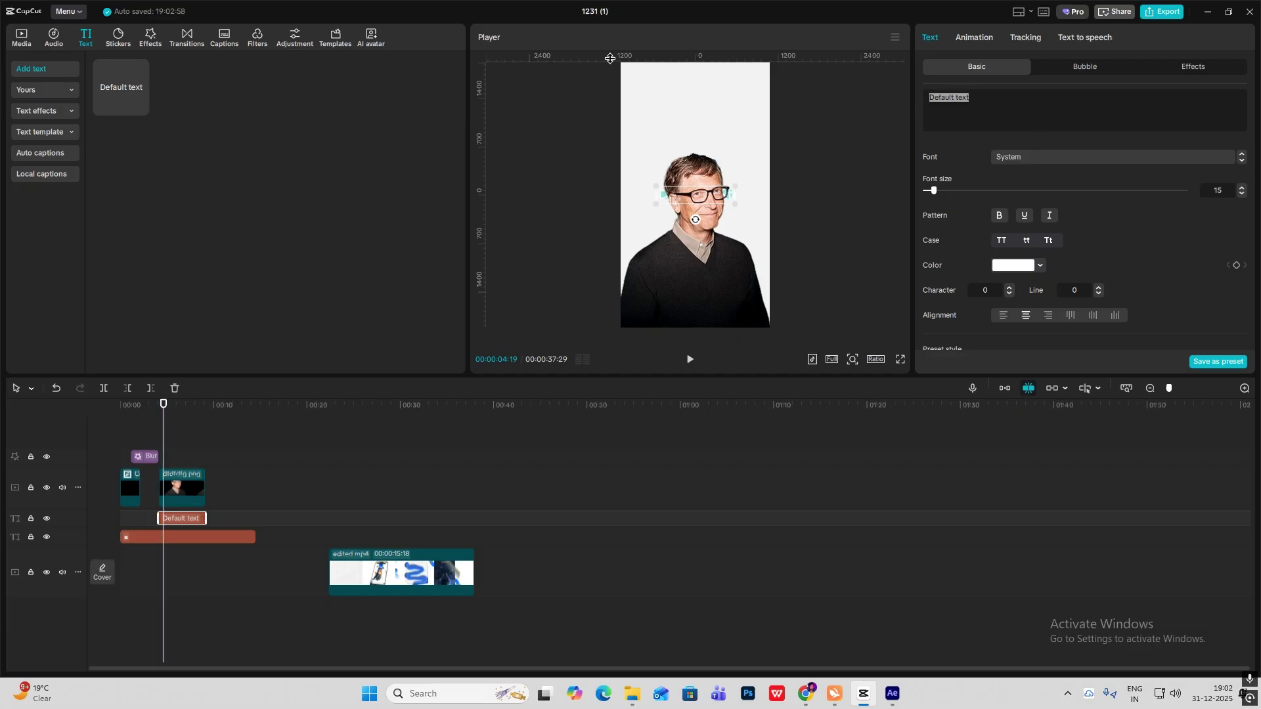
{"action": "key", "text": "super+period"}
{"action": "left_click", "coordinate": [1045, 141]}
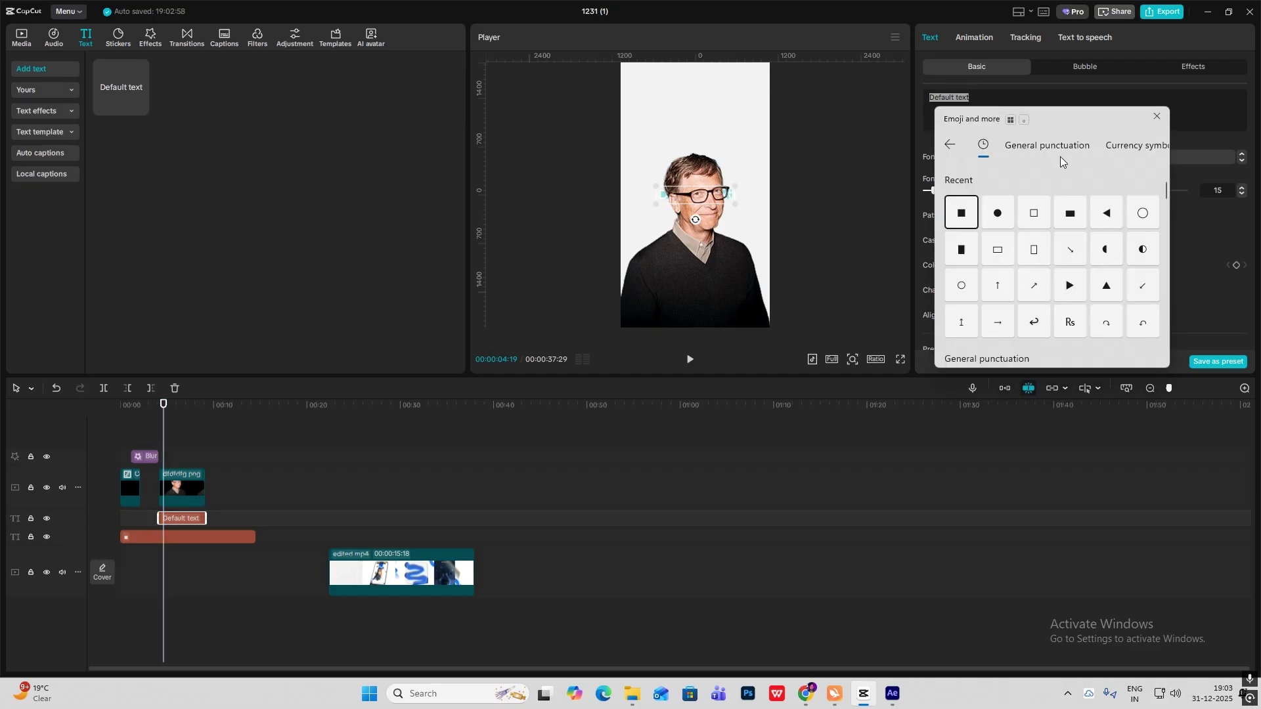
{"action": "left_click", "coordinate": [998, 212]}
{"action": "key", "text": "Escape"}
- Set the circle symbol's font size to 110 and its color to blue 3362FF
{"action": "left_click_drag", "start_coordinate": [948, 189], "coordinate": [1018, 194]}
{"action": "left_click", "coordinate": [1023, 270]}
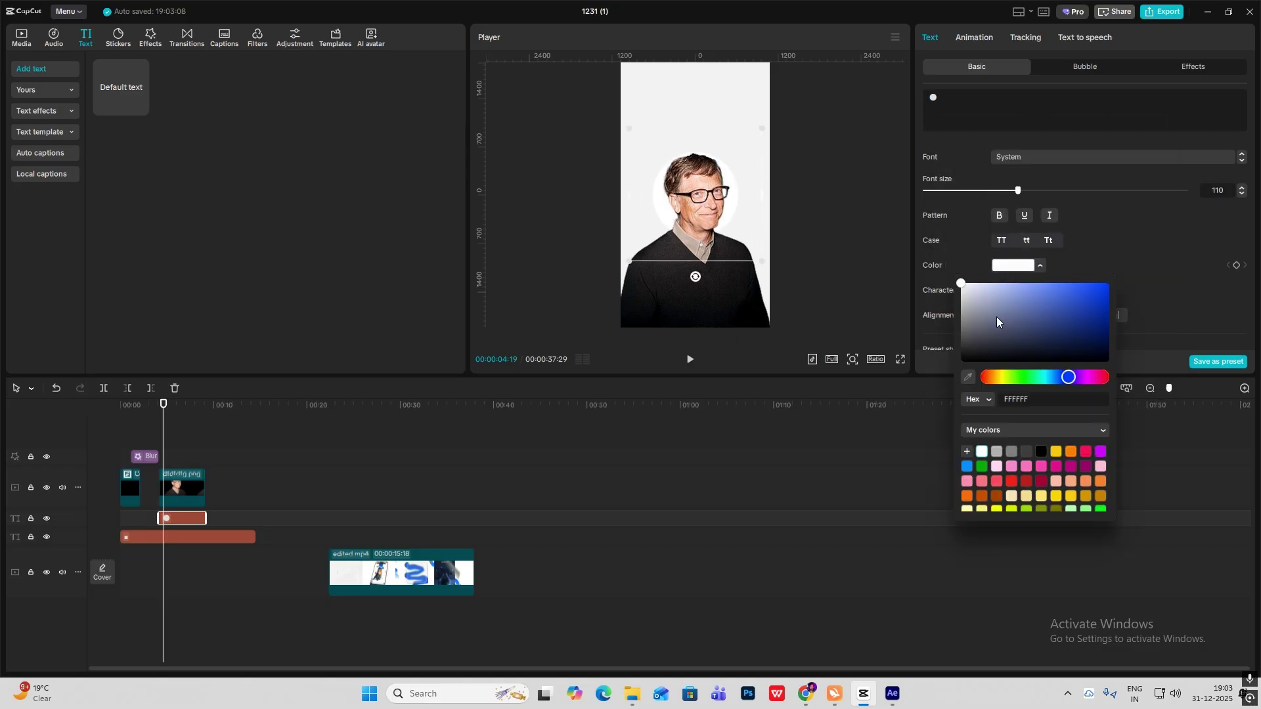
{"action": "left_click", "coordinate": [1074, 284]}
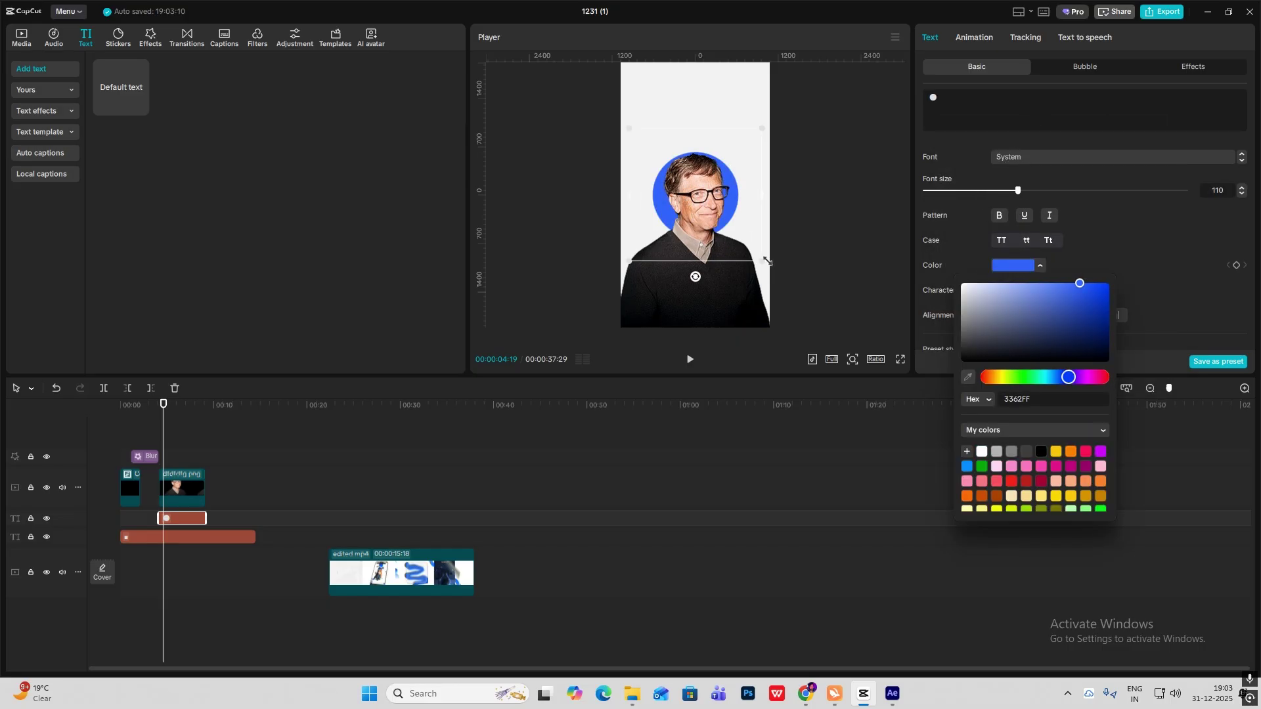
- Scale the blue circle to 199% and lower it behind the portrait's shoulders to Y -1573
{"action": "left_click_drag", "start_coordinate": [769, 265], "coordinate": [818, 317]}
{"action": "left_click_drag", "start_coordinate": [739, 207], "coordinate": [737, 302]}
{"action": "left_click_drag", "start_coordinate": [361, 517], "coordinate": [158, 471]}
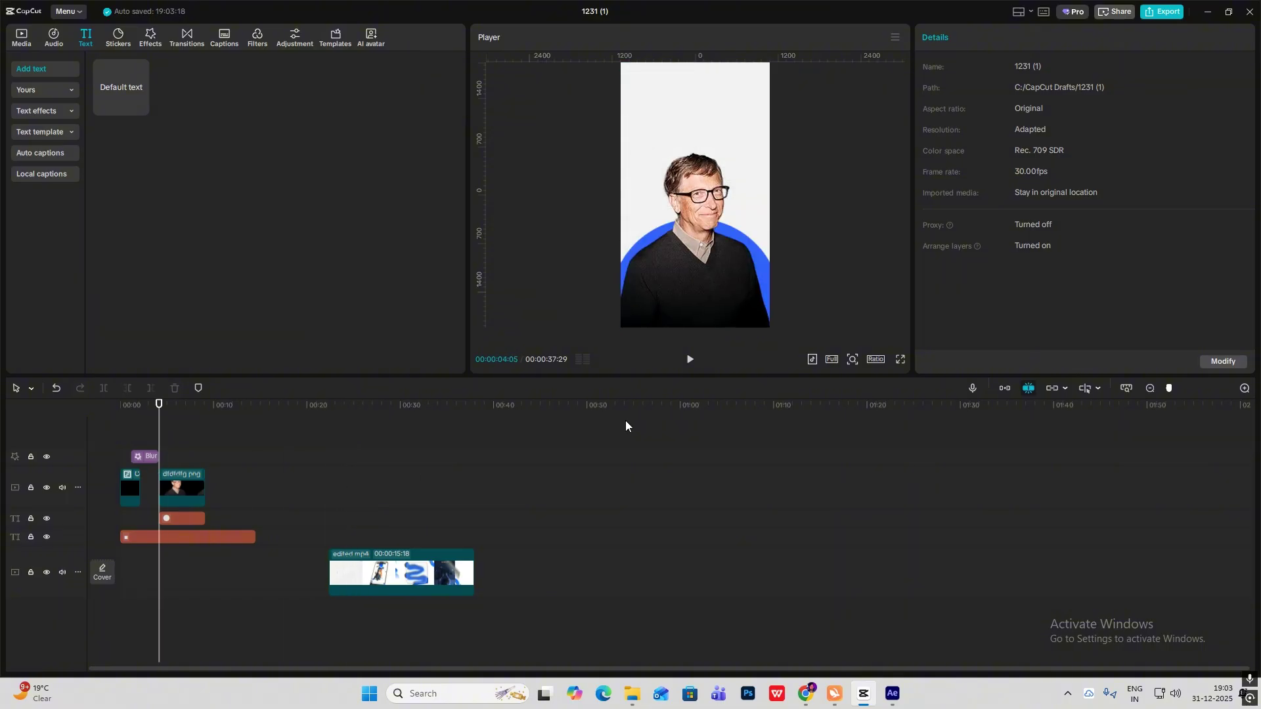
- Copy the "stay for a second" text from inside the compound clip and paste it into the main timeline at 00:00:04:05
{"action": "left_click", "coordinate": [1244, 389]}
{"action": "left_click_drag", "start_coordinate": [138, 404], "coordinate": [305, 442]}
{"action": "double_click", "coordinate": [159, 476]}
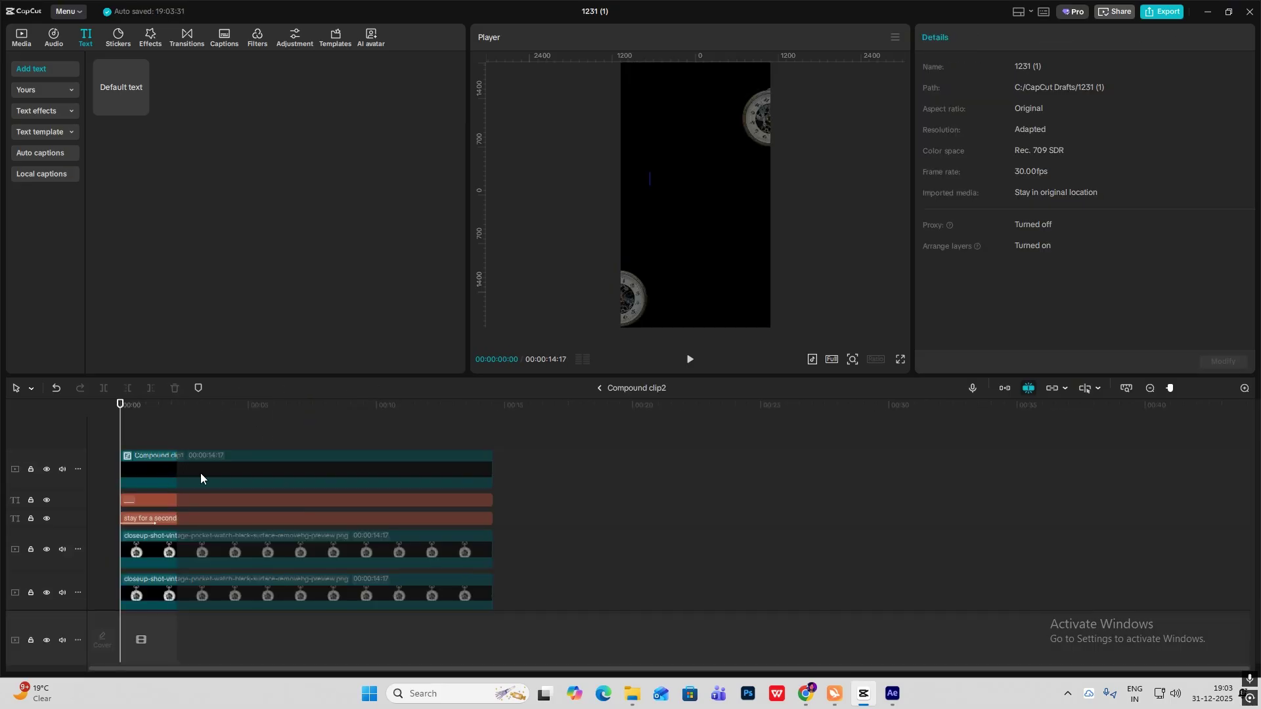
{"action": "left_click", "coordinate": [153, 520]}
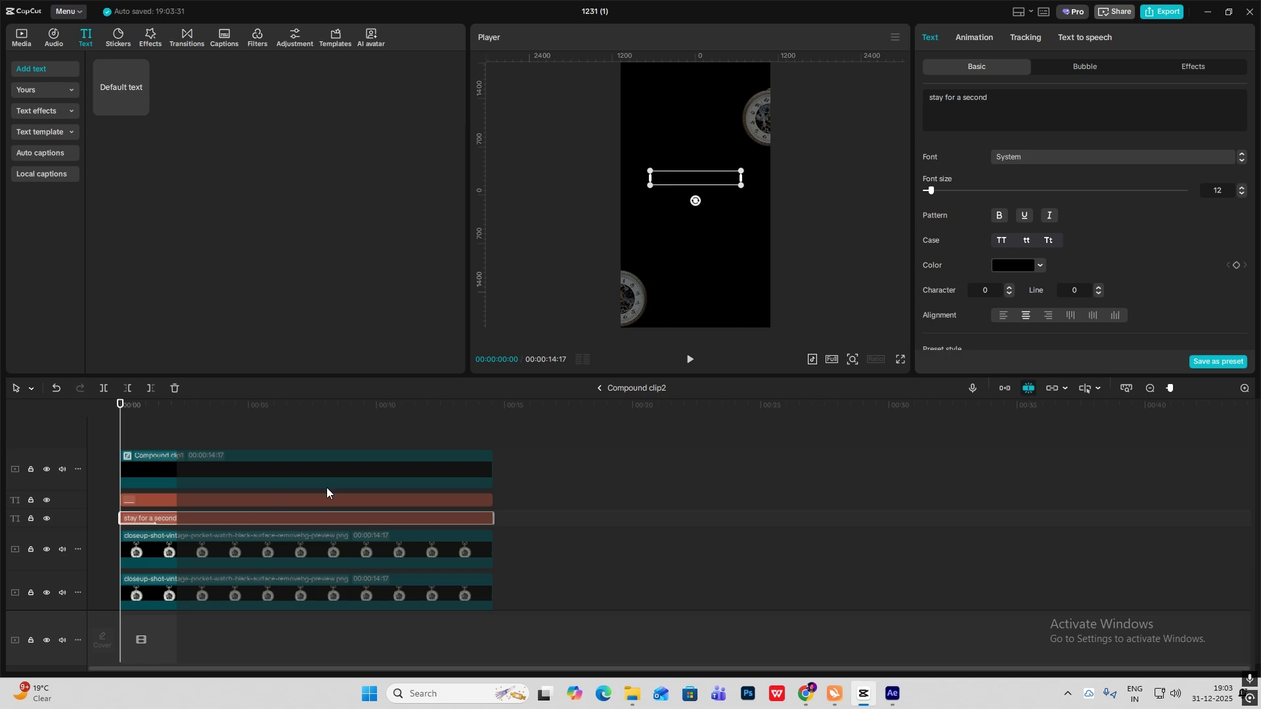
{"action": "left_click", "coordinate": [599, 390]}
{"action": "left_click_drag", "start_coordinate": [242, 444], "coordinate": [219, 440]}
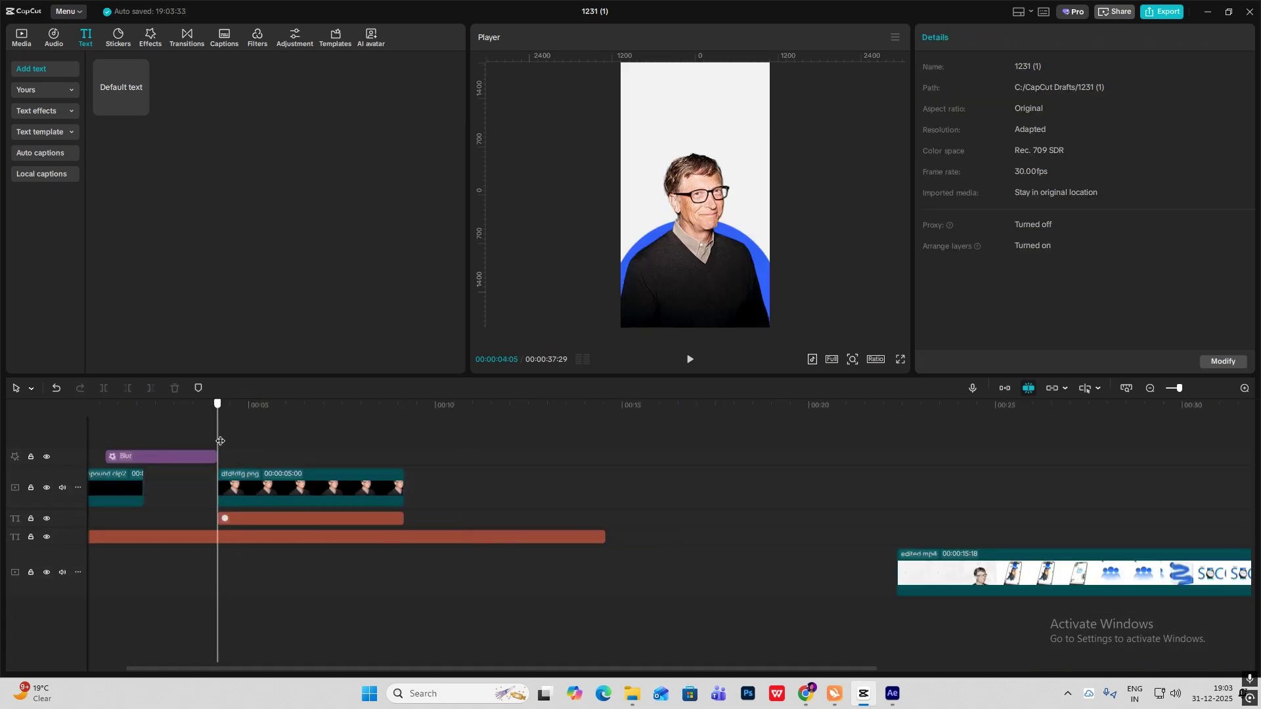
{"action": "key", "text": "ctrl+v"}
- Replace the pasted title's text with "if you're a" and "Business man" on two lines
{"action": "key", "text": "ctrl+a"}
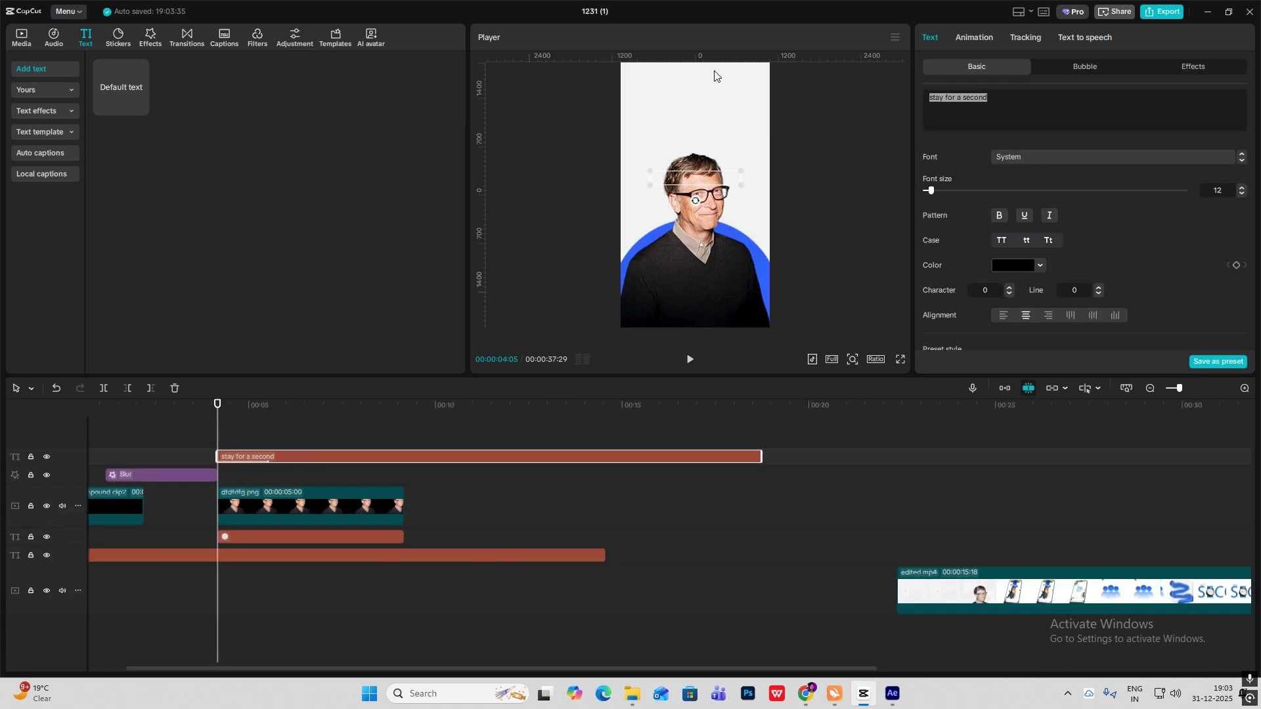
{"action": "type", "text": "if you"}
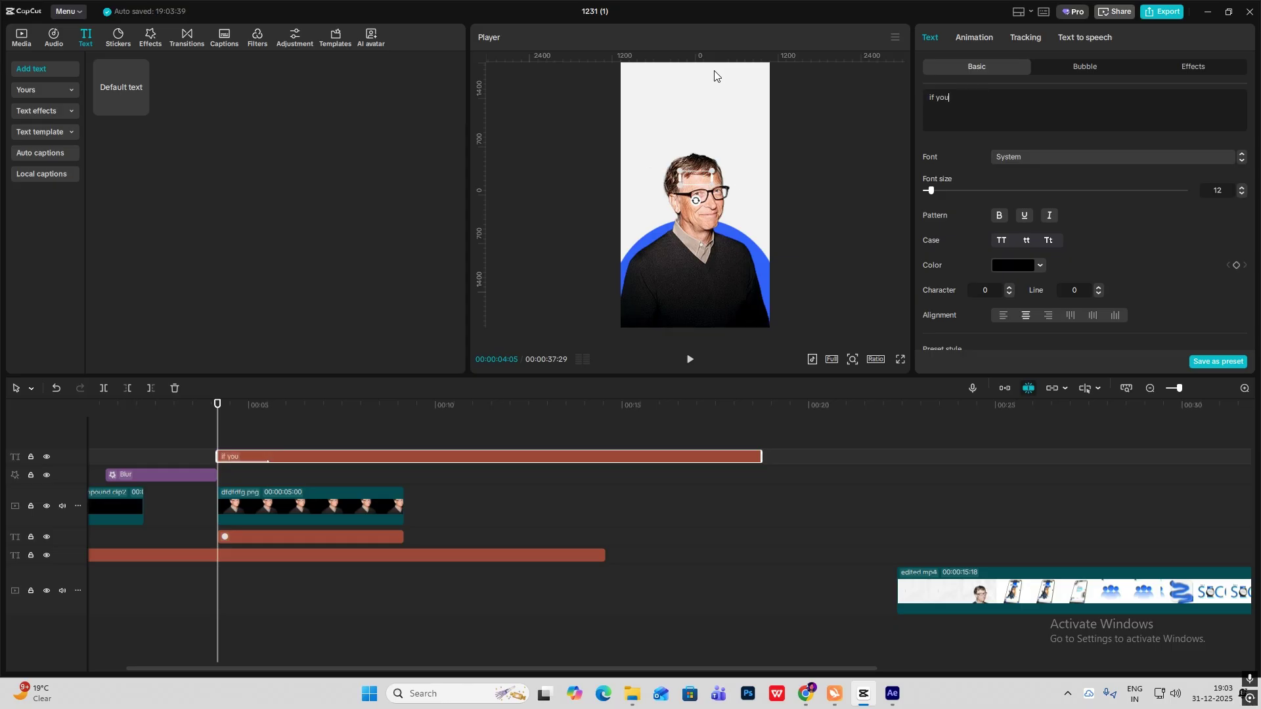
{"action": "type", "text": "'re a"}
{"action": "key", "text": "Return"}
{"action": "type", "text": "Business man"}
- Place the title in blue above the portrait's head and give it the Showing Up entrance animation
{"action": "left_click", "coordinate": [1040, 266]}
{"action": "left_click_drag", "start_coordinate": [696, 178], "coordinate": [697, 131]}
{"action": "left_click", "coordinate": [258, 406]}
{"action": "left_click", "coordinate": [974, 37]}
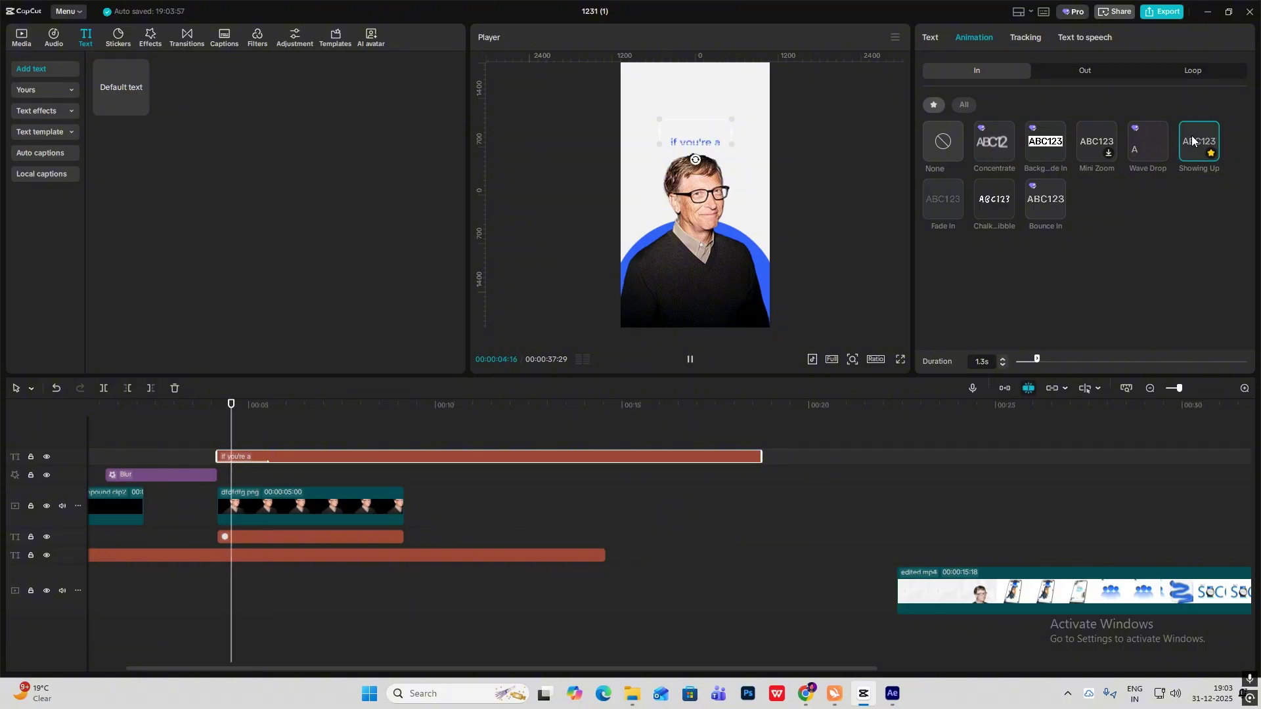
- Keyframe the blue circle's transform to rise from Y -2718 at 00:00:04:05 to Y -1573 at 00:00:05:05
{"action": "left_click", "coordinate": [220, 479]}
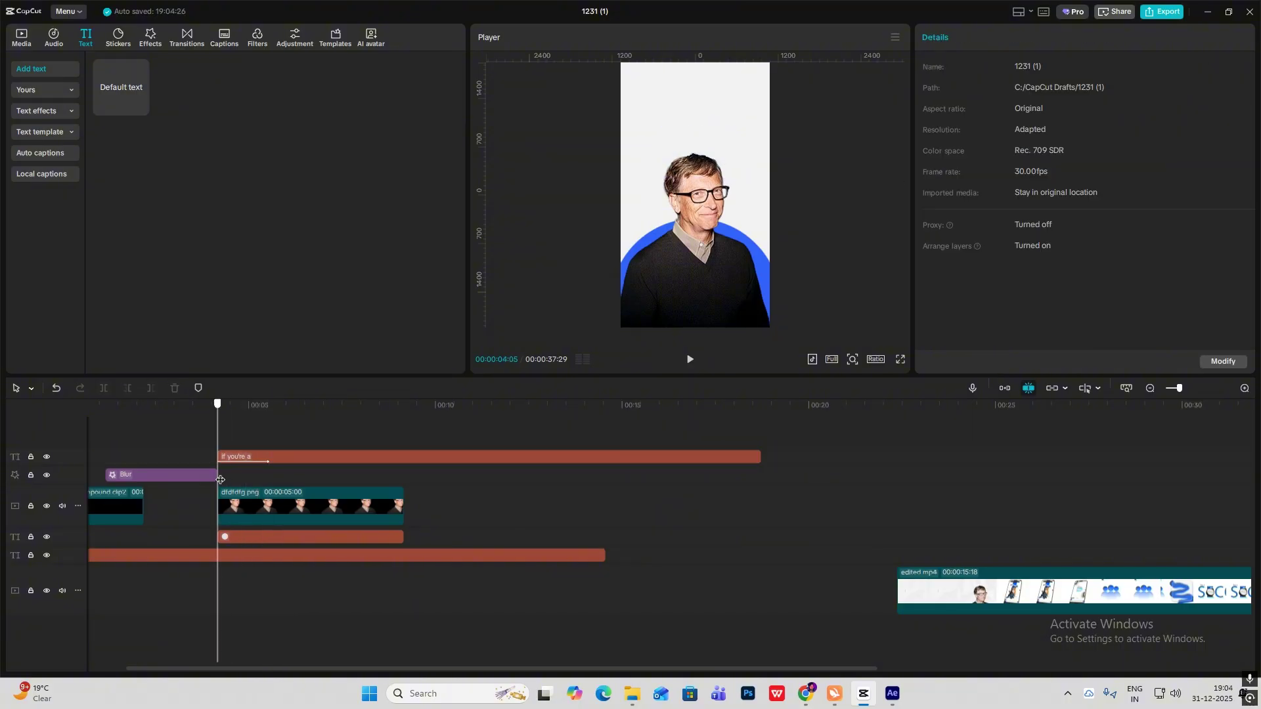
{"action": "left_click", "coordinate": [238, 538]}
{"action": "scroll", "coordinate": [1215, 267], "scroll_direction": "down", "scroll_amount": 4}
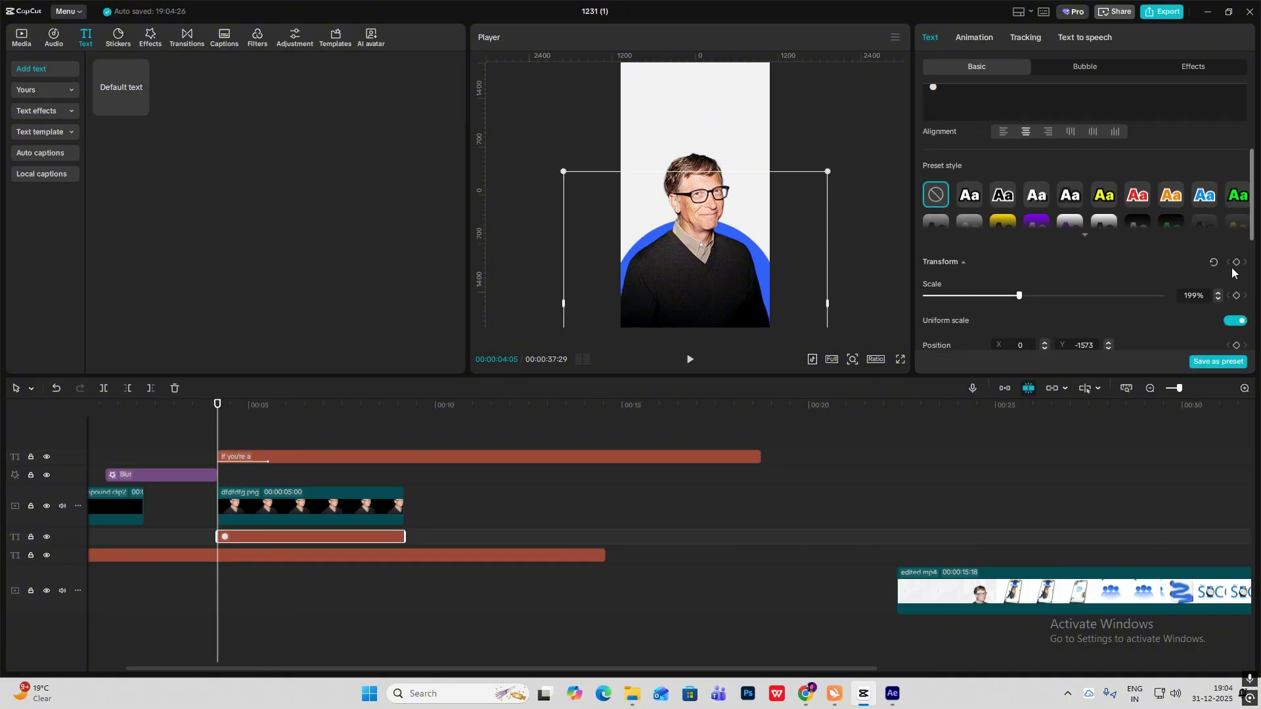
{"action": "left_click_drag", "start_coordinate": [216, 432], "coordinate": [255, 439]}
{"action": "left_click", "coordinate": [1237, 245]}
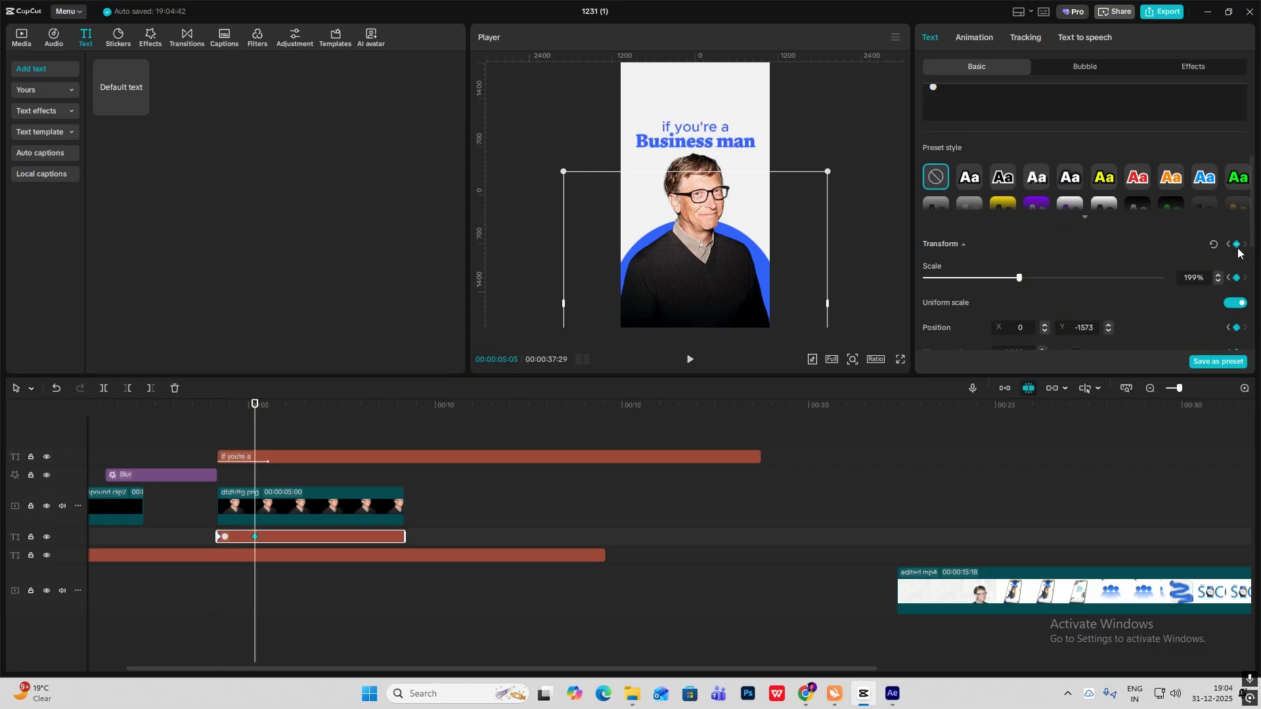
{"action": "left_click_drag", "start_coordinate": [259, 437], "coordinate": [220, 437]}
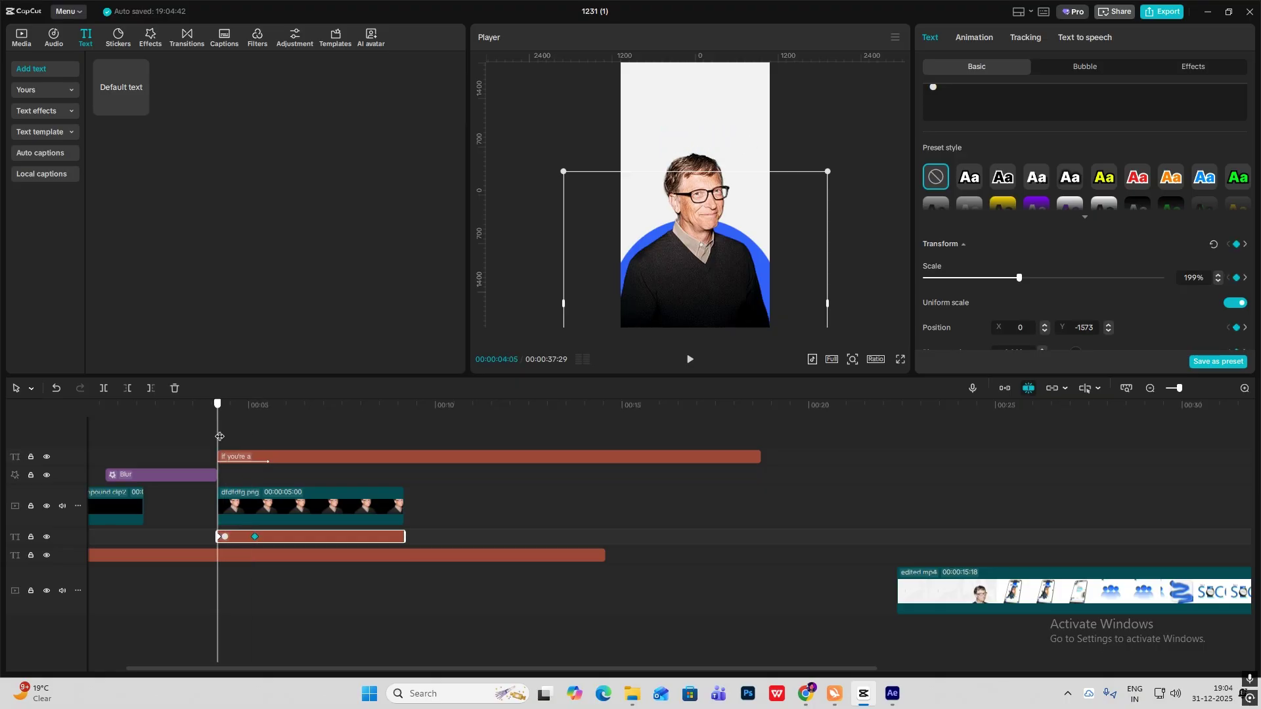
{"action": "left_click_drag", "start_coordinate": [723, 275], "coordinate": [715, 355]}
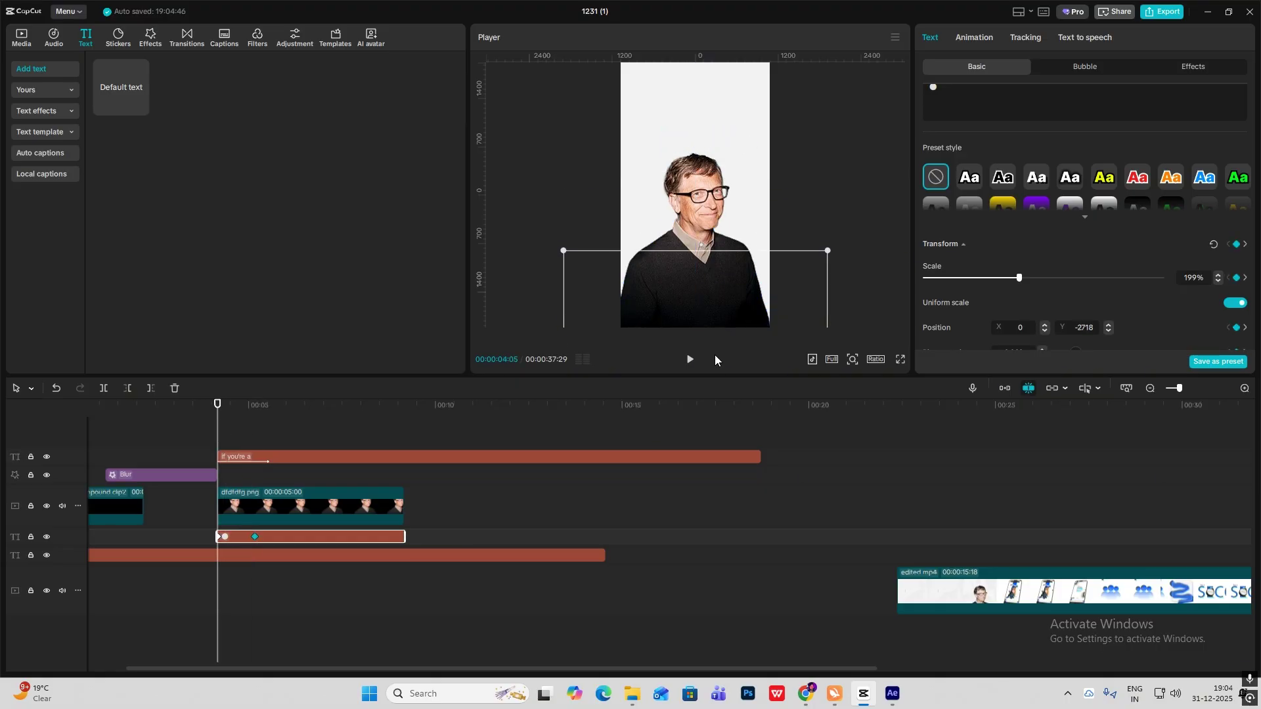
- Apply the Cubic Out preset curve to the blue circle's Y position between its two keyframes
{"action": "key", "text": "alt+k"}
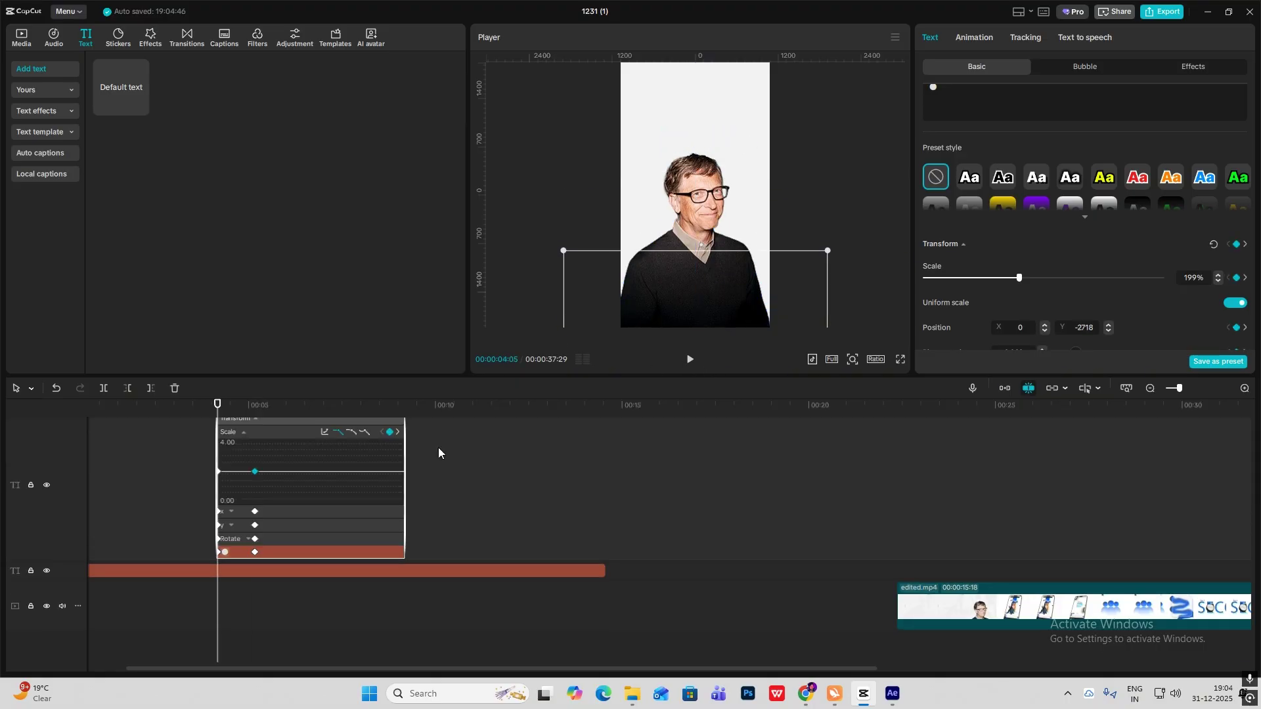
{"action": "left_click", "coordinate": [259, 512]}
{"action": "left_click", "coordinate": [242, 528]}
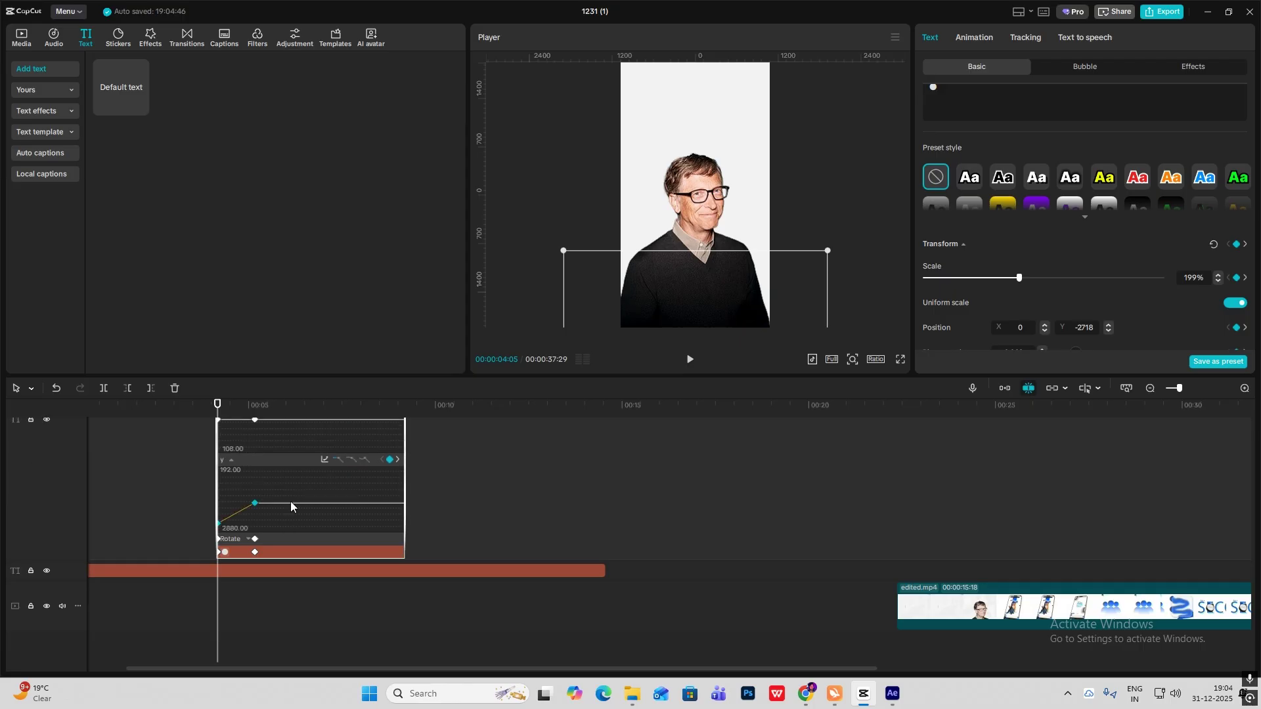
{"action": "left_click", "coordinate": [324, 460]}
{"action": "left_click", "coordinate": [468, 568]}
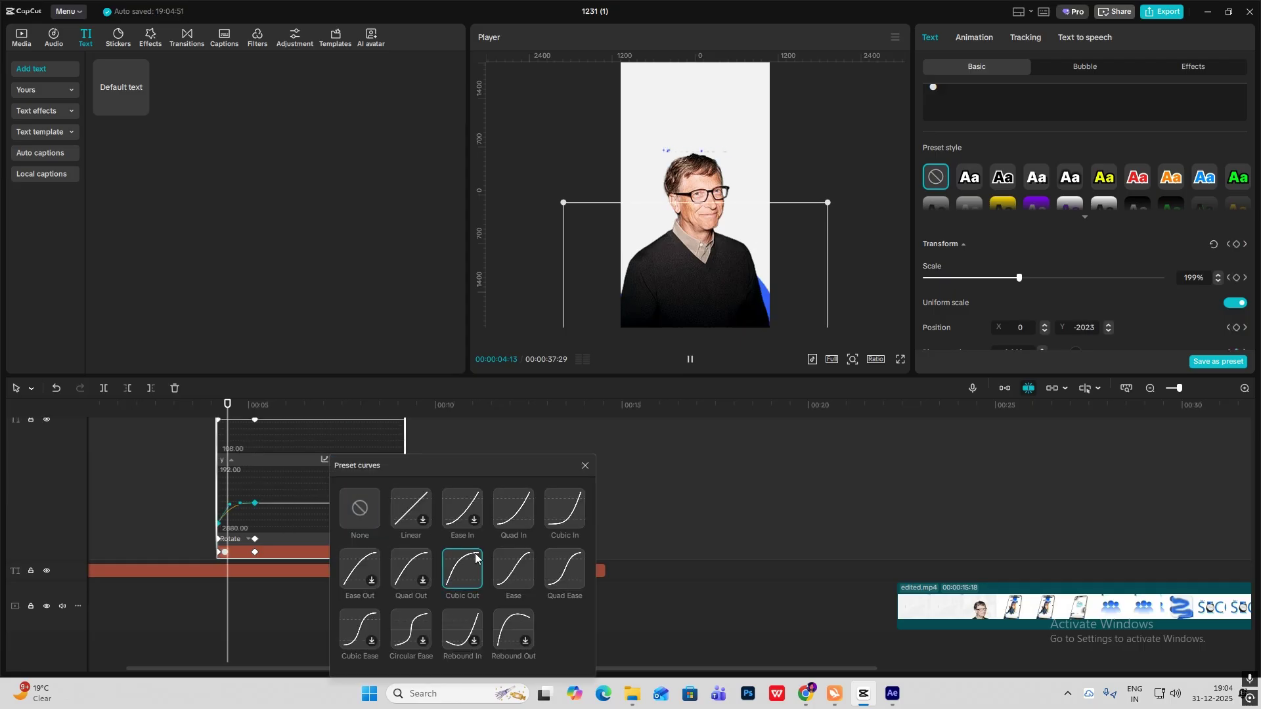
{"action": "left_click", "coordinate": [585, 465]}
- Shorten the two-line title's entrance animation and return the playhead to the title's start at 00:00:04:05
{"action": "left_click", "coordinate": [270, 461]}
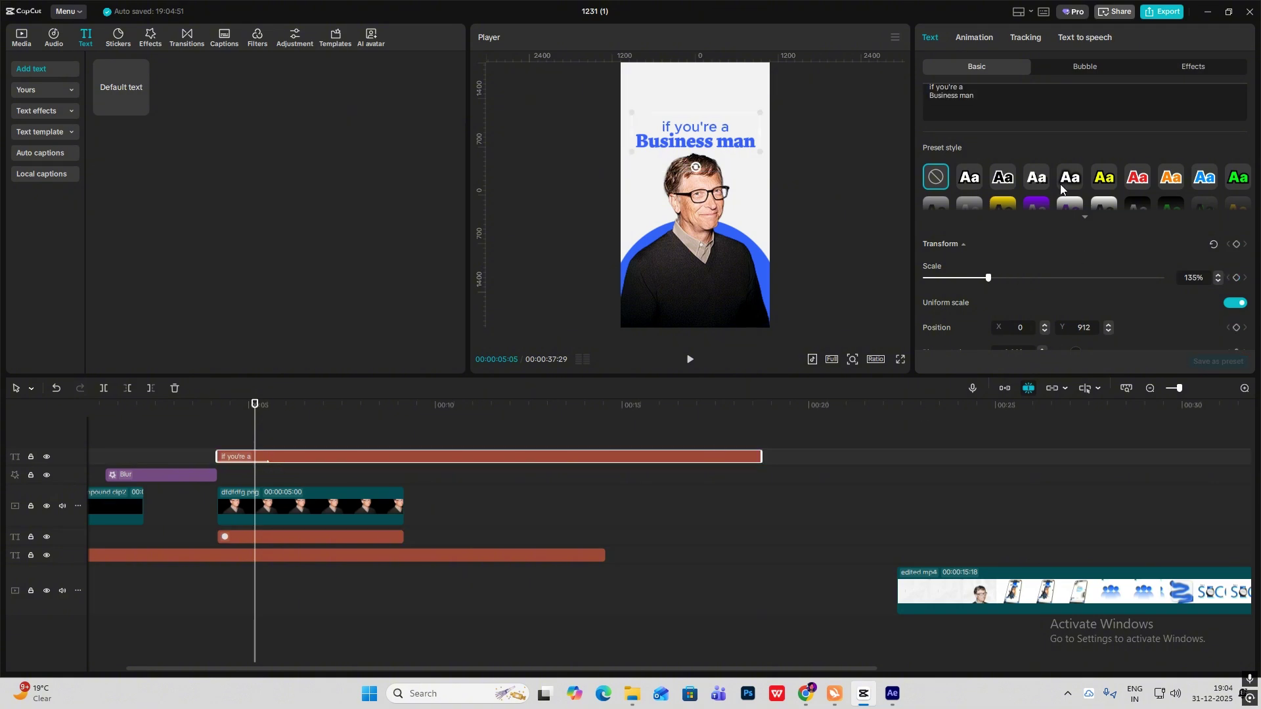
{"action": "left_click", "coordinate": [974, 38]}
{"action": "left_click", "coordinate": [681, 128]}
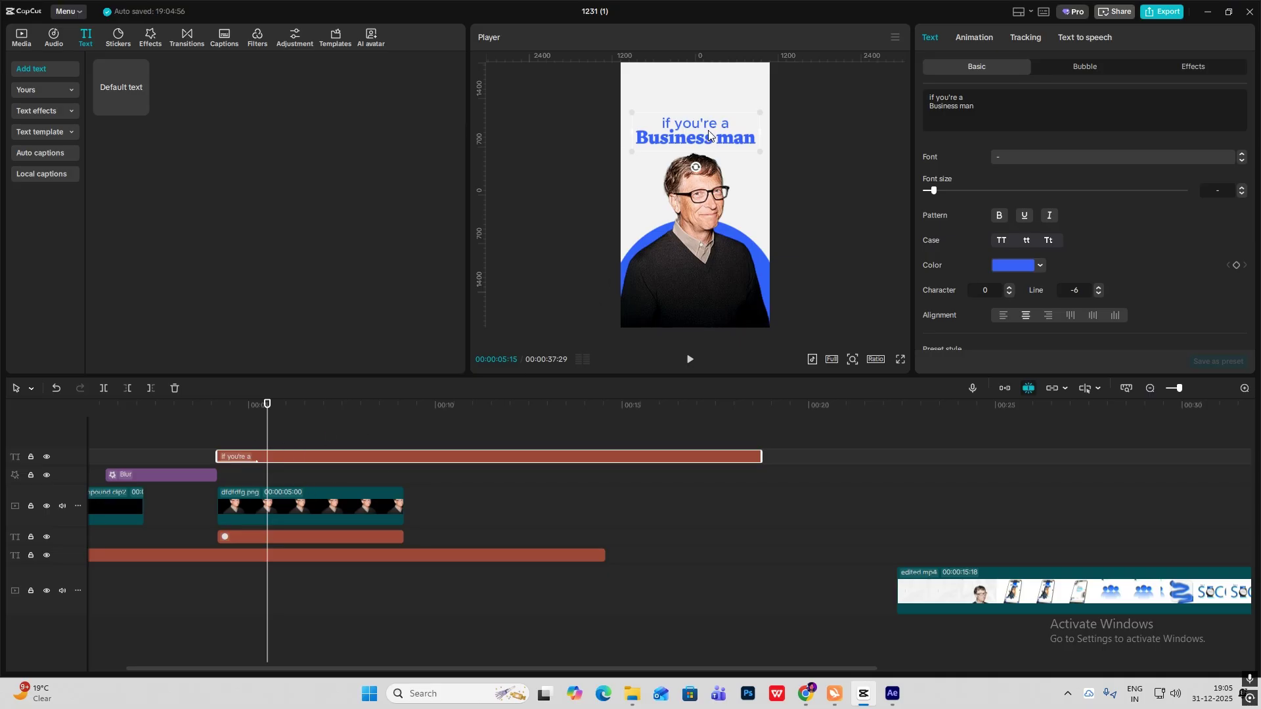
{"action": "left_click", "coordinate": [220, 442]}
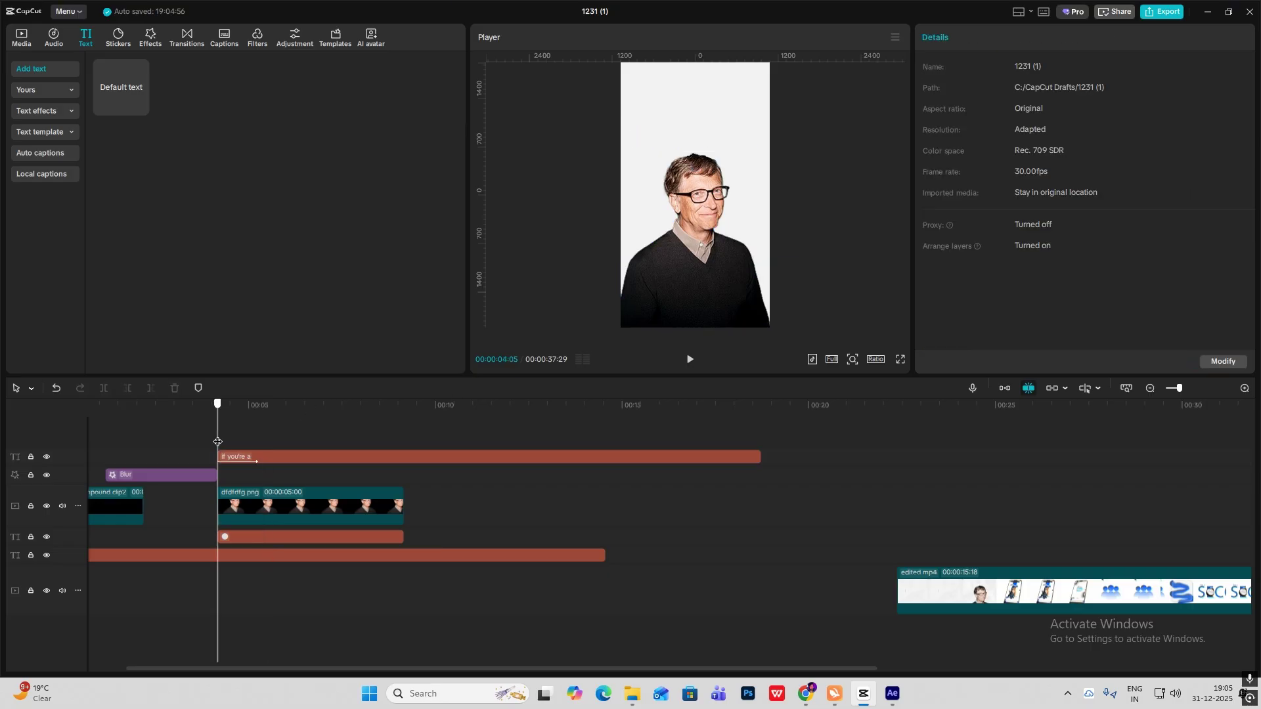
- Trim the two-line title to end at 00:00:09:05 and combine it with the portrait and circle into a compound clip
{"action": "scroll", "coordinate": [207, 460], "scroll_direction": "left", "scroll_amount": 2}
{"action": "left_click_drag", "start_coordinate": [207, 460], "coordinate": [571, 447]}
{"action": "left_click_drag", "start_coordinate": [1051, 521], "coordinate": [459, 467]}
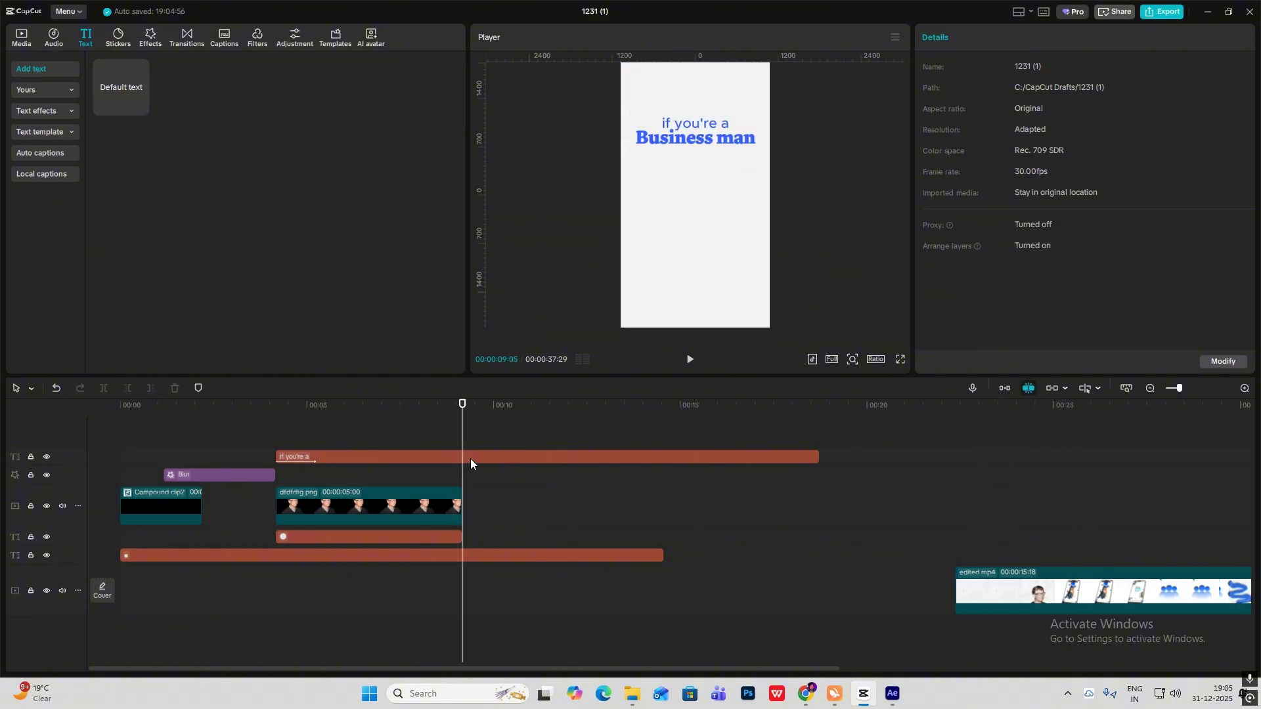
{"action": "left_click", "coordinate": [470, 459]}
{"action": "key", "text": "ctrl+b"}
{"action": "key", "text": "Delete"}
{"action": "left_click_drag", "start_coordinate": [358, 423], "coordinate": [396, 536]}
{"action": "key", "text": "alt+g"}
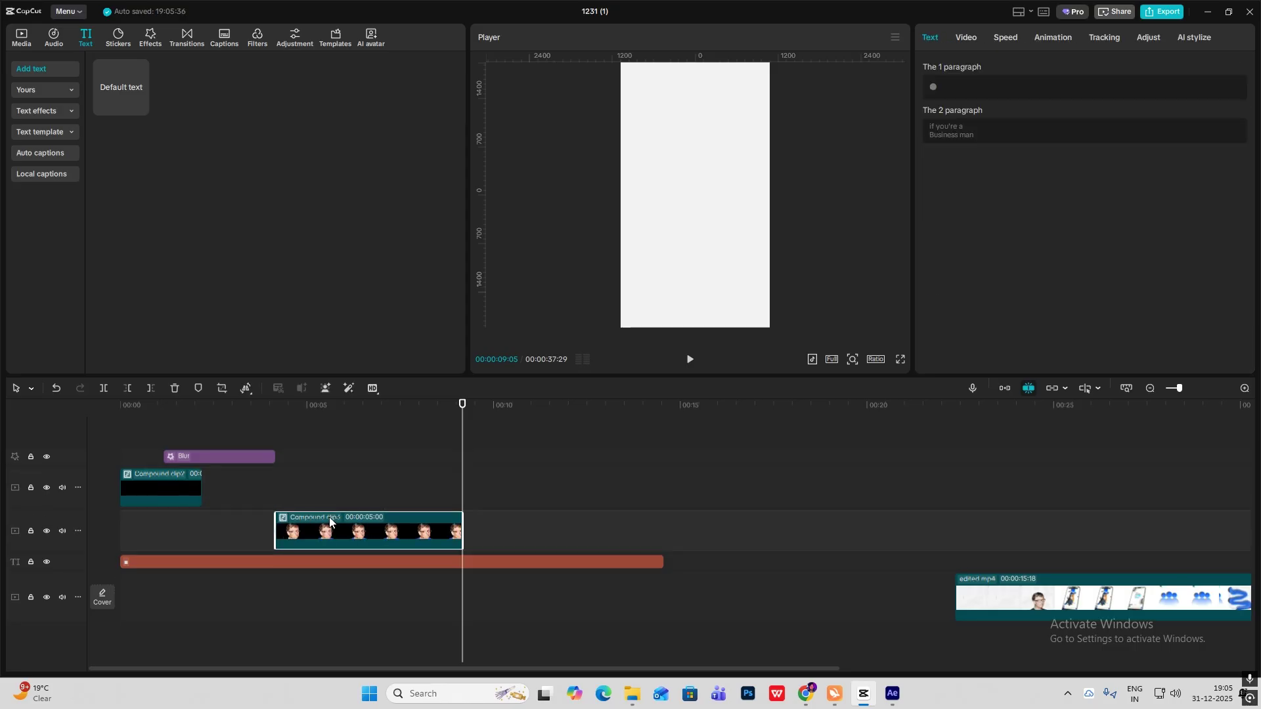
- Move the portrait compound clip directly behind the pocket-watch clip, shift the Blur effect slightly later over the cut, and preview it
{"action": "left_click_drag", "start_coordinate": [306, 531], "coordinate": [280, 483]}
{"action": "left_click", "coordinate": [247, 433]}
{"action": "key", "text": "space"}
{"action": "left_click_drag", "start_coordinate": [247, 438], "coordinate": [179, 433]}
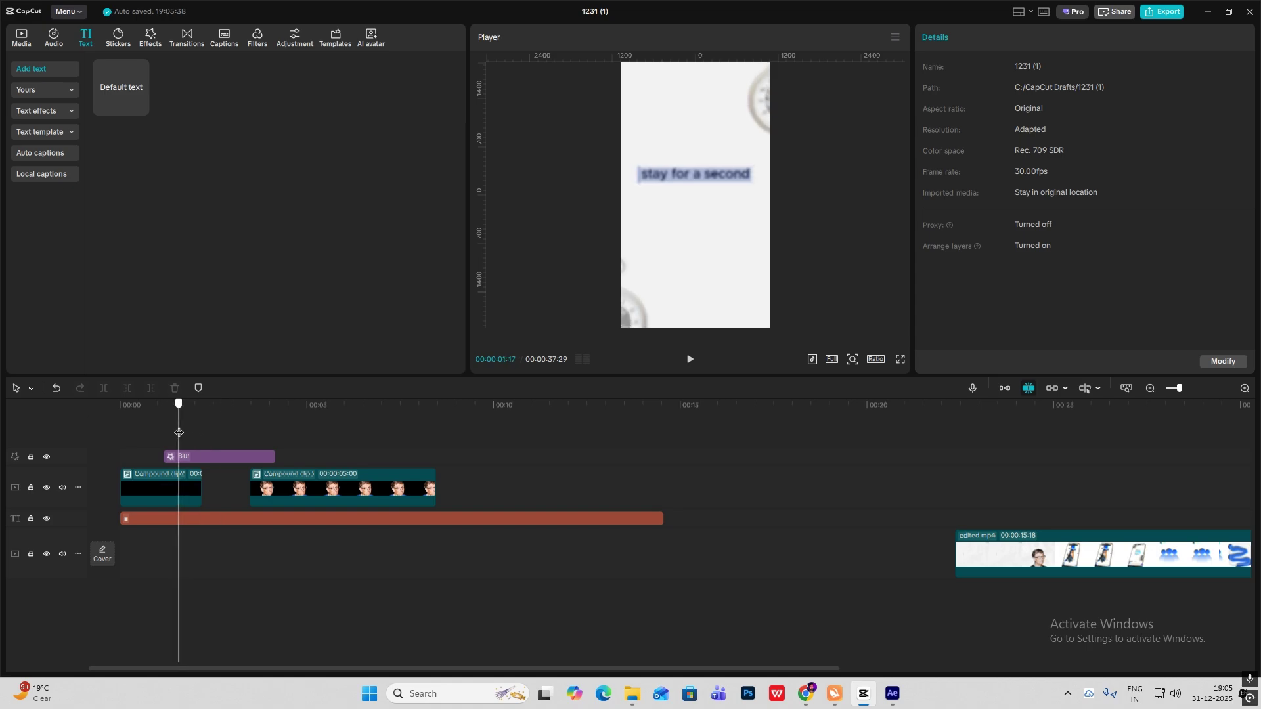
{"action": "left_click_drag", "start_coordinate": [274, 488], "coordinate": [231, 488]}
{"action": "key", "text": "space"}
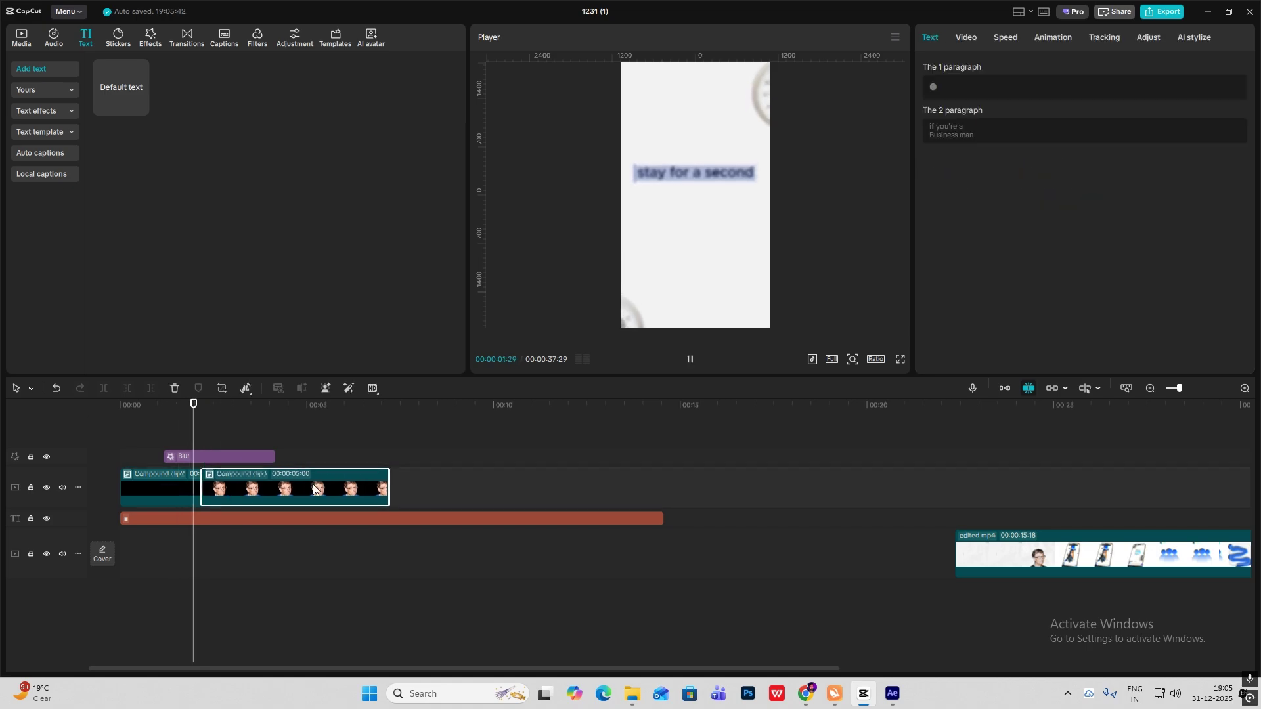
{"action": "key", "text": "space"}
{"action": "left_click", "coordinate": [179, 436]}
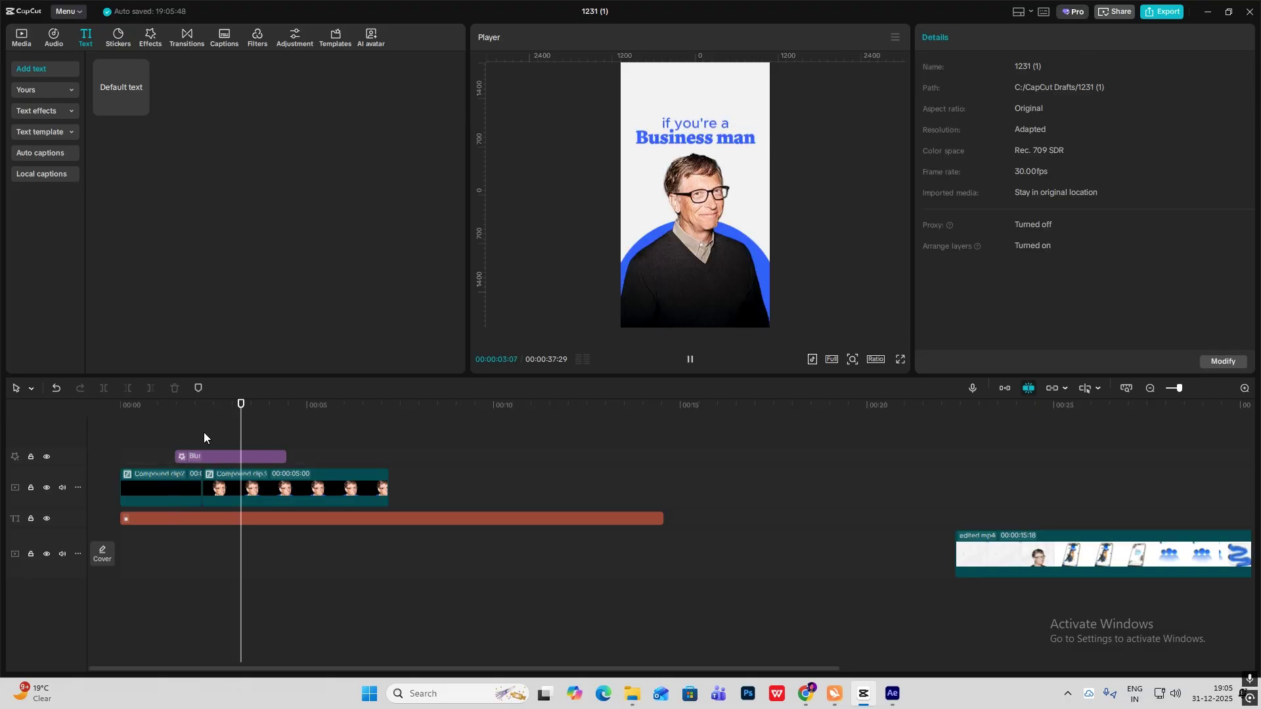
{"action": "left_click", "coordinate": [159, 427]}
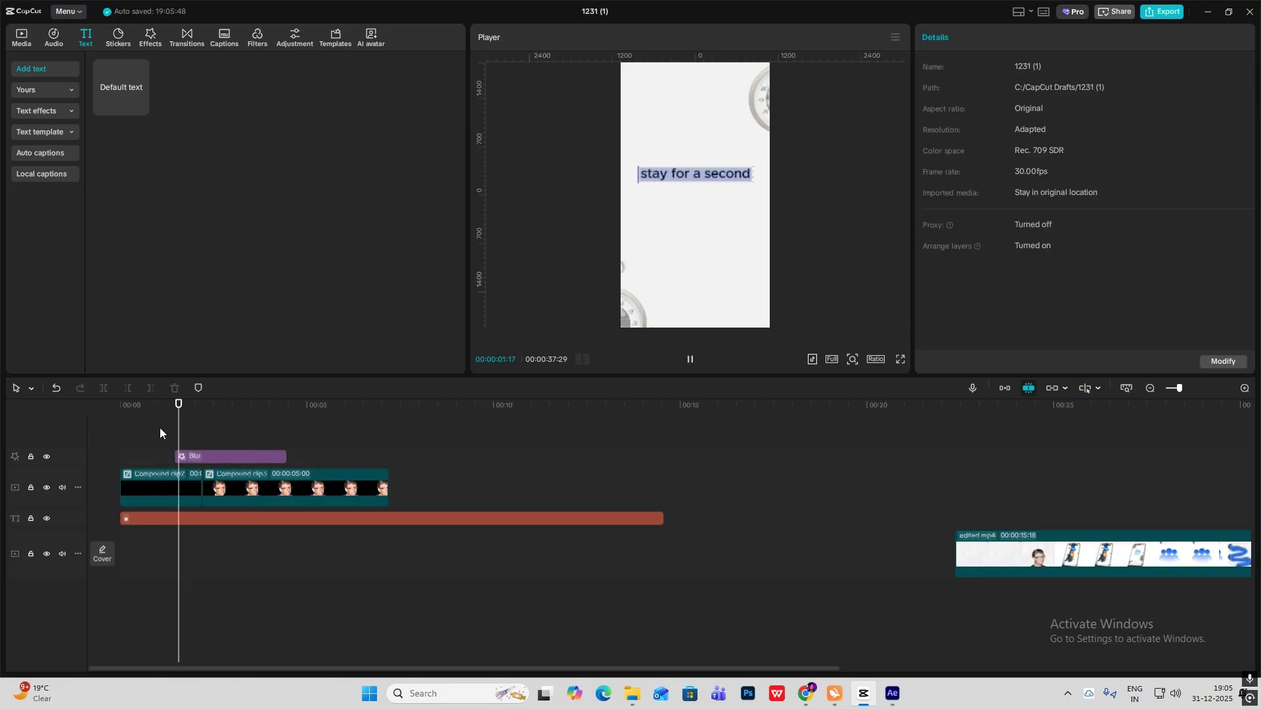
{"action": "key", "text": "space"}
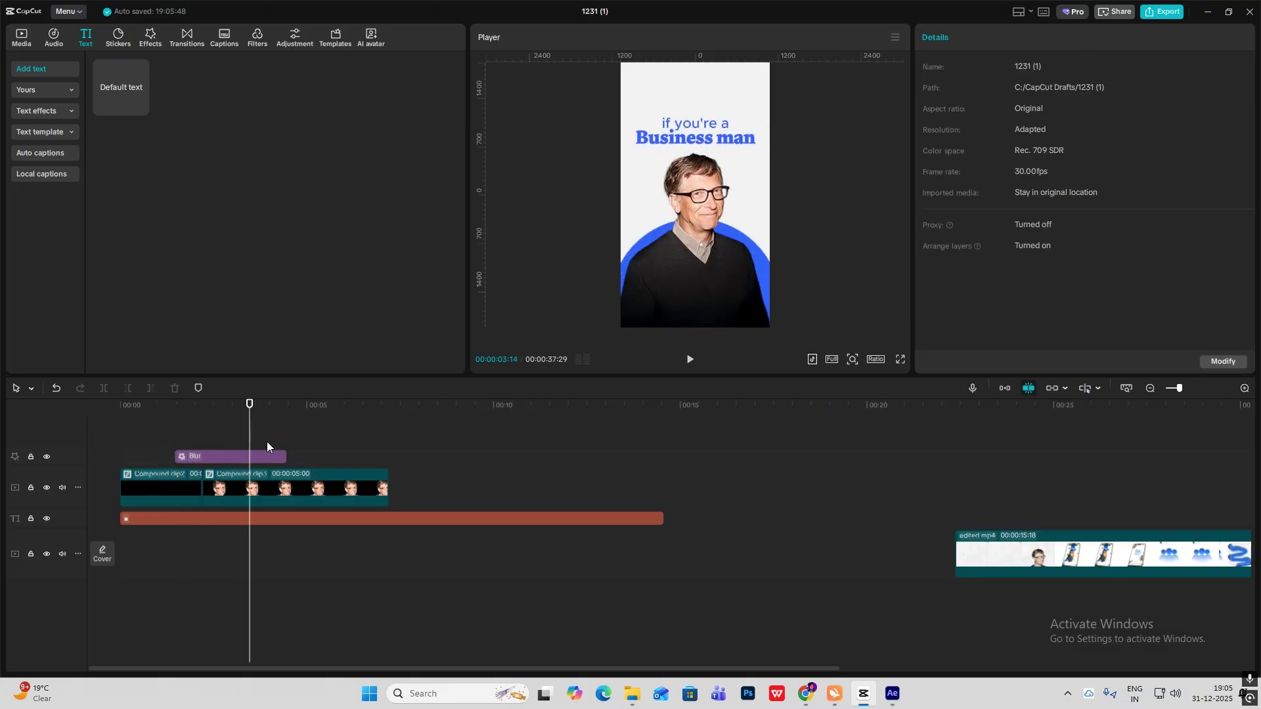
- Check the portrait's entrance in the reference video and apply the Slide Up entrance animation to the portrait inside its compound clip
{"action": "left_click", "coordinate": [736, 421]}
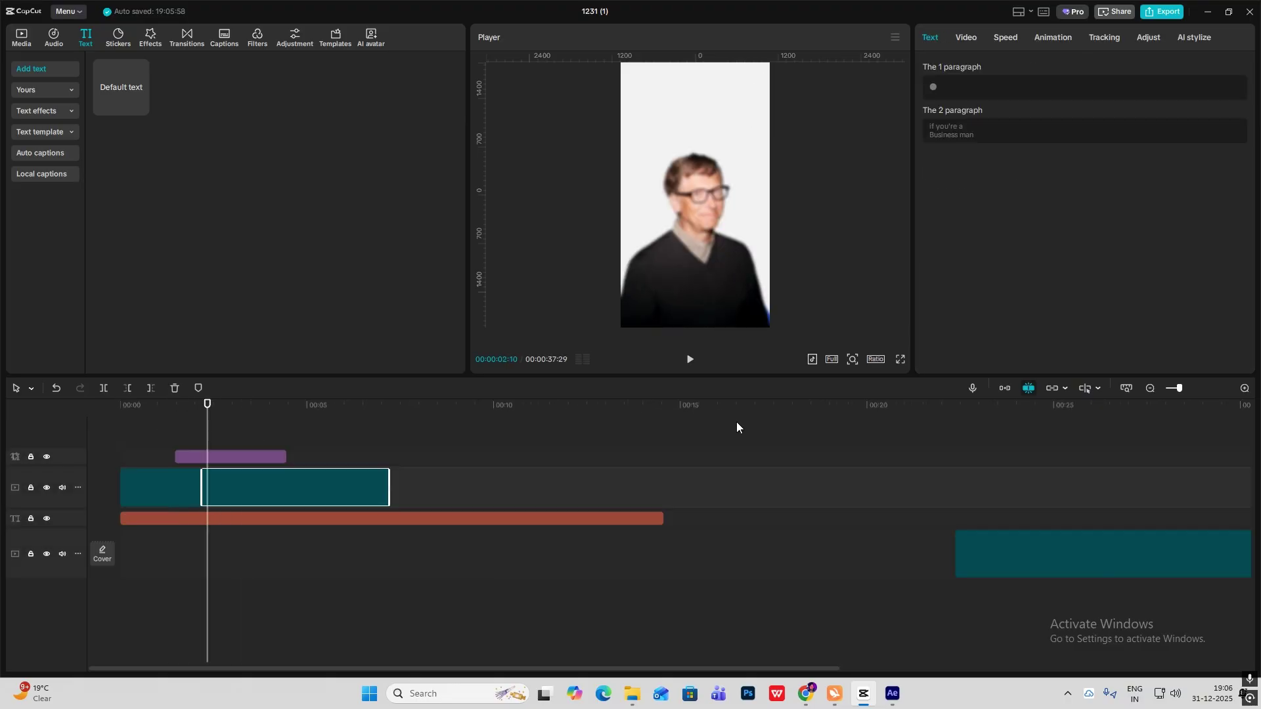
{"action": "left_click", "coordinate": [1022, 495]}
{"action": "left_click_drag", "start_coordinate": [1022, 495], "coordinate": [969, 504]}
{"action": "left_click", "coordinate": [223, 432]}
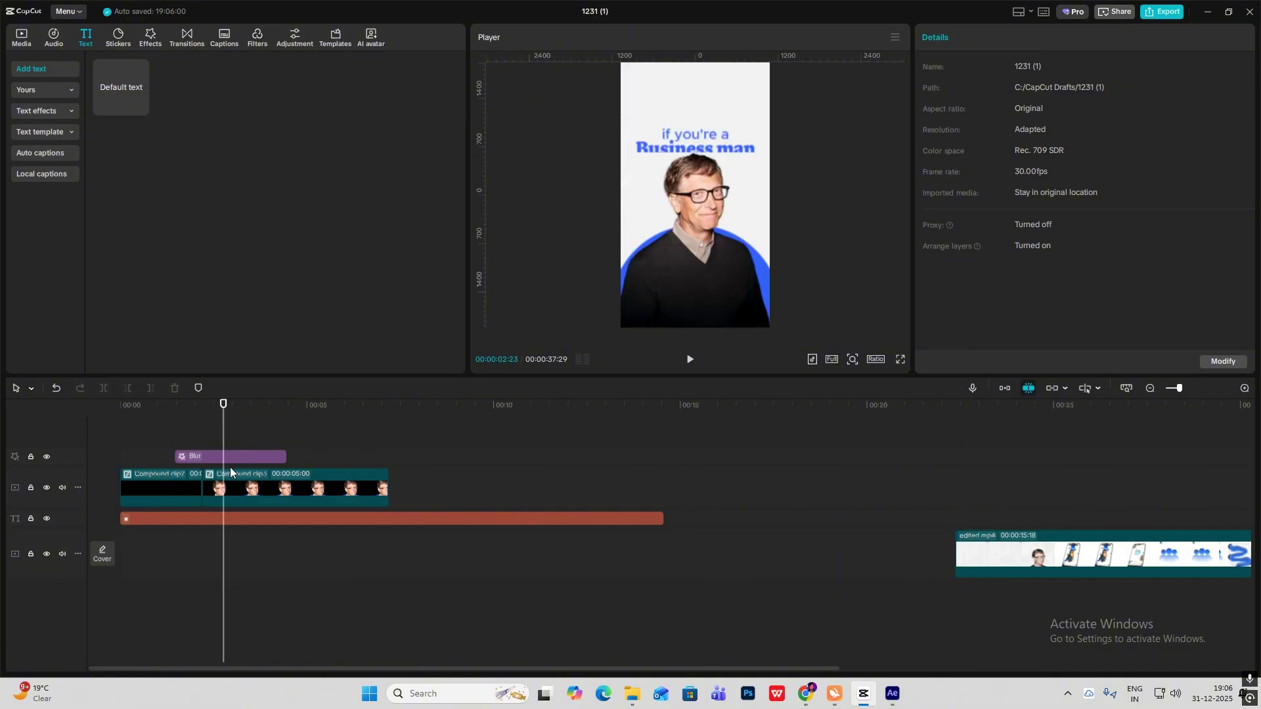
{"action": "double_click", "coordinate": [230, 472]}
{"action": "left_click", "coordinate": [153, 486]}
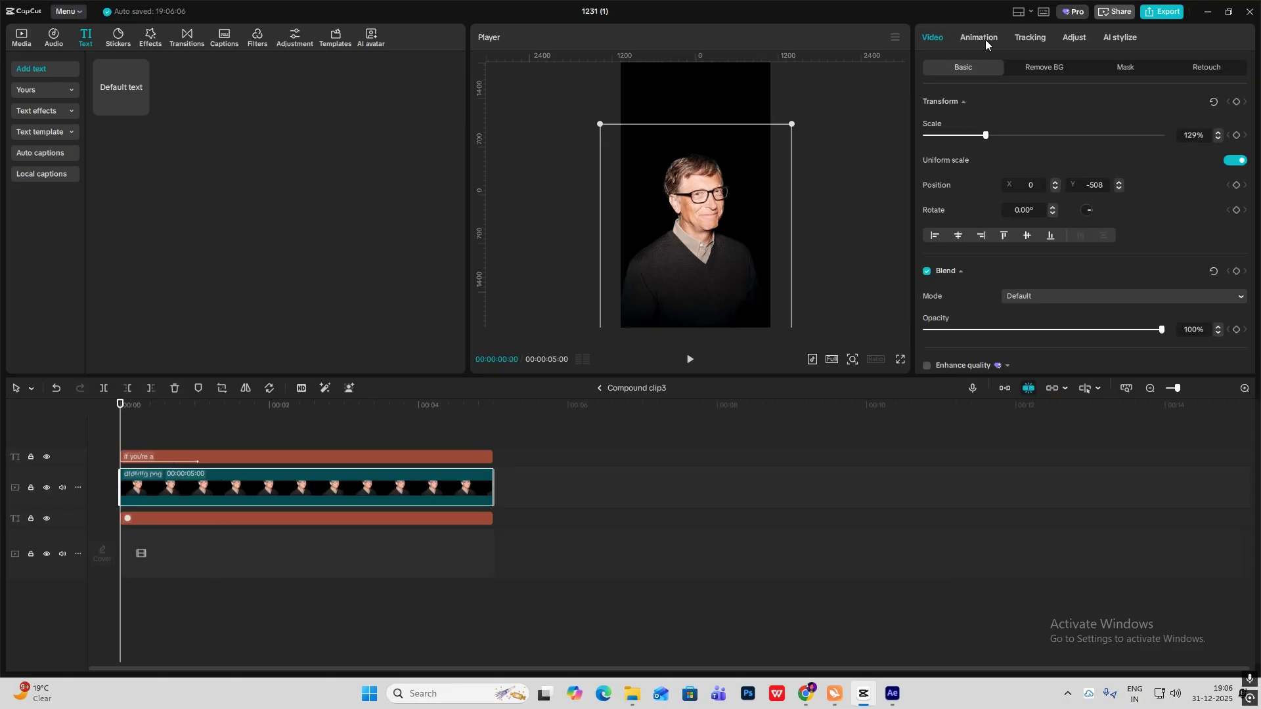
{"action": "left_click", "coordinate": [984, 38]}
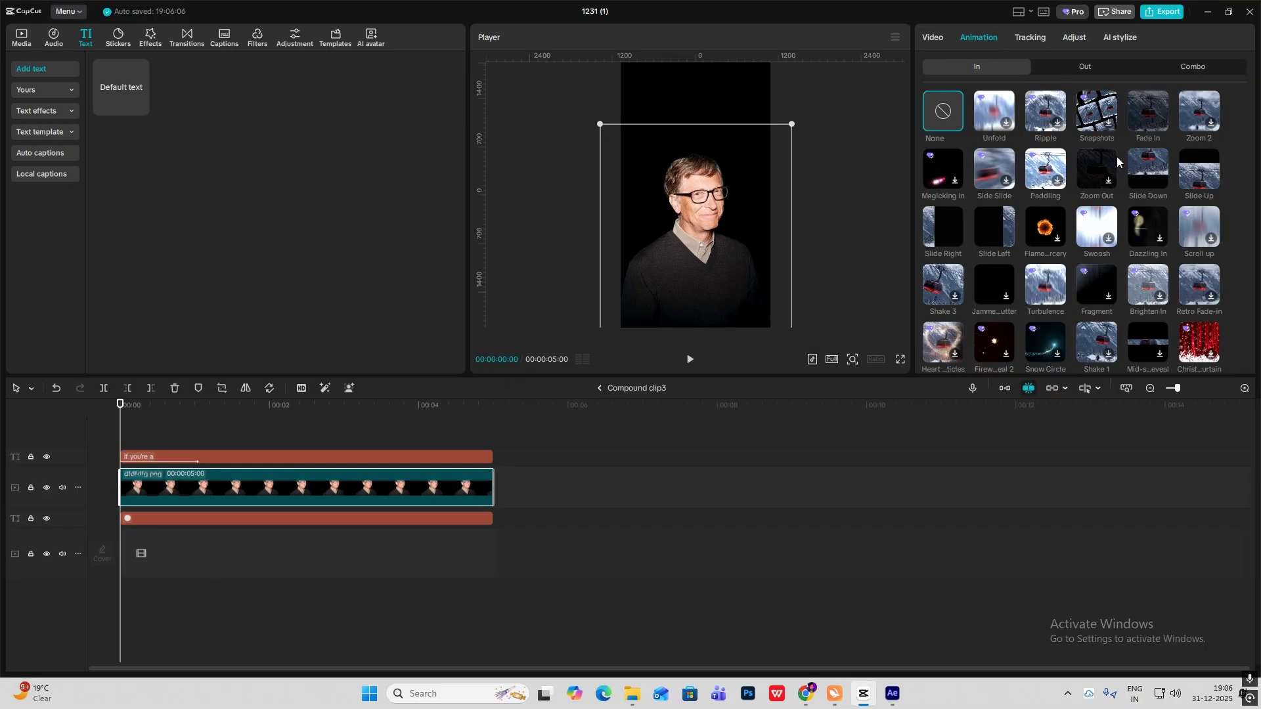
{"action": "left_click", "coordinate": [1200, 171]}
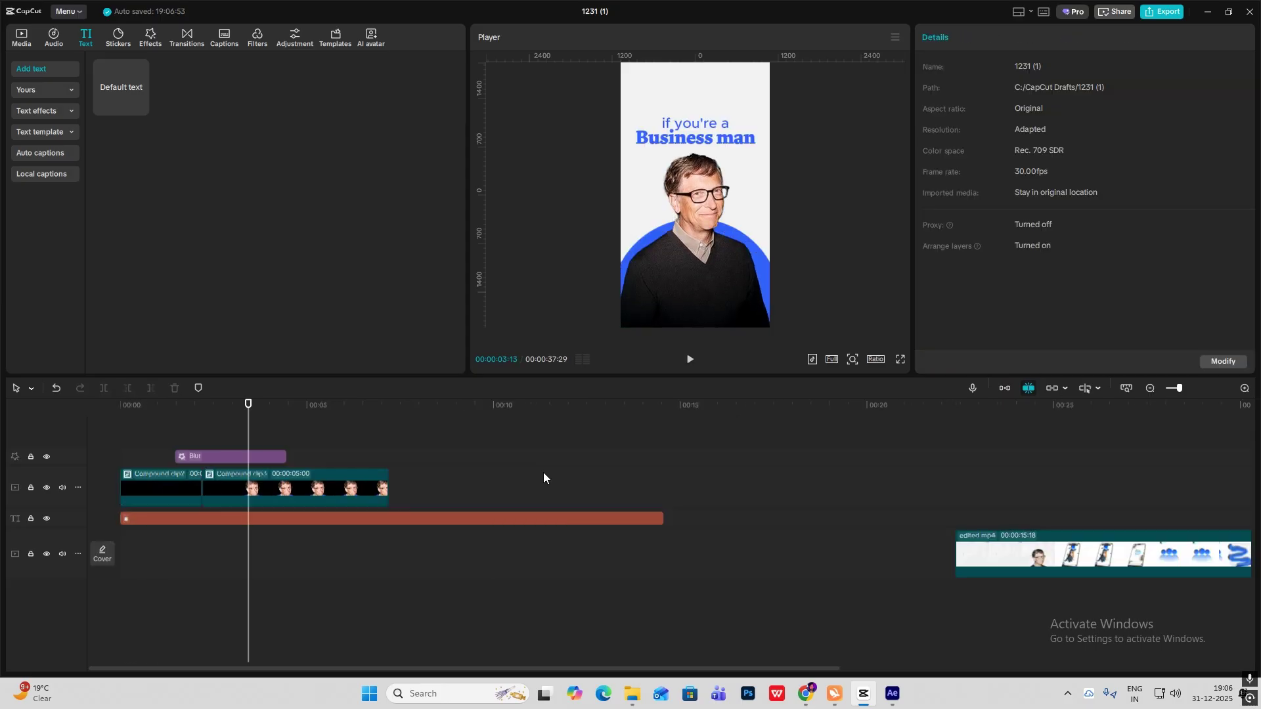
- Keyframe the portrait compound clip's scale from 100% at 00:00:03:10 to 124% at 00:00:04:05
{"action": "left_click", "coordinate": [1009, 509]}
{"action": "left_click_drag", "start_coordinate": [1009, 509], "coordinate": [228, 469]}
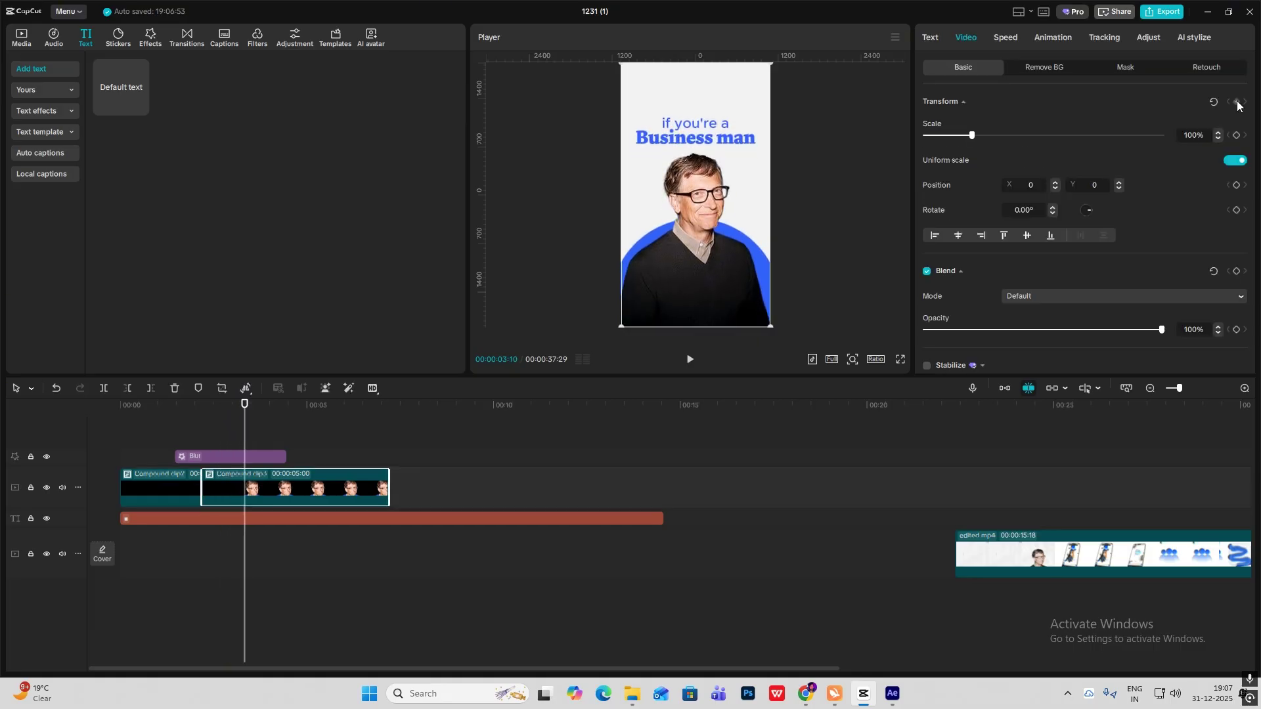
{"action": "left_click", "coordinate": [1237, 102]}
{"action": "left_click_drag", "start_coordinate": [245, 430], "coordinate": [276, 429]}
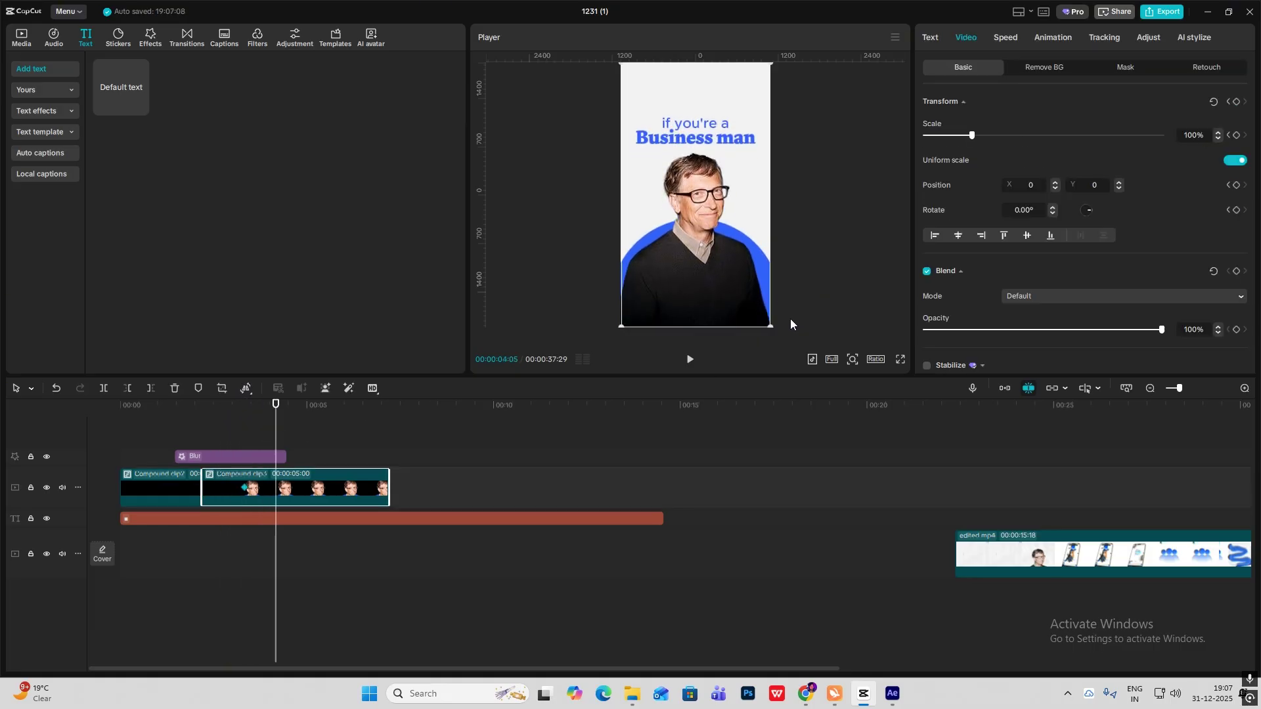
{"action": "left_click_drag", "start_coordinate": [773, 325], "coordinate": [810, 364]}
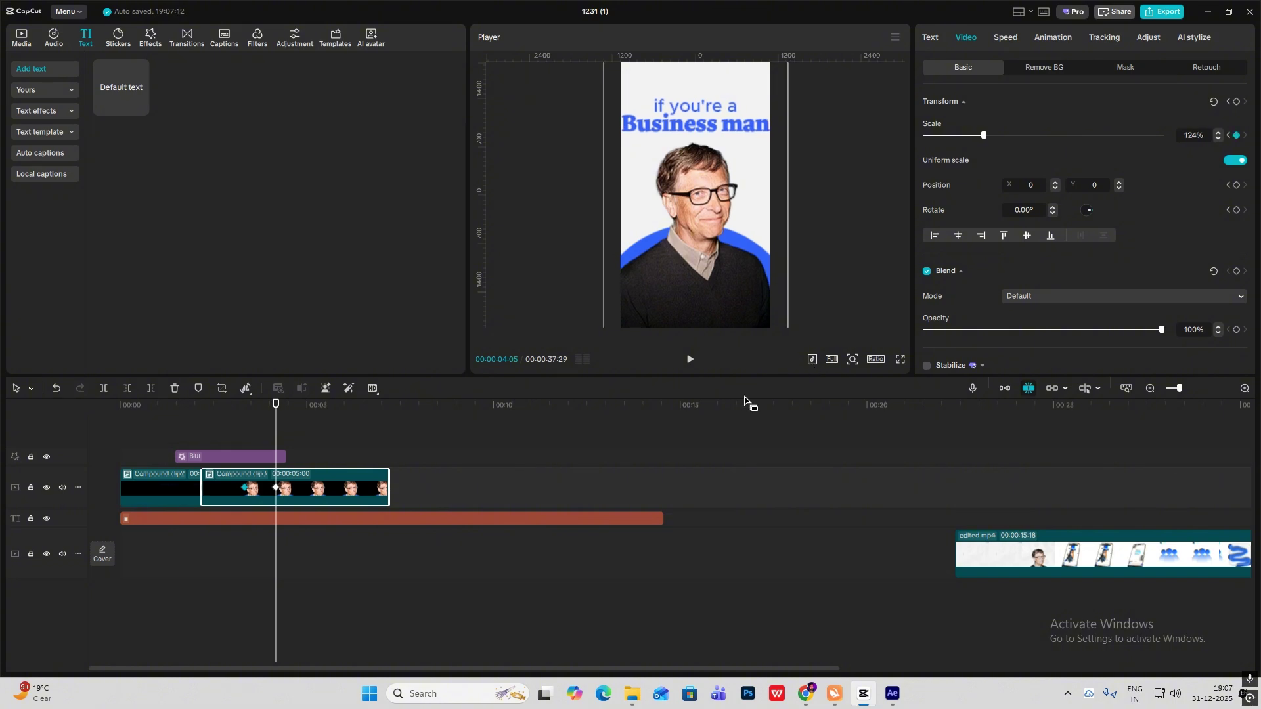
- Apply the Cubic Out preset curve to the portrait compound clip's scale between its two keyframes
{"action": "key", "text": "alt+k"}
{"action": "scroll", "coordinate": [302, 459], "scroll_direction": "up", "scroll_amount": 1}
{"action": "left_click", "coordinate": [267, 489]}
{"action": "left_click", "coordinate": [312, 453]}
{"action": "left_click", "coordinate": [448, 562]}
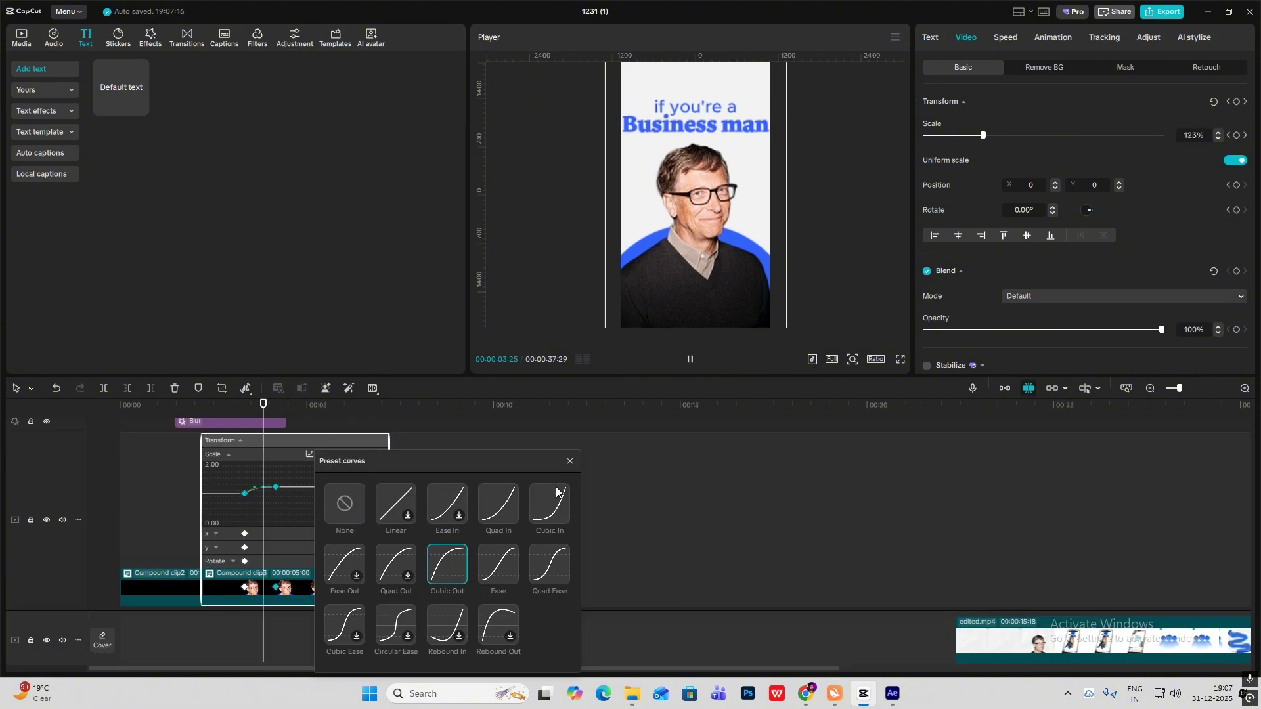
{"action": "left_click", "coordinate": [570, 461]}
{"action": "key", "text": "alt+k"}
- Extend the Blur effect to 00:00:06:05 and keyframe its blur from 0 at 00:00:03:10 to 46 at 00:00:04:05
{"action": "left_click", "coordinate": [245, 443]}
{"action": "left_click", "coordinate": [248, 456]}
{"action": "left_click", "coordinate": [252, 487]}
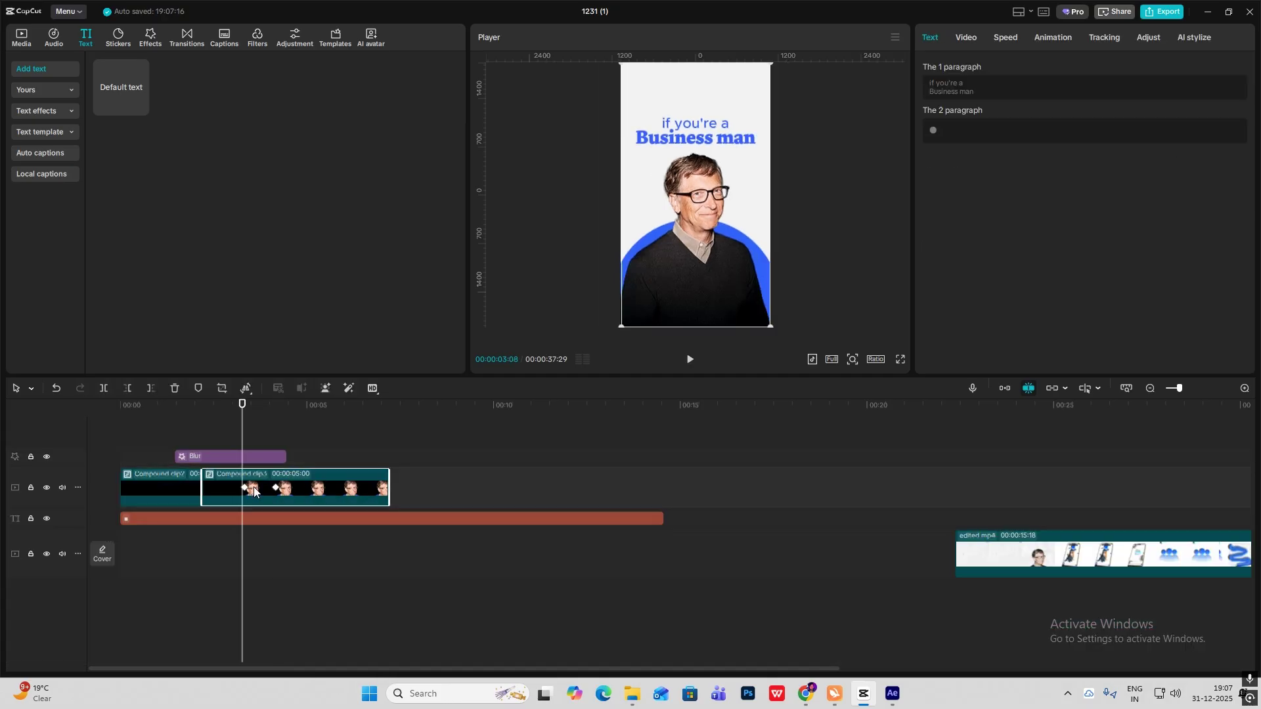
{"action": "left_click", "coordinate": [254, 460]}
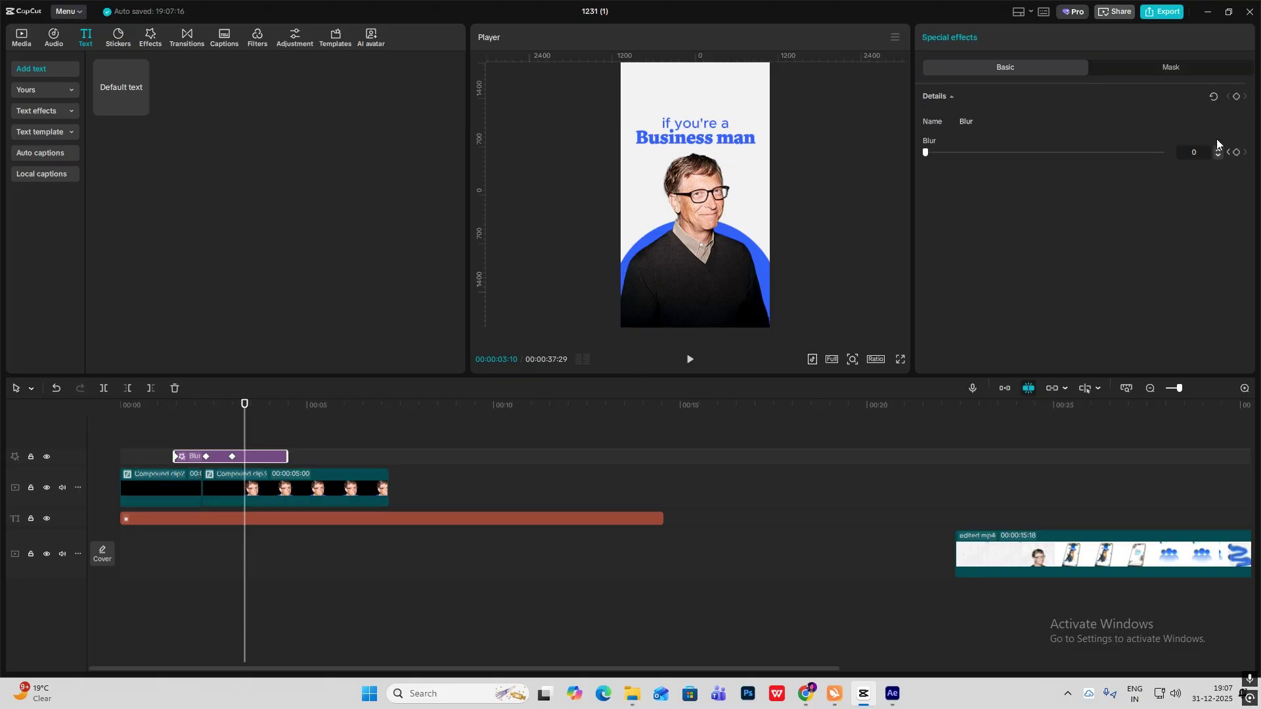
{"action": "left_click", "coordinate": [275, 486]}
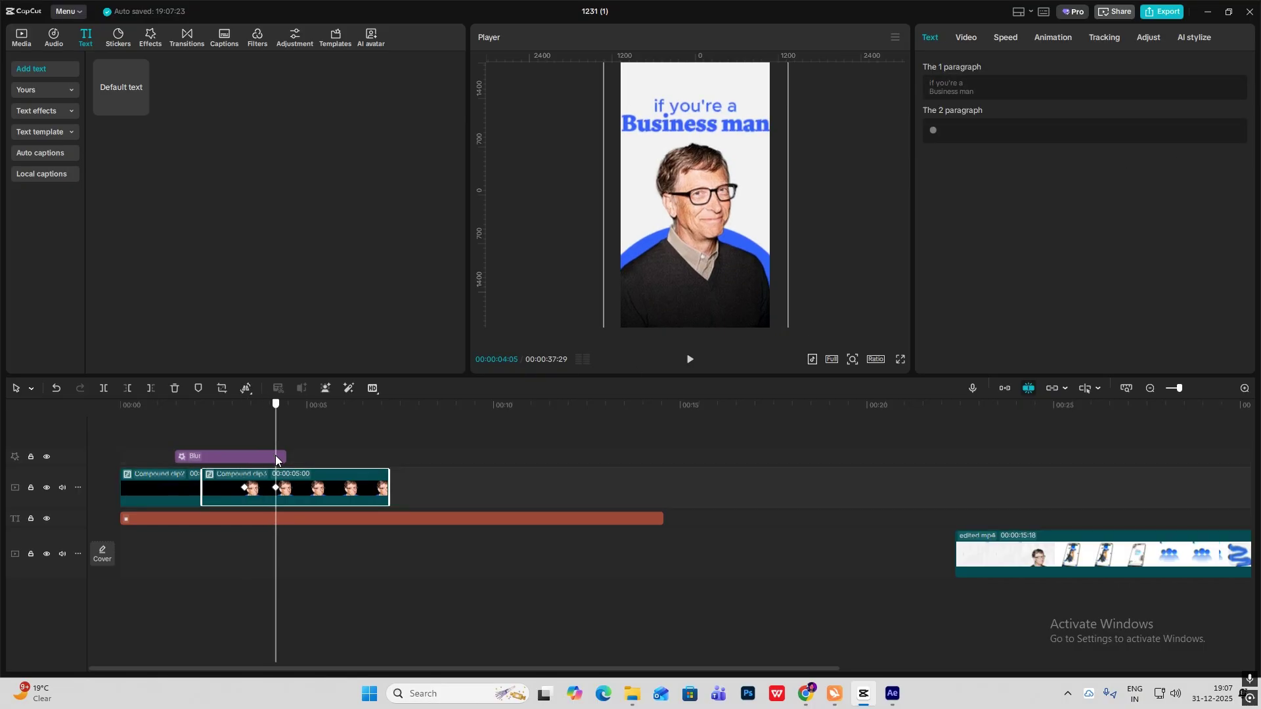
{"action": "left_click_drag", "start_coordinate": [285, 457], "coordinate": [348, 458]}
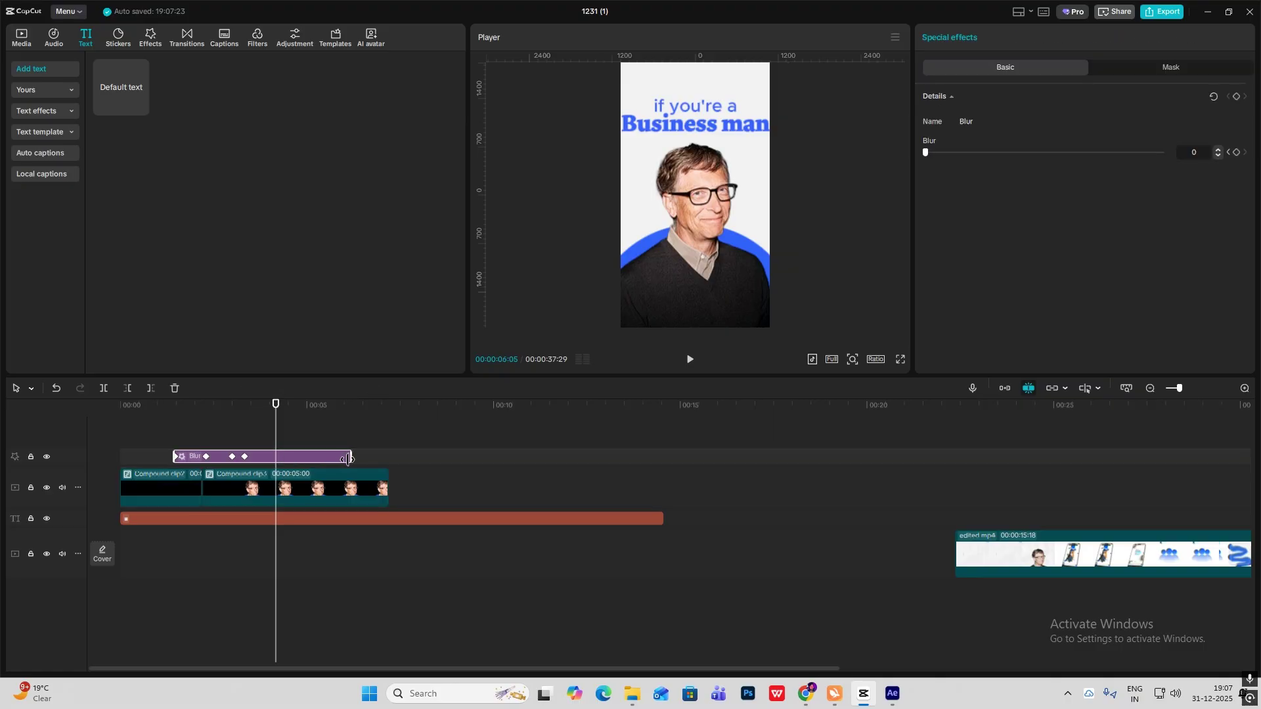
{"action": "left_click_drag", "start_coordinate": [933, 152], "coordinate": [1036, 153]}
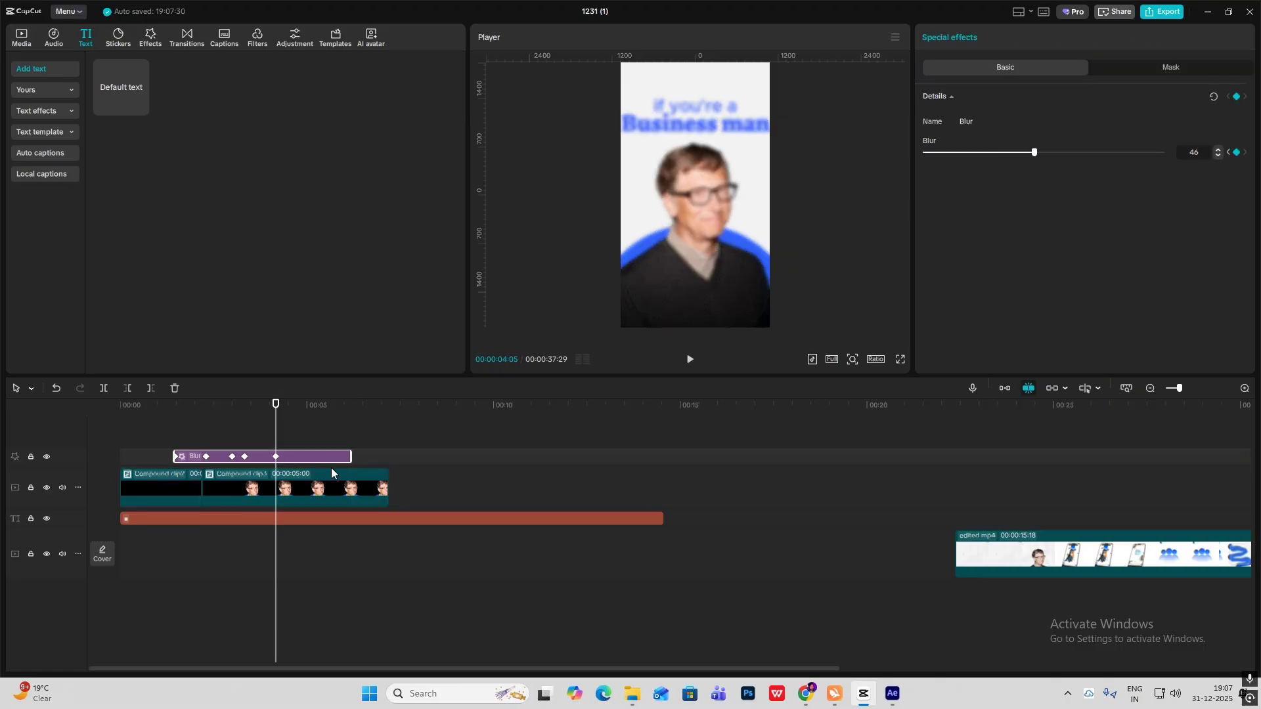
- Apply the Ease preset curve to the Blur effect between its keyframes at 00:00:03:10 and 00:00:04:05
{"action": "left_click", "coordinate": [245, 434]}
{"action": "left_click", "coordinate": [274, 456]}
{"action": "double_click", "coordinate": [278, 456]}
{"action": "left_click", "coordinate": [260, 515]}
{"action": "left_click", "coordinate": [270, 462]}
{"action": "left_click", "coordinate": [460, 571]}
{"action": "left_click", "coordinate": [532, 466]}
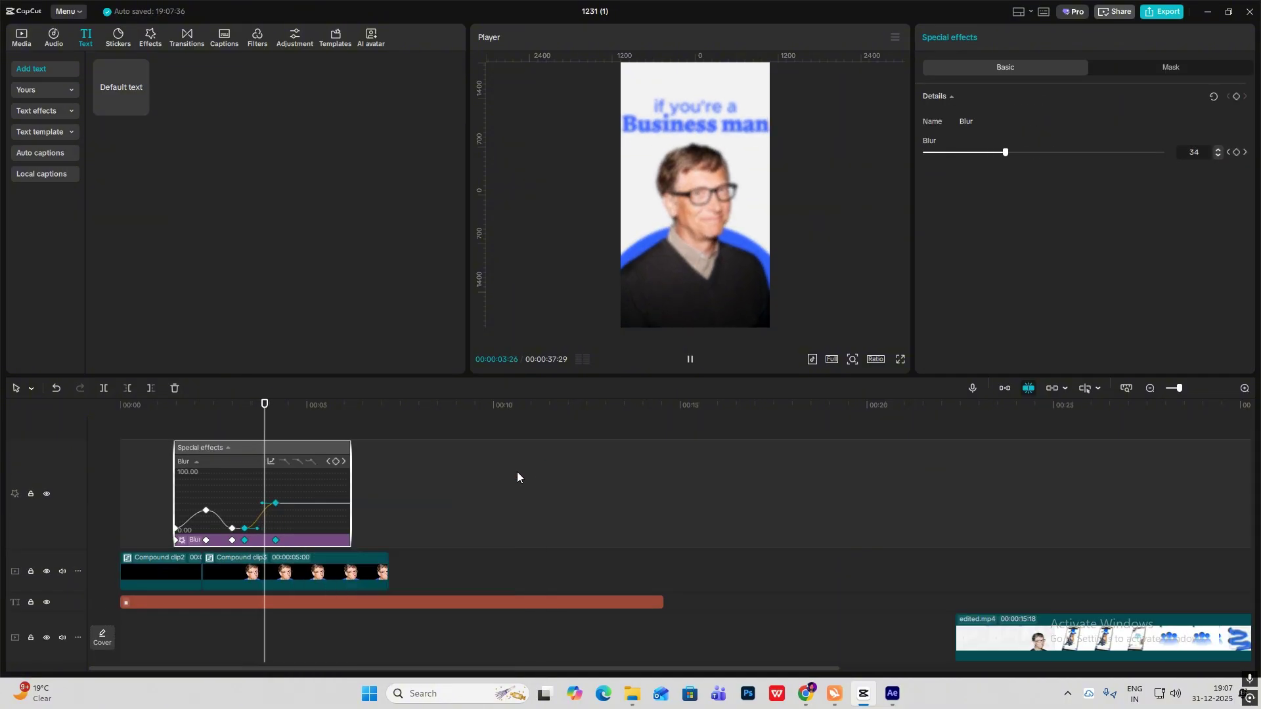
- Shift the peak blur keyframe slightly earlier, keyframe the blur back to 0 at 00:00:04:18, and preview it
{"action": "left_click_drag", "start_coordinate": [280, 448], "coordinate": [291, 448]}
{"action": "left_click_drag", "start_coordinate": [972, 152], "coordinate": [474, 349]}
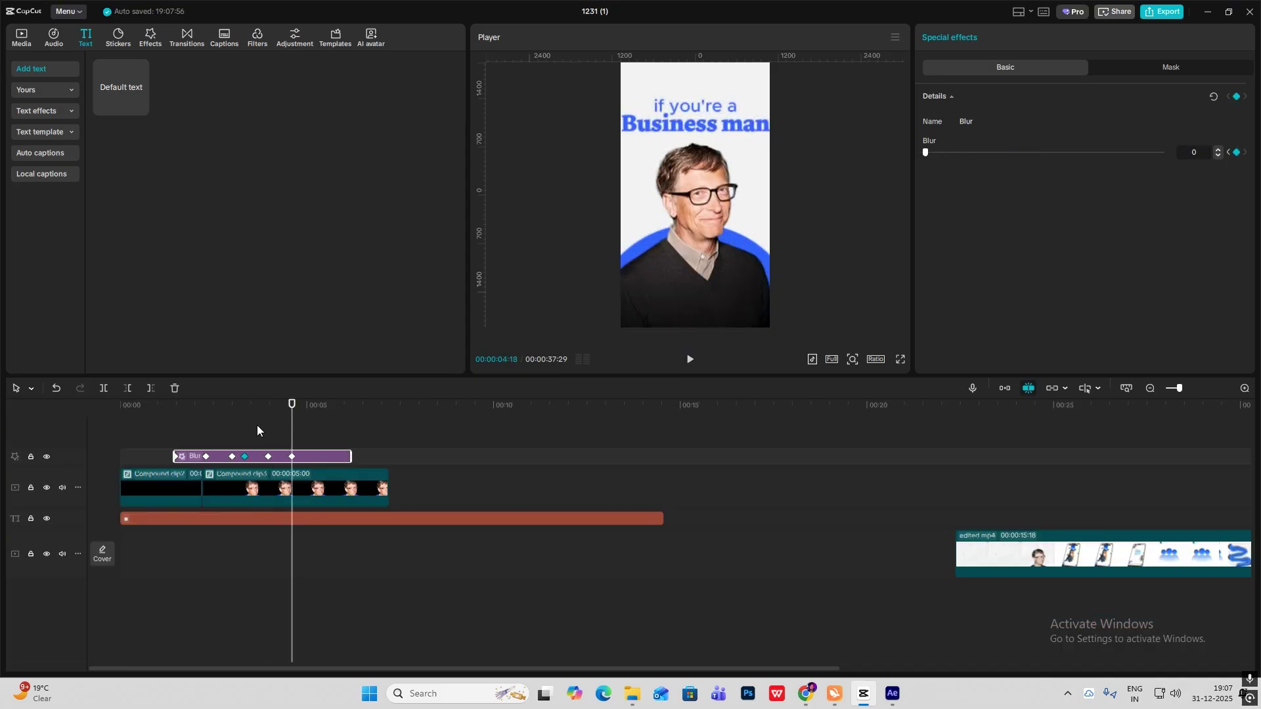
{"action": "left_click", "coordinate": [257, 425]}
{"action": "key", "text": "space"}
- Split the portrait compound clip at 00:00:04:05, delete the part behind the split, and play back the ending
{"action": "left_click", "coordinate": [277, 482]}
{"action": "key", "text": "ctrl+b"}
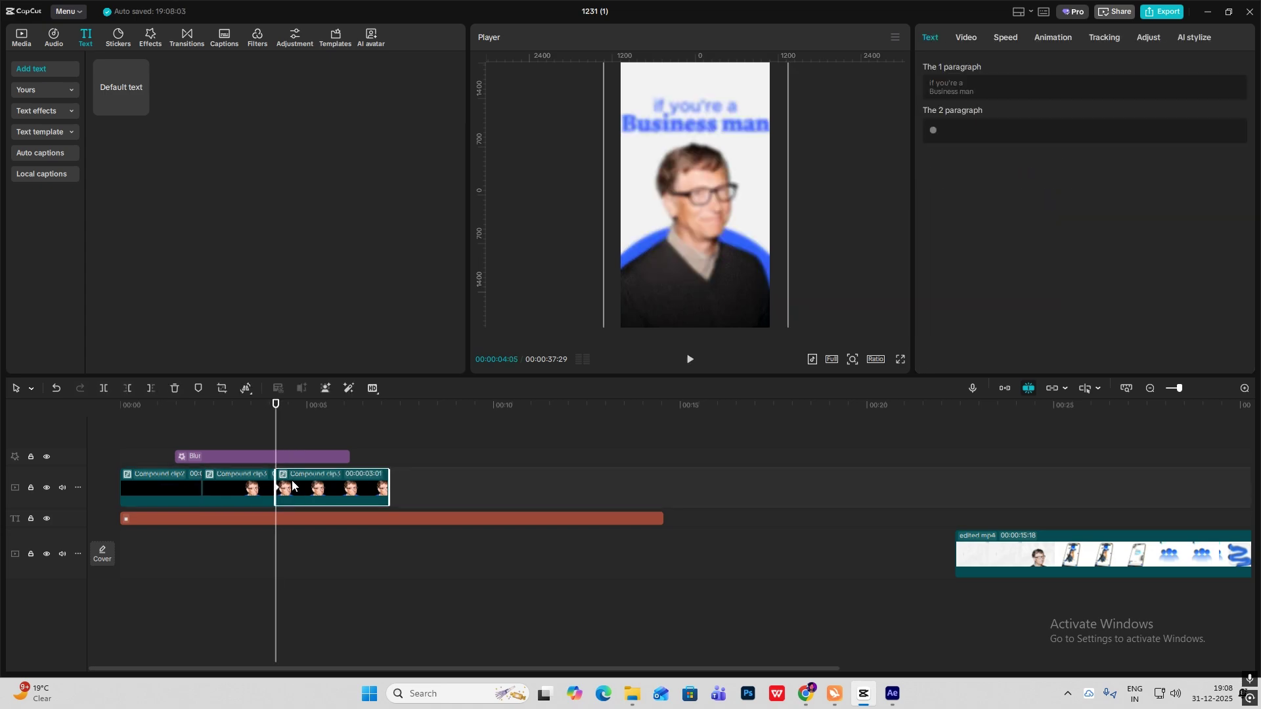
{"action": "key", "text": "Delete"}
{"action": "left_click", "coordinate": [252, 427]}
{"action": "key", "text": "space"}
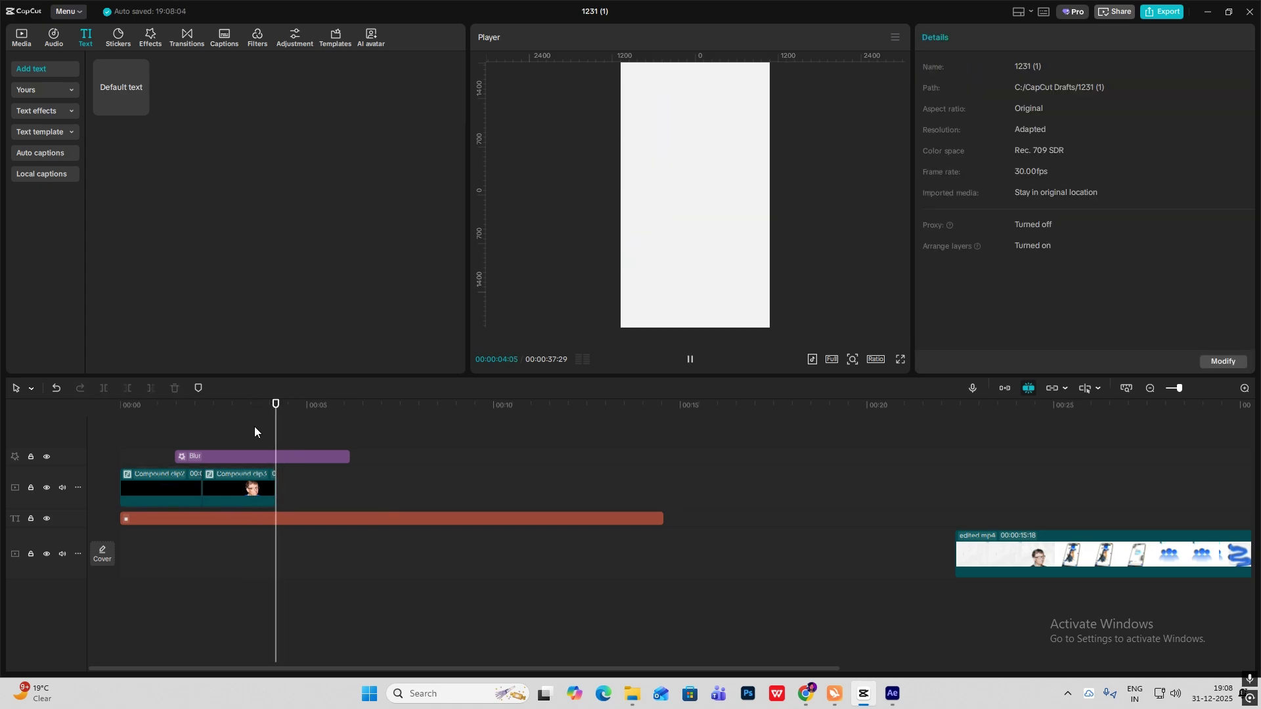
- Check the phone scene in the reference video, place phone ani.mov behind the portrait clip at 00:00:04:05, and preview the cut
{"action": "left_click_drag", "start_coordinate": [1026, 521], "coordinate": [1049, 524]}
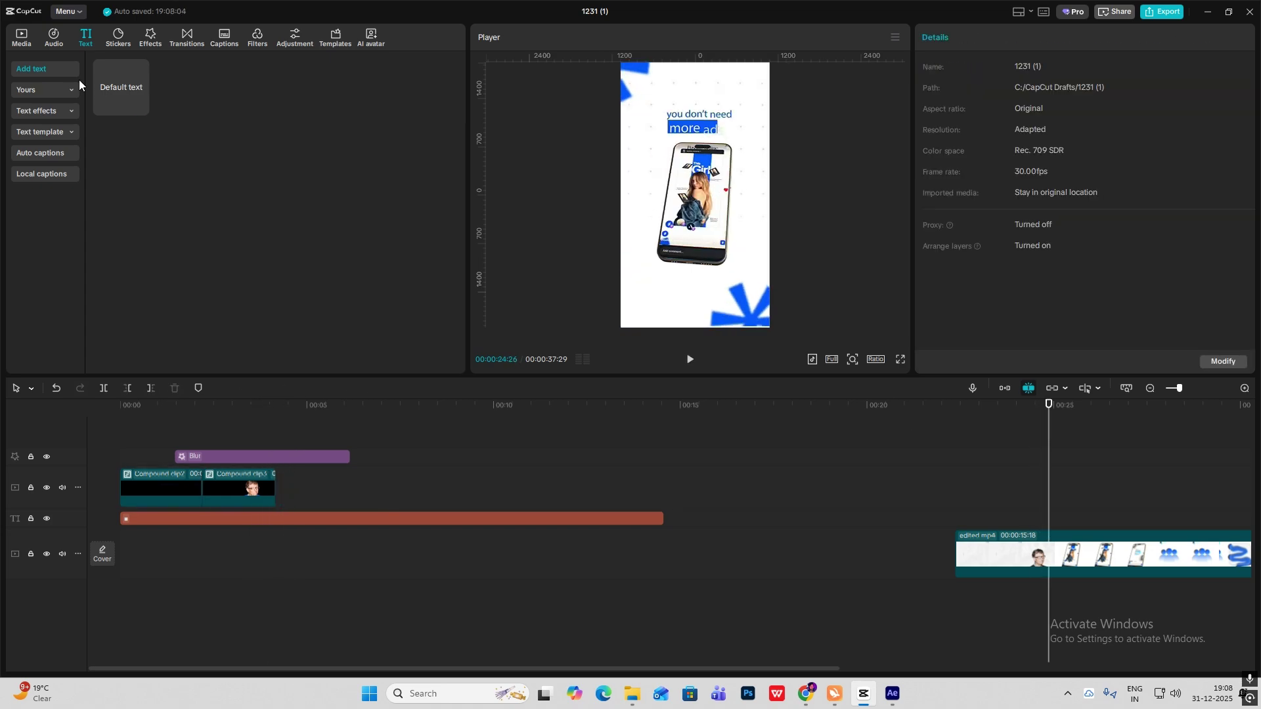
{"action": "left_click", "coordinate": [19, 38]}
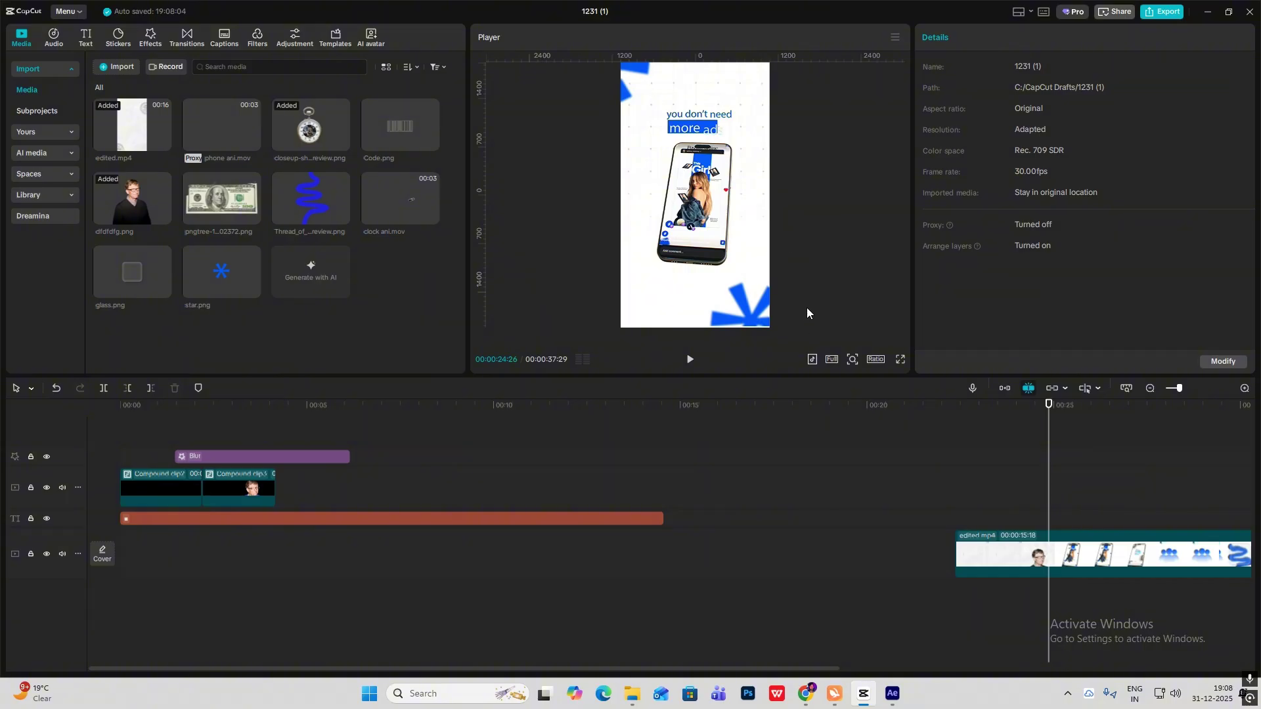
{"action": "mouse_move", "coordinate": [421, 204]}
{"action": "left_click_drag", "start_coordinate": [256, 146], "coordinate": [278, 488]}
{"action": "left_click", "coordinate": [276, 439]}
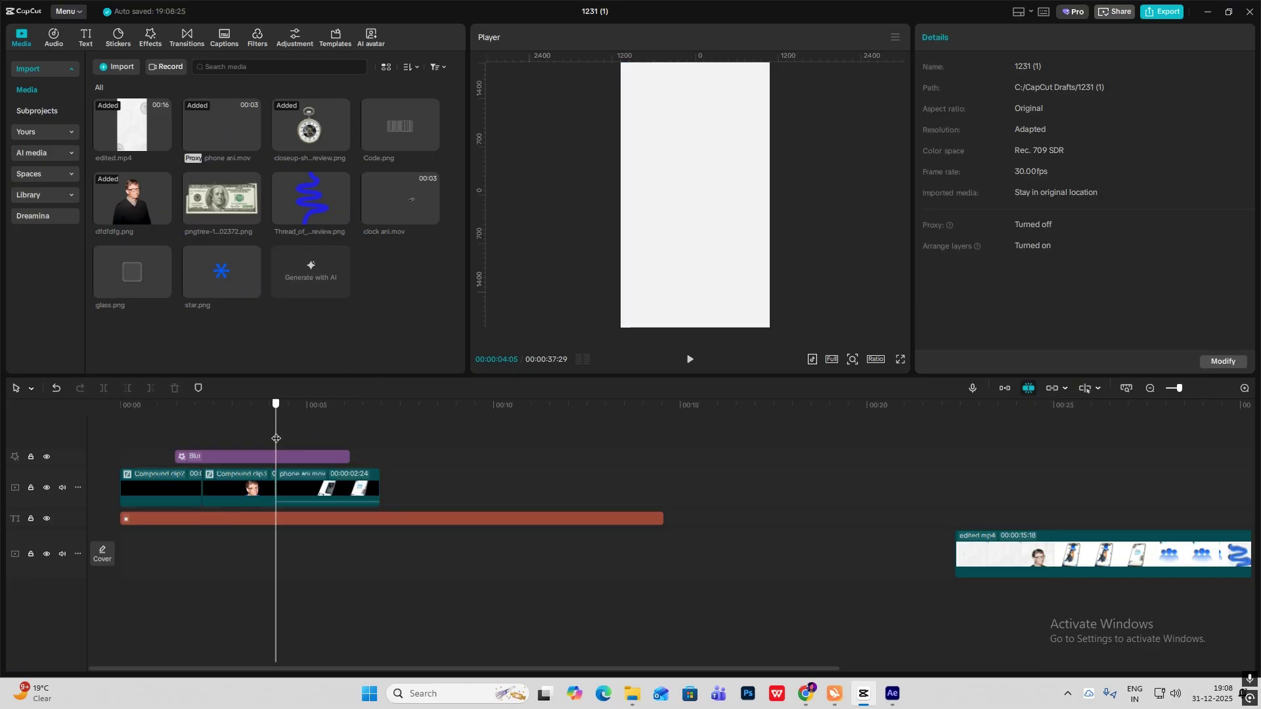
{"action": "left_click", "coordinate": [295, 456]}
{"action": "left_click", "coordinate": [292, 457]}
{"action": "left_click", "coordinate": [271, 435]}
{"action": "key", "text": "space"}
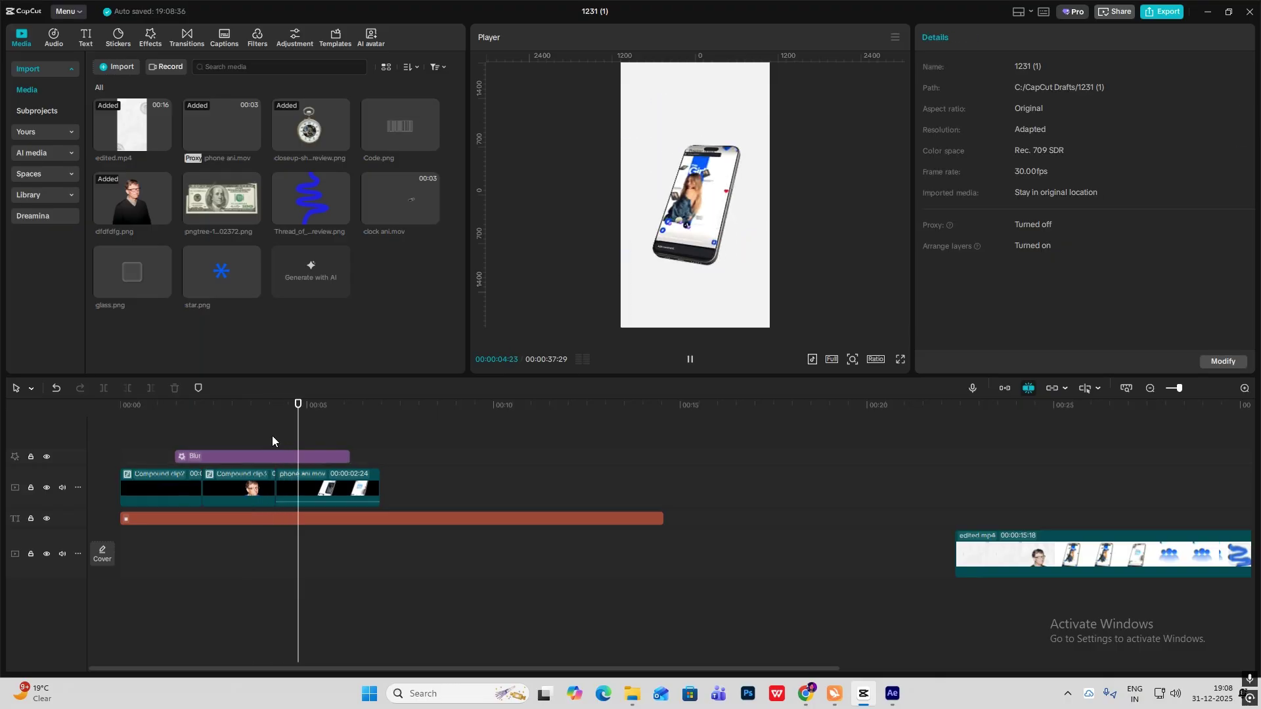
{"action": "left_click", "coordinate": [275, 422]}
{"action": "key", "text": "space"}
- Add two star.png copies at 00:00:04:05 in the frame's upper-left and lower-right corners and trim both to the phone clip's end
{"action": "left_click", "coordinate": [275, 427]}
{"action": "left_click_drag", "start_coordinate": [254, 284], "coordinate": [278, 475]}
{"action": "left_click_drag", "start_coordinate": [671, 219], "coordinate": [776, 314]}
{"action": "key", "text": "ctrl+c"}
{"action": "key", "text": "ctrl+v"}
{"action": "left_click_drag", "start_coordinate": [495, 469], "coordinate": [447, 552]}
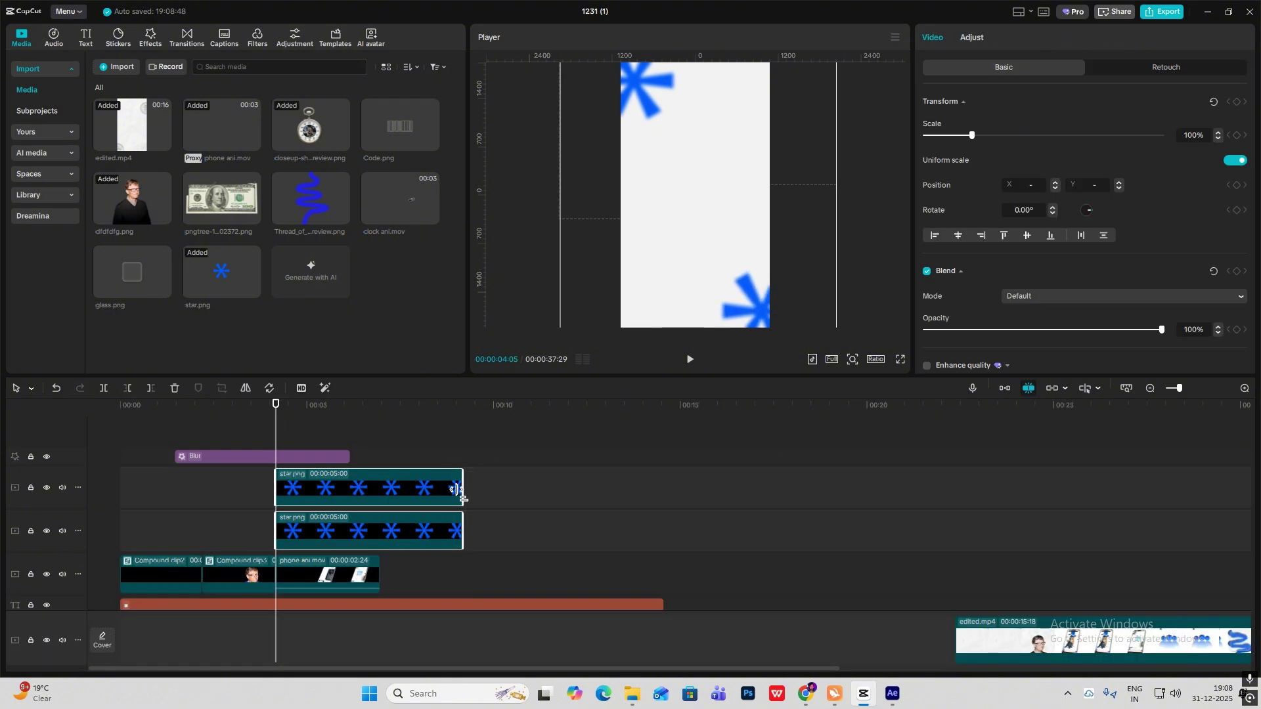
{"action": "left_click_drag", "start_coordinate": [462, 489], "coordinate": [379, 489]}
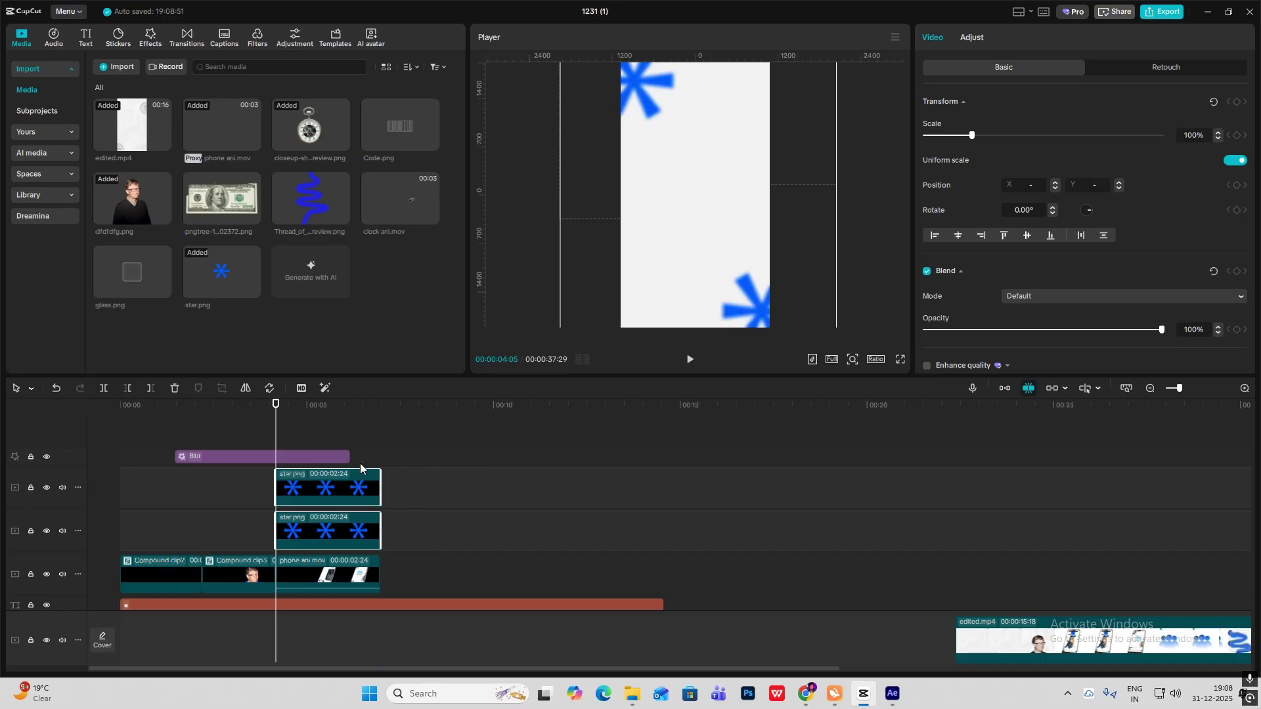
- Examine the phone scene in the reference video to see how the corner stars rotate
{"action": "left_click", "coordinate": [959, 544]}
{"action": "scroll", "coordinate": [959, 544], "scroll_direction": "down", "scroll_amount": 2}
{"action": "left_click", "coordinate": [1008, 530]}
{"action": "left_click_drag", "start_coordinate": [1008, 529], "coordinate": [1126, 552]}
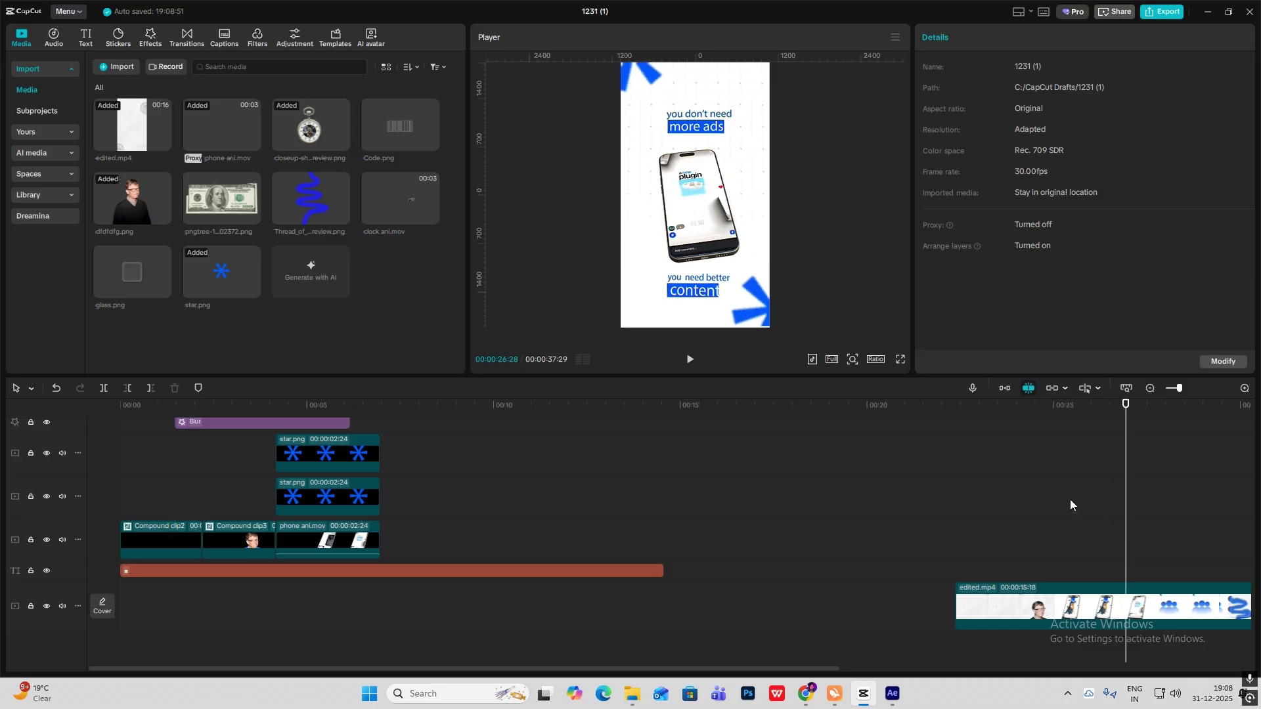
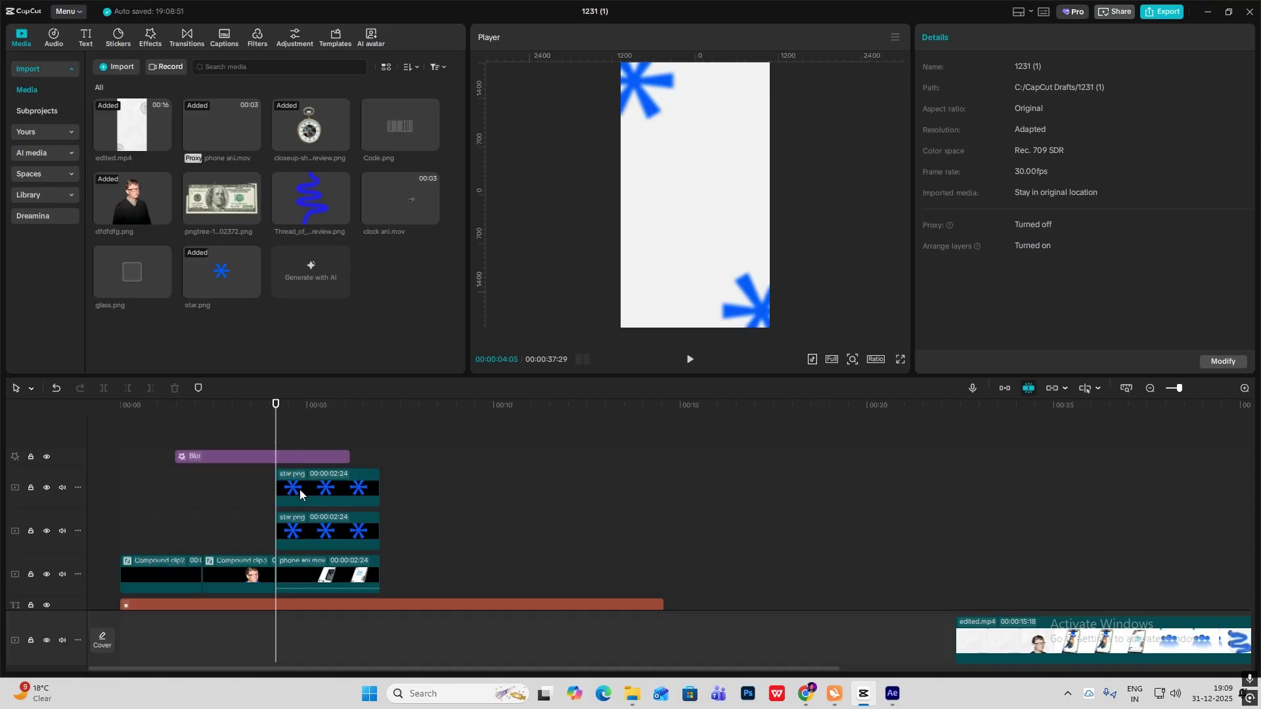
- Animate the lower-right star with transform keyframes from 0° at 00:00:04:05 to 168.58° rotation at 00:00:06:28, and preview it
{"action": "left_click", "coordinate": [297, 488]}
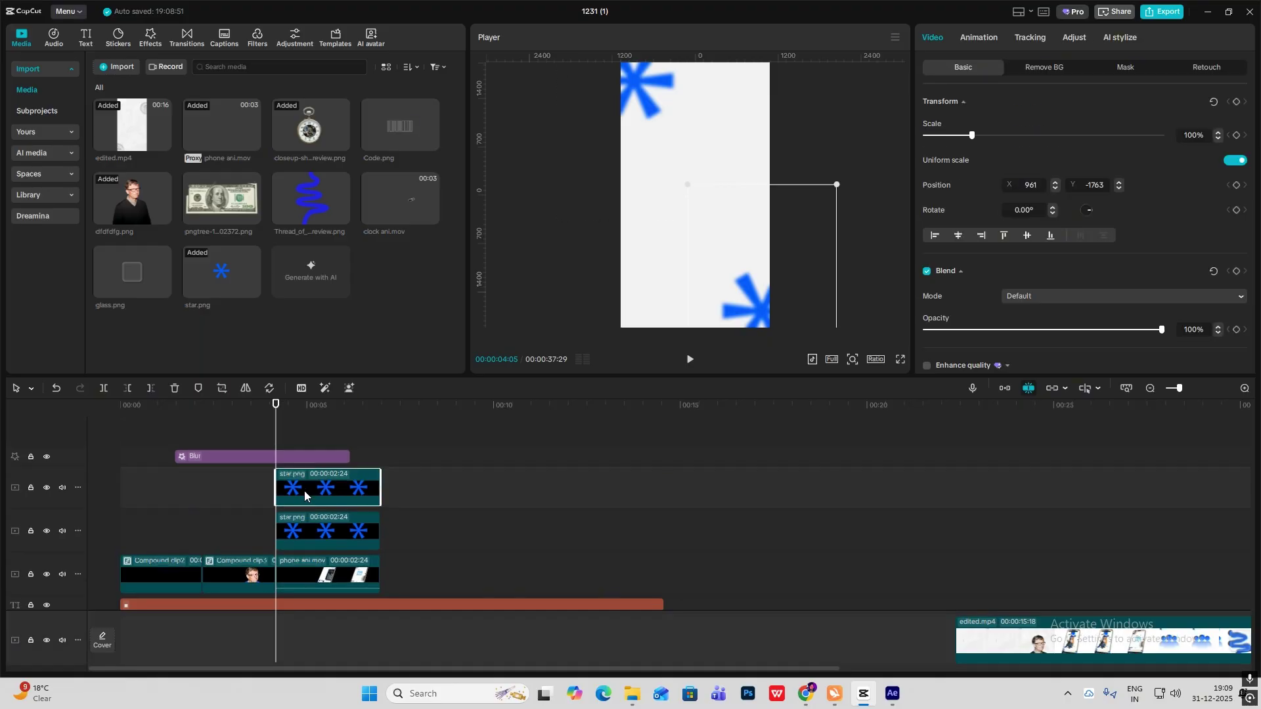
{"action": "left_click", "coordinate": [1236, 101]}
{"action": "left_click_drag", "start_coordinate": [273, 441], "coordinate": [377, 457]}
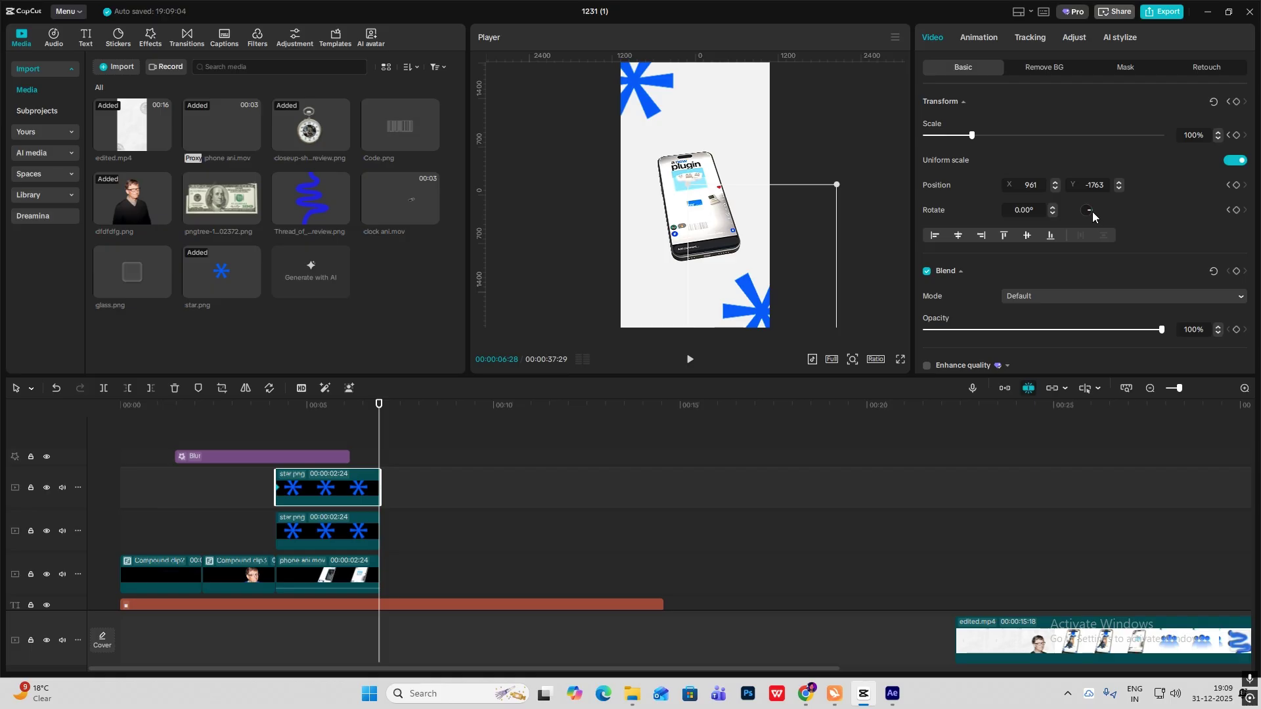
{"action": "left_click_drag", "start_coordinate": [1093, 211], "coordinate": [1065, 214]}
{"action": "left_click", "coordinate": [275, 426]}
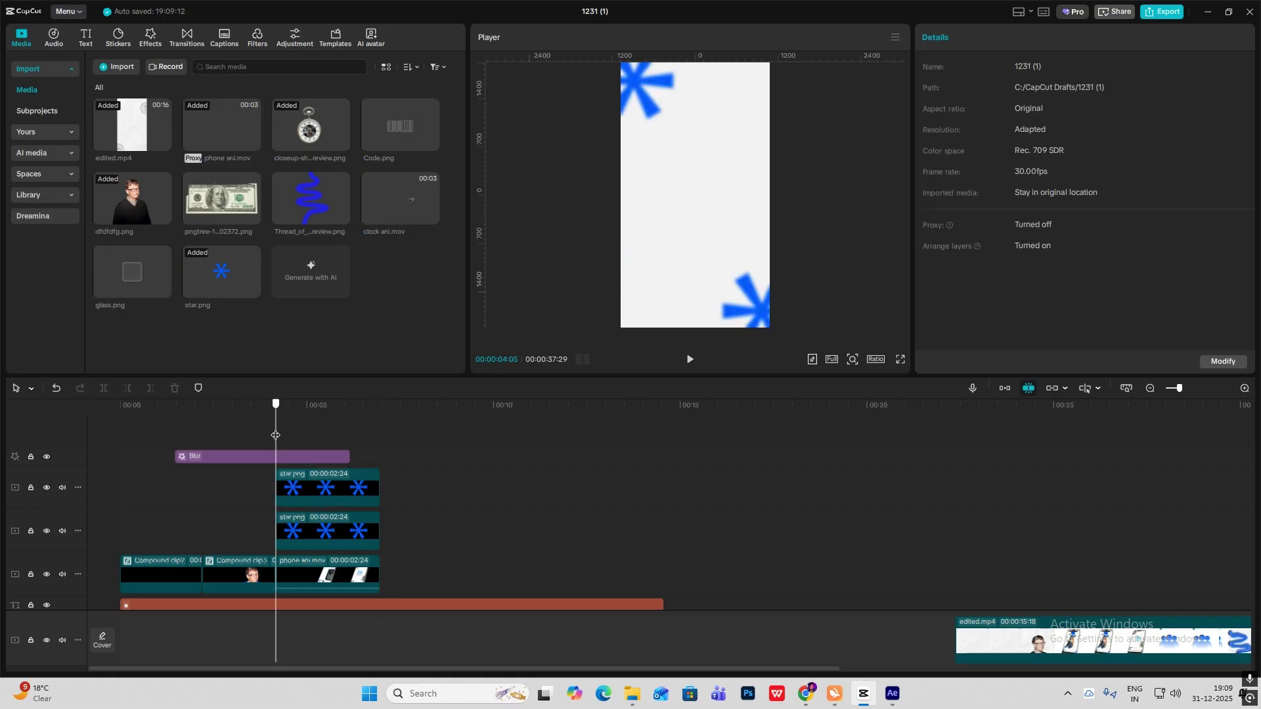
{"action": "key", "text": "space"}
{"action": "key", "text": "space"}
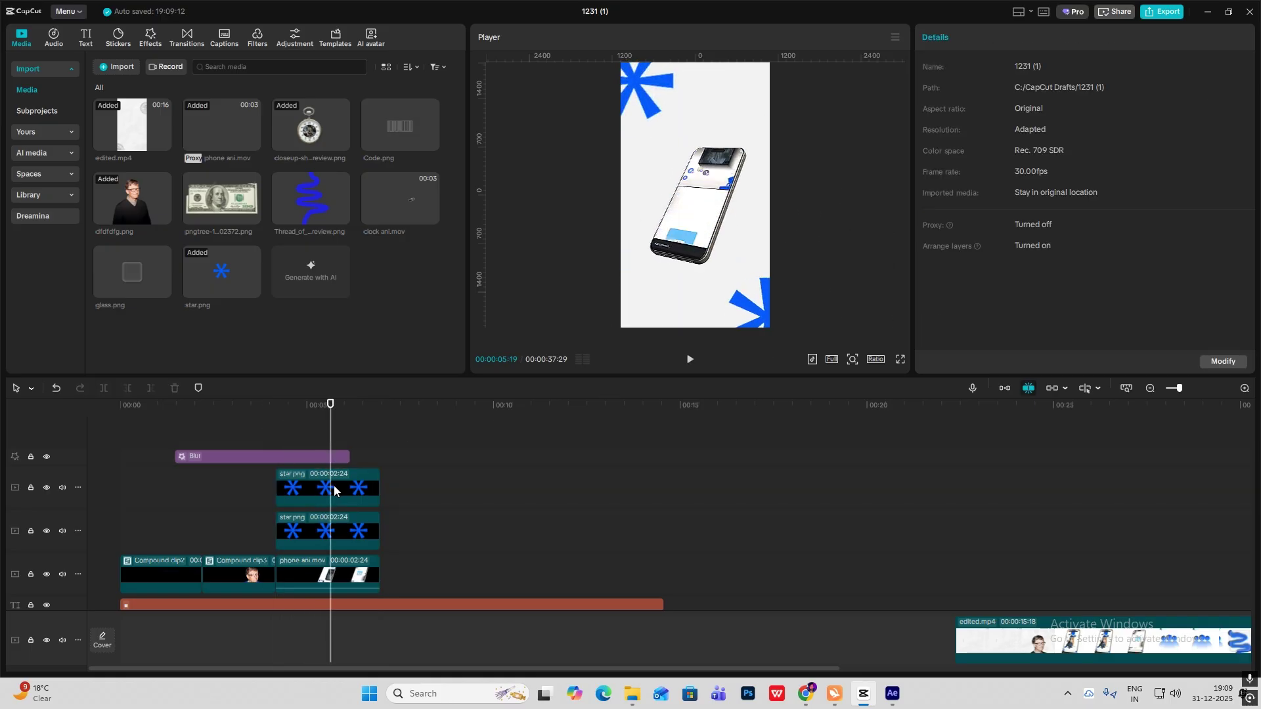
- Delete the upper-left star's clip and duplicate the animated lower-right star's clip at 00:00:04:05 on its own track
{"action": "left_click", "coordinate": [334, 487]}
{"action": "left_click", "coordinate": [341, 531]}
{"action": "key", "text": "Delete"}
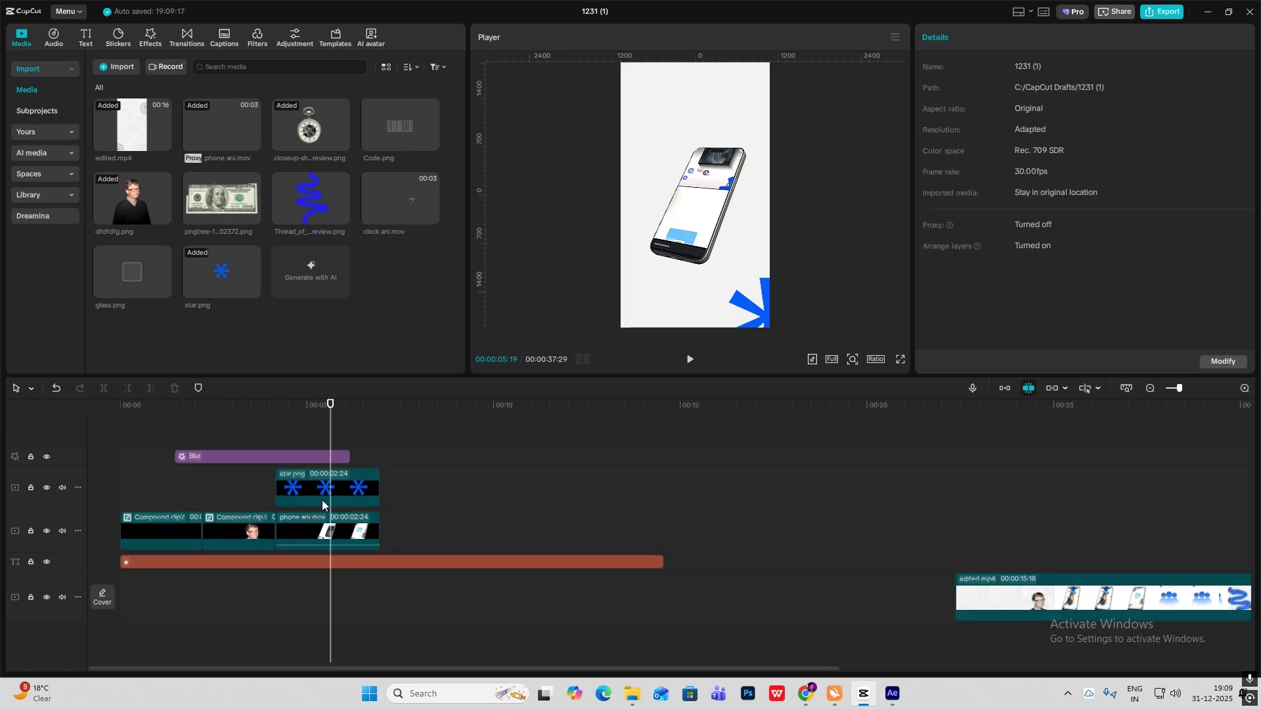
{"action": "left_click", "coordinate": [323, 501]}
{"action": "left_click_drag", "start_coordinate": [324, 501], "coordinate": [324, 491]}
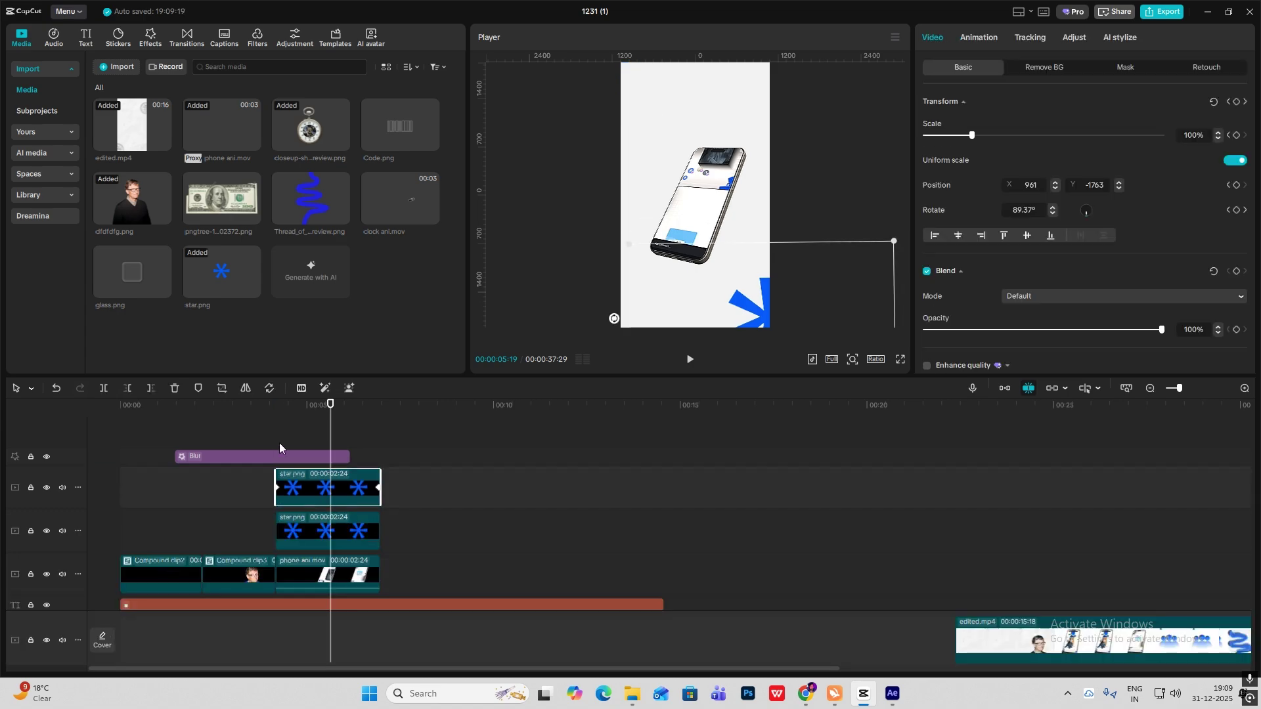
- Remove the duplicated star's position keyframes at both ends of the clip and move it to the frame's upper-left corner
{"action": "left_click", "coordinate": [275, 436]}
{"action": "left_click", "coordinate": [326, 490]}
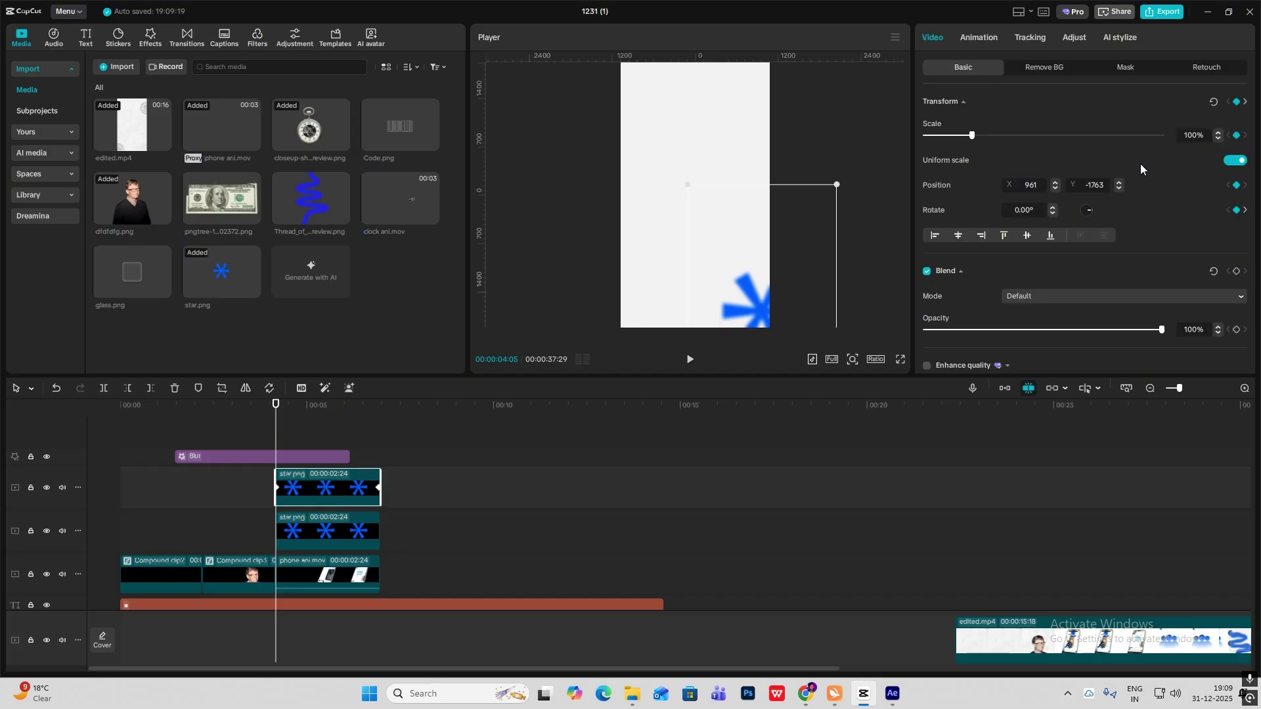
{"action": "left_click", "coordinate": [1235, 187]}
{"action": "left_click_drag", "start_coordinate": [276, 434], "coordinate": [380, 434]}
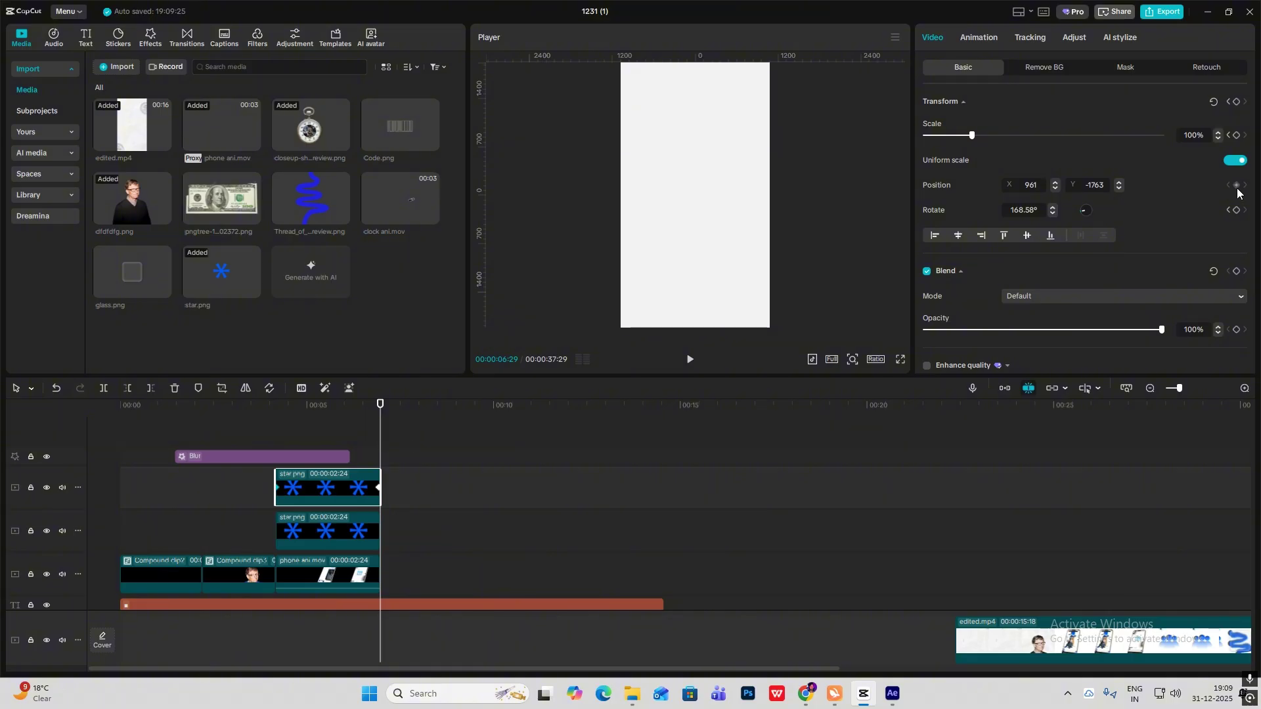
{"action": "key", "text": "Left"}
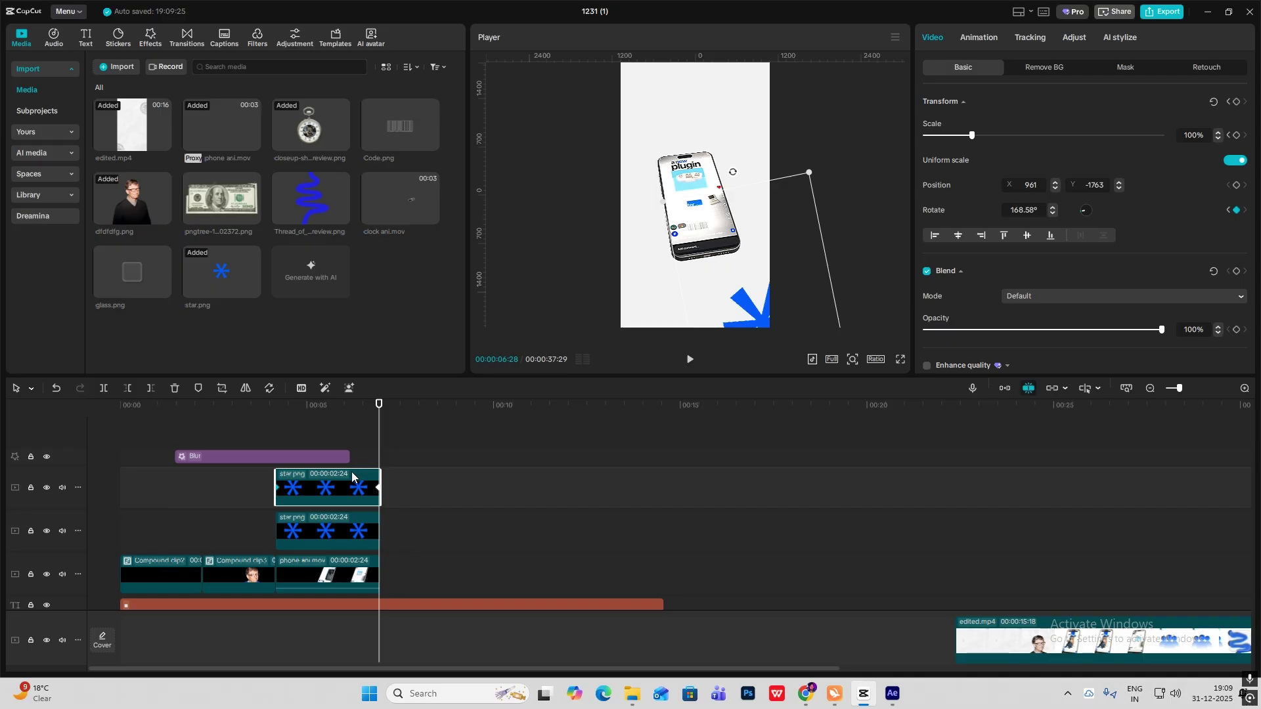
{"action": "left_click_drag", "start_coordinate": [751, 315], "coordinate": [614, 58]}
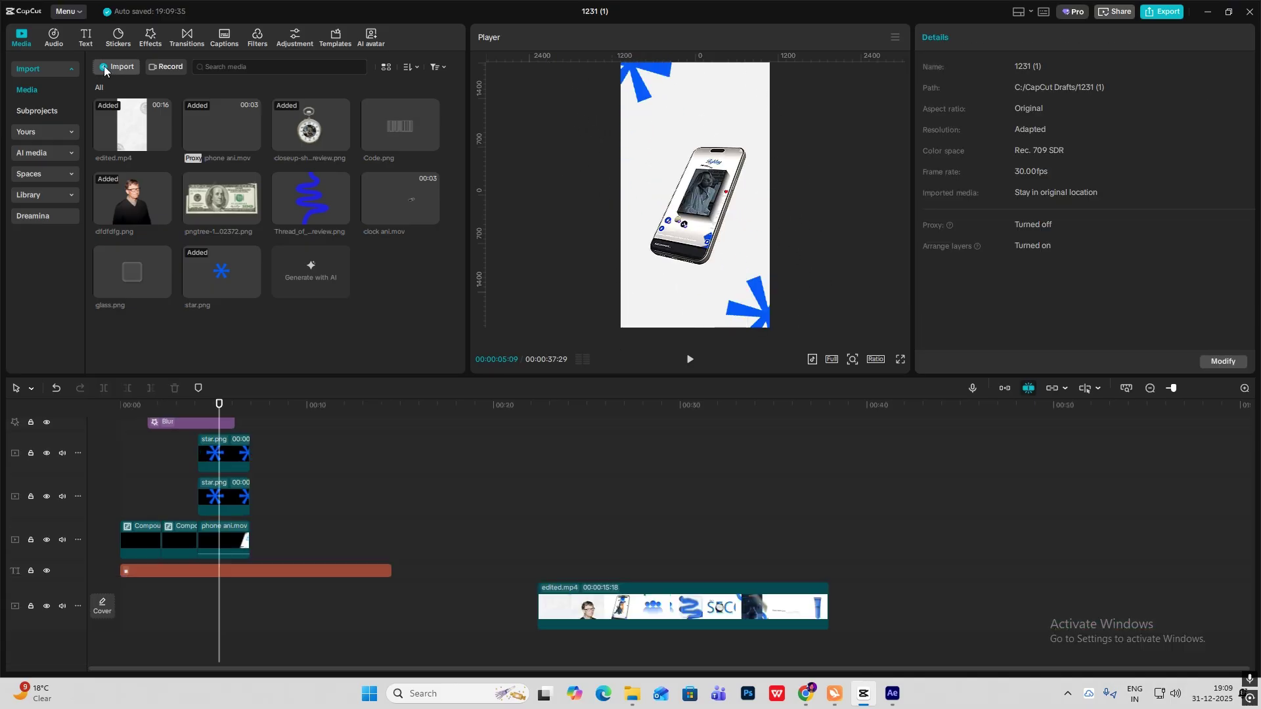
- Check the reference wording, add a "you don't need" text clip at the phone scene's start, and place its track below the blur effect
{"action": "left_click", "coordinate": [86, 40]}
{"action": "left_click_drag", "start_coordinate": [111, 104], "coordinate": [200, 434]}
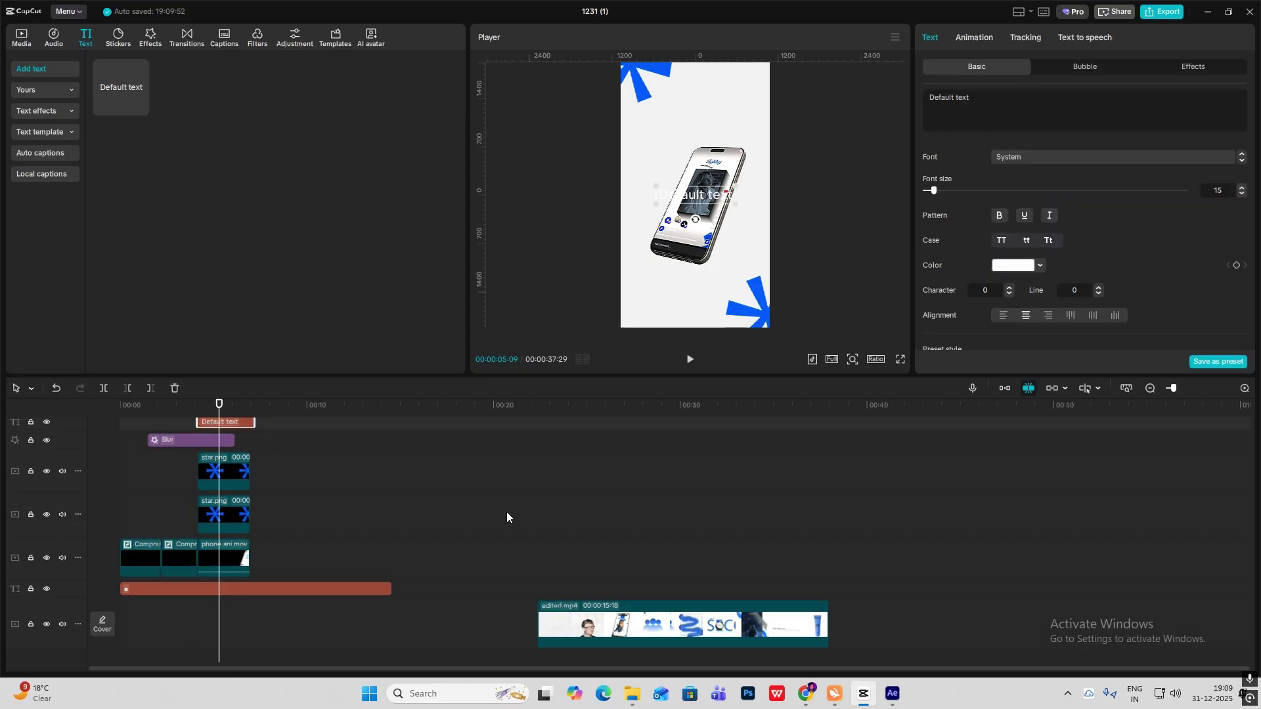
{"action": "left_click", "coordinate": [590, 569]}
{"action": "left_click", "coordinate": [624, 578]}
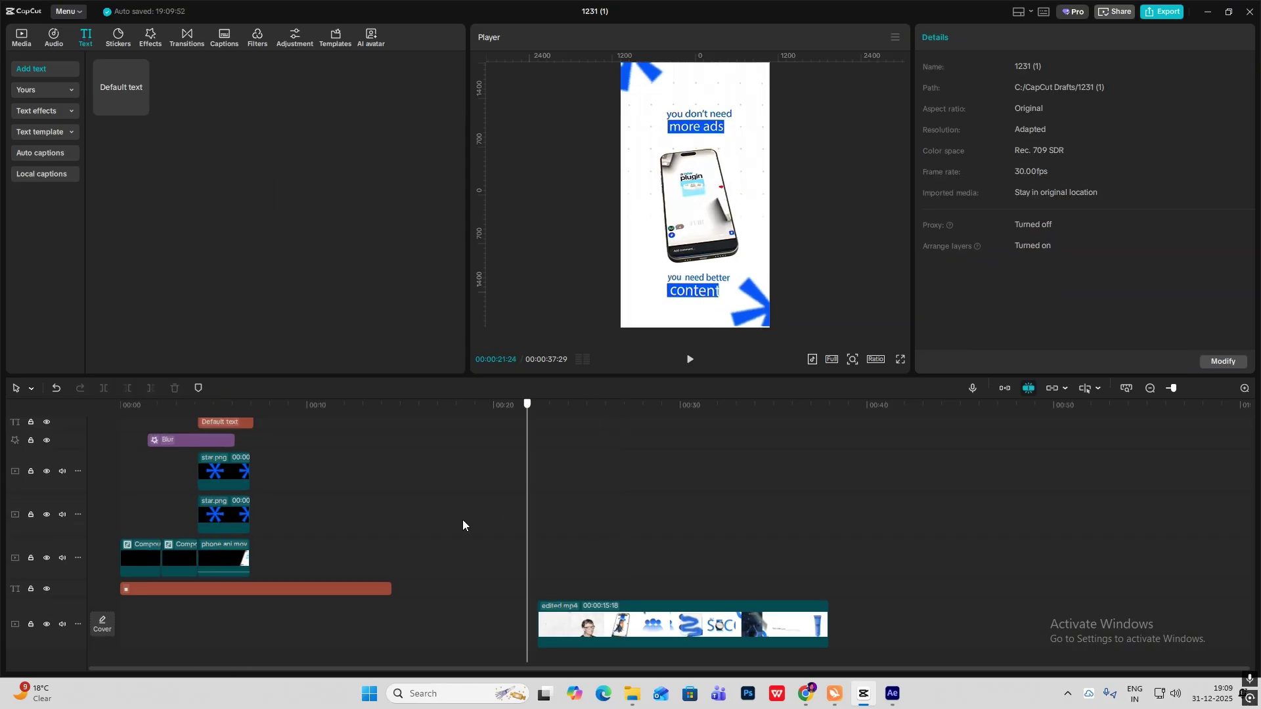
{"action": "left_click", "coordinate": [214, 424]}
{"action": "type", "text": "n't need"}
{"action": "left_click", "coordinate": [283, 589]}
{"action": "key", "text": "Delete"}
{"action": "left_click_drag", "start_coordinate": [225, 454], "coordinate": [225, 478]}
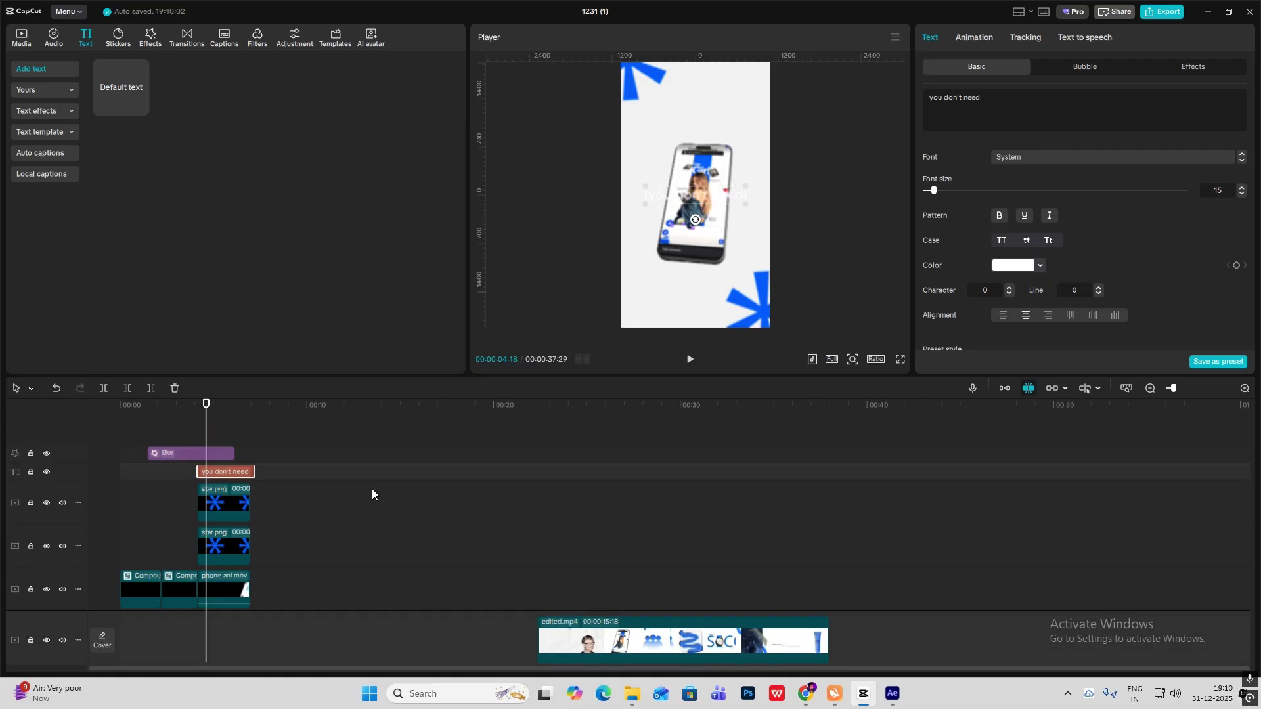
- Colour the "you don't need" text with the star's blue and centre it above the phone
{"action": "left_click", "coordinate": [1011, 266]}
{"action": "left_click", "coordinate": [966, 377]}
{"action": "left_click", "coordinate": [759, 312]}
{"action": "left_click_drag", "start_coordinate": [696, 196], "coordinate": [697, 112]}
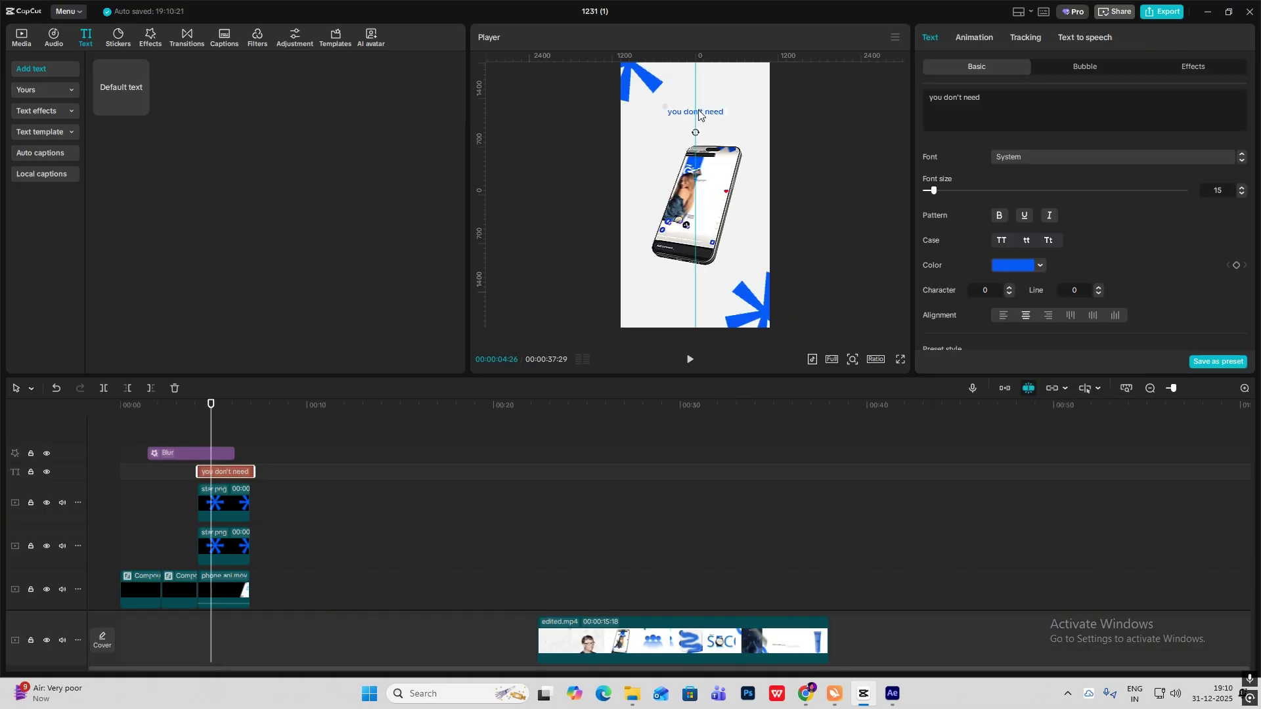
- Duplicate the text clip on the track above and change the copy to "more ads" in white RotwangPro-Black
{"action": "left_click_drag", "start_coordinate": [225, 472], "coordinate": [226, 461]}
{"action": "type", "text": "more ads"}
{"action": "left_click_drag", "start_coordinate": [982, 97], "coordinate": [757, 135]}
{"action": "left_click", "coordinate": [1013, 265]}
{"action": "left_click", "coordinate": [1013, 265]}
{"action": "left_click", "coordinate": [736, 249]}
{"action": "left_click", "coordinate": [237, 472]}
- Position the "more ads" text directly beneath the "you don't need" line, centred in the frame
{"action": "left_click", "coordinate": [853, 359]}
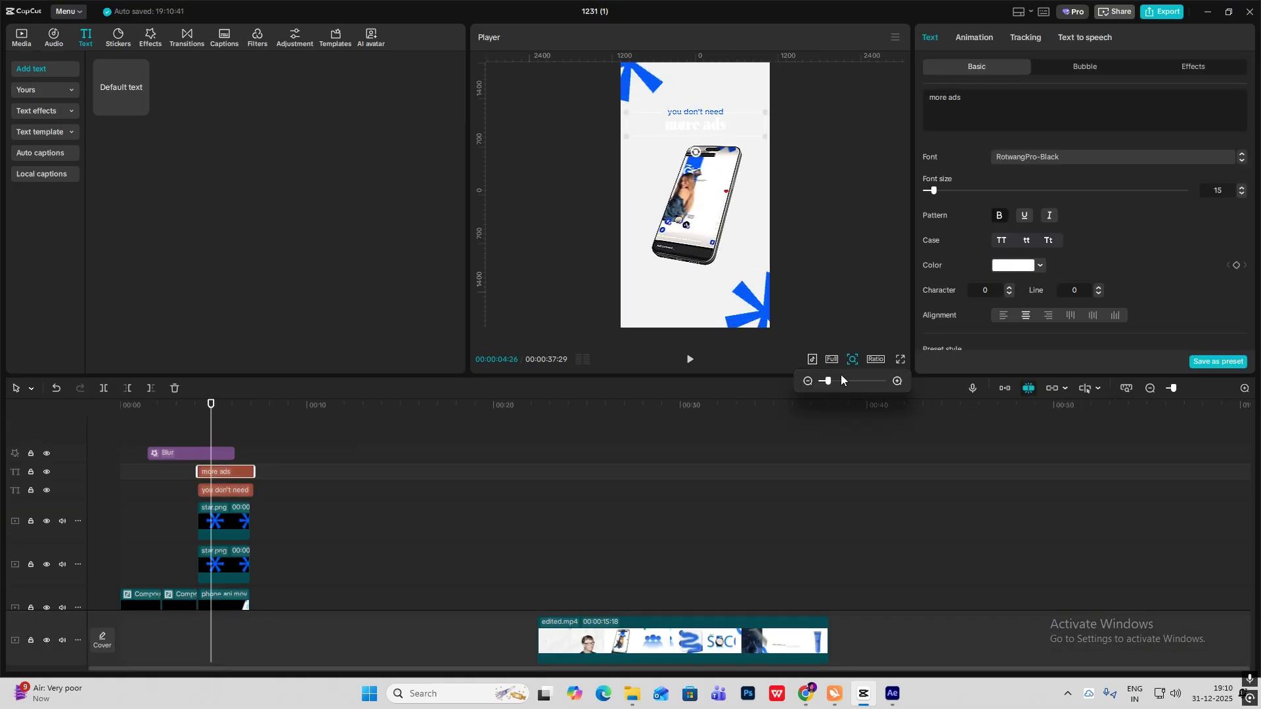
{"action": "left_click_drag", "start_coordinate": [829, 380], "coordinate": [844, 380]}
{"action": "left_click_drag", "start_coordinate": [888, 301], "coordinate": [888, 288]}
{"action": "left_click_drag", "start_coordinate": [695, 206], "coordinate": [696, 200]}
- Add another default text clip at the phone scene's start above "more ads" and clear its text
{"action": "left_click_drag", "start_coordinate": [139, 106], "coordinate": [204, 472]}
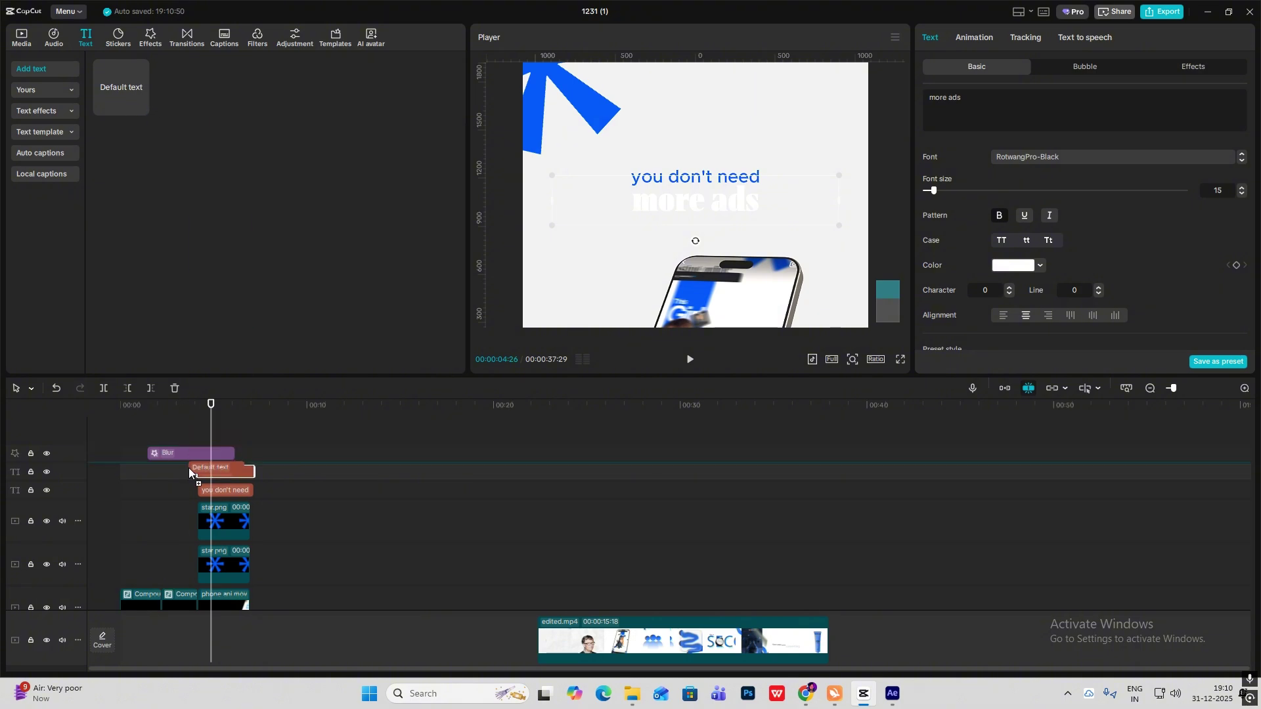
{"action": "left_click", "coordinate": [1010, 111]}
{"action": "key", "text": "ctrl+a"}
{"action": "key", "text": "BackSpace"}
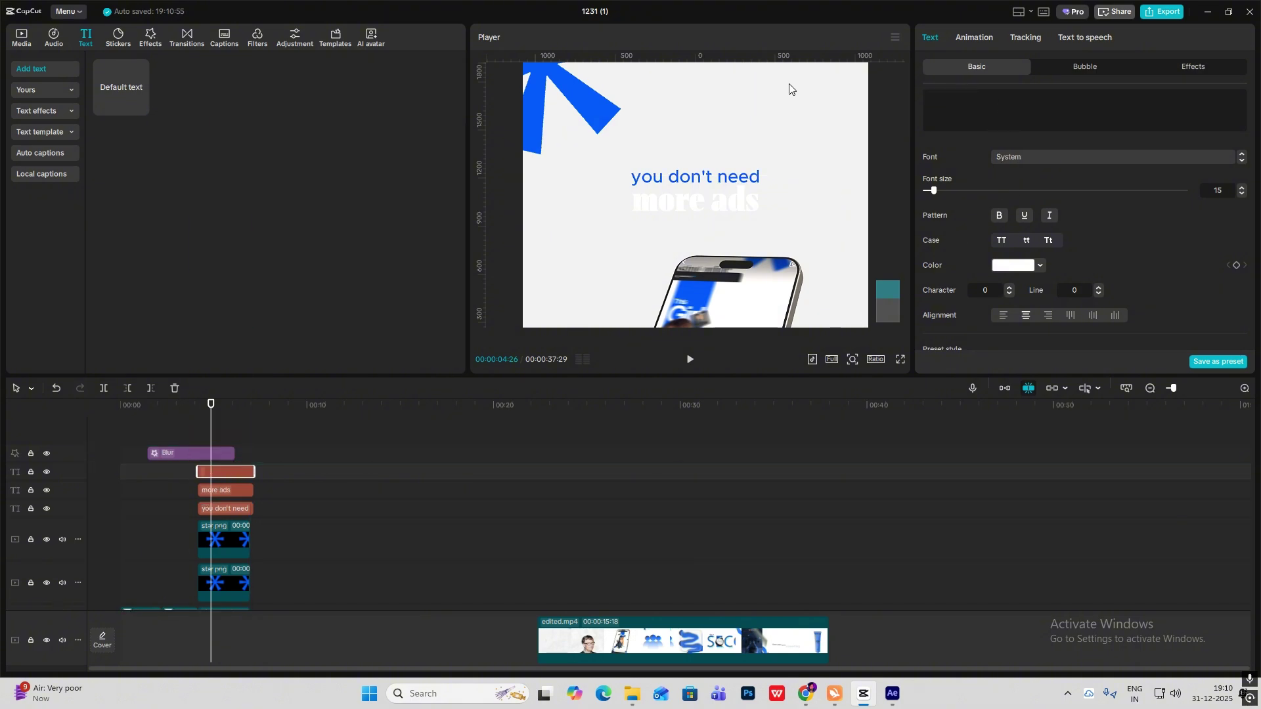
- Enable the blank text clip's background and colour it with the star's blue, 005BFF
{"action": "left_click", "coordinate": [1022, 265]}
{"action": "left_click", "coordinate": [1081, 271]}
{"action": "scroll", "coordinate": [1082, 270], "scroll_direction": "down", "scroll_amount": 10}
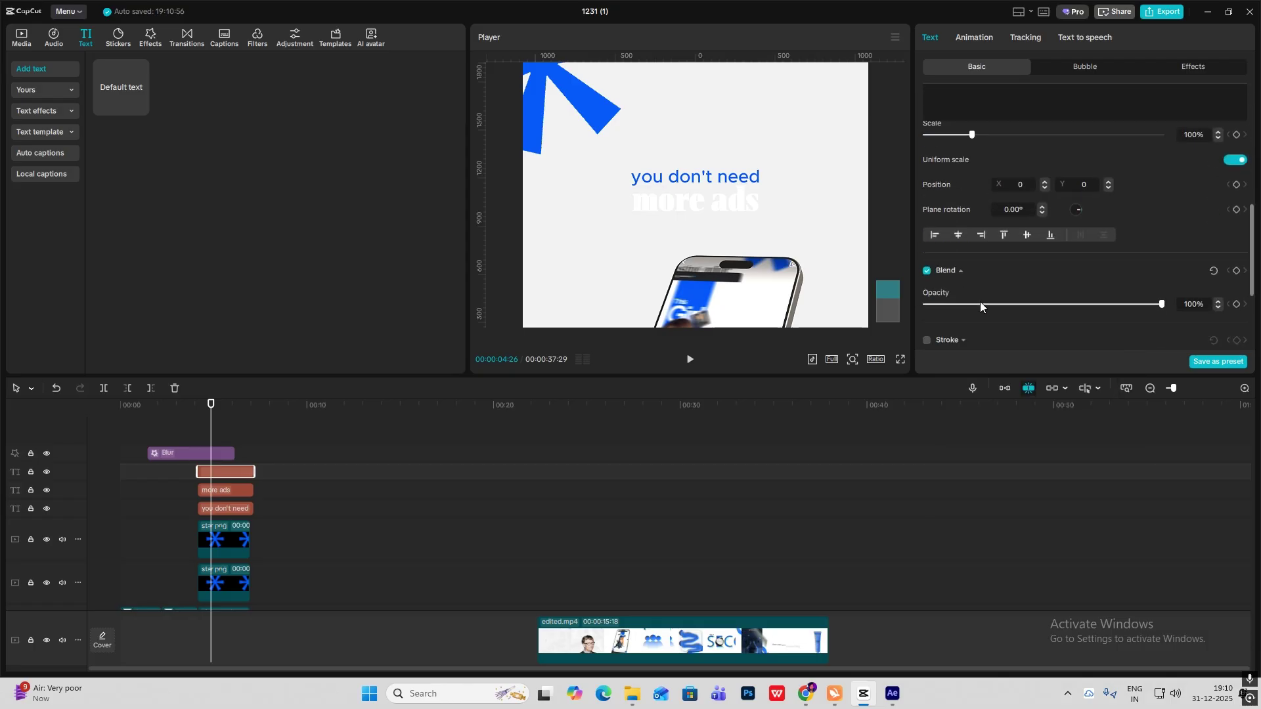
{"action": "left_click", "coordinate": [927, 245]}
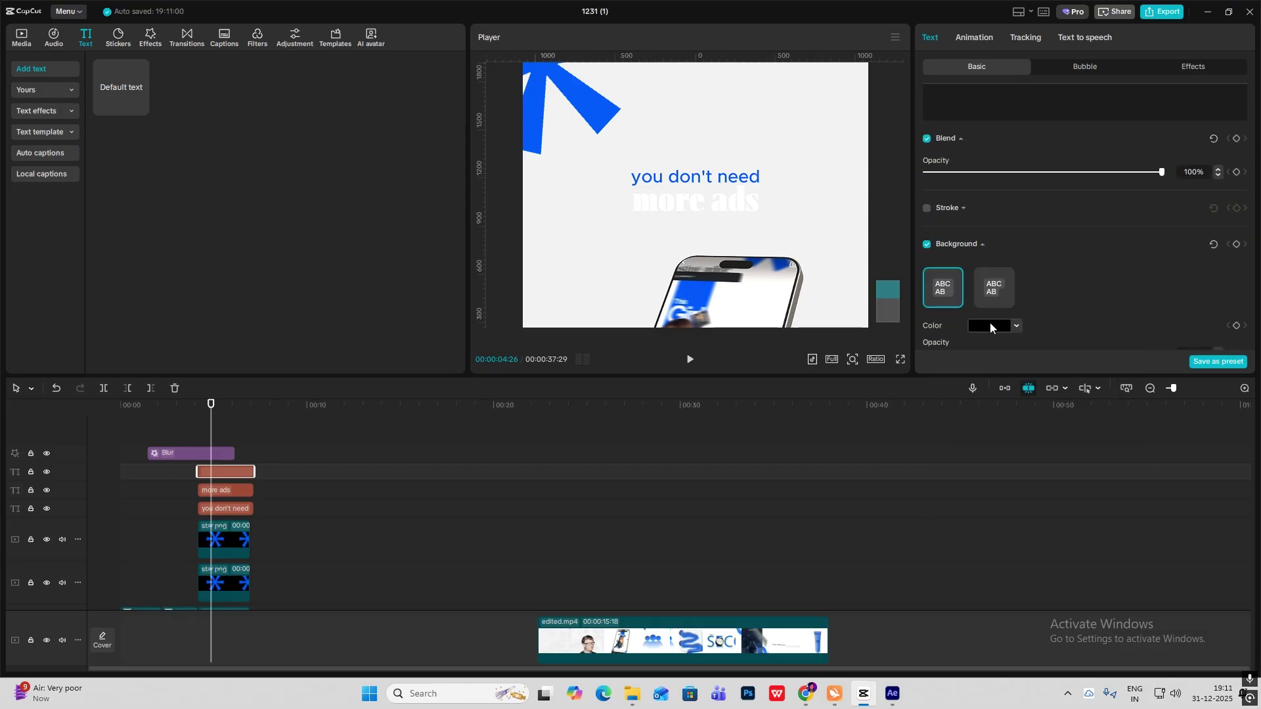
{"action": "left_click", "coordinate": [991, 327]}
{"action": "left_click", "coordinate": [945, 438]}
{"action": "left_click", "coordinate": [576, 96]}
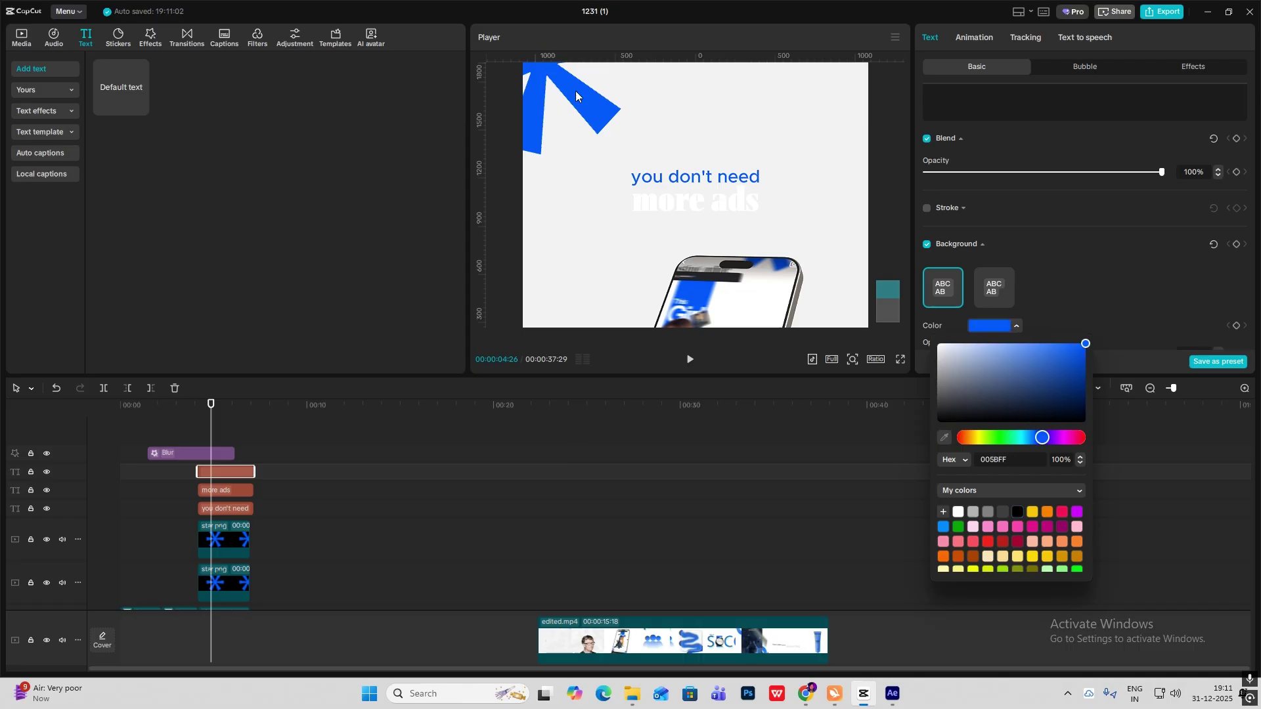
{"action": "left_click", "coordinate": [1017, 279]}
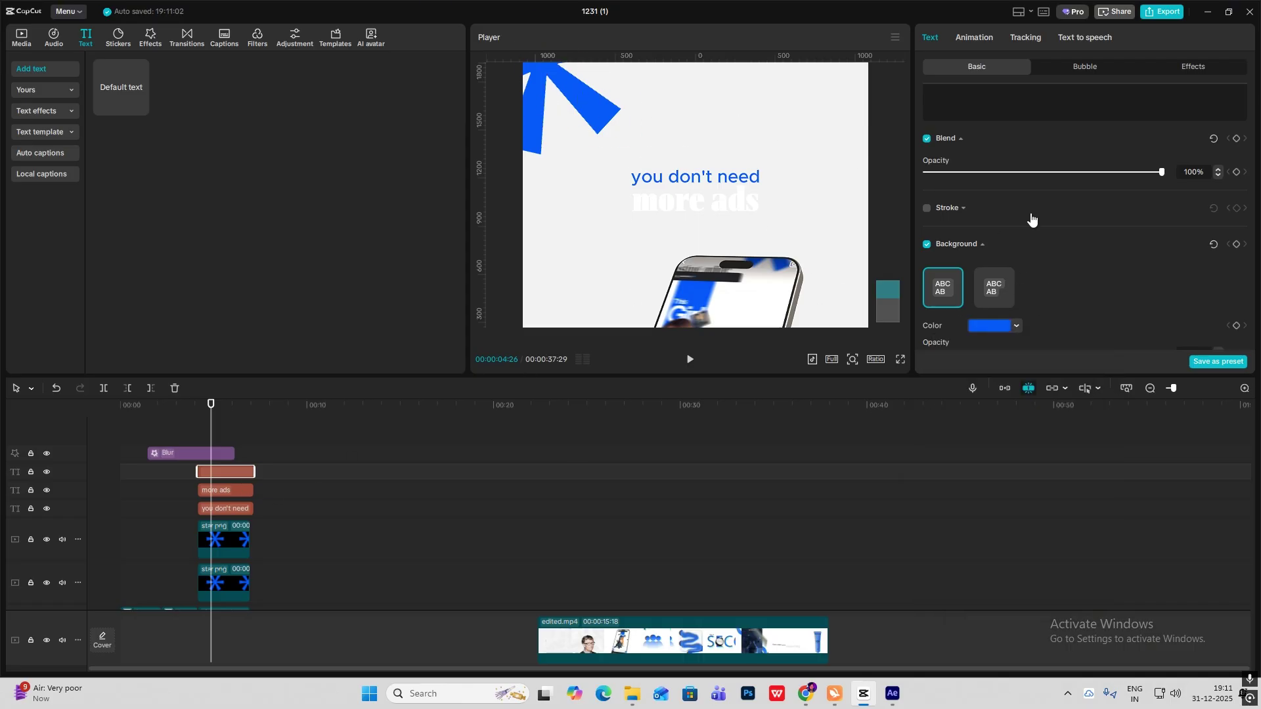
{"action": "scroll", "coordinate": [999, 217], "scroll_direction": "up", "scroll_amount": 5}
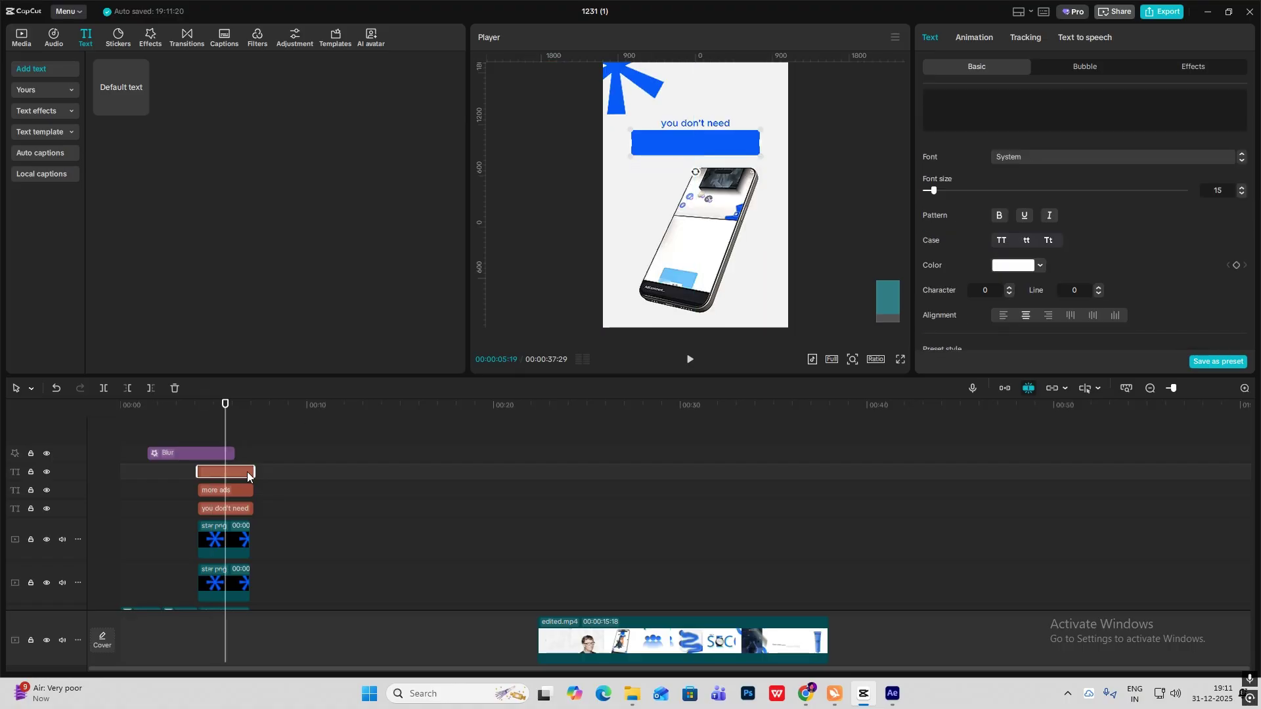
- Move the blue bar's clip beneath the "more ads" track and align the bar behind the "more ads" text
{"action": "left_click", "coordinate": [241, 494]}
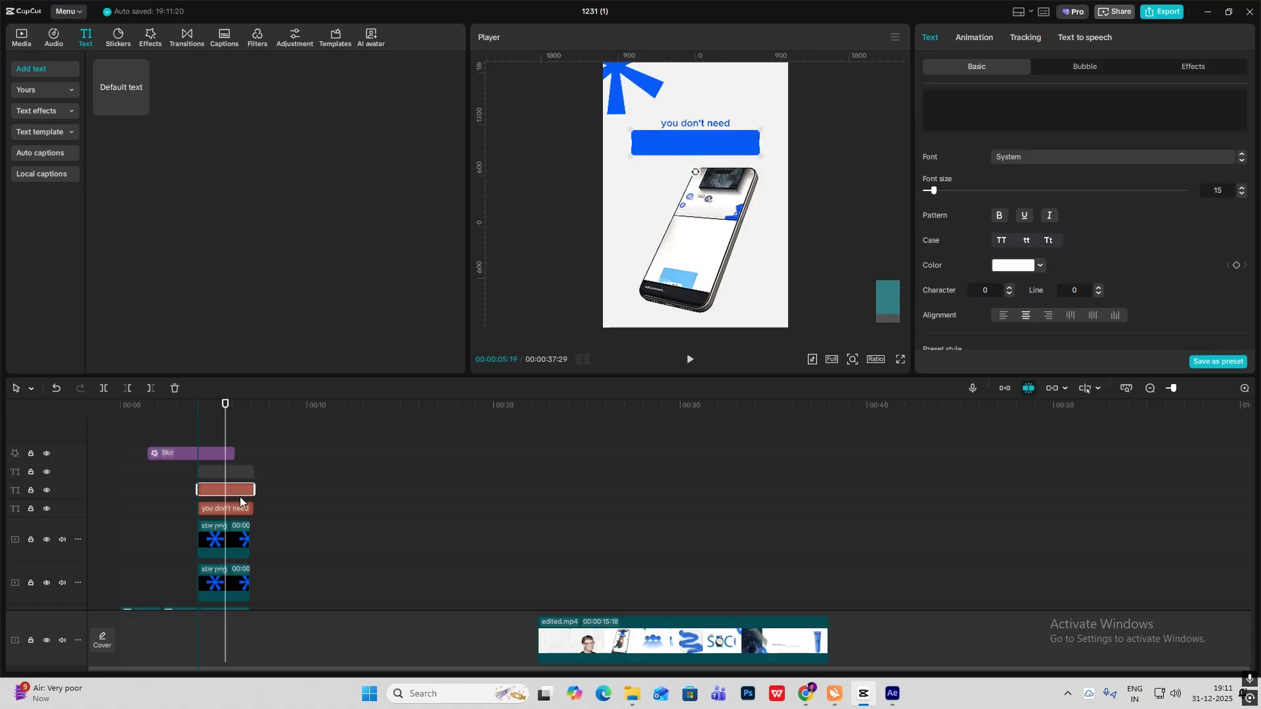
{"action": "left_click", "coordinate": [853, 361]}
{"action": "left_click_drag", "start_coordinate": [834, 381], "coordinate": [854, 380]}
{"action": "left_click_drag", "start_coordinate": [890, 302], "coordinate": [890, 280]}
{"action": "left_click_drag", "start_coordinate": [758, 219], "coordinate": [758, 210]}
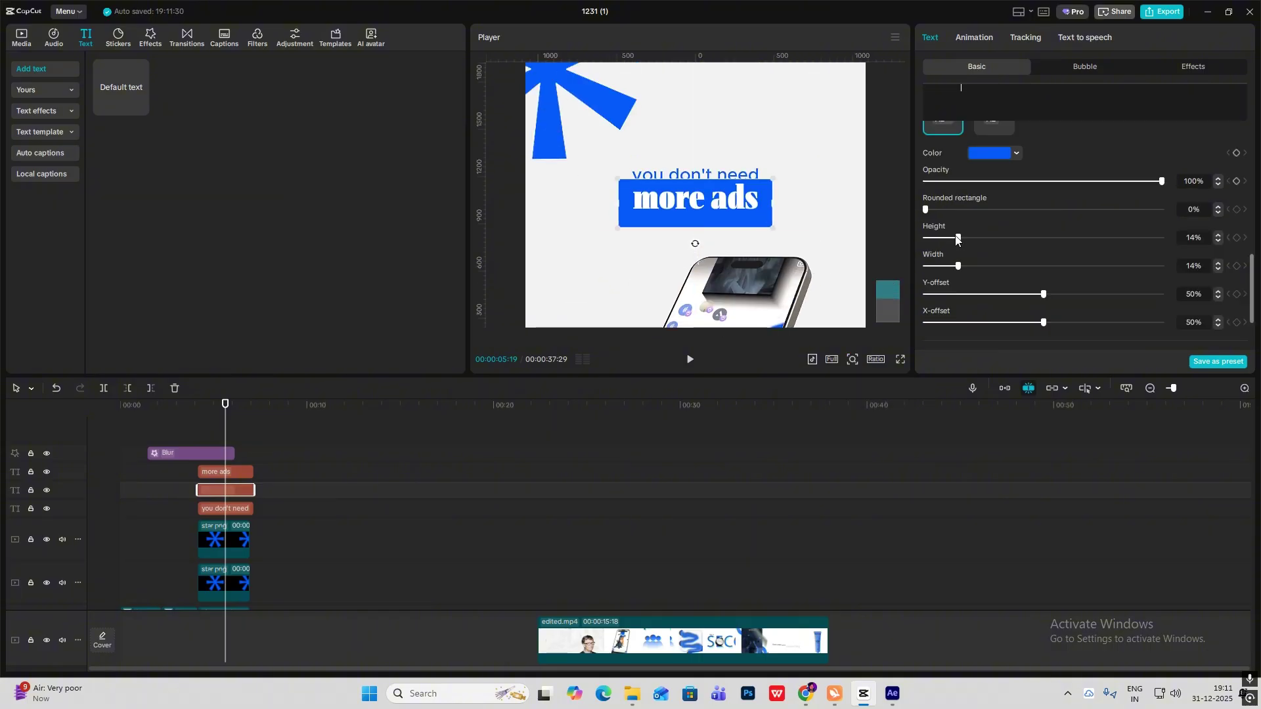
- Fit the blue bar to "more ads" with minimum background height and width and a non-uniform scale of 92% width and 90% height
{"action": "left_click_drag", "start_coordinate": [958, 239], "coordinate": [874, 242]}
{"action": "left_click_drag", "start_coordinate": [959, 266], "coordinate": [917, 269]}
{"action": "scroll", "coordinate": [1066, 204], "scroll_direction": "up", "scroll_amount": 6}
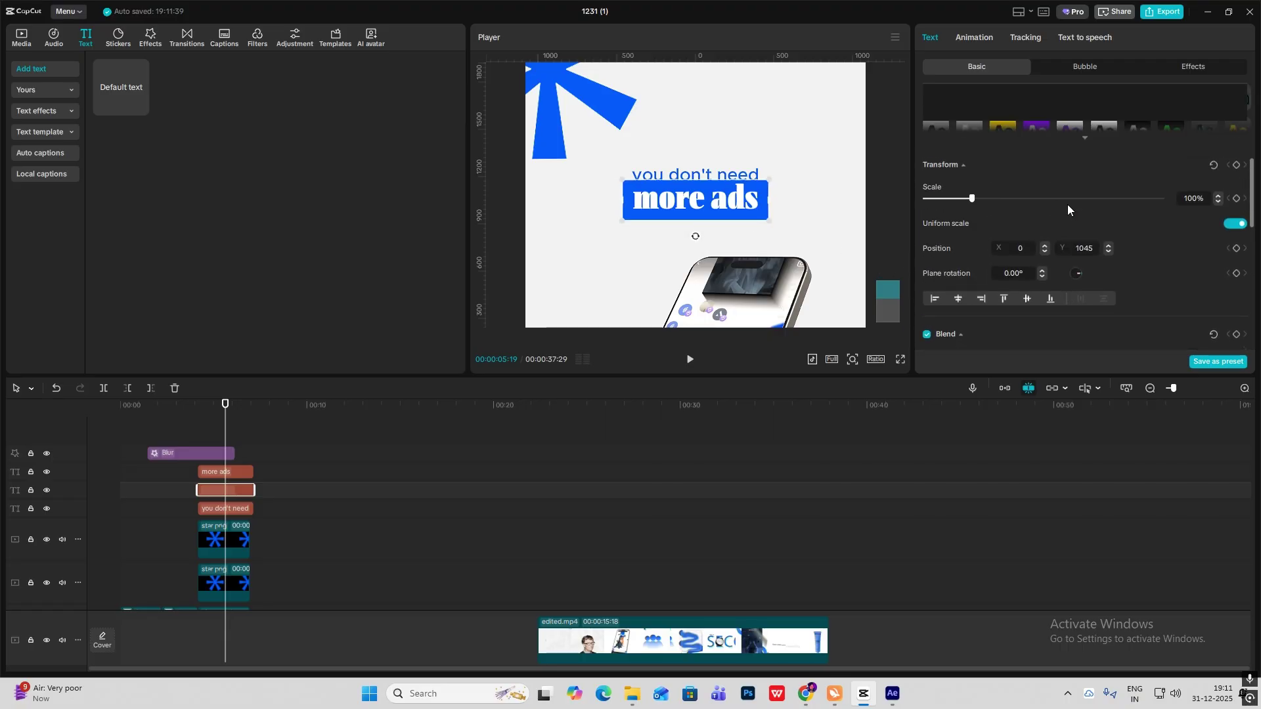
{"action": "left_click", "coordinate": [1236, 263]}
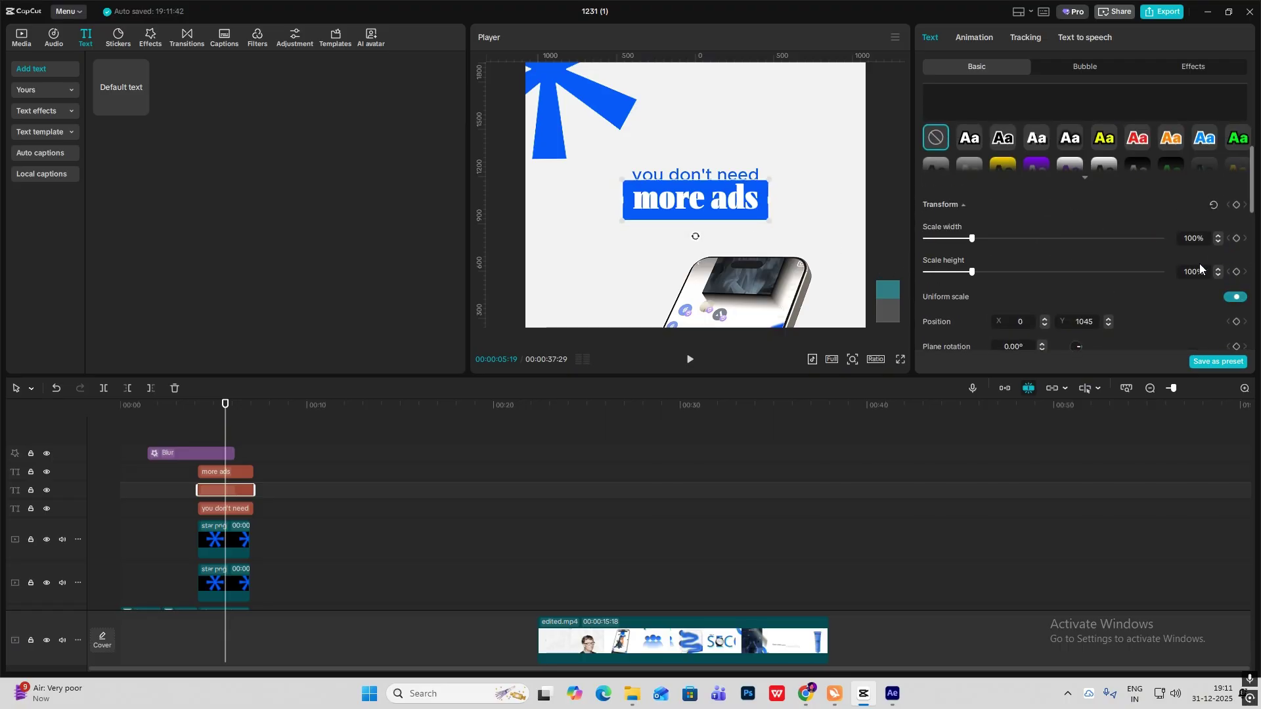
{"action": "scroll", "coordinate": [976, 248], "scroll_direction": "down", "scroll_amount": 1}
{"action": "left_click_drag", "start_coordinate": [973, 225], "coordinate": [967, 192]}
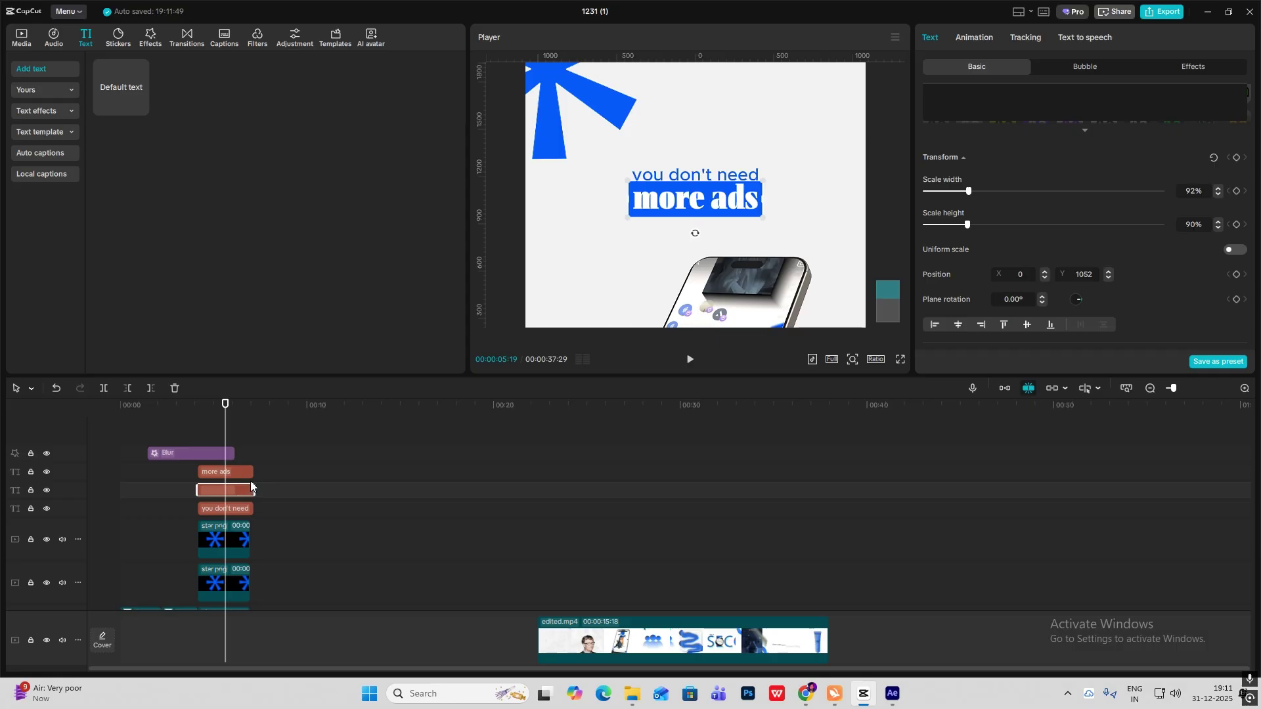
- Extend the blue bar's clip to a duration of 00:00:11:22 and turn it into a compound clip
{"action": "left_click_drag", "start_coordinate": [253, 488], "coordinate": [413, 503]}
{"action": "key", "text": "alt+g"}
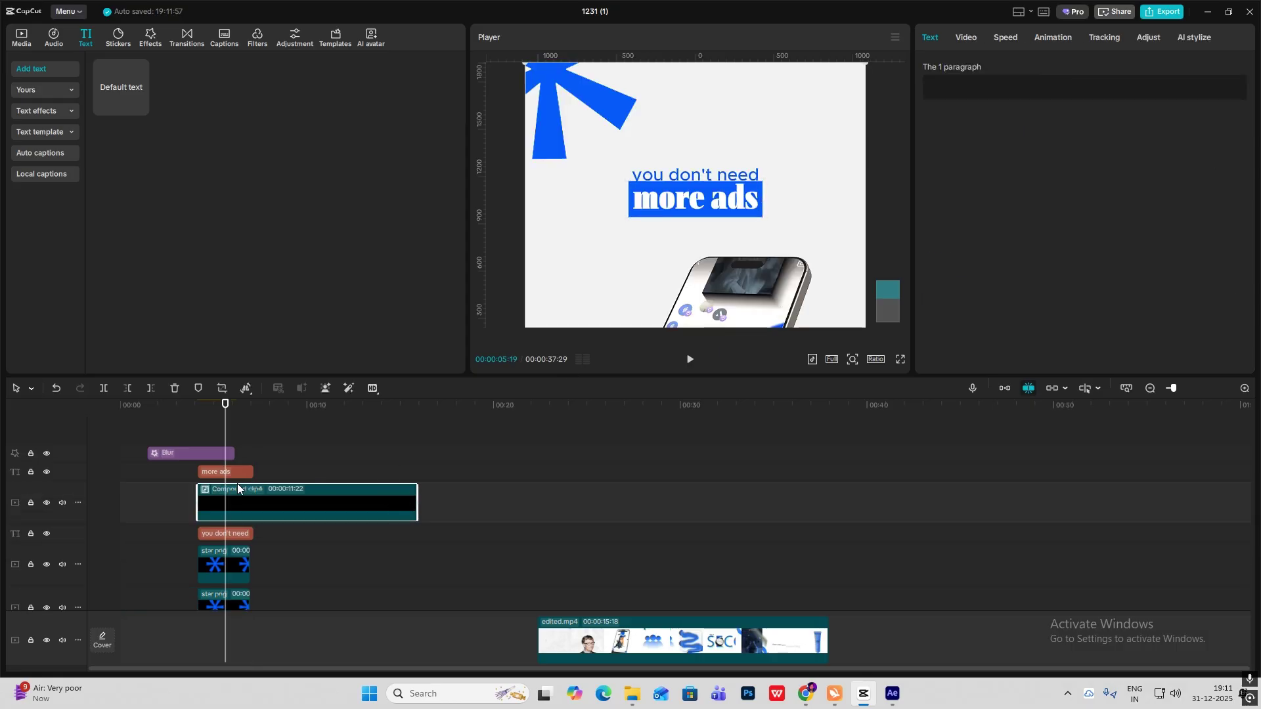
- Add a Split mask to the bar's compound clip and keyframe its mask settings at 00:00:04:05
{"action": "left_click", "coordinate": [197, 431]}
{"action": "left_click", "coordinate": [218, 502]}
{"action": "left_click", "coordinate": [1119, 67]}
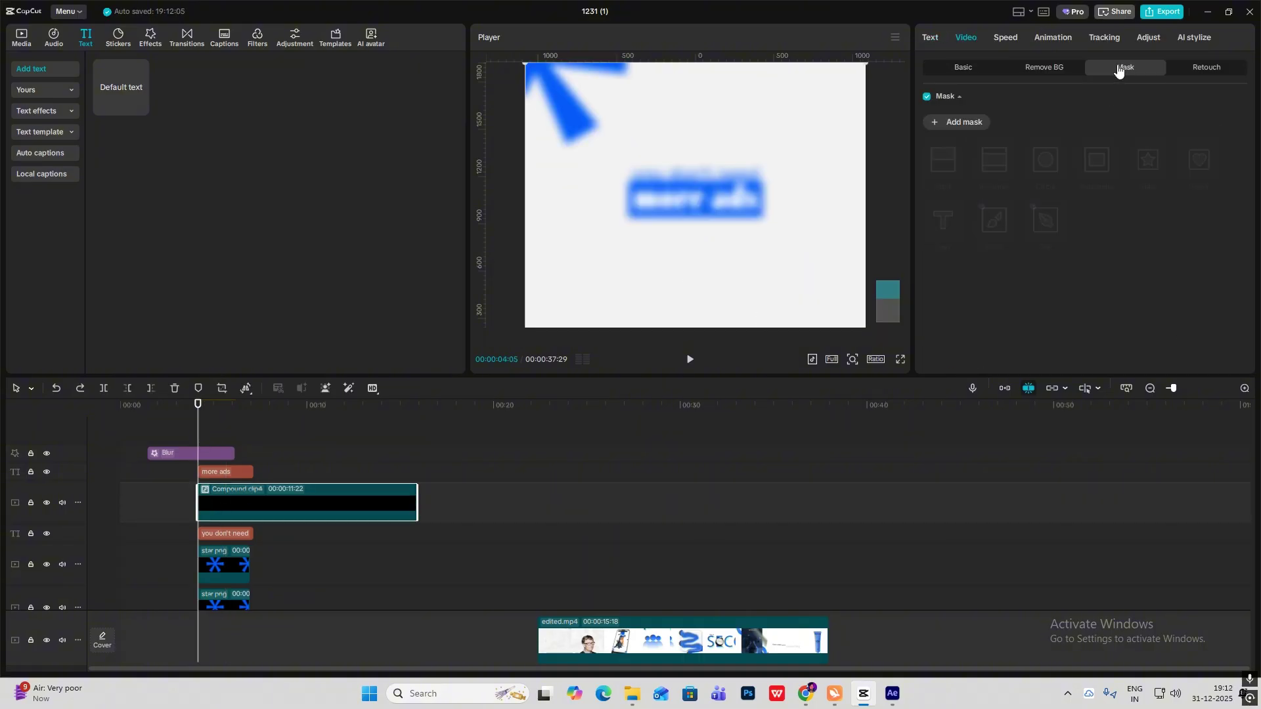
{"action": "left_click", "coordinate": [962, 122]}
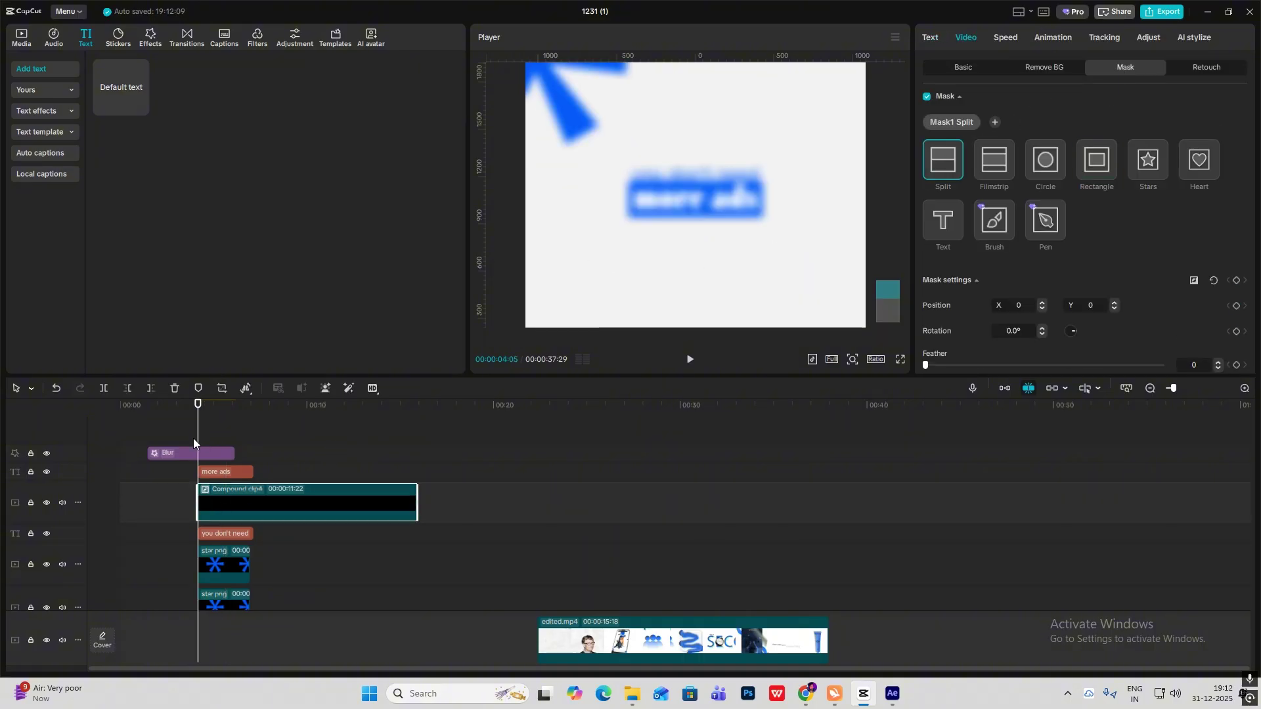
{"action": "left_click", "coordinate": [1237, 280]}
- Rotate the Split mask to -90° at X -218 at 00:00:04:05, and keyframe it at X 252 at 00:00:05:27
{"action": "left_click", "coordinate": [853, 360]}
{"action": "left_click_drag", "start_coordinate": [851, 381], "coordinate": [826, 381]}
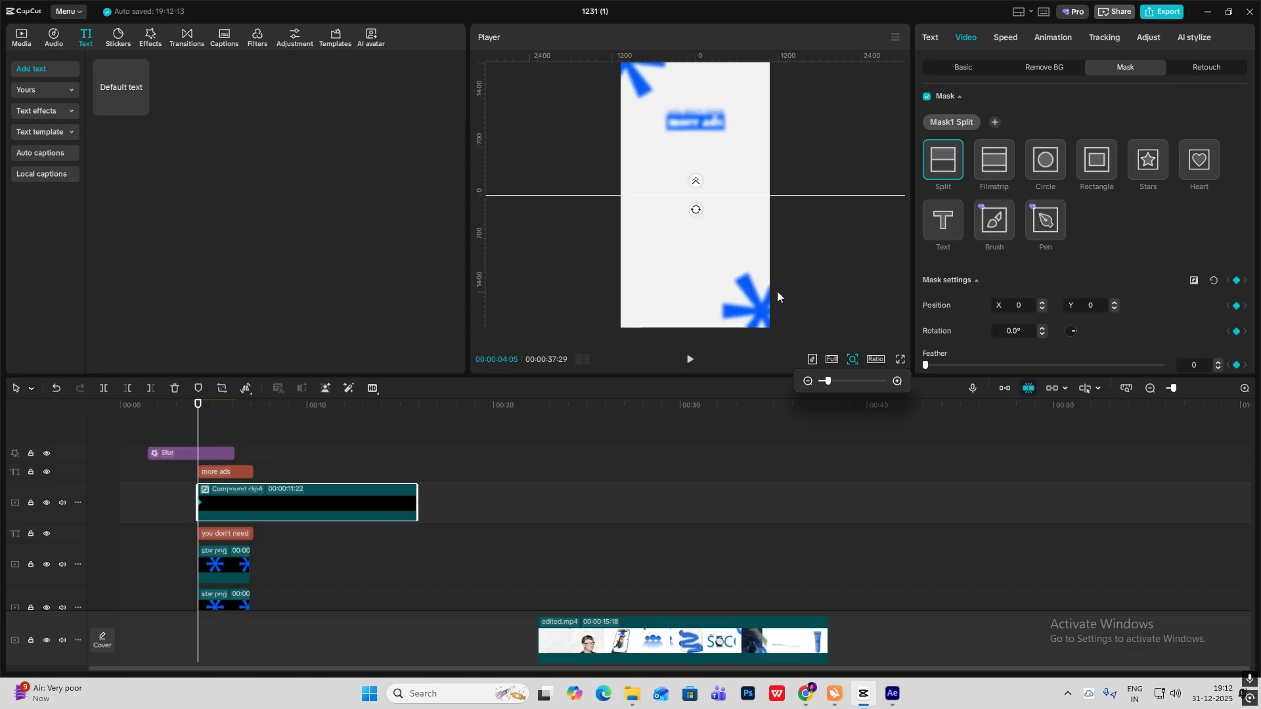
{"action": "left_click_drag", "start_coordinate": [696, 209], "coordinate": [672, 214]}
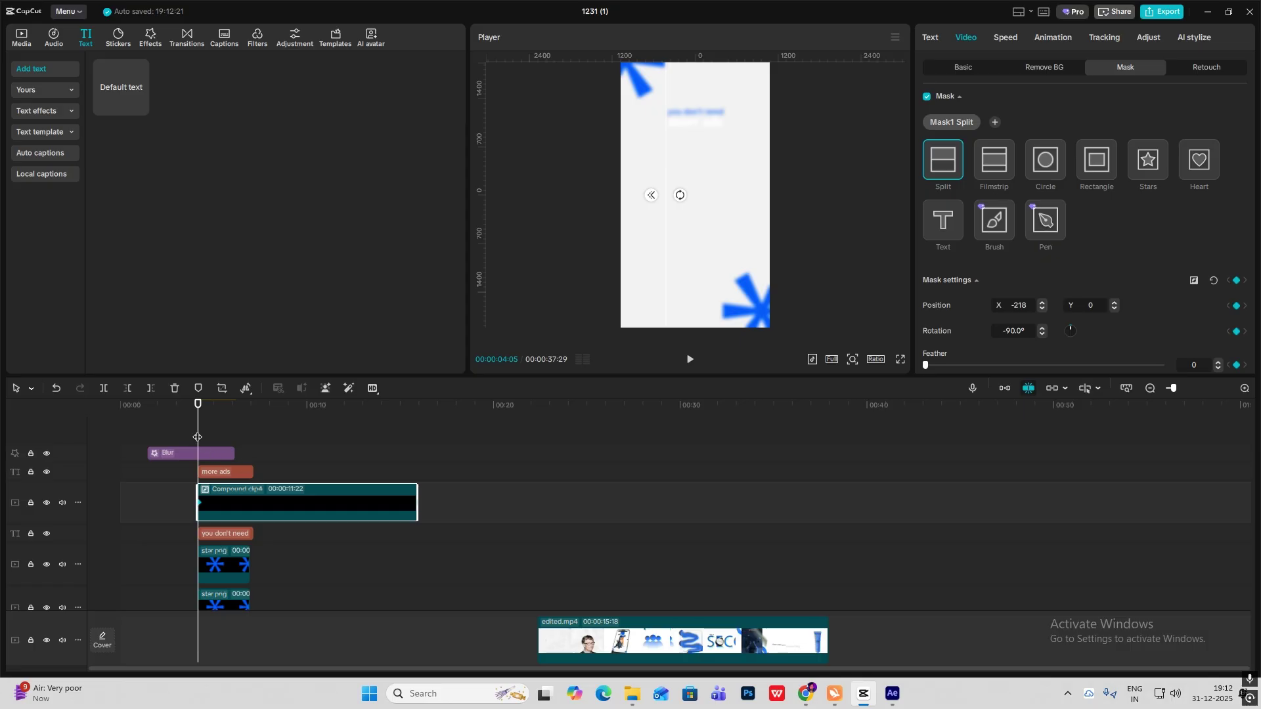
{"action": "left_click_drag", "start_coordinate": [197, 437], "coordinate": [231, 445]}
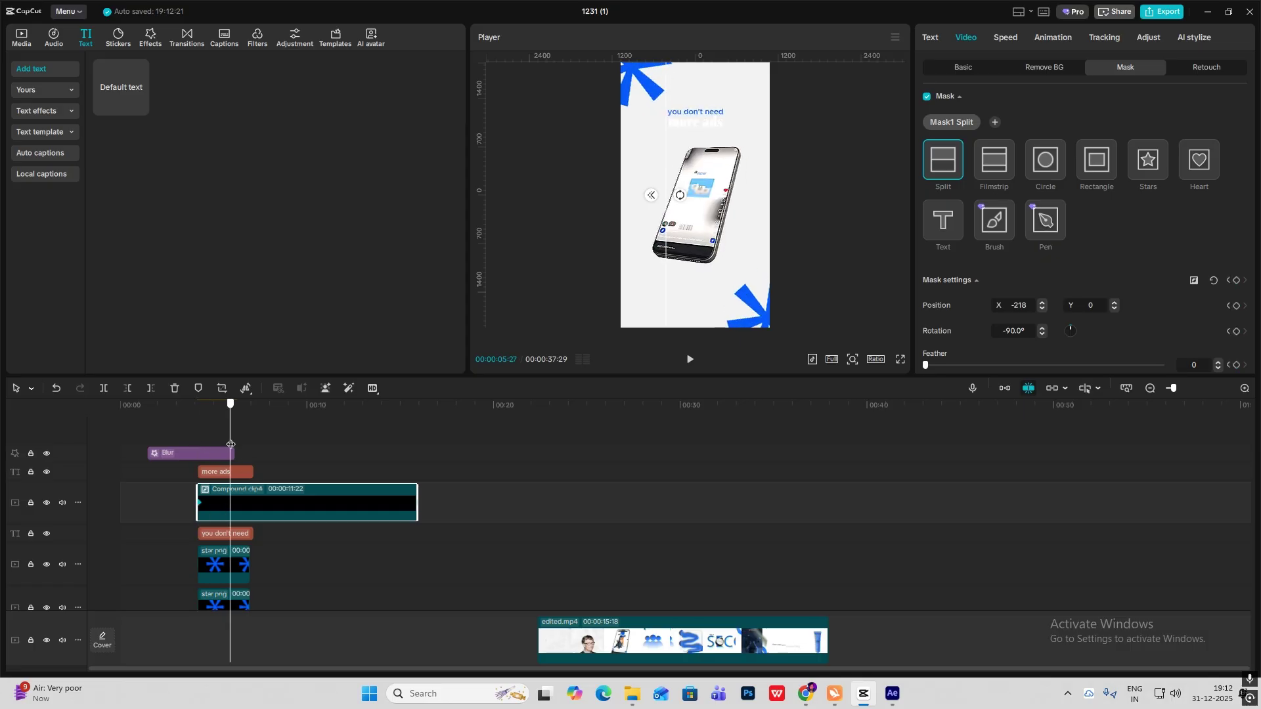
{"action": "left_click", "coordinate": [1238, 281]}
{"action": "left_click_drag", "start_coordinate": [664, 138], "coordinate": [732, 141]}
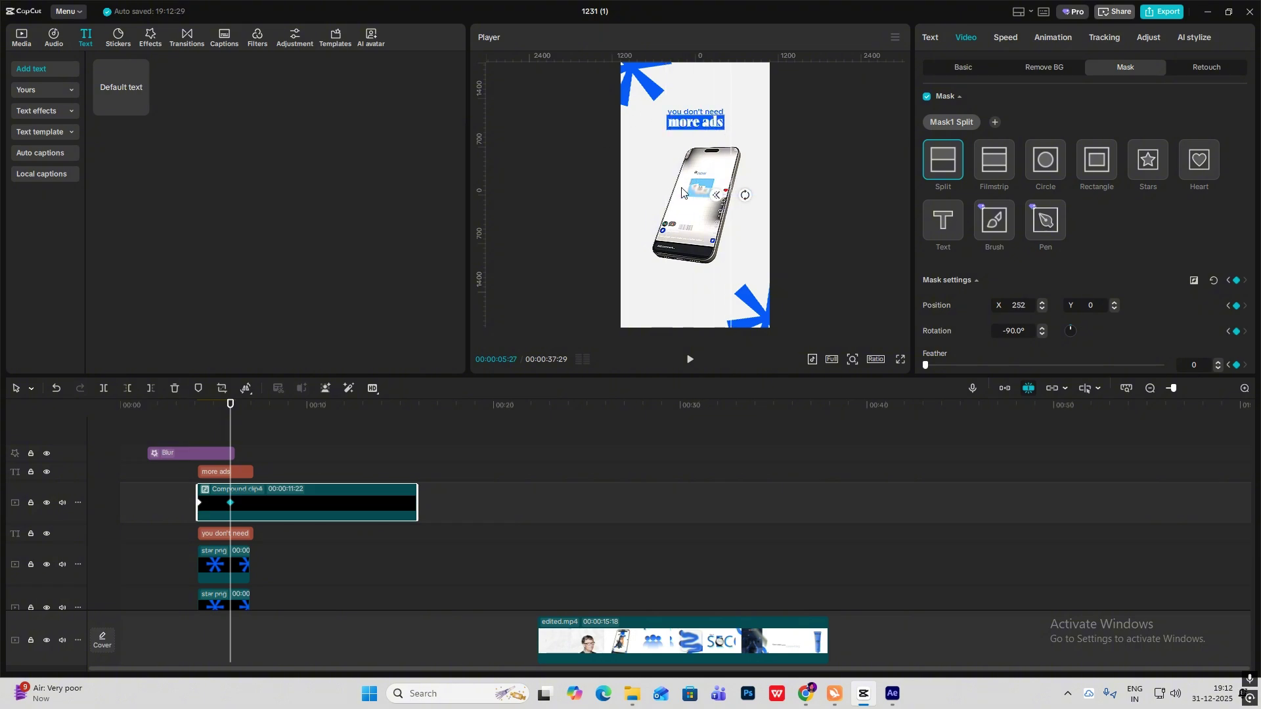
- Apply the Cubic Out preset curve to the mask position keyframes of the blue bar's compound clip
{"action": "key", "text": "alt+k"}
{"action": "scroll", "coordinate": [270, 471], "scroll_direction": "up", "scroll_amount": 2}
{"action": "left_click", "coordinate": [215, 469]}
{"action": "left_click", "coordinate": [337, 433]}
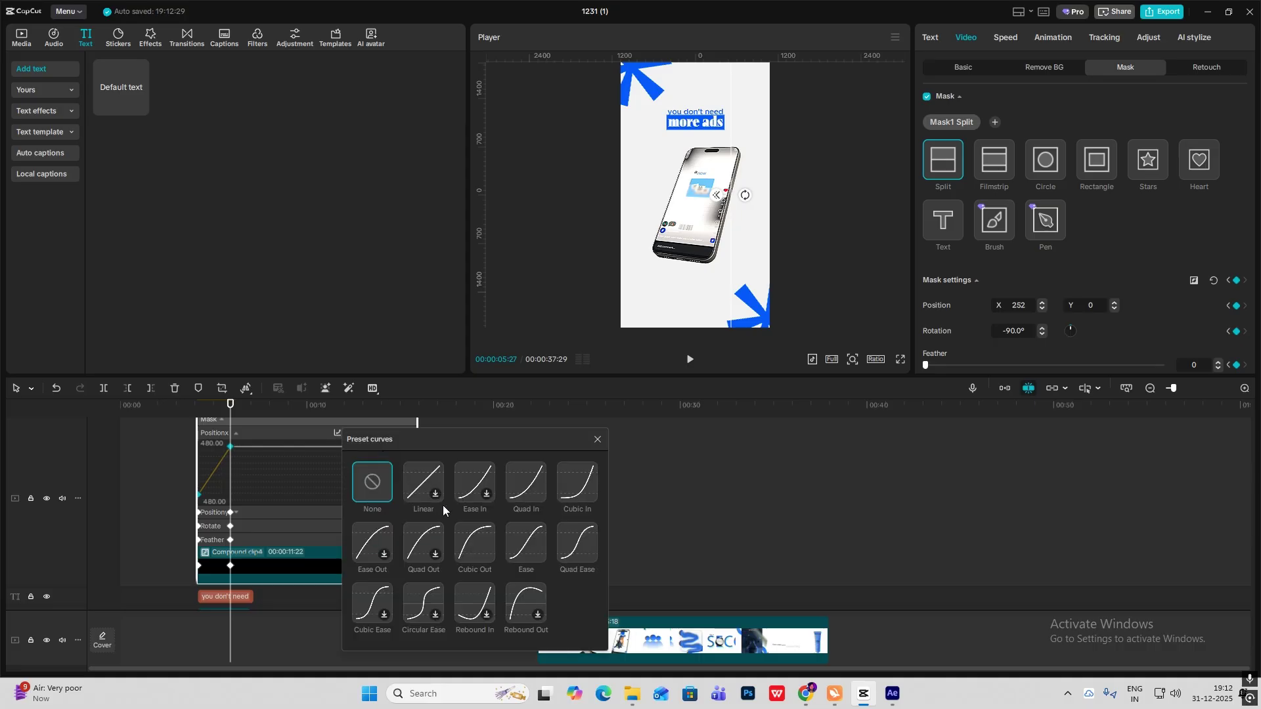
{"action": "left_click", "coordinate": [467, 537]}
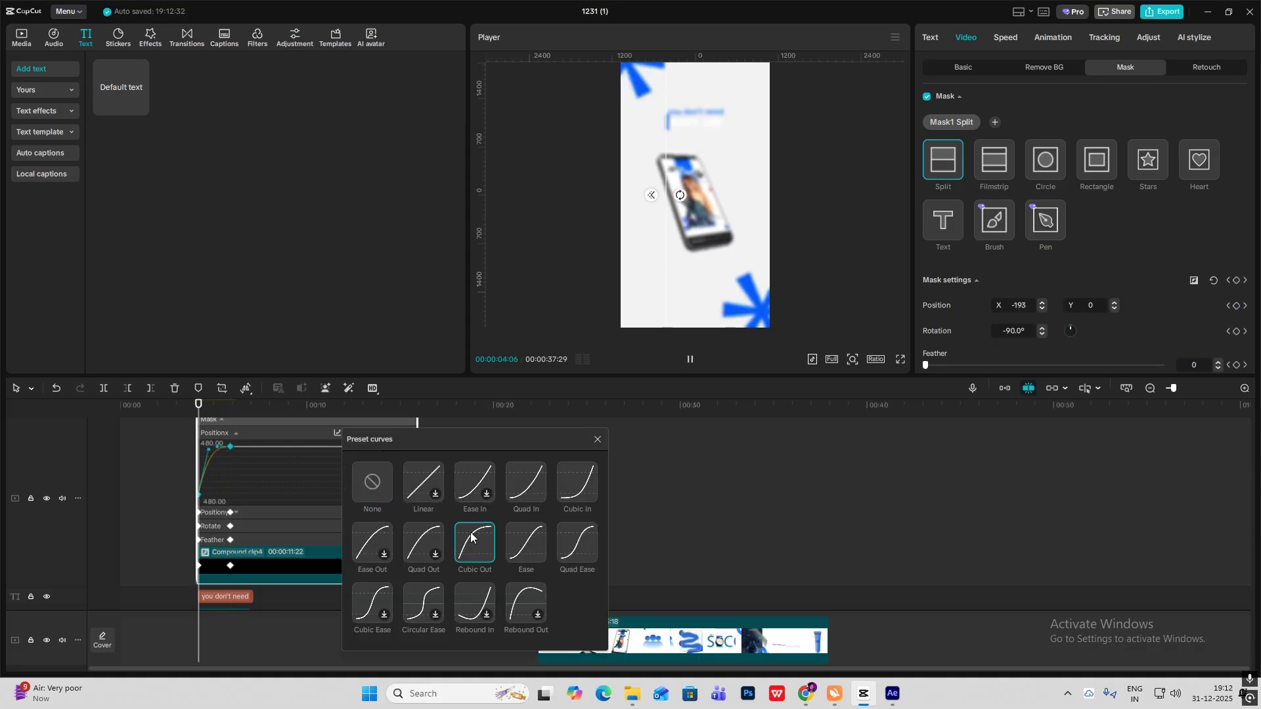
{"action": "left_click", "coordinate": [597, 440]}
- Apply the Showing Up in-animation to the "you don't need" text
{"action": "left_click", "coordinate": [852, 361]}
{"action": "left_click_drag", "start_coordinate": [831, 382], "coordinate": [841, 382]}
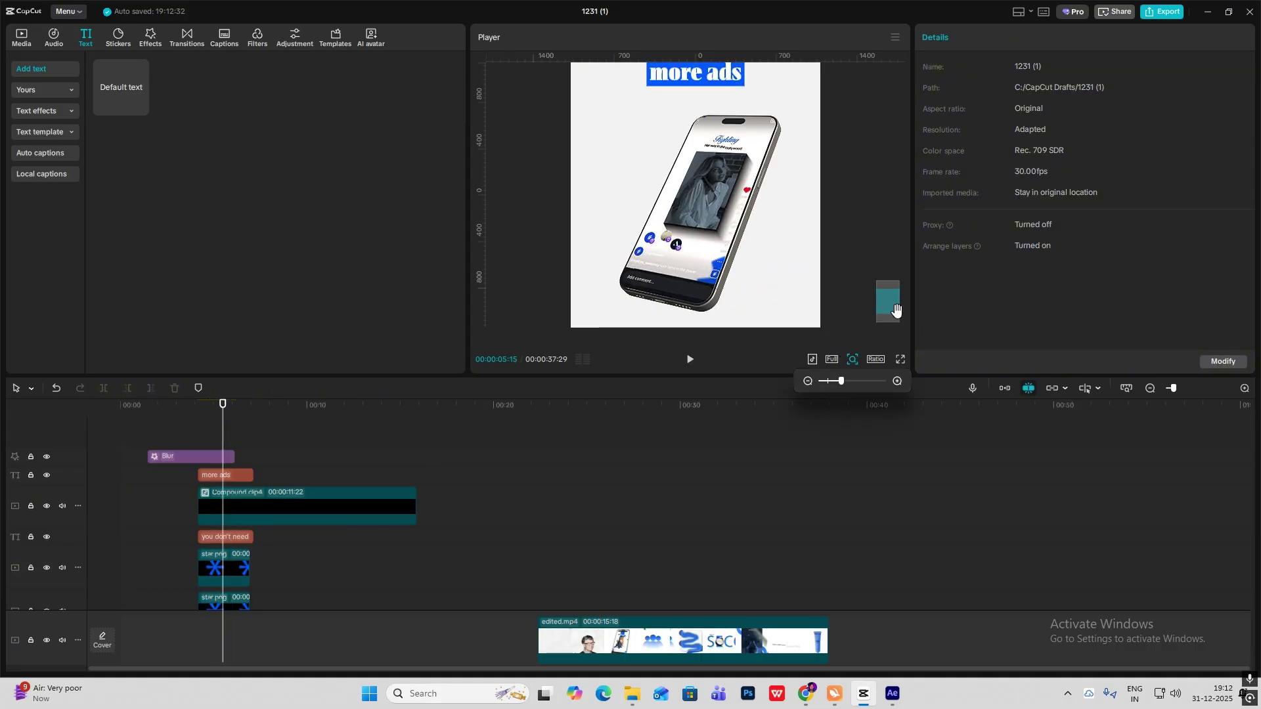
{"action": "left_click_drag", "start_coordinate": [894, 309], "coordinate": [894, 291]}
{"action": "left_click", "coordinate": [227, 536]}
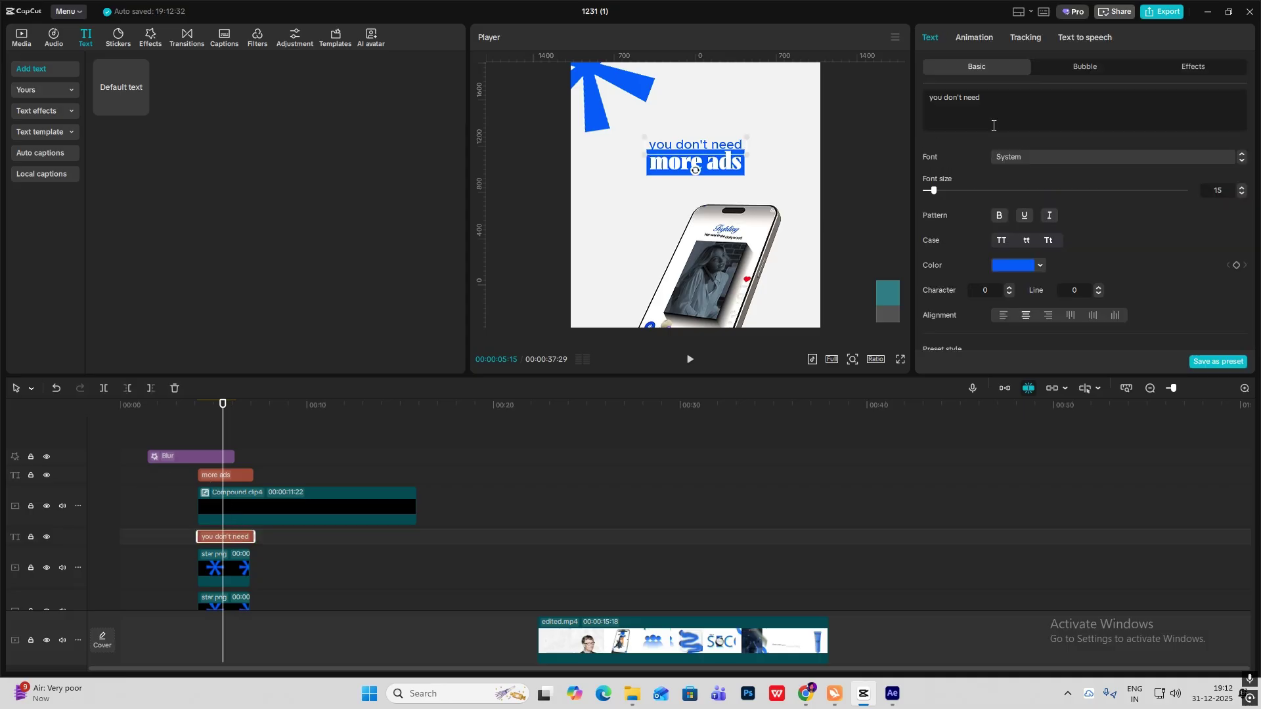
{"action": "left_click", "coordinate": [977, 38]}
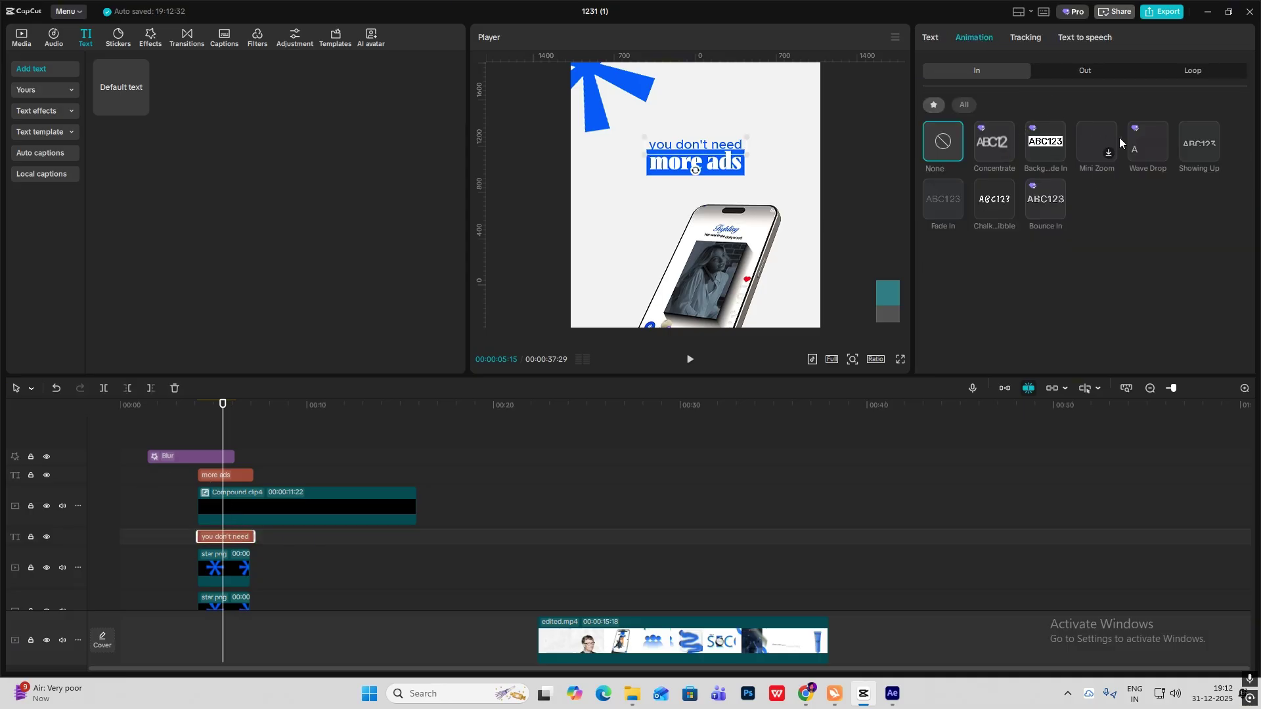
{"action": "left_click", "coordinate": [1188, 138]}
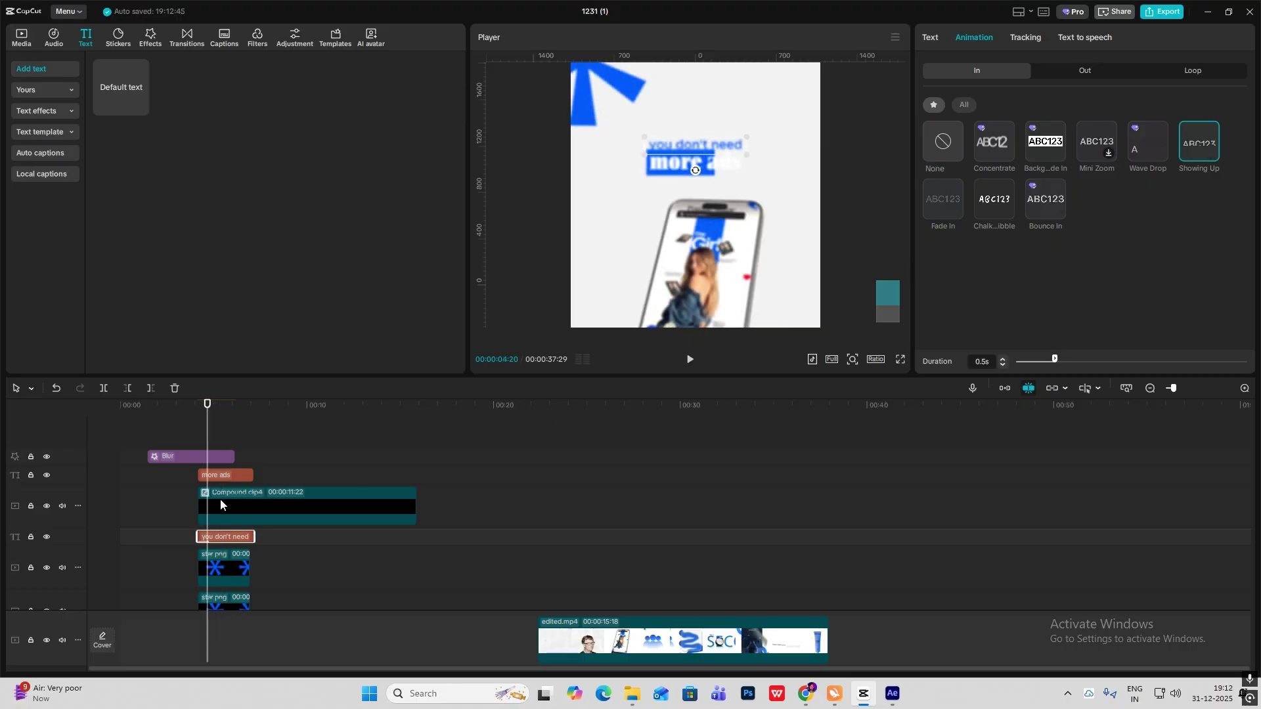
- Play back the phone scene to review the timing of the caption and blue bar reveals
{"action": "left_click", "coordinate": [192, 428]}
{"action": "key", "text": "space"}
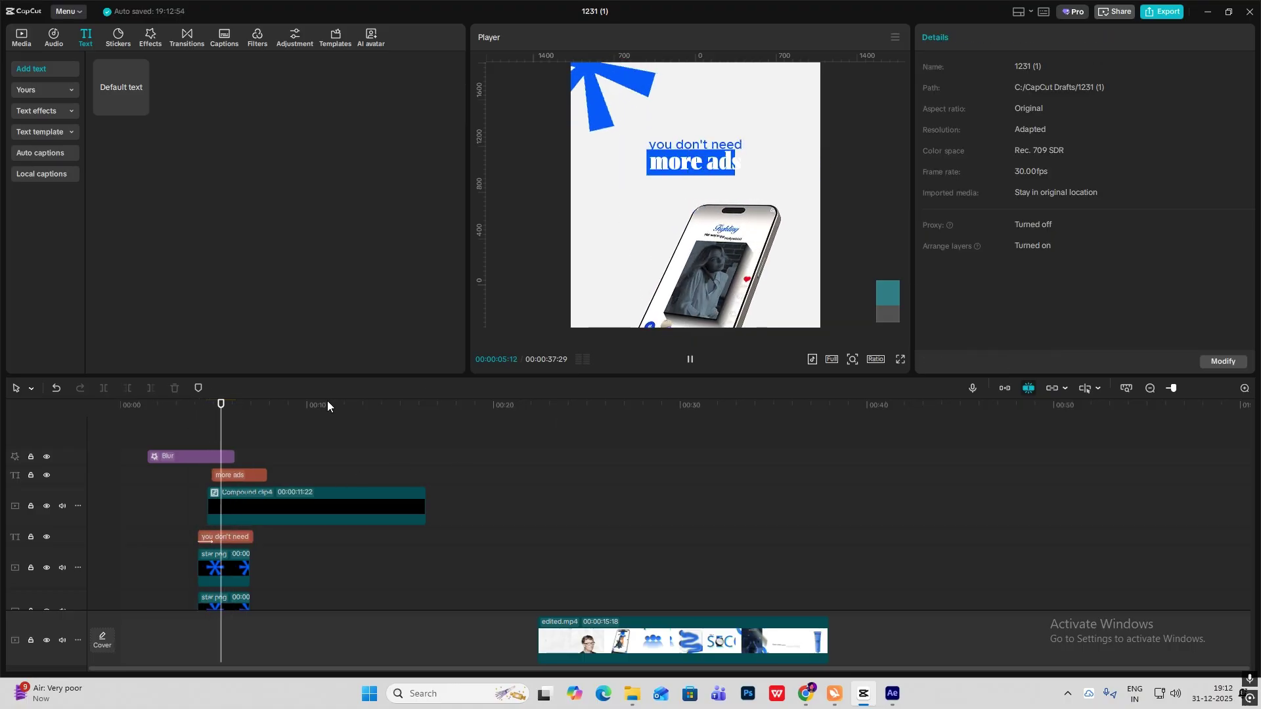
{"action": "key", "text": "space"}
{"action": "left_click", "coordinate": [852, 359]}
{"action": "left_click_drag", "start_coordinate": [852, 381], "coordinate": [827, 381]}
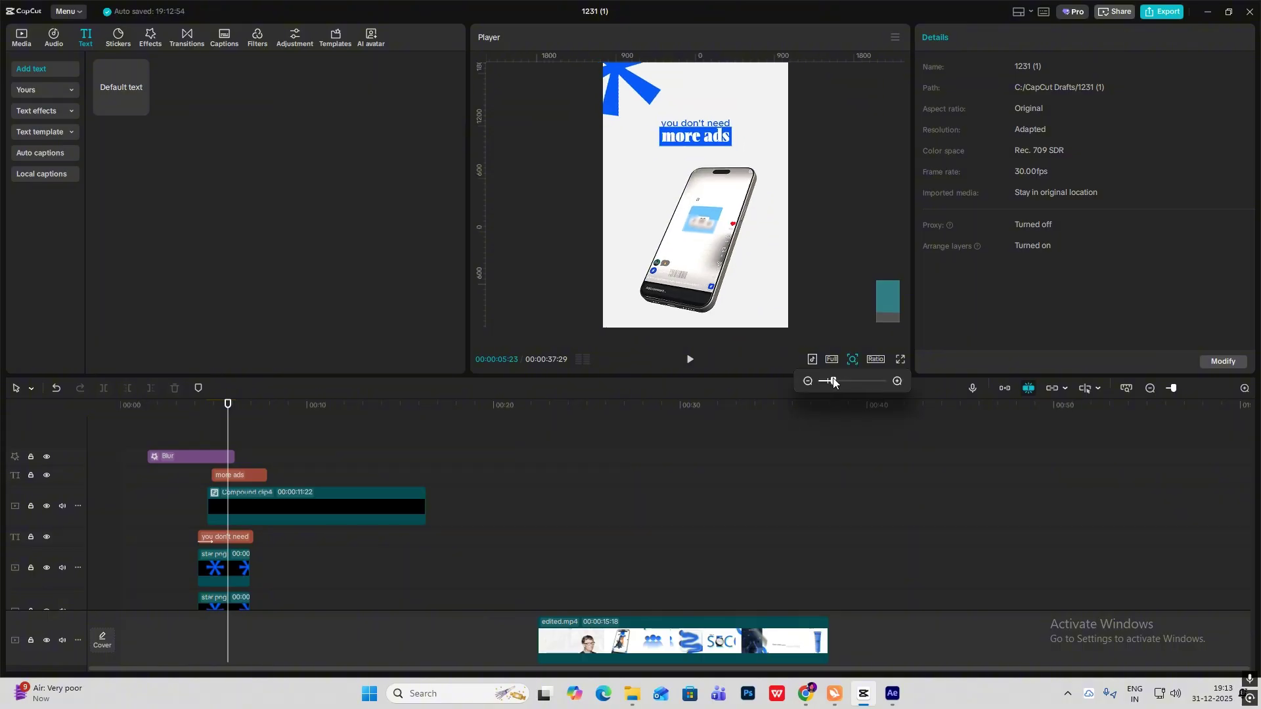
{"action": "left_click", "coordinate": [188, 424]}
{"action": "key", "text": "space"}
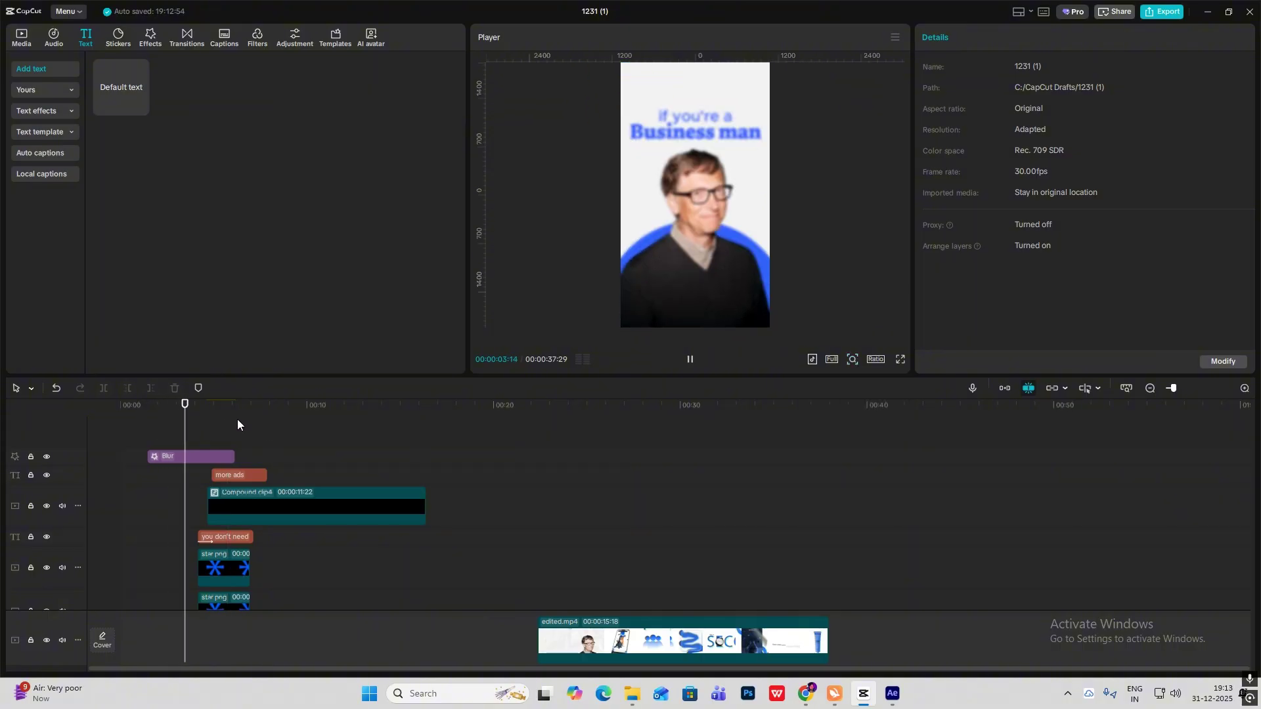
{"action": "key", "text": "space"}
- Combine the phone scene's captions, bar, stars and phone clip into one compound clip and butt it against the preceding compound clip
{"action": "scroll", "coordinate": [217, 470], "scroll_direction": "down", "scroll_amount": 2}
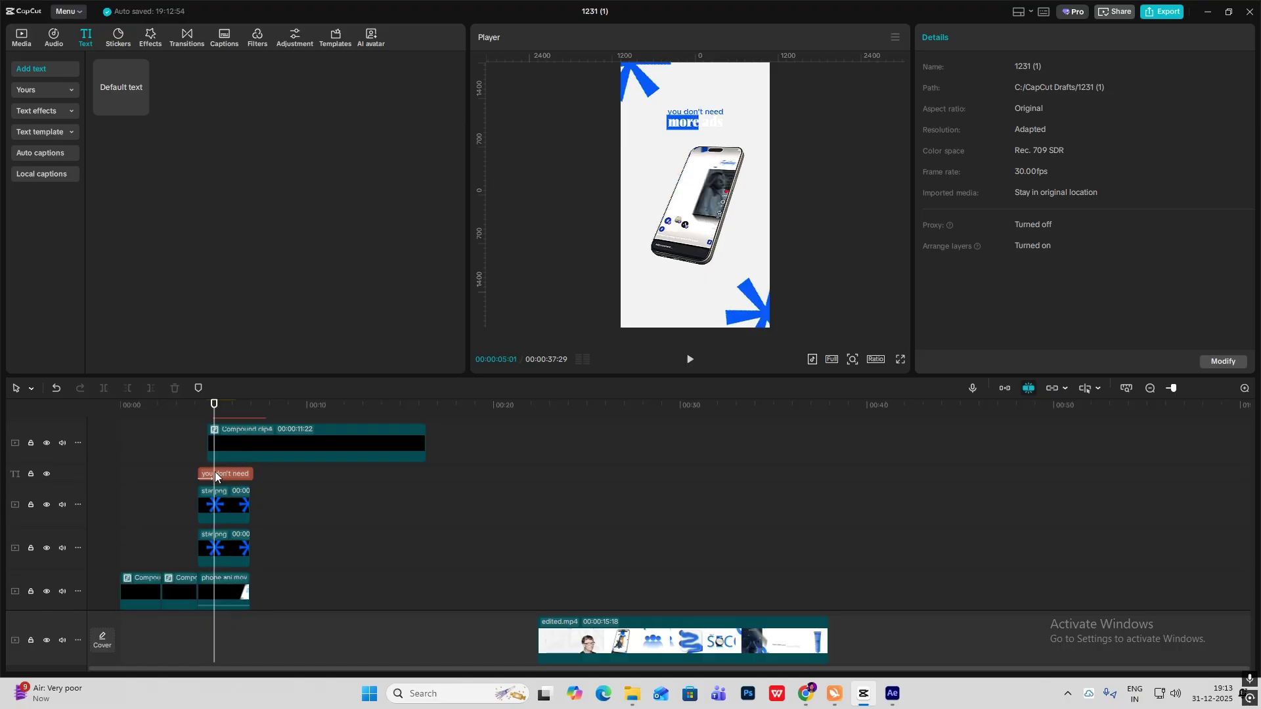
{"action": "scroll", "coordinate": [223, 490], "scroll_direction": "up", "scroll_amount": 2}
{"action": "left_click_drag", "start_coordinate": [296, 435], "coordinate": [219, 586]}
{"action": "key", "text": "alt+g"}
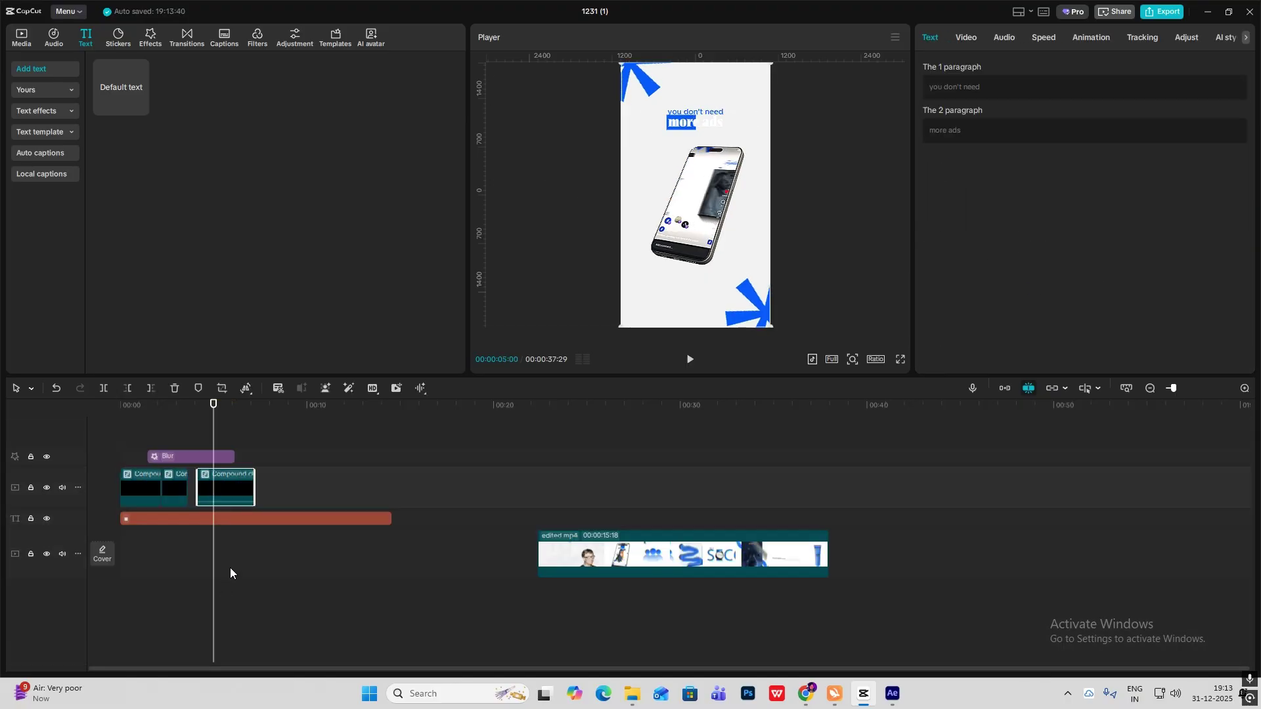
{"action": "left_click_drag", "start_coordinate": [215, 486], "coordinate": [207, 490]}
{"action": "left_click", "coordinate": [184, 430]}
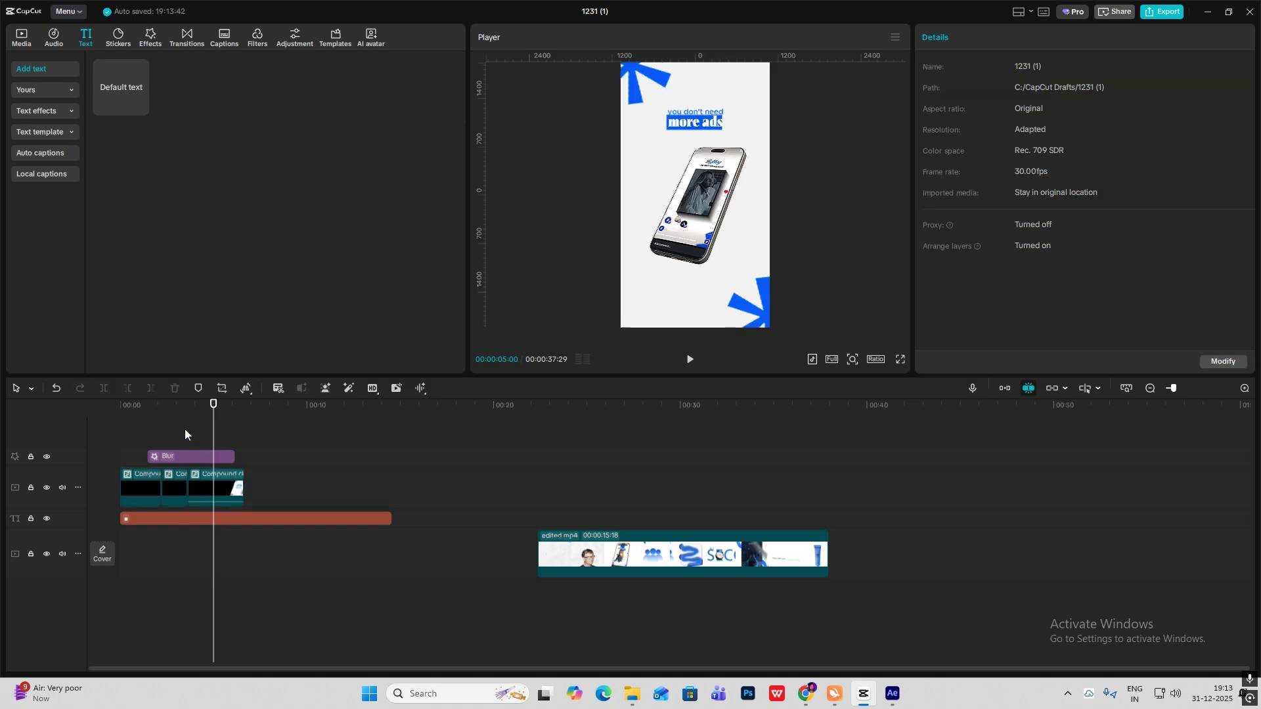
- Add man.png directly after the phone scene's compound clip and give it the Turbulence in-animation with a 0.8 s duration
{"action": "left_click_drag", "start_coordinate": [178, 439], "coordinate": [243, 453]}
{"action": "mouse_move", "coordinate": [636, 505]}
{"action": "left_mouse_down"}
{"action": "mouse_move", "coordinate": [690, 507]}
{"action": "mouse_move", "coordinate": [631, 510]}
{"action": "mouse_move", "coordinate": [647, 511]}
{"action": "left_mouse_up"}
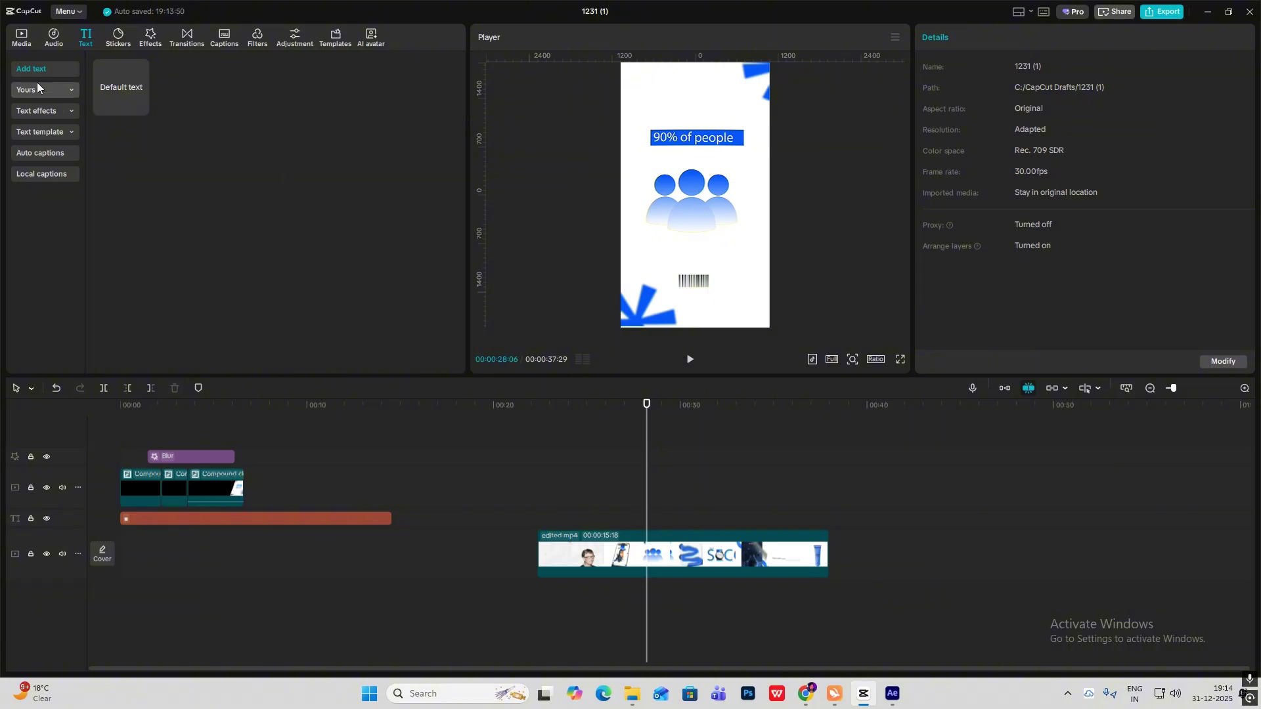
{"action": "left_click", "coordinate": [23, 40]}
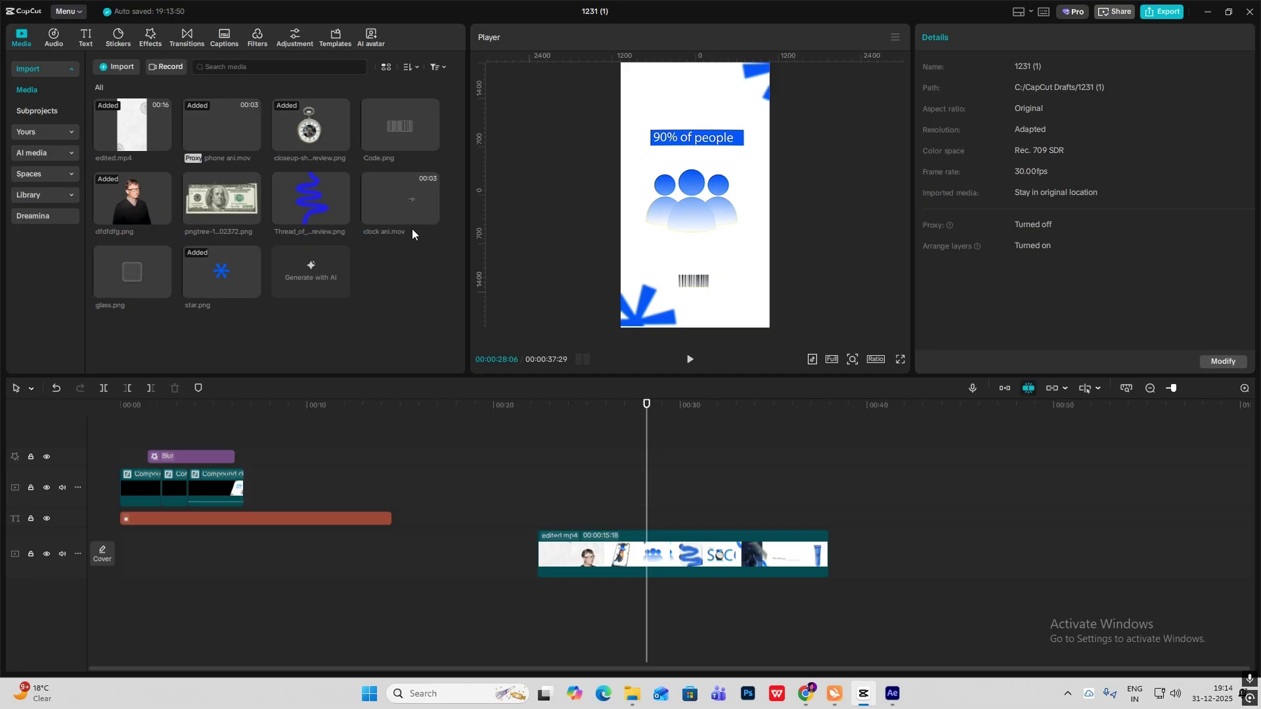
{"action": "left_click_drag", "start_coordinate": [311, 271], "coordinate": [246, 493]}
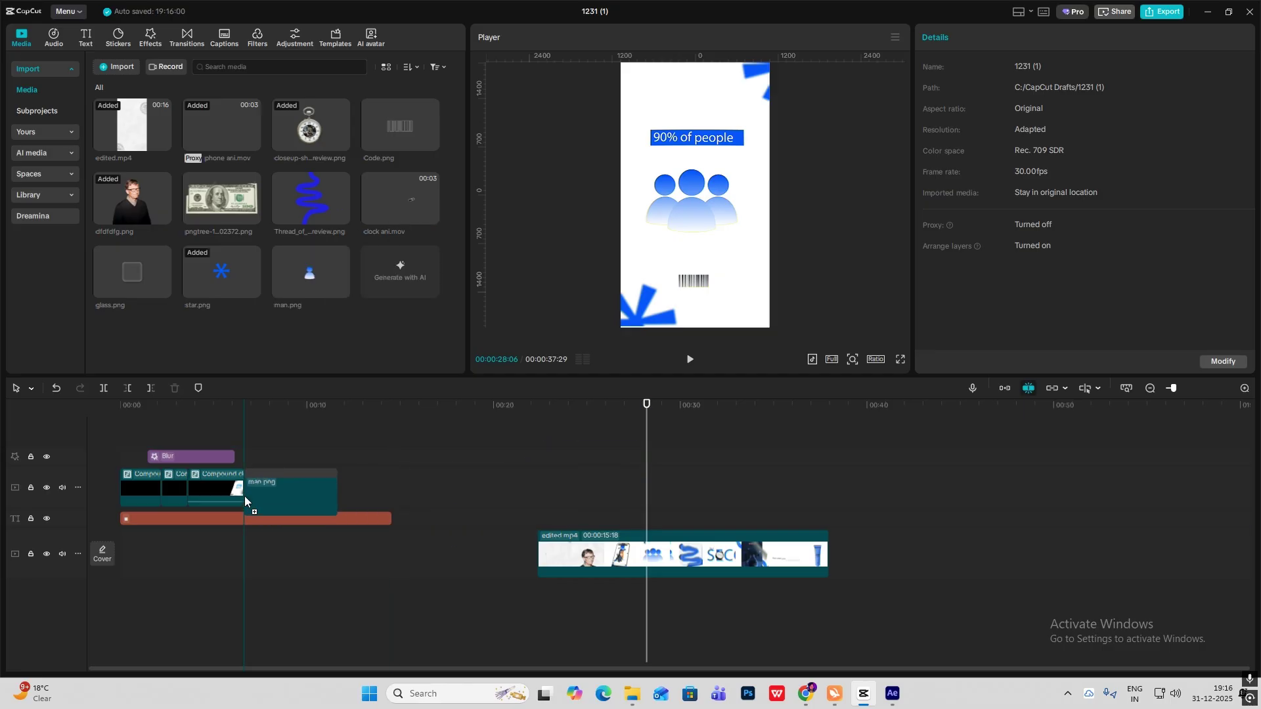
{"action": "left_click", "coordinate": [248, 449]}
{"action": "left_click", "coordinate": [688, 241]}
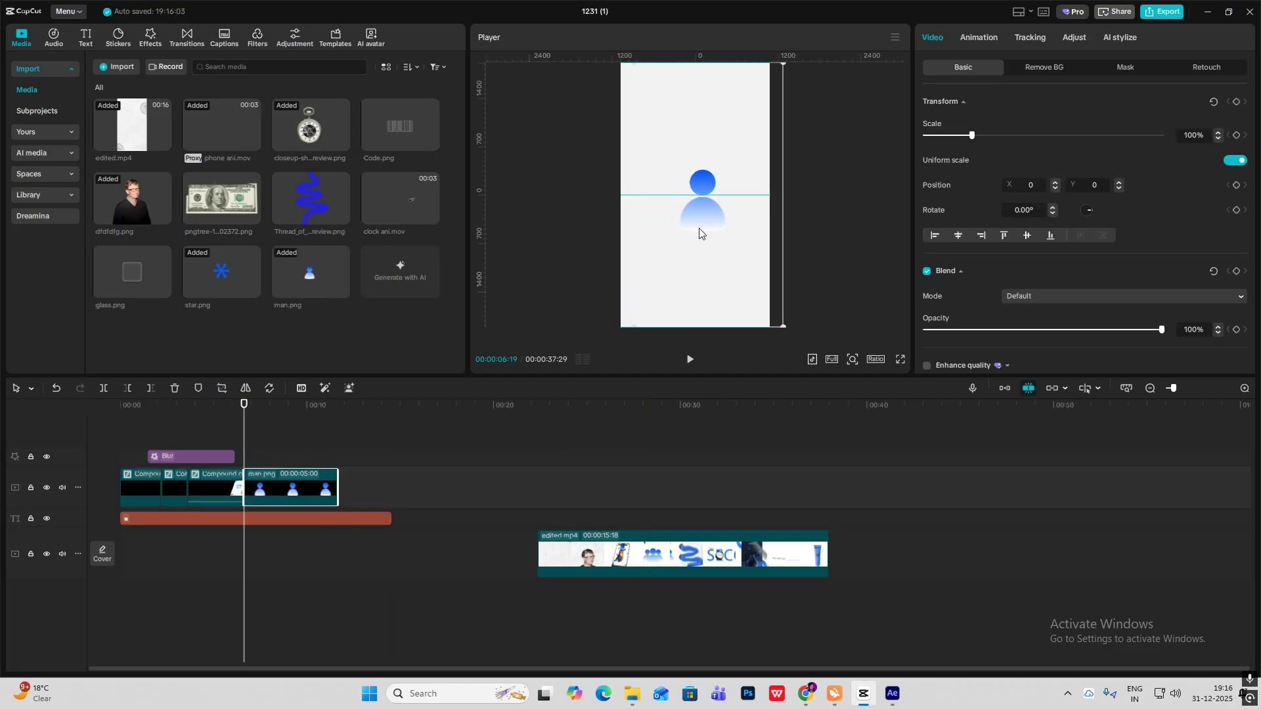
{"action": "left_click", "coordinate": [979, 37]}
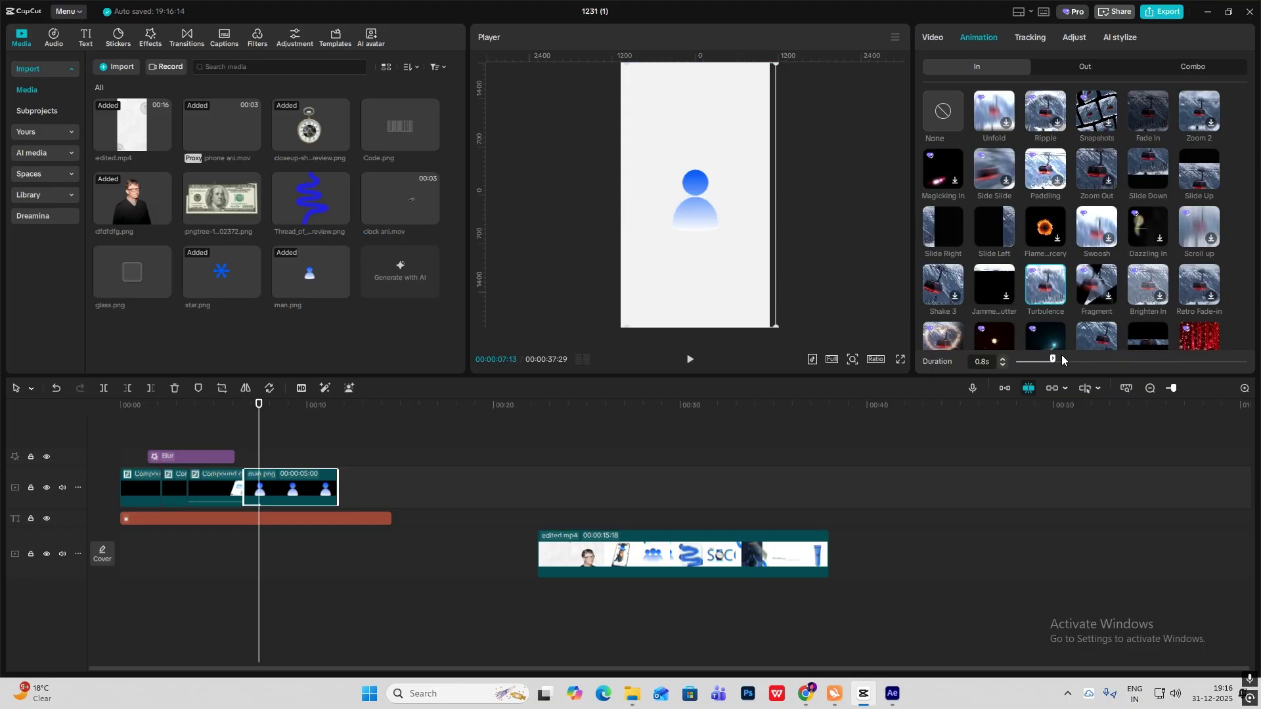
- Stack two copies of man.png on tracks above and place them beside the central figure at about X 533 and X -404
{"action": "left_click", "coordinate": [287, 491]}
{"action": "left_click_drag", "start_coordinate": [286, 490], "coordinate": [287, 468]}
{"action": "left_click_drag", "start_coordinate": [690, 218], "coordinate": [722, 214]}
{"action": "left_click_drag", "start_coordinate": [286, 490], "coordinate": [285, 458]}
{"action": "left_click_drag", "start_coordinate": [688, 250], "coordinate": [653, 207]}
{"action": "left_click", "coordinate": [243, 434]}
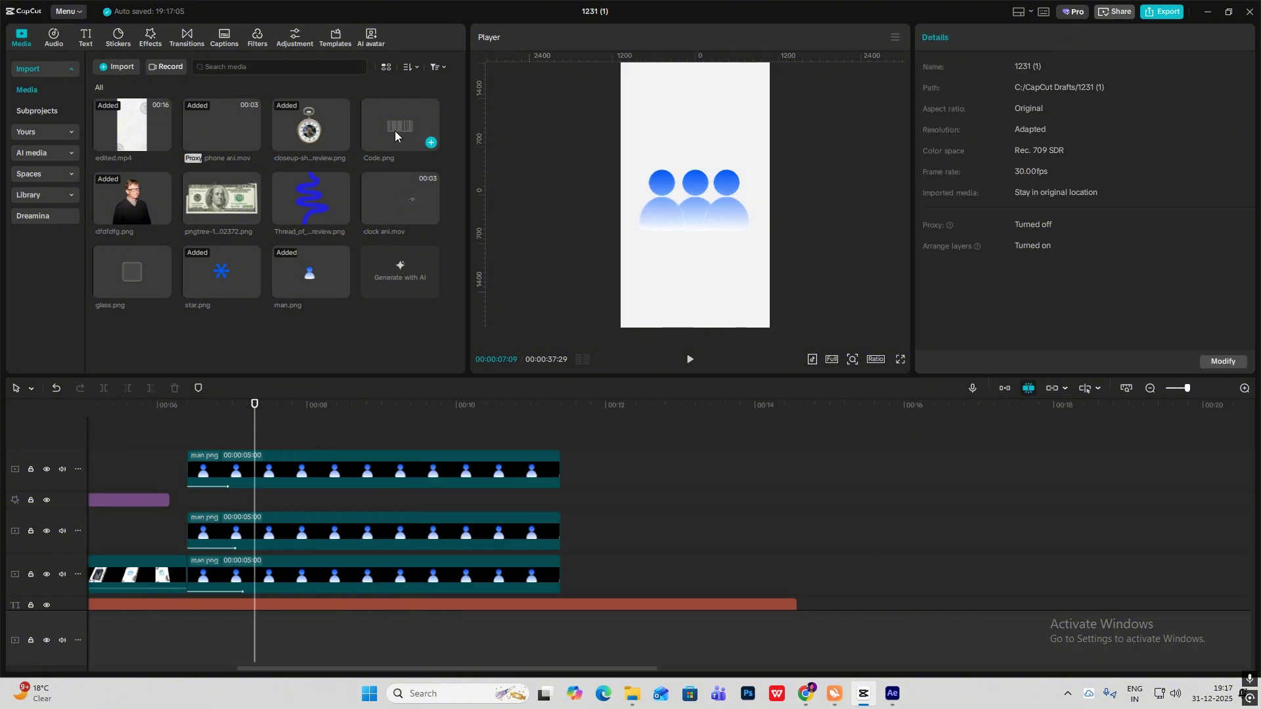
- Add Code.png above the man.png clips, scale it to 23%, and centre the barcode just below the three figures
{"action": "left_click_drag", "start_coordinate": [395, 132], "coordinate": [188, 433]}
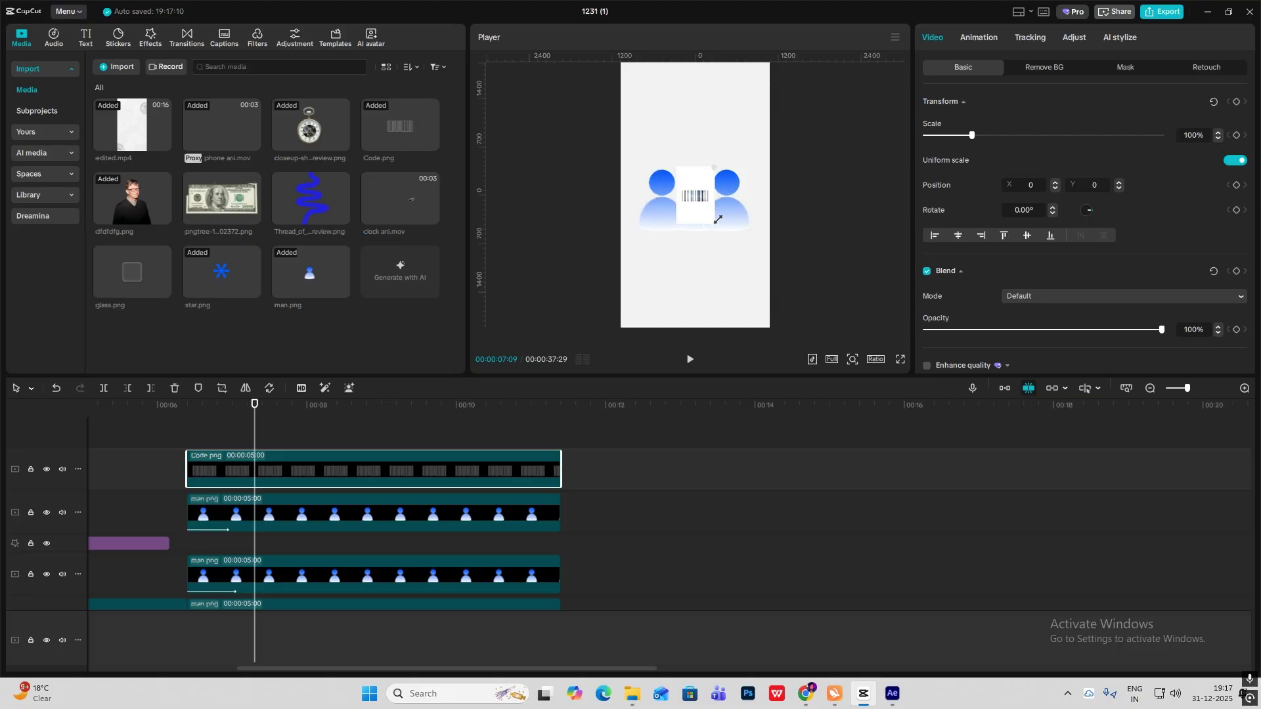
{"action": "left_click_drag", "start_coordinate": [697, 248], "coordinate": [698, 254]}
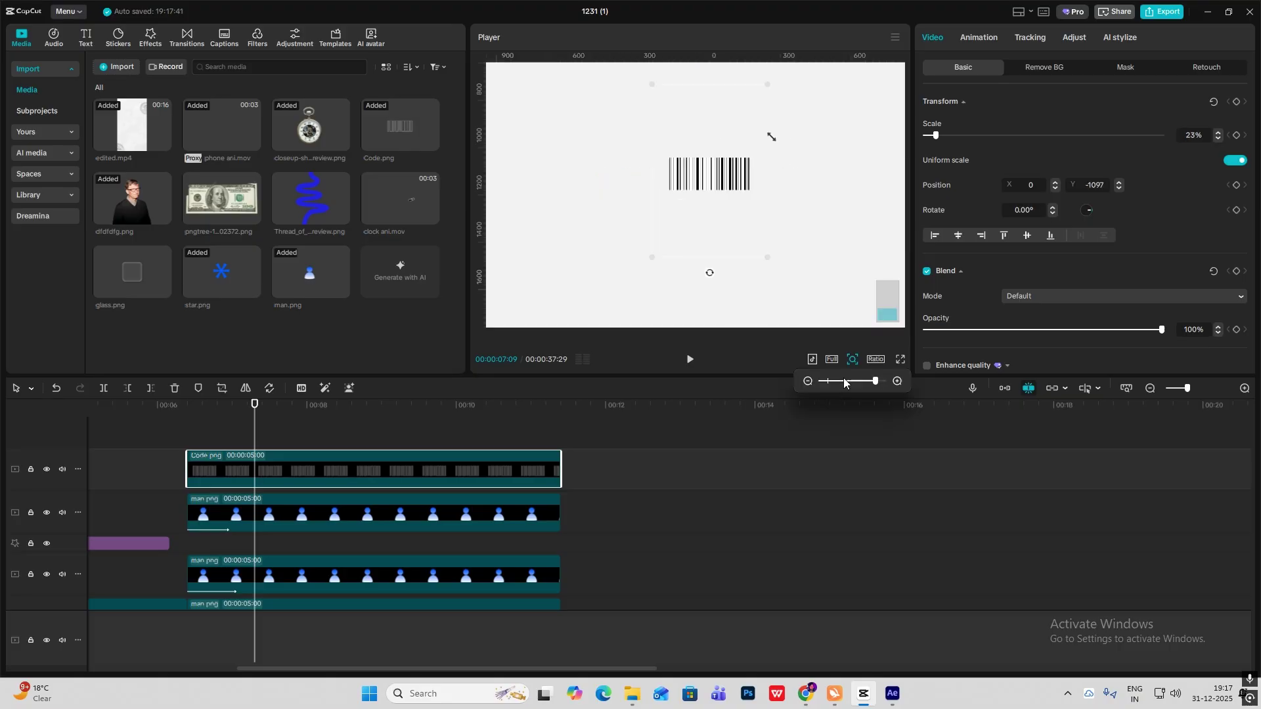
{"action": "left_click_drag", "start_coordinate": [843, 382], "coordinate": [829, 383]}
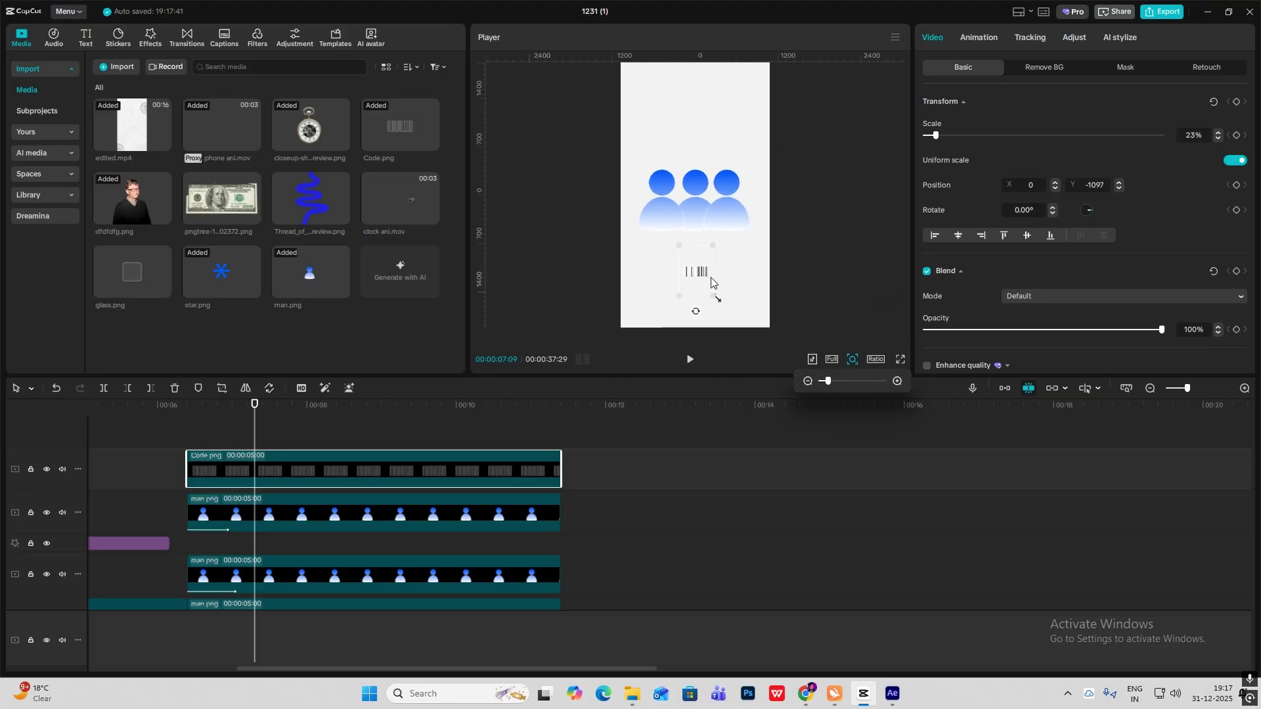
{"action": "left_click_drag", "start_coordinate": [705, 277], "coordinate": [700, 252]}
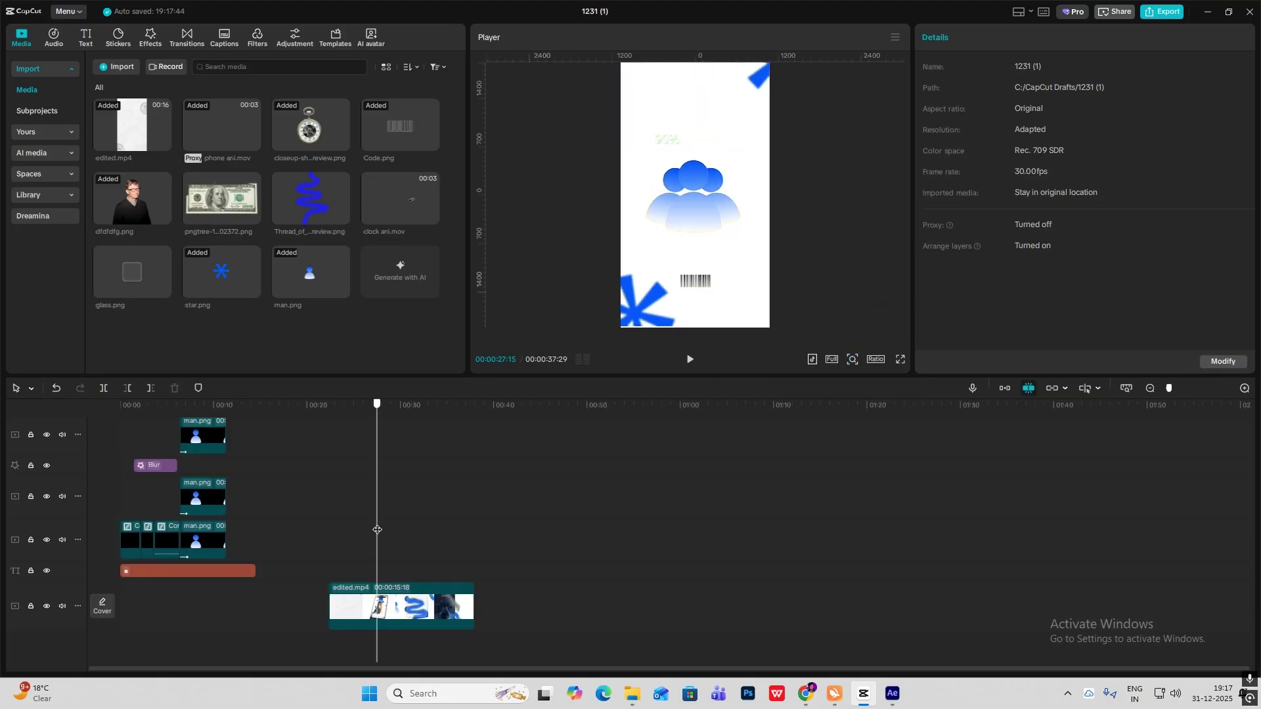
- Keyframe the rotation of all three man.png clips at their start, 00:00:06:12
{"action": "left_click_drag", "start_coordinate": [385, 533], "coordinate": [381, 533]}
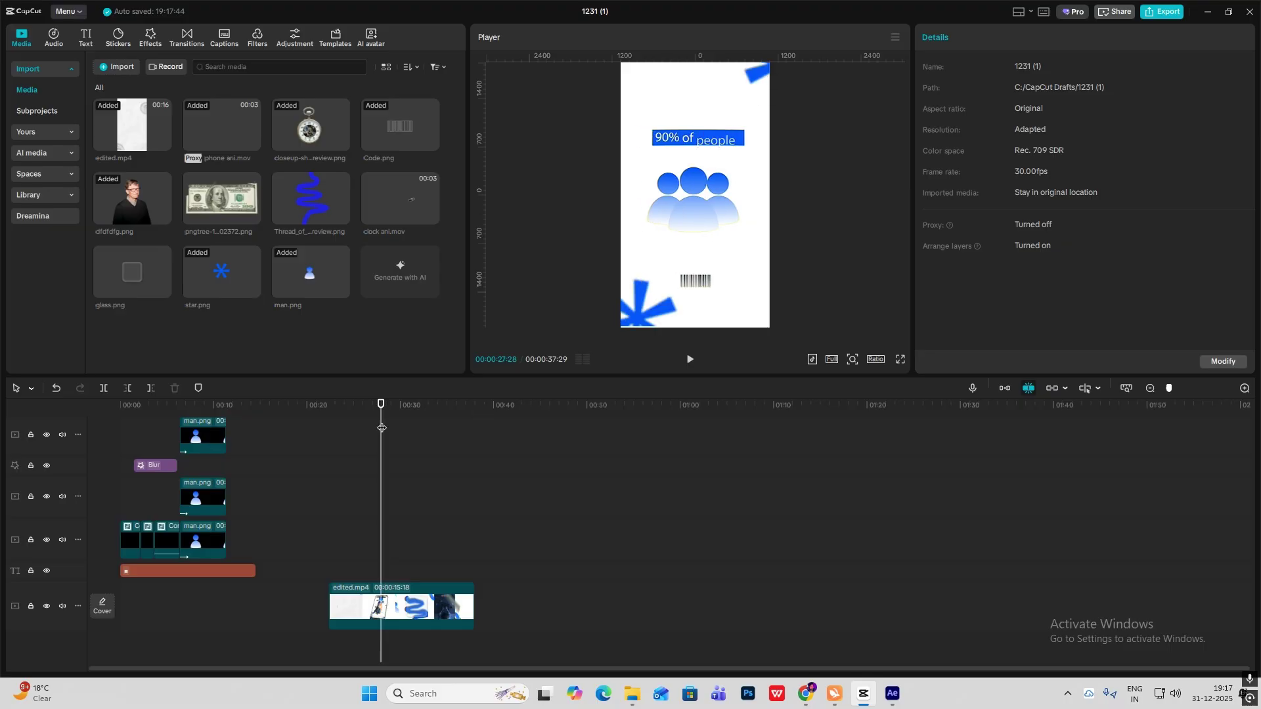
{"action": "left_click_drag", "start_coordinate": [382, 428], "coordinate": [283, 429]}
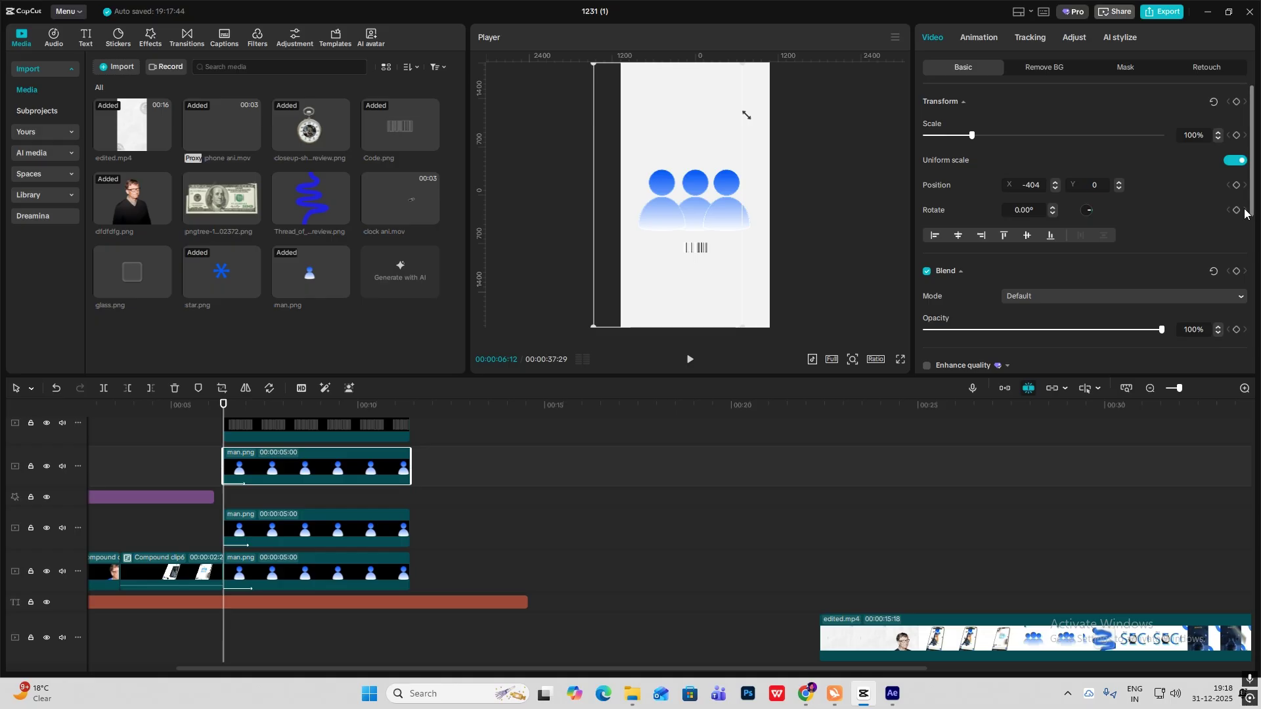
{"action": "left_click", "coordinate": [317, 529]}
{"action": "left_click", "coordinate": [293, 572]}
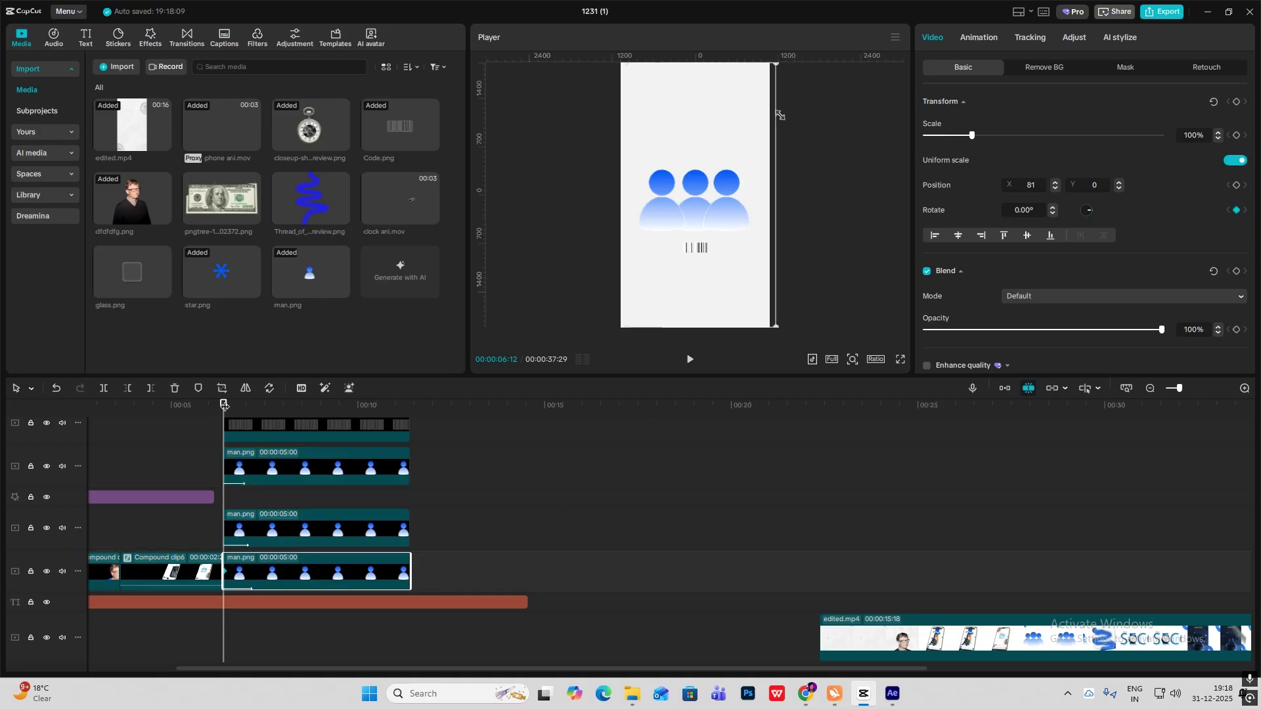
- Add second rotation keyframes to all three man.png clips at 00:00:06:29, keeping 0° rotation
{"action": "left_click_drag", "start_coordinate": [224, 405], "coordinate": [245, 417]}
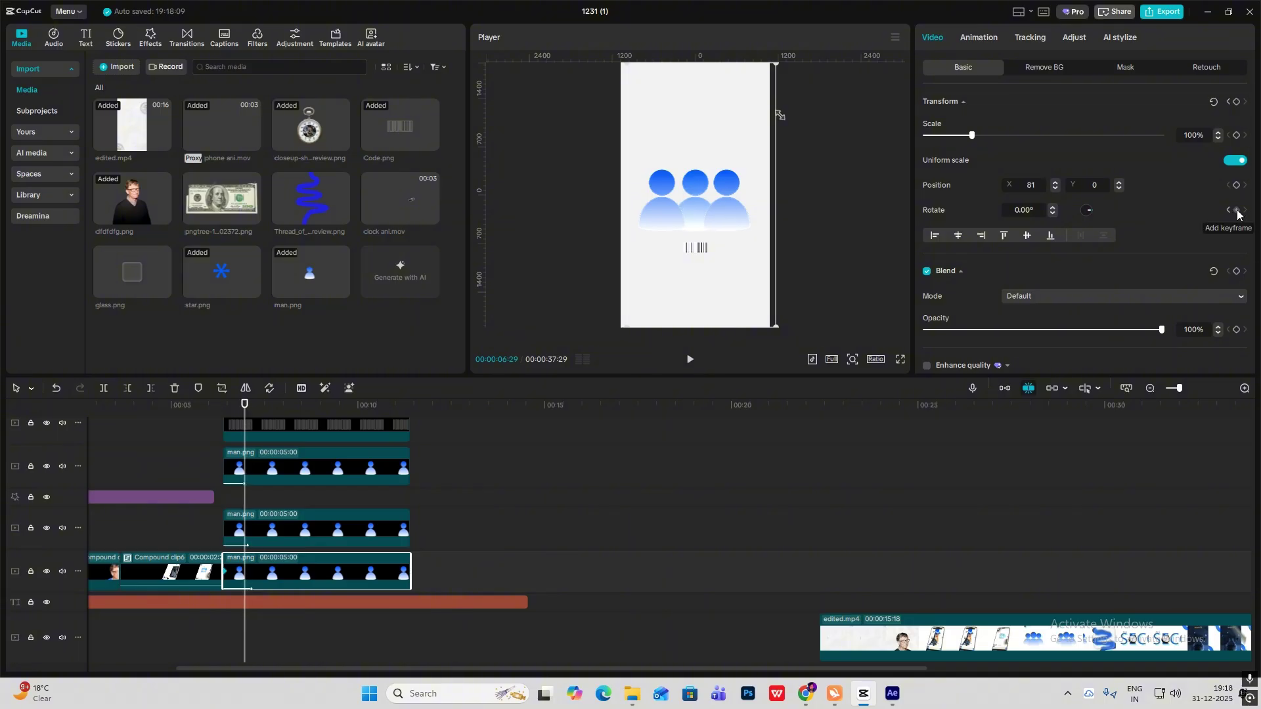
{"action": "left_click", "coordinate": [348, 522]}
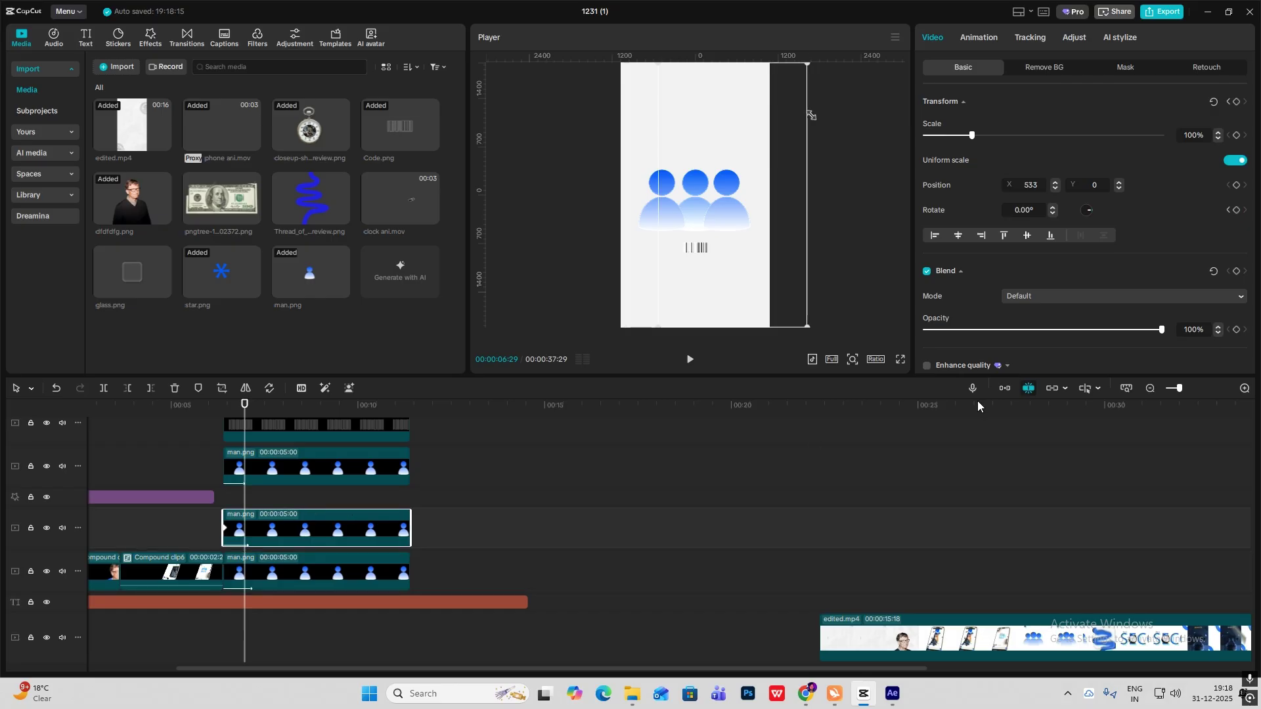
{"action": "left_click", "coordinate": [1237, 210]}
{"action": "left_click", "coordinate": [291, 460]}
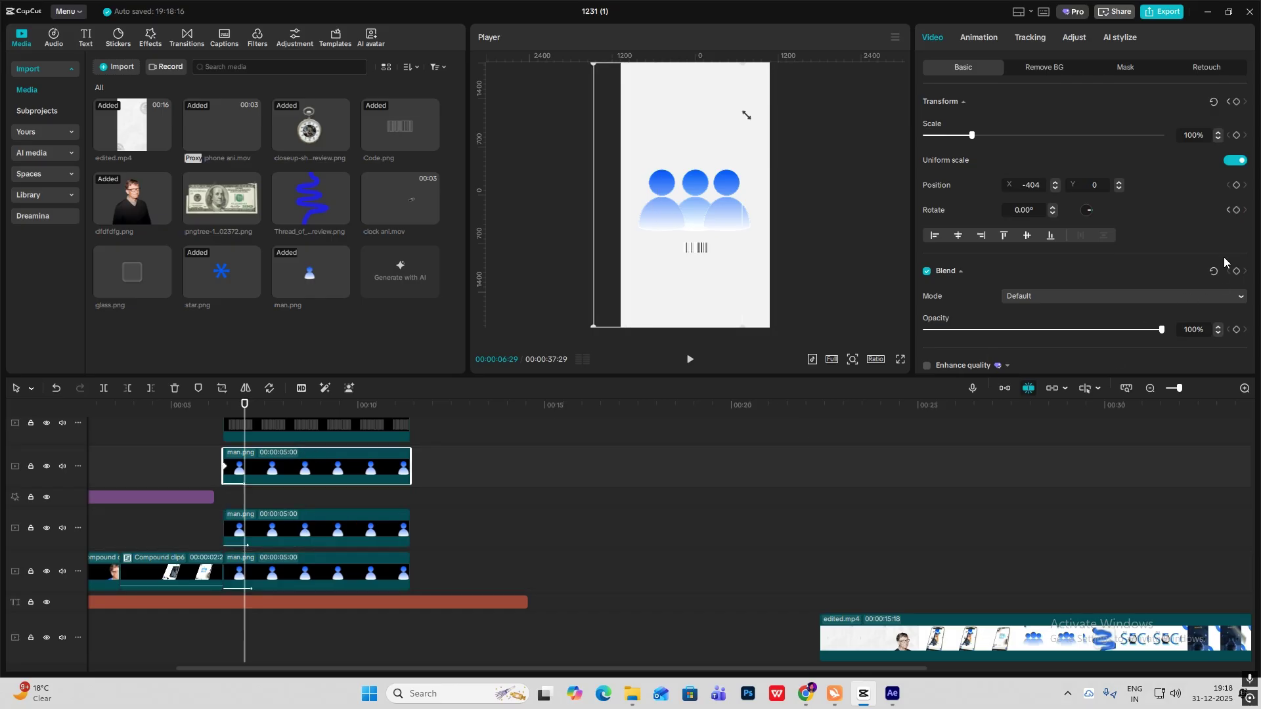
{"action": "left_click", "coordinate": [1236, 211]}
- Tilt the left-hand man.png figure outward at its 00:00:06:12 rotation keyframe
{"action": "left_click_drag", "start_coordinate": [243, 407], "coordinate": [223, 407]}
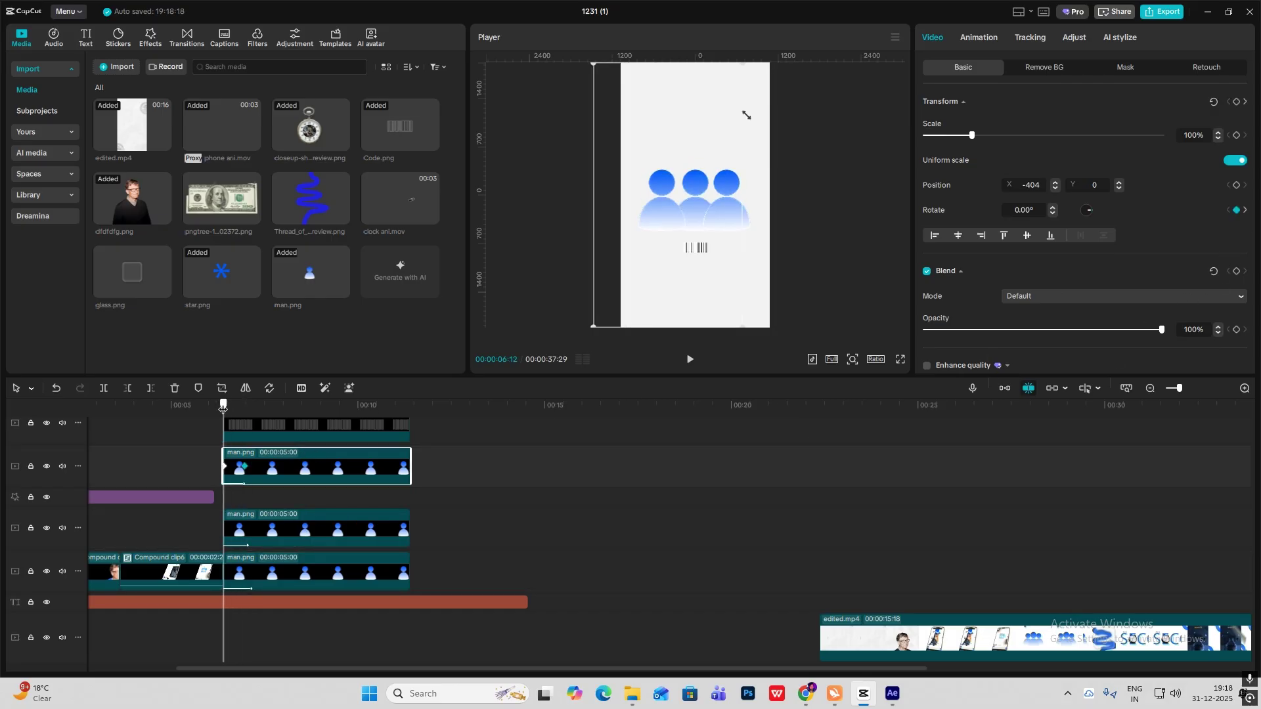
{"action": "left_click", "coordinate": [852, 360]}
{"action": "left_click_drag", "start_coordinate": [834, 382], "coordinate": [819, 382]}
{"action": "left_click_drag", "start_coordinate": [684, 277], "coordinate": [713, 283]}
{"action": "left_click_drag", "start_coordinate": [700, 289], "coordinate": [711, 293]}
- Tilt the right-hand man.png figure to 15.18° at 00:00:06:12 and apply the Cubic Out curve to its rotation
{"action": "left_click", "coordinate": [255, 531]}
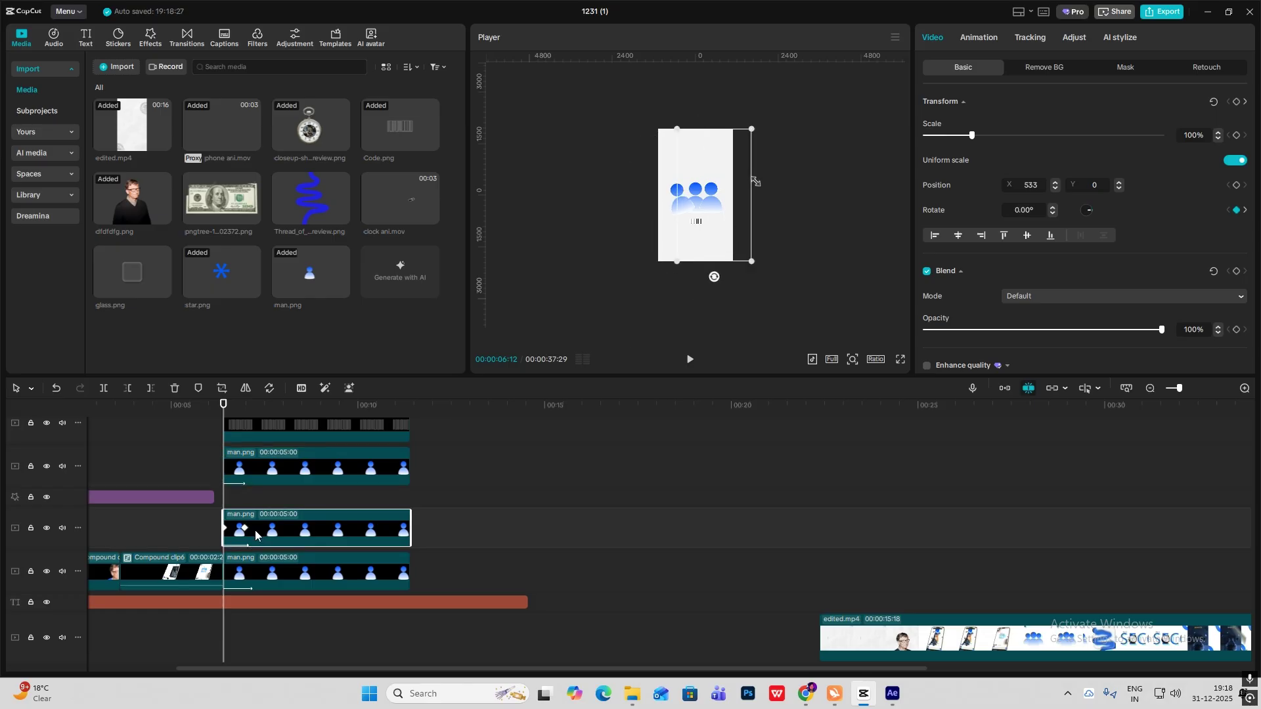
{"action": "key", "text": "alt+k"}
{"action": "scroll", "coordinate": [234, 525], "scroll_direction": "up", "scroll_amount": 1}
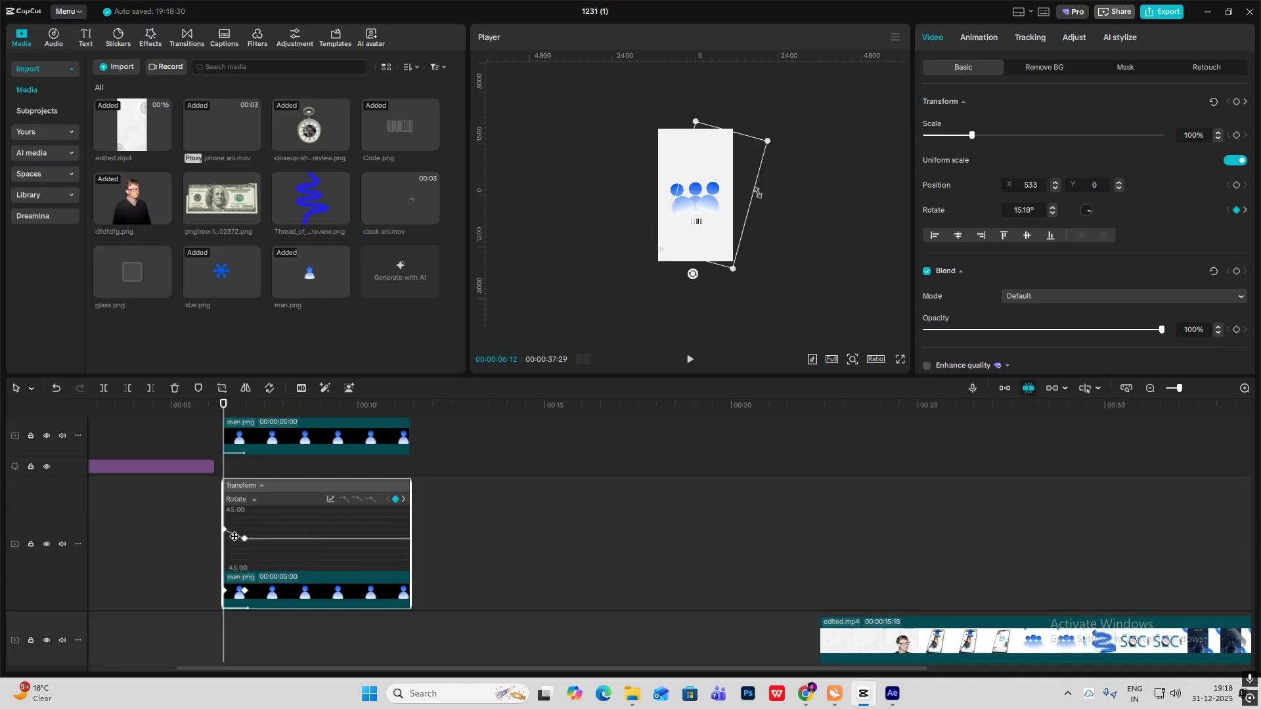
{"action": "left_click", "coordinate": [329, 500]}
{"action": "left_click", "coordinate": [463, 566]}
{"action": "left_click", "coordinate": [592, 471]}
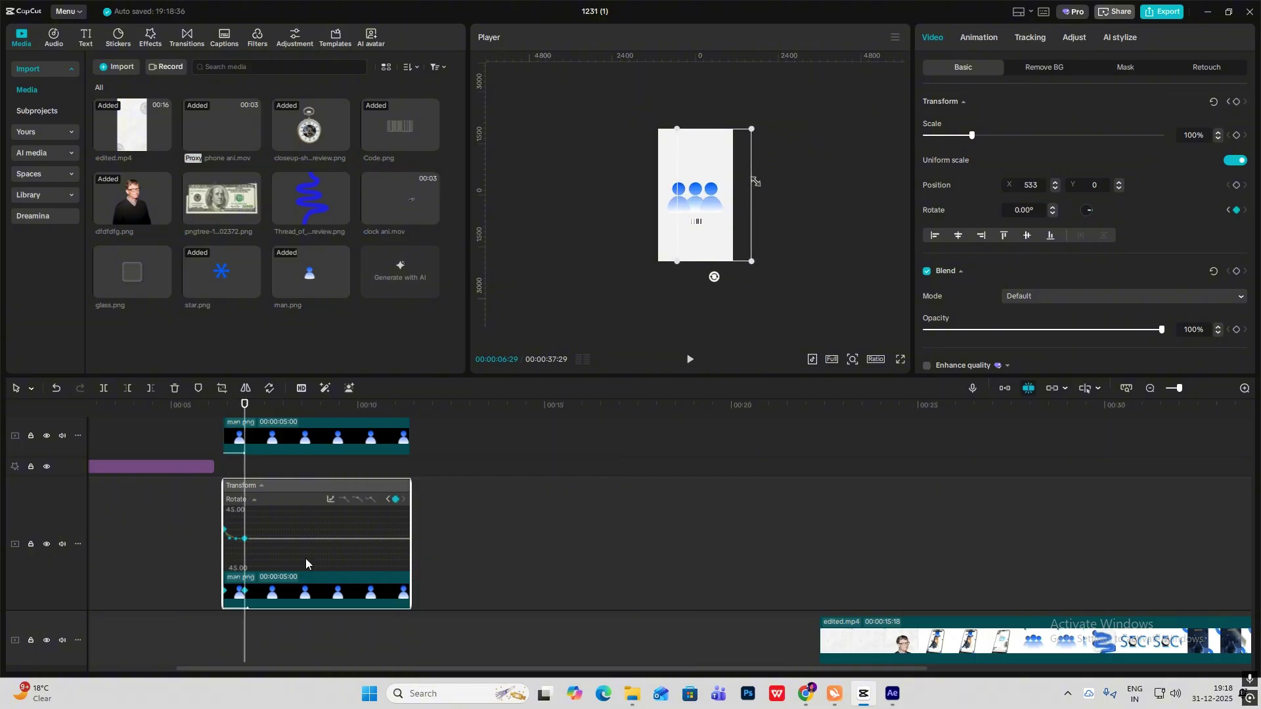
{"action": "left_click", "coordinate": [266, 587]}
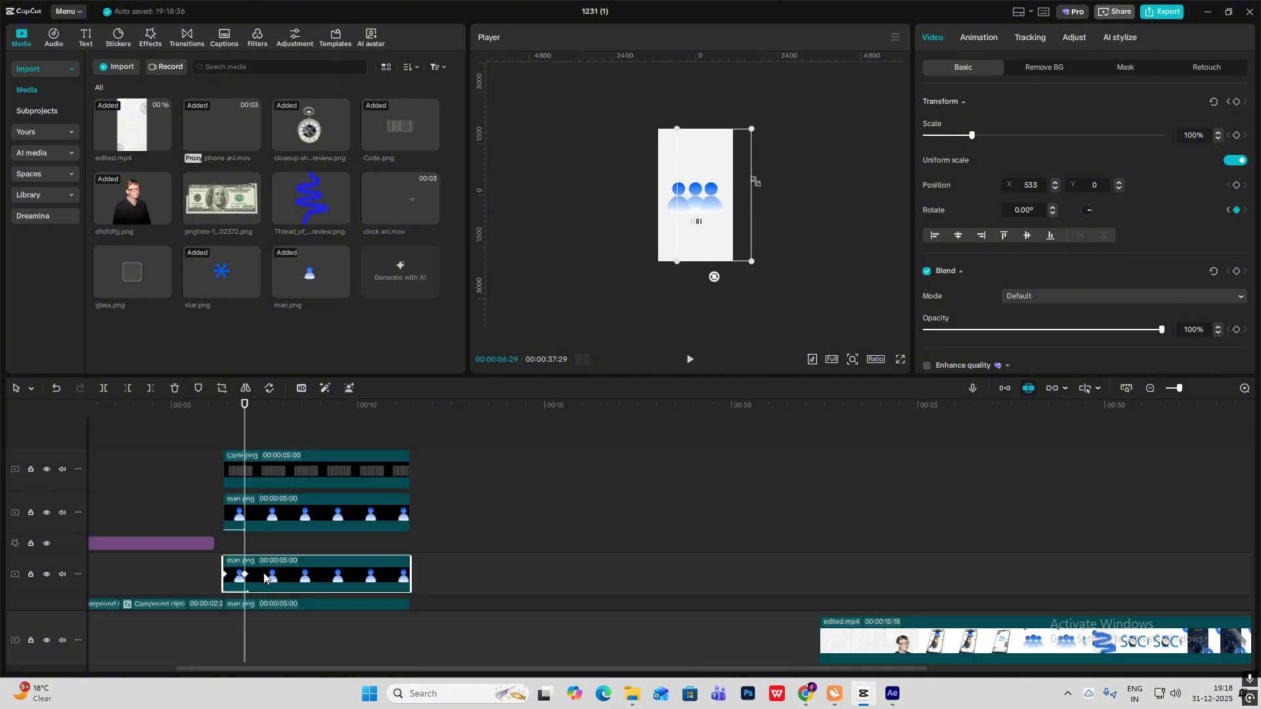
- Apply the Cubic Out curve to the left-hand man.png figure's rotation keyframes
{"action": "left_click", "coordinate": [266, 515]}
{"action": "left_click", "coordinate": [327, 423]}
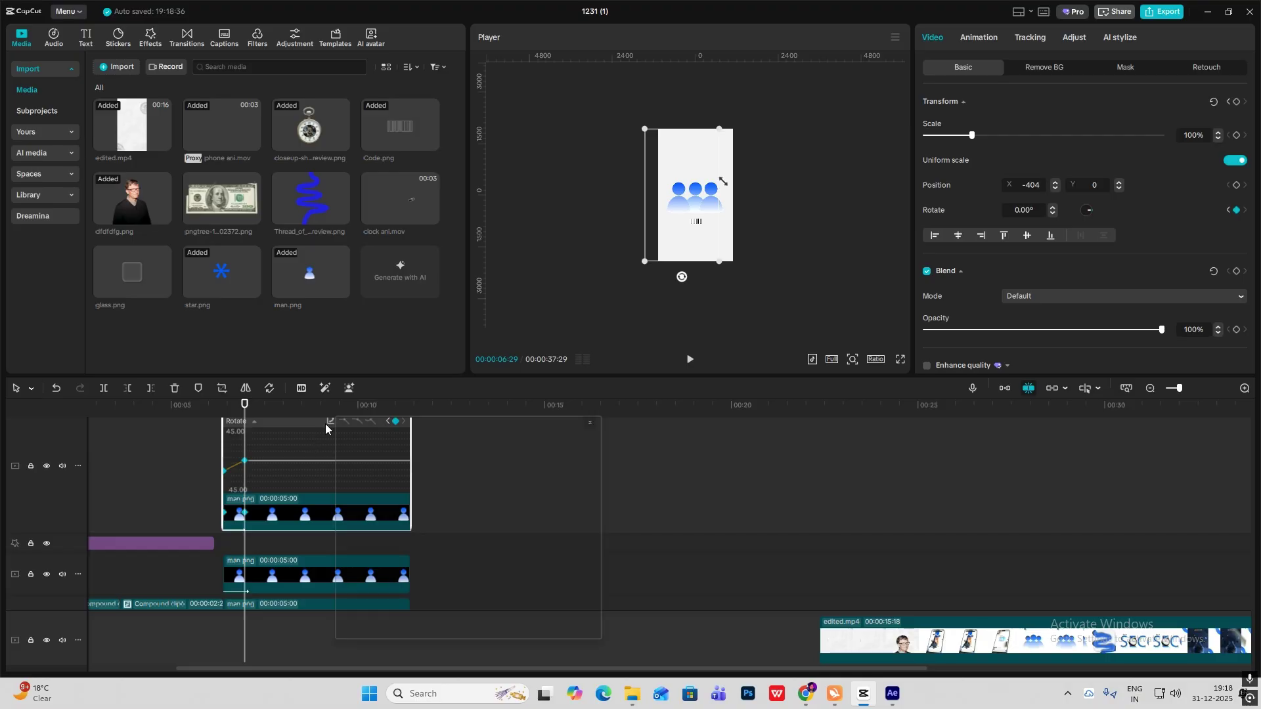
{"action": "left_click", "coordinate": [465, 527]}
{"action": "left_click", "coordinate": [590, 423]}
{"action": "key", "text": "alt+k"}
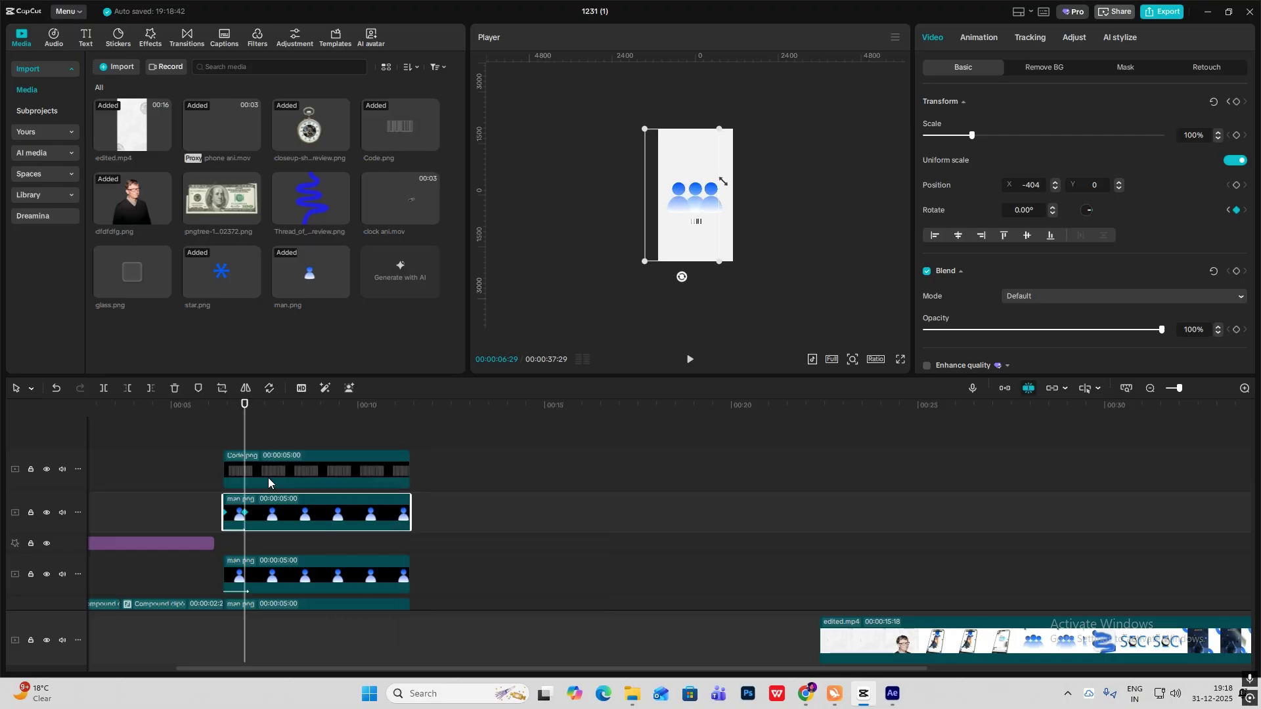
- Enlarge the preview and play the figures' rotation animation from the start of the people scene
{"action": "left_click", "coordinate": [852, 361]}
{"action": "left_click", "coordinate": [829, 381]}
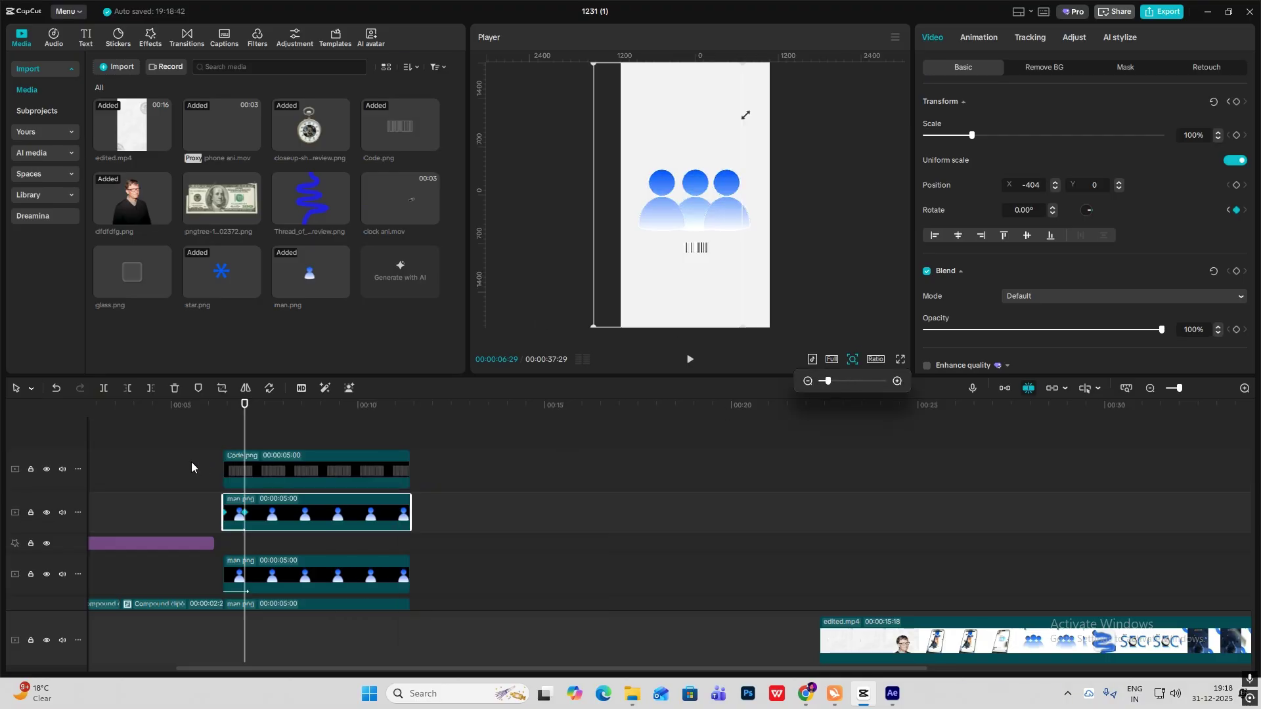
{"action": "left_click", "coordinate": [220, 442]}
{"action": "key", "text": "space"}
- Extend the outer man.png figures' rotation to 00:00:07:07 and keyframe the position of both clips at 00:00:06:12
{"action": "left_click", "coordinate": [363, 495]}
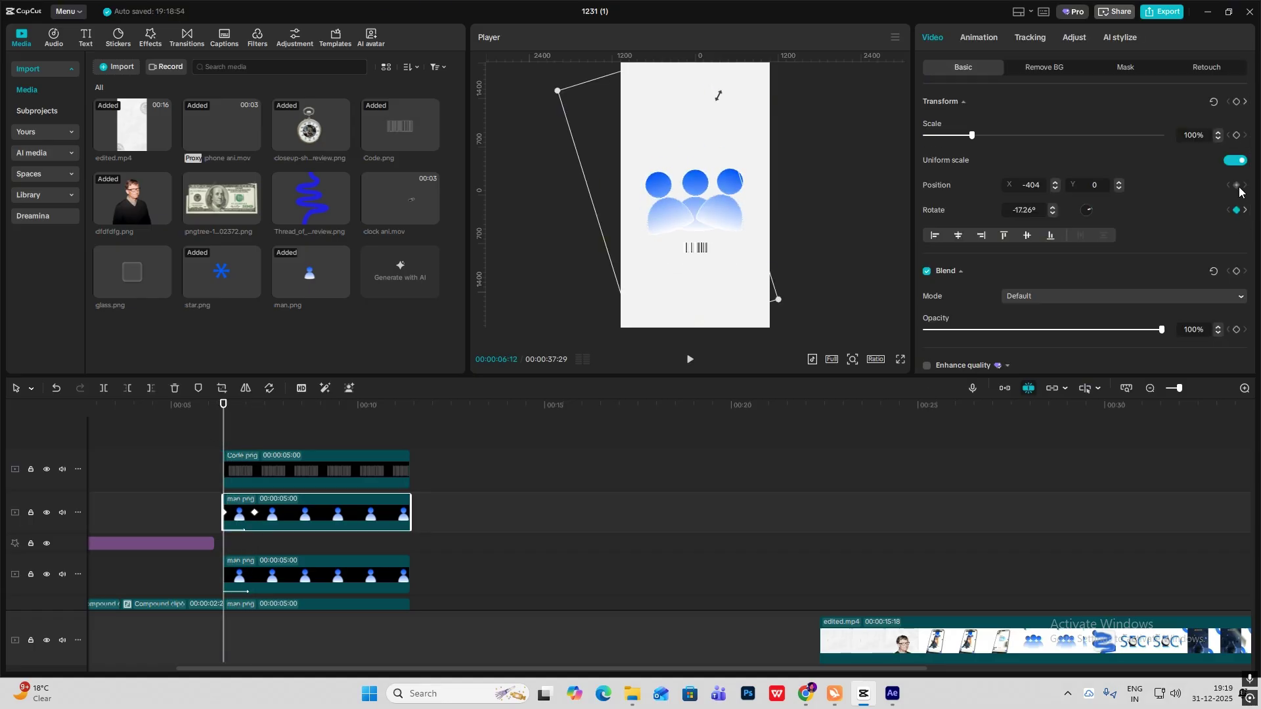
{"action": "scroll", "coordinate": [395, 515], "scroll_direction": "down", "scroll_amount": 1}
{"action": "left_click", "coordinate": [321, 549]}
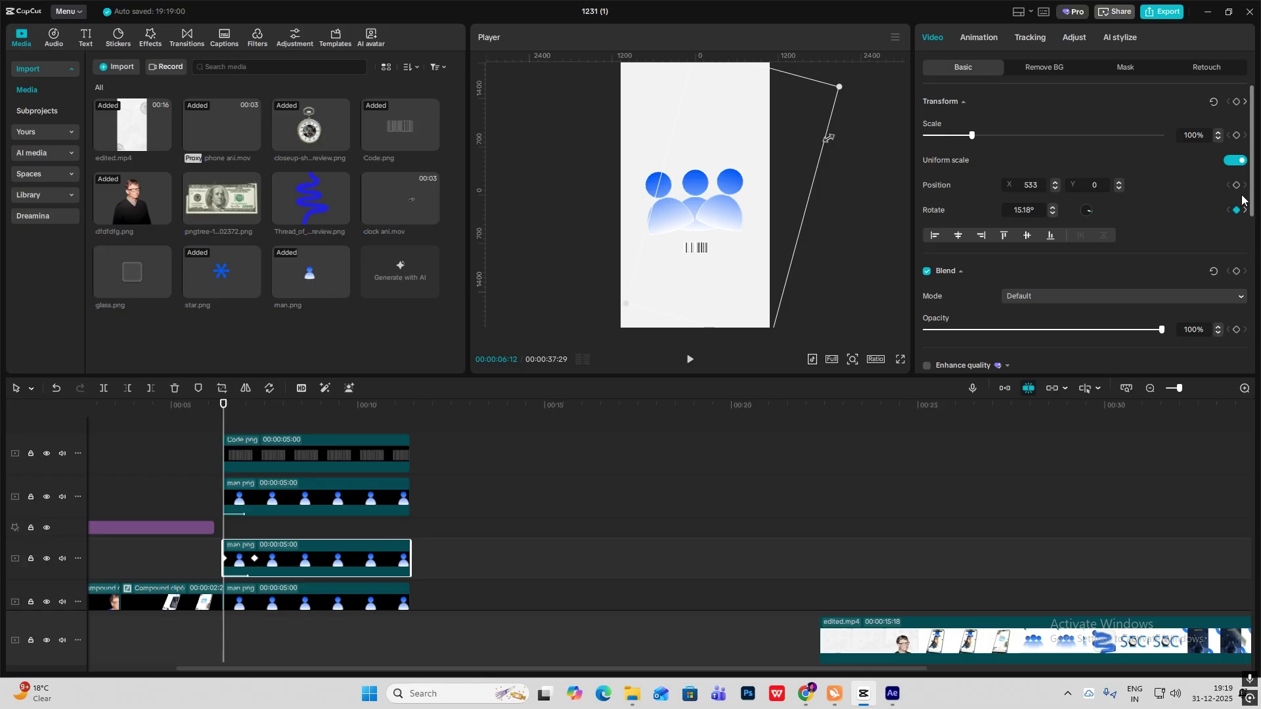
{"action": "left_click", "coordinate": [282, 486]}
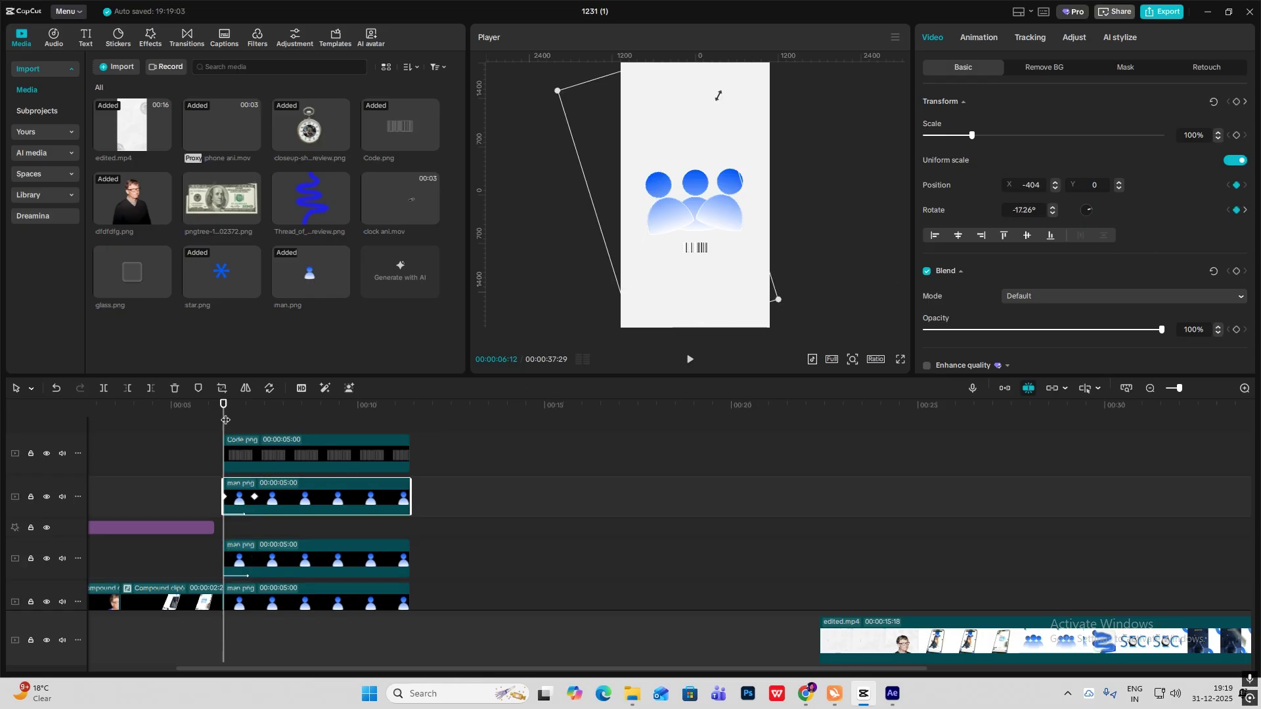
- Add second position keyframes to the left- and right-hand man.png clips at 00:00:07:07
{"action": "left_click_drag", "start_coordinate": [226, 419], "coordinate": [253, 431]}
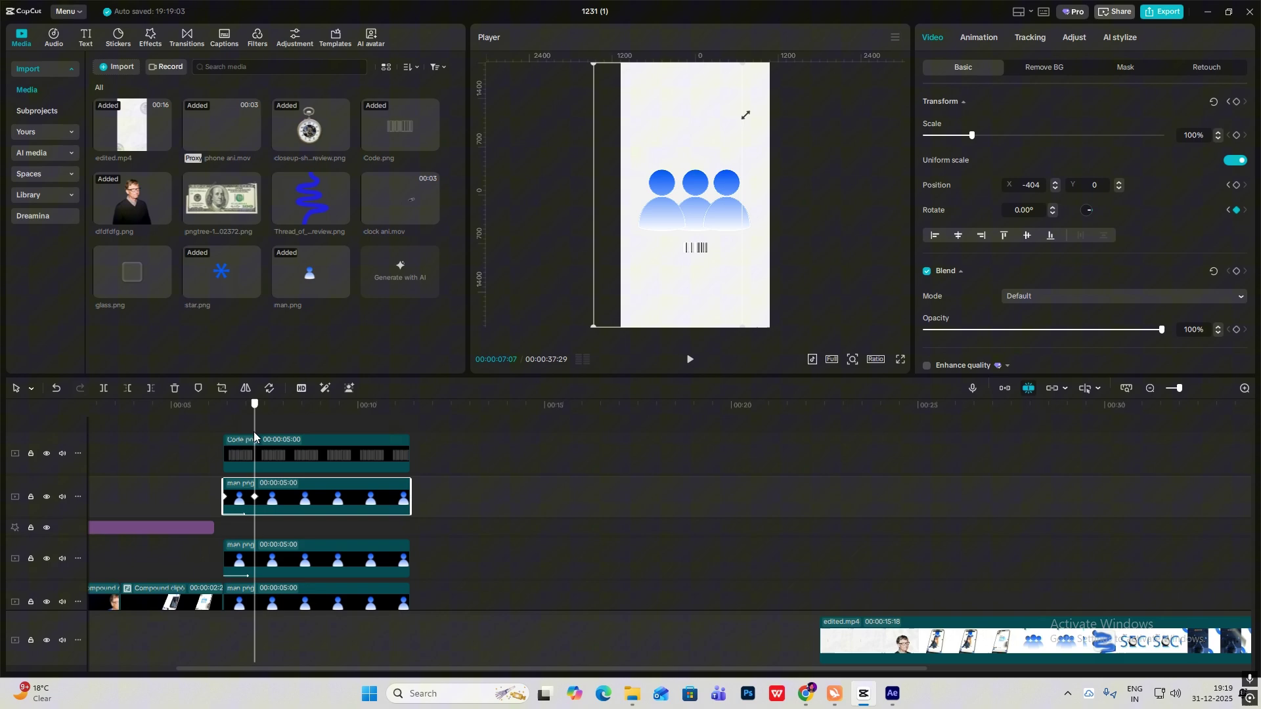
{"action": "left_click", "coordinate": [325, 559]}
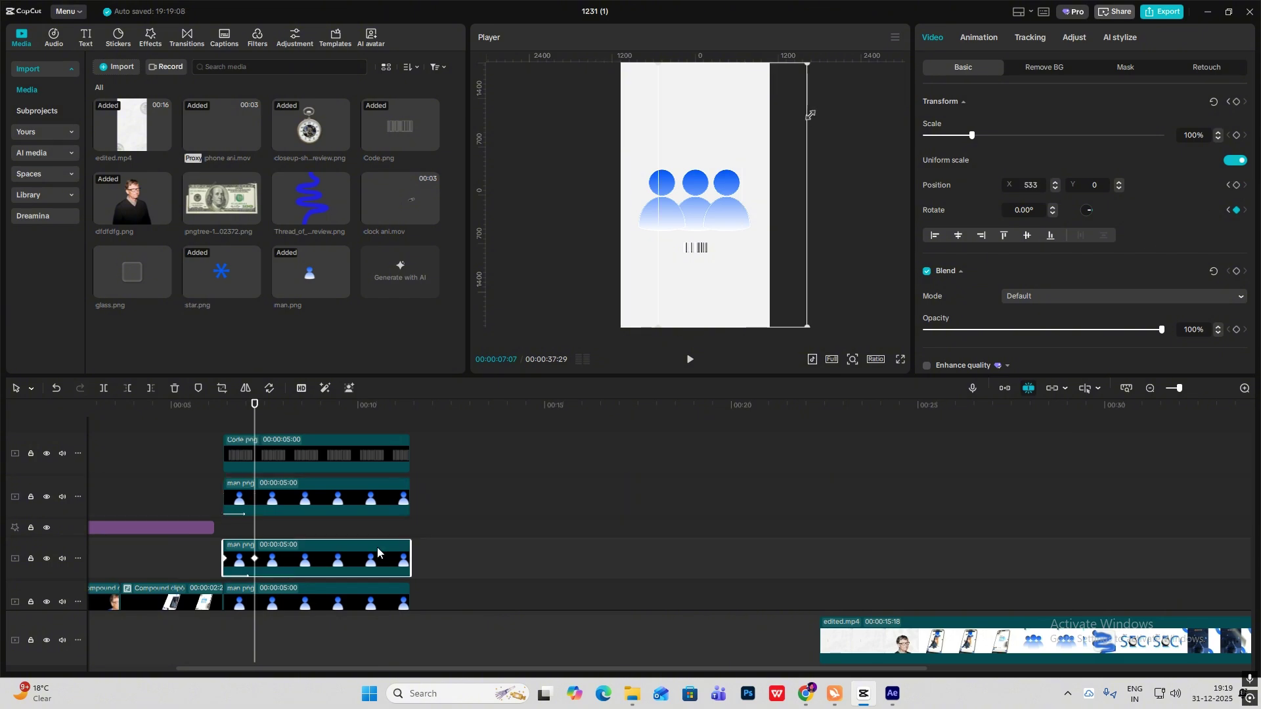
{"action": "left_click", "coordinate": [1230, 187]}
- Lower both outer man.png figures at their 00:00:06:12 position keyframes, placing the right-hand one at about X 538, Y -418
{"action": "left_click", "coordinate": [258, 504]}
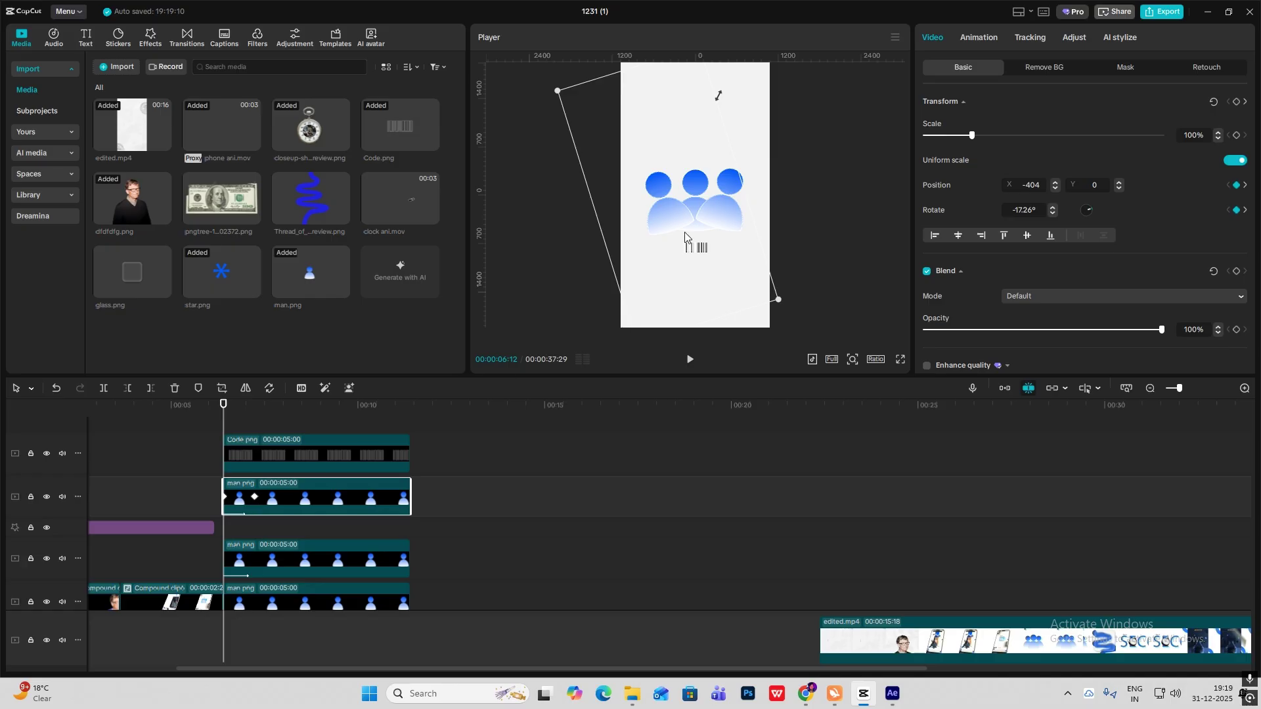
{"action": "left_click_drag", "start_coordinate": [671, 219], "coordinate": [674, 247]}
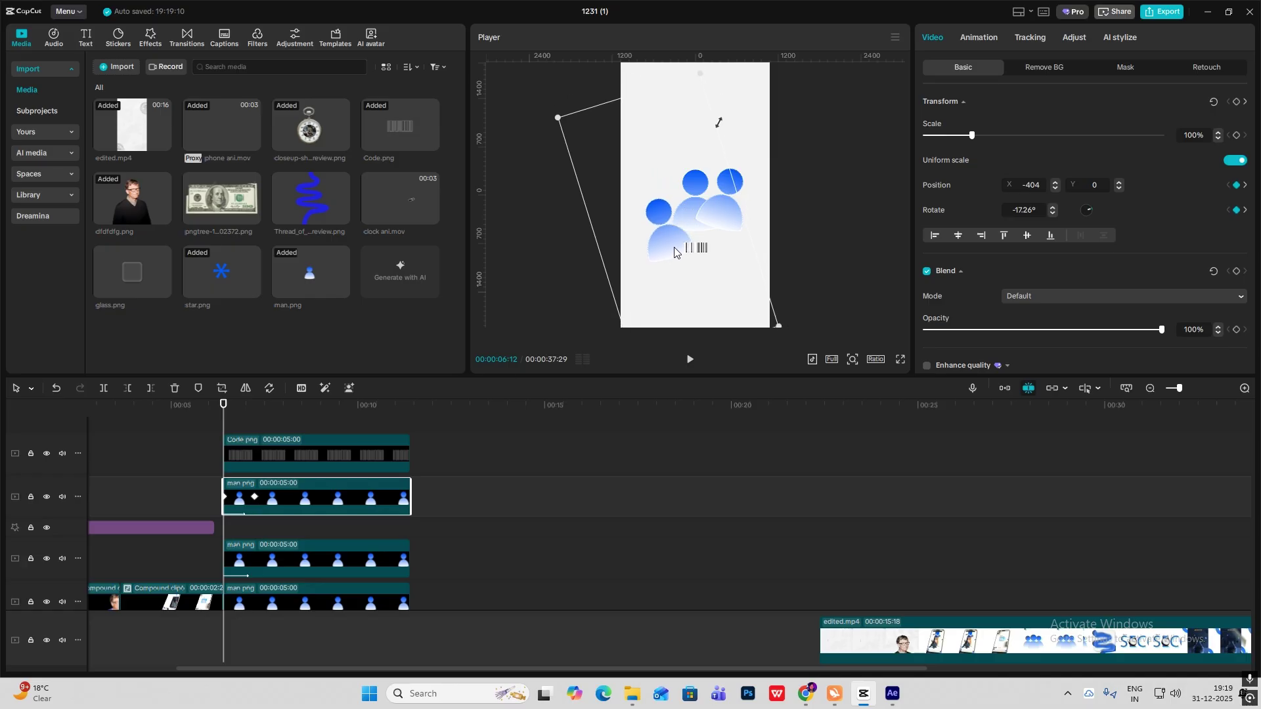
{"action": "left_click", "coordinate": [264, 558]}
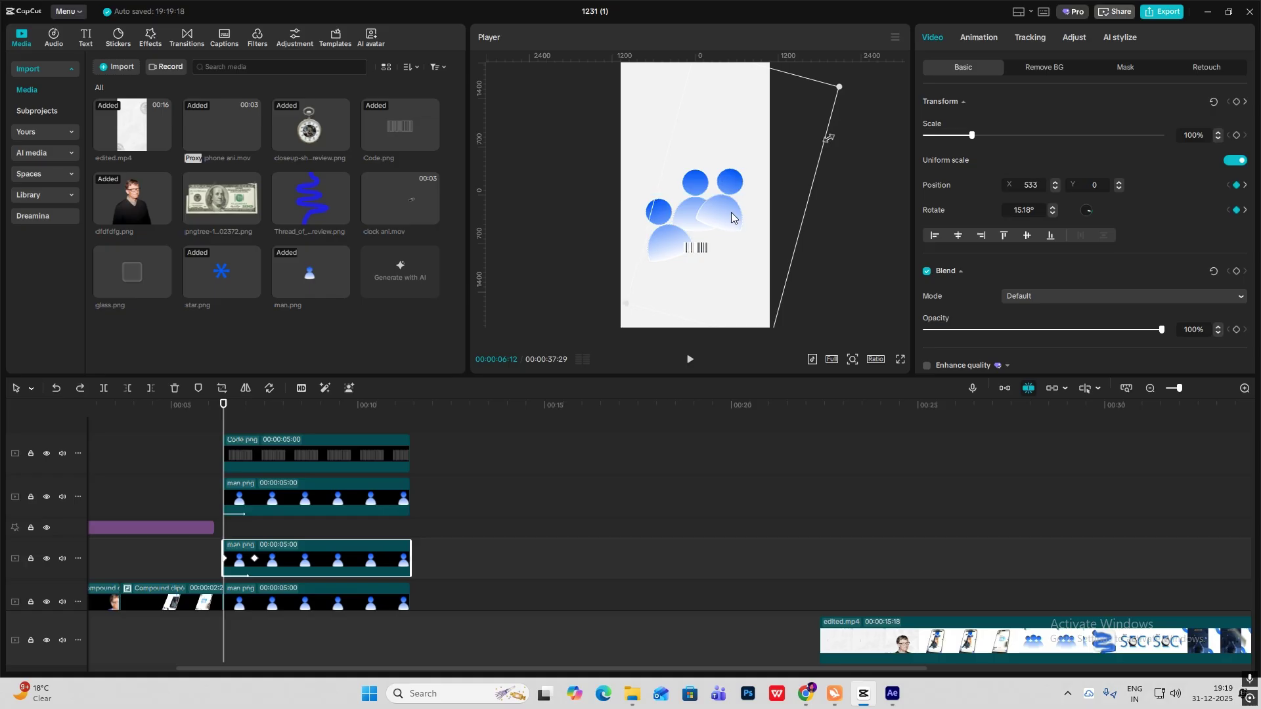
{"action": "left_click_drag", "start_coordinate": [732, 212], "coordinate": [733, 245]}
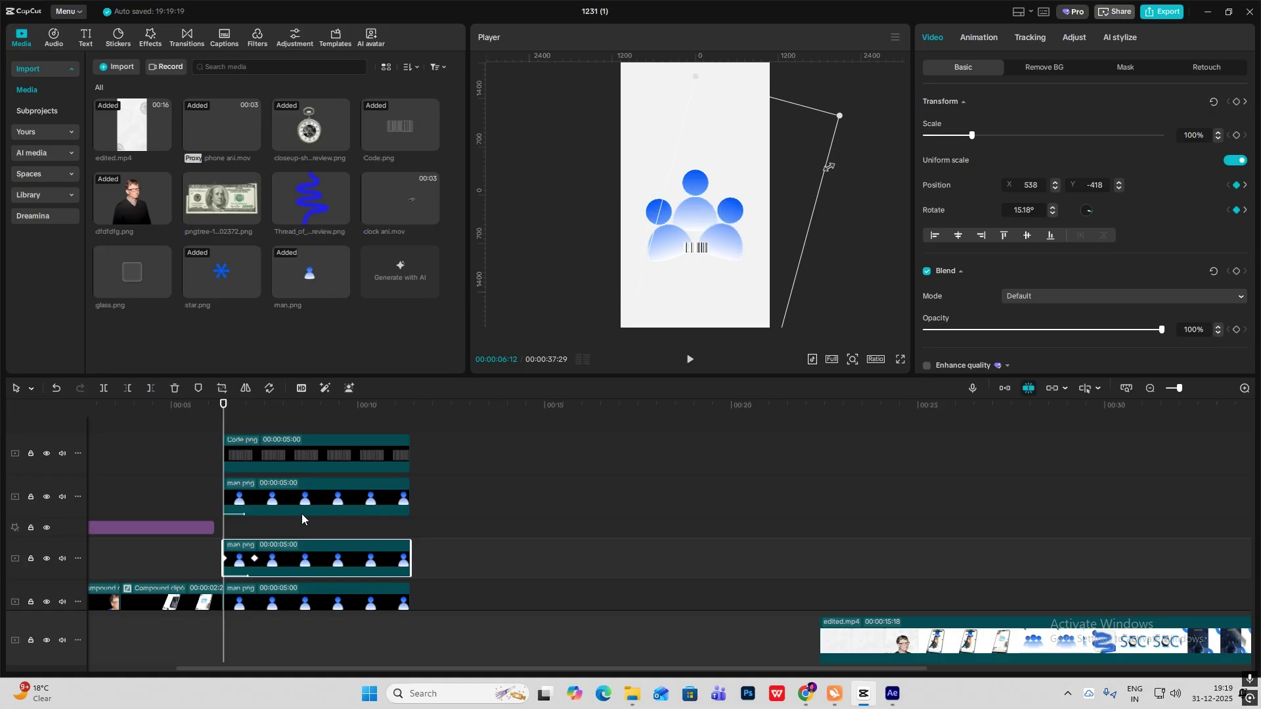
- Apply the Cubic Out curve to the right-hand man.png figure's vertical position keyframes
{"action": "key", "text": "alt+k"}
{"action": "scroll", "coordinate": [255, 522], "scroll_direction": "up", "scroll_amount": 5}
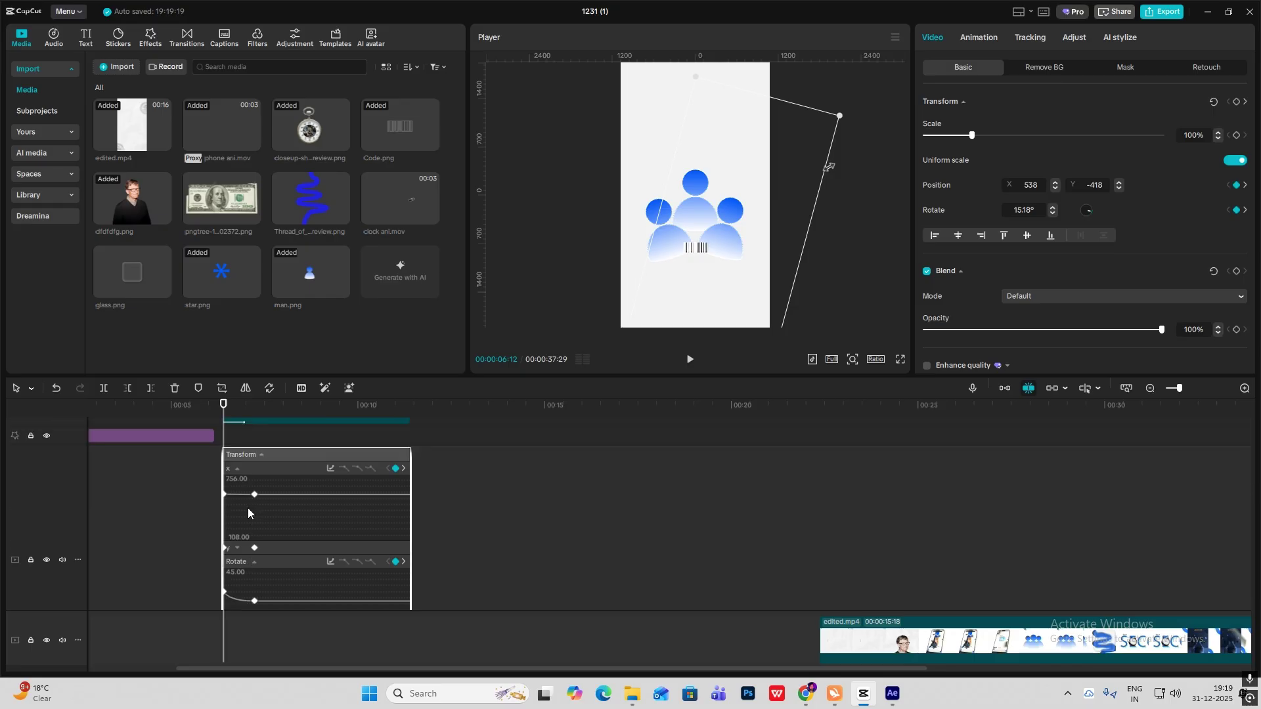
{"action": "scroll", "coordinate": [247, 507], "scroll_direction": "down", "scroll_amount": 1}
{"action": "left_click", "coordinate": [237, 532]}
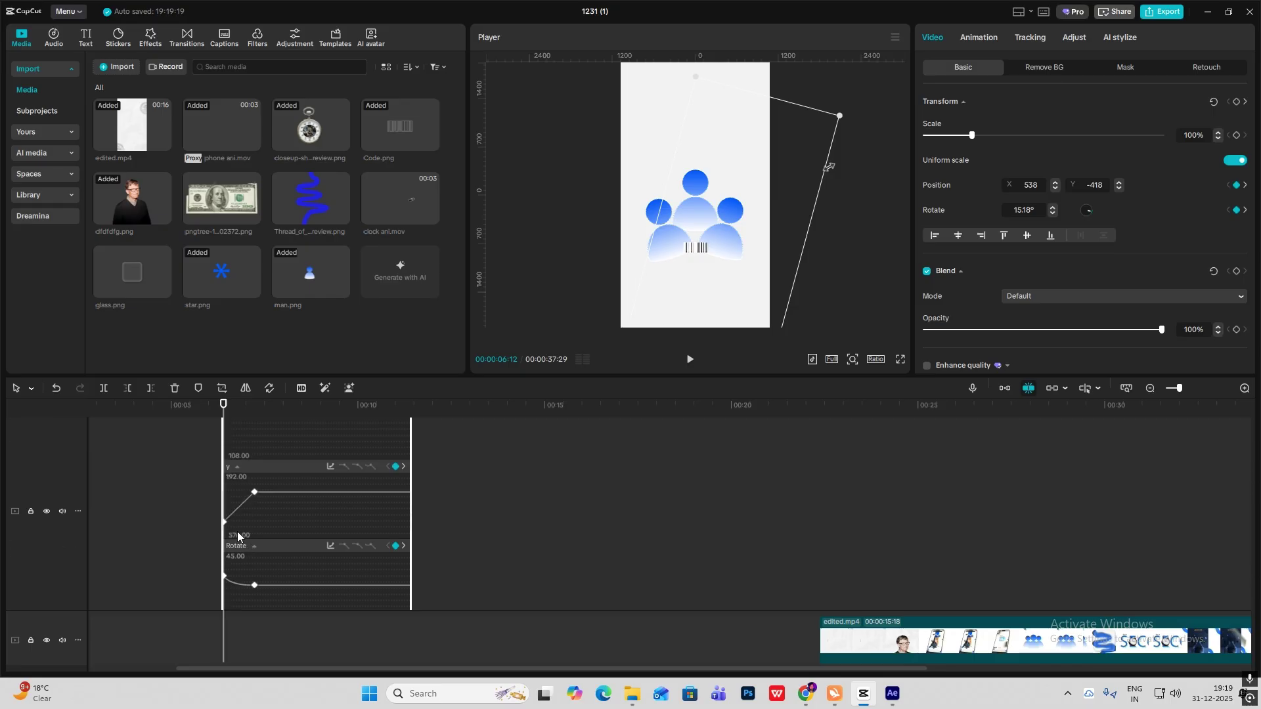
{"action": "left_click", "coordinate": [331, 466]}
{"action": "left_click", "coordinate": [465, 562]}
{"action": "left_click", "coordinate": [586, 465]}
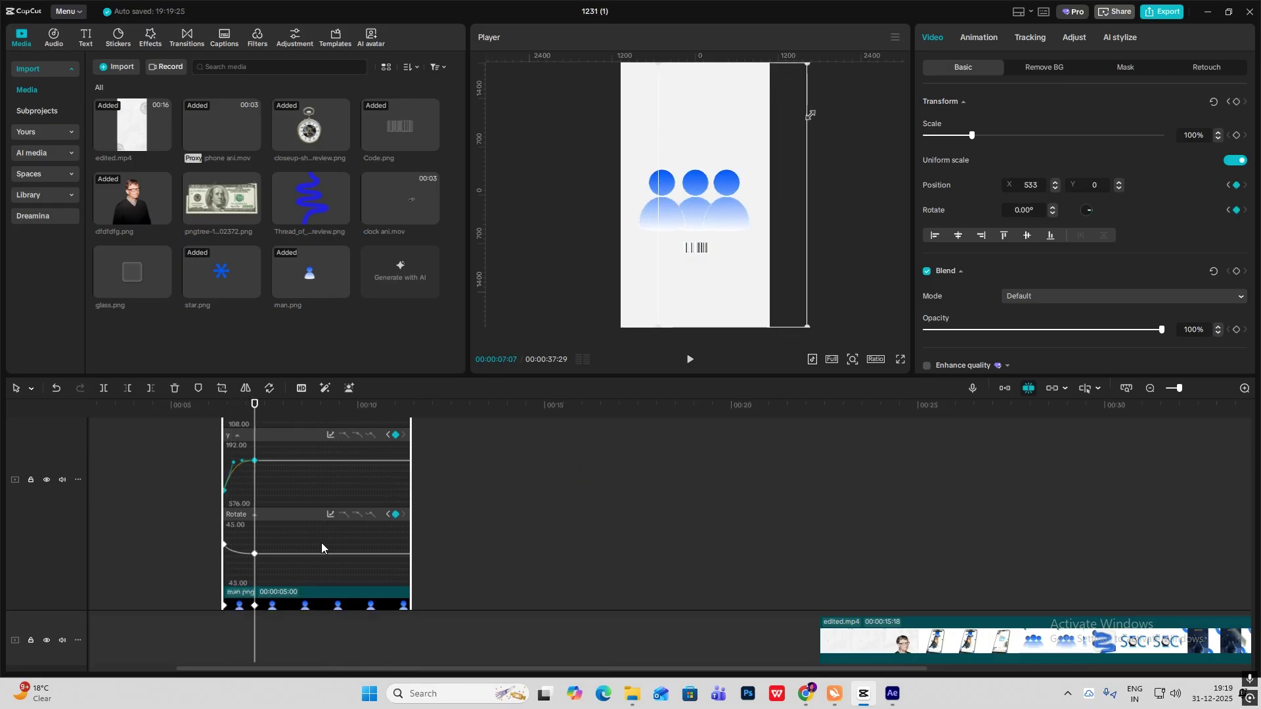
- Apply the Cubic Out curve to the left-hand man.png figure's vertical position keyframes
{"action": "scroll", "coordinate": [321, 543], "scroll_direction": "down", "scroll_amount": 2}
{"action": "double_click", "coordinate": [274, 551]}
{"action": "left_click", "coordinate": [281, 494]}
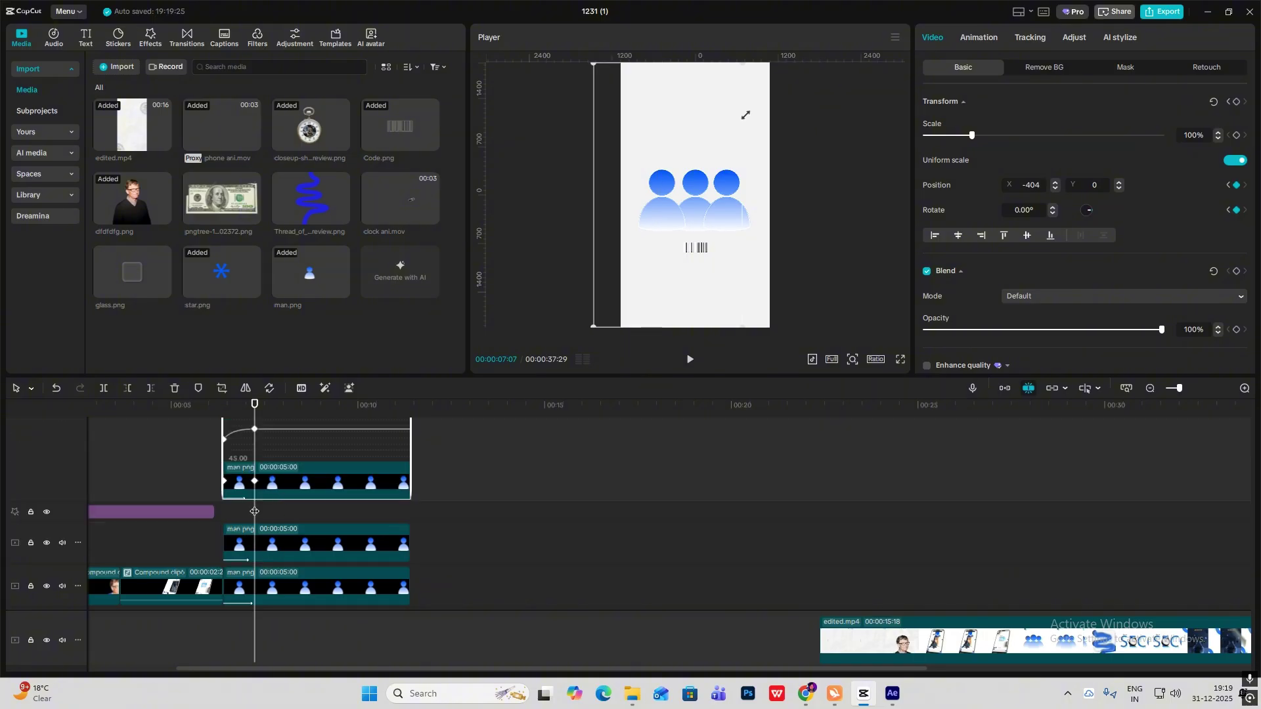
{"action": "scroll", "coordinate": [263, 477], "scroll_direction": "up", "scroll_amount": 2}
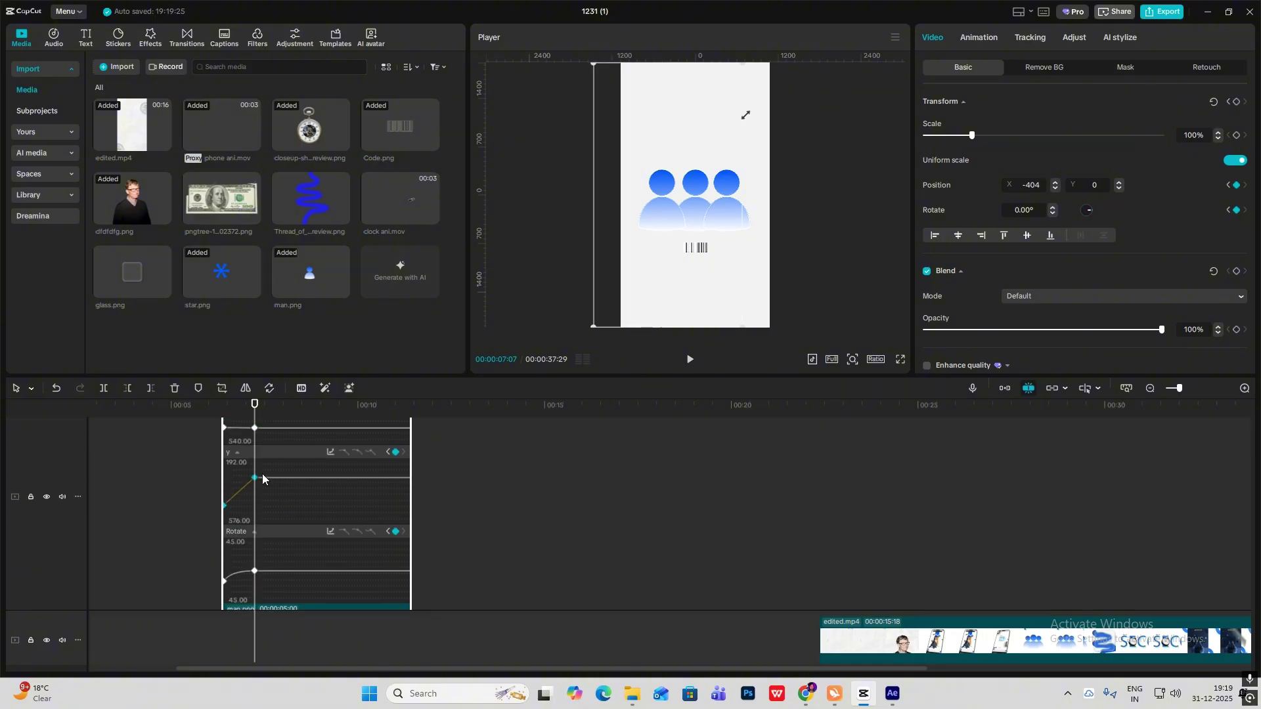
{"action": "left_click", "coordinate": [330, 452]}
{"action": "left_click", "coordinate": [468, 562]}
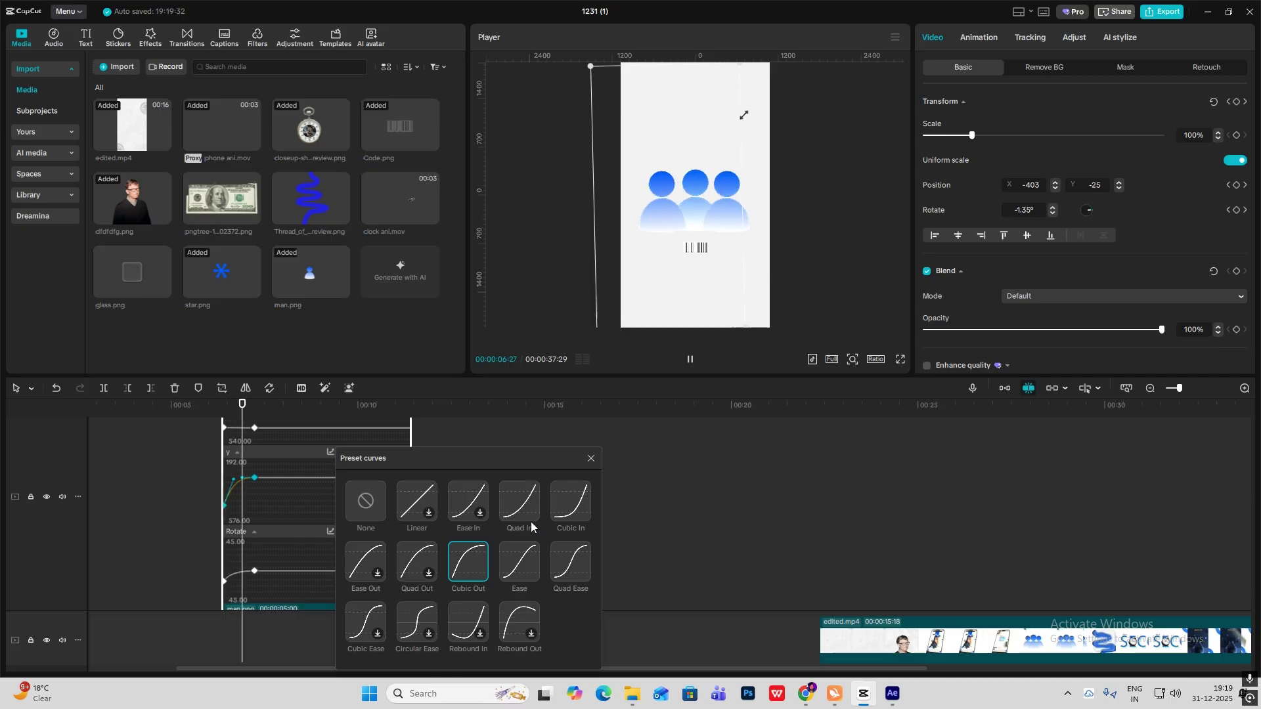
{"action": "left_click", "coordinate": [590, 461]}
- Copy the "more ads" text and Compound clip4 from Compound clip6 and paste them above Code.png at about 00:00:07:04
{"action": "left_click", "coordinate": [936, 596]}
{"action": "left_click_drag", "start_coordinate": [936, 596], "coordinate": [1035, 596]}
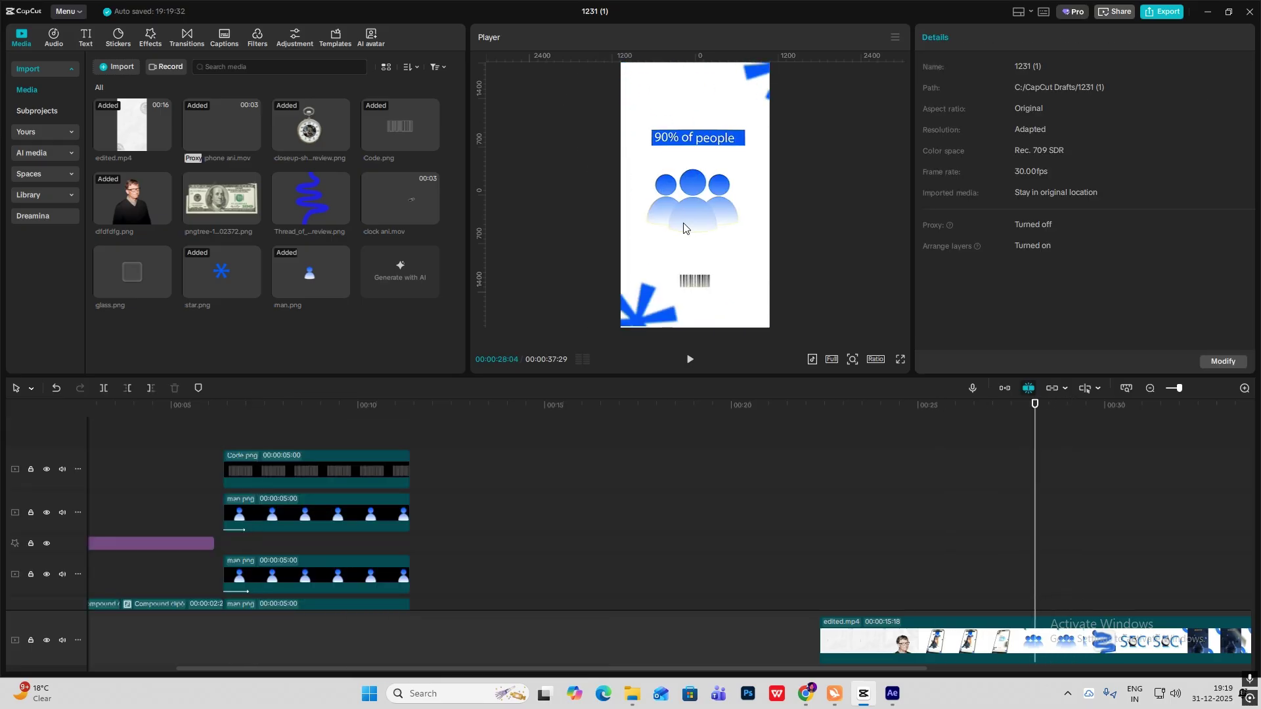
{"action": "left_click", "coordinate": [1151, 391]}
{"action": "left_click_drag", "start_coordinate": [127, 501], "coordinate": [195, 514]}
{"action": "scroll", "coordinate": [201, 533], "scroll_direction": "down", "scroll_amount": 2}
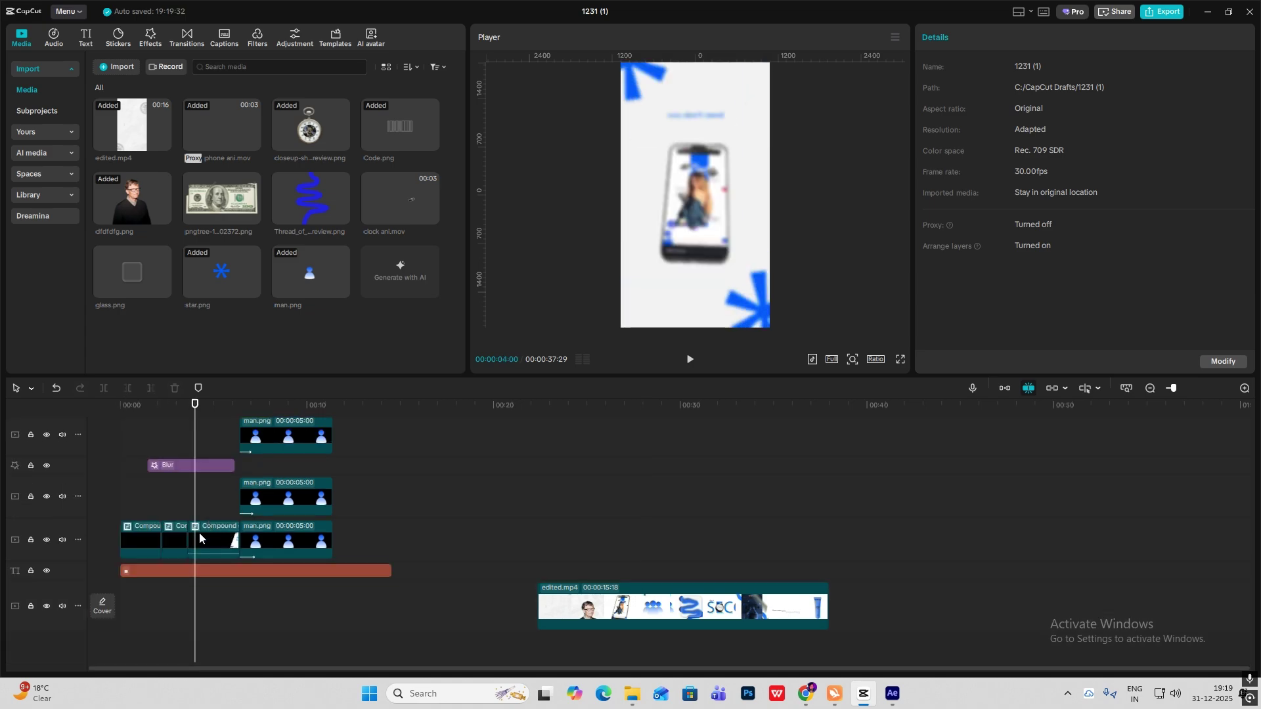
{"action": "double_click", "coordinate": [199, 533]}
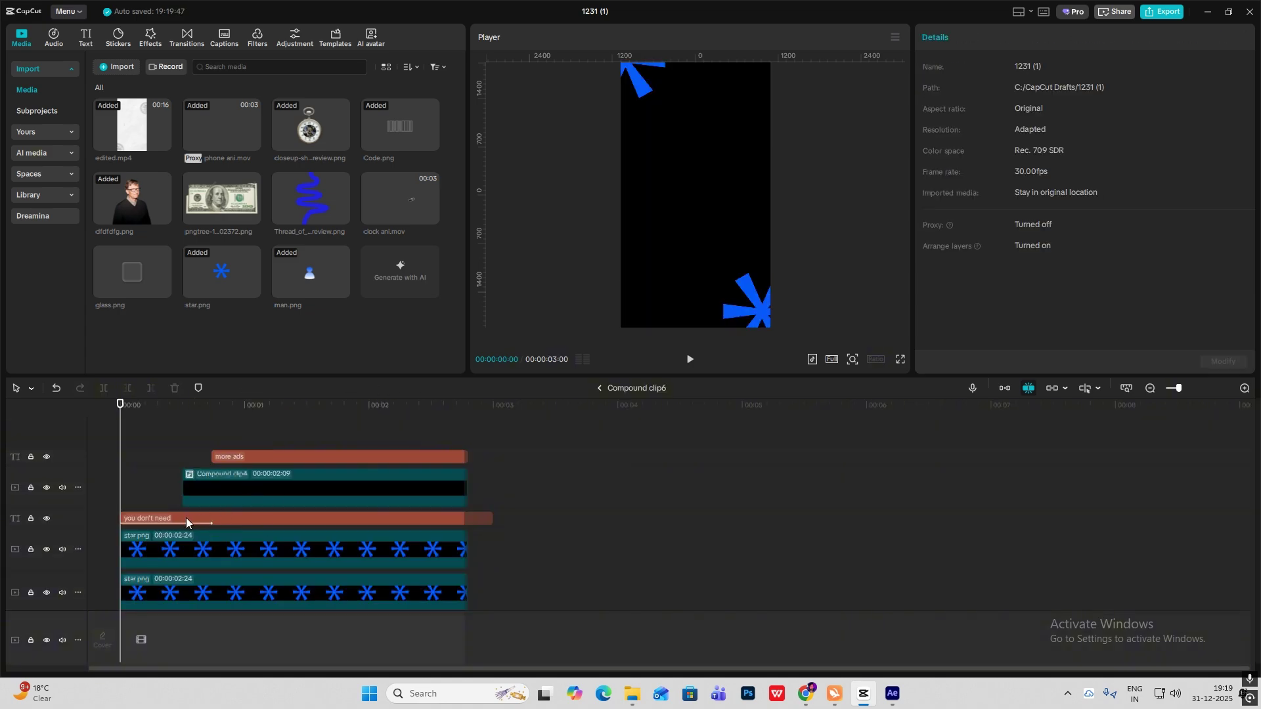
{"action": "left_click_drag", "start_coordinate": [247, 435], "coordinate": [285, 479]}
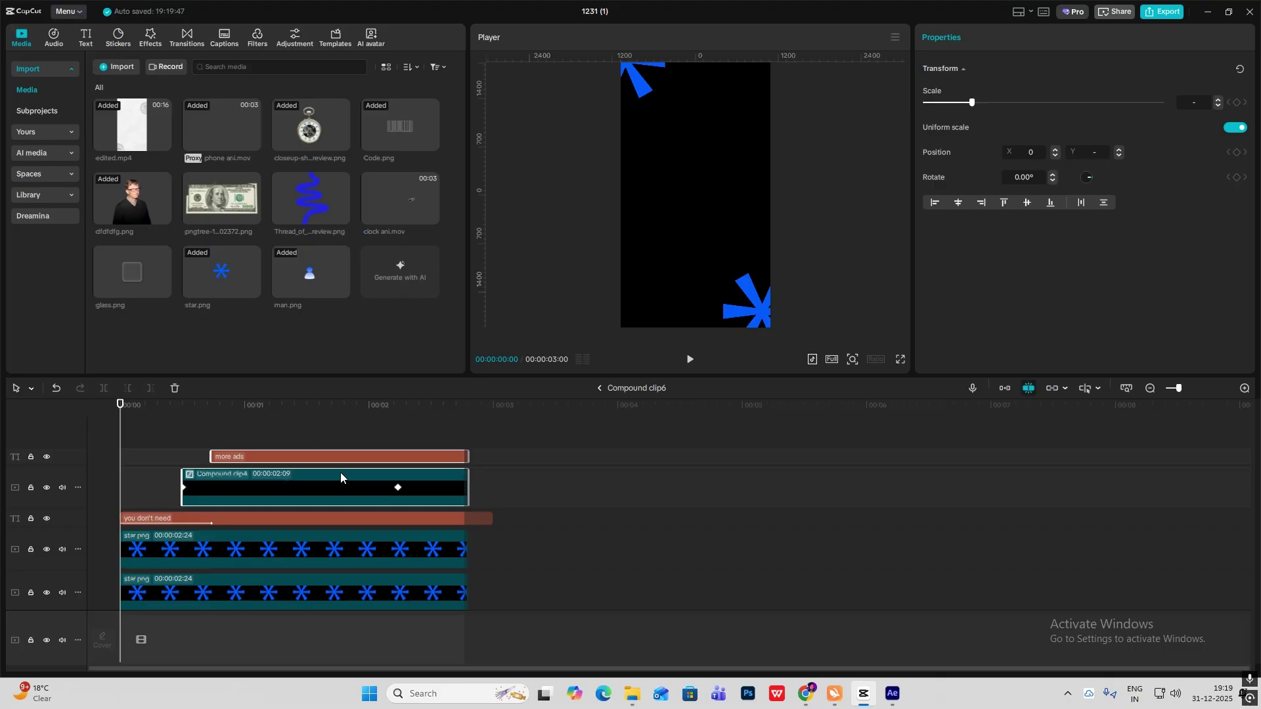
{"action": "left_click", "coordinate": [600, 388]}
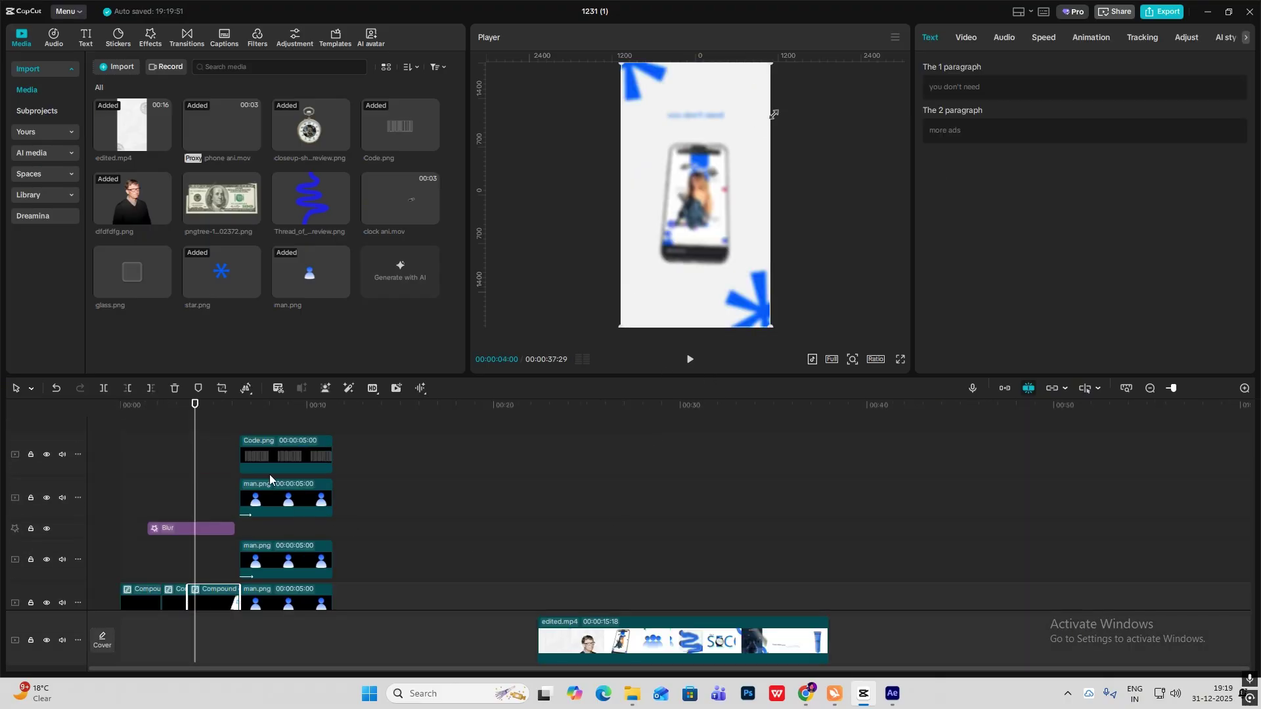
{"action": "left_click", "coordinate": [253, 425]}
{"action": "key", "text": "ctrl+v"}
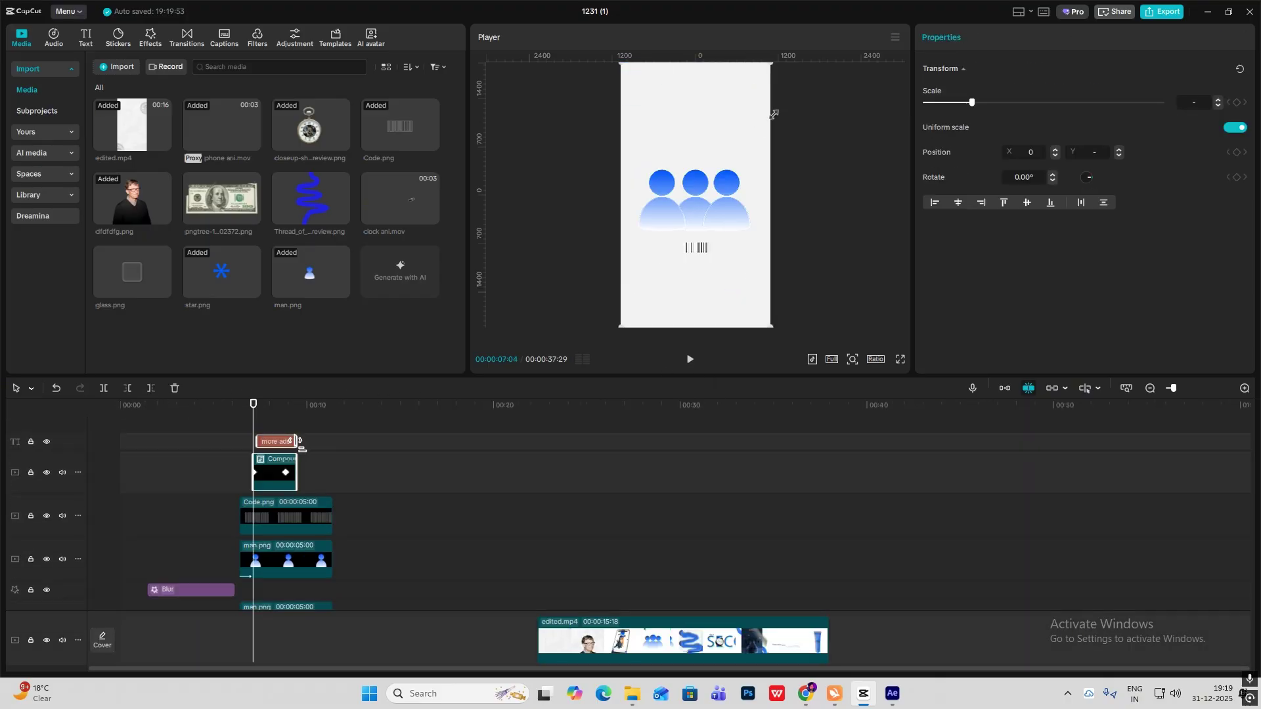
- Change the pasted caption to "90% of people" with a matching blue box, lining its compound clip up with the start of Code.png
{"action": "key", "text": "space"}
{"action": "left_click", "coordinate": [1245, 388]}
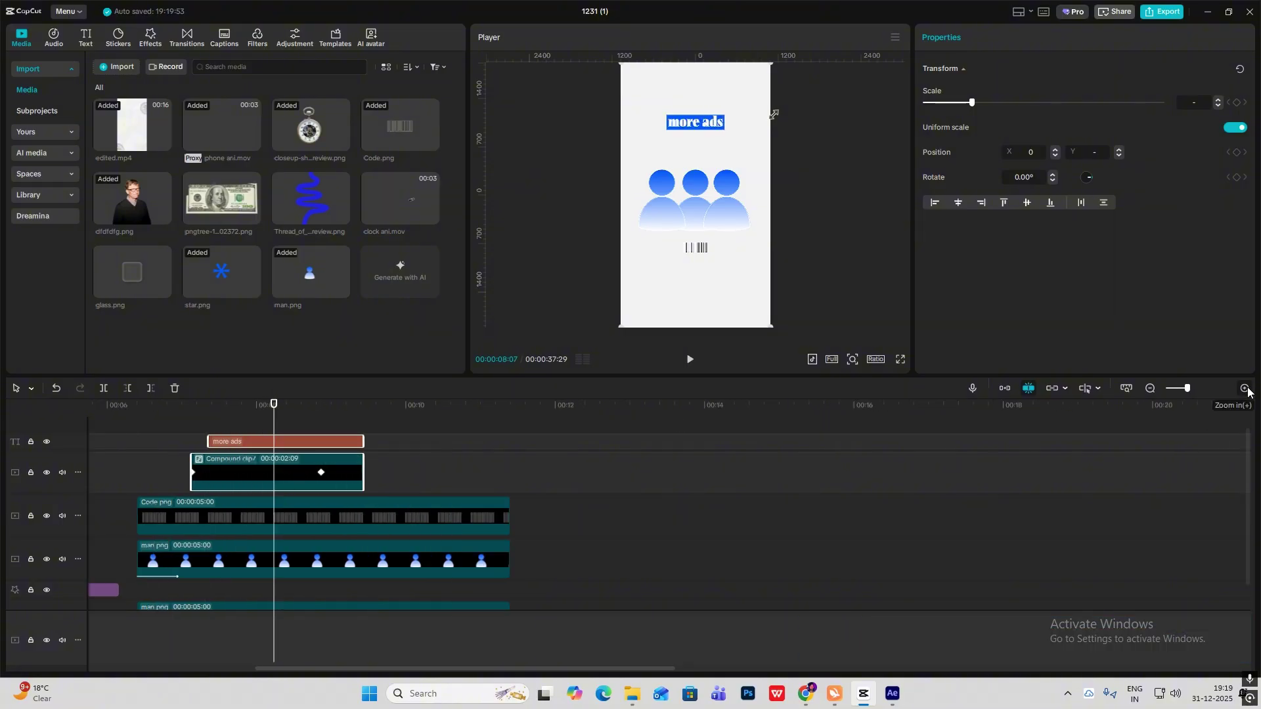
{"action": "left_click", "coordinate": [266, 440]}
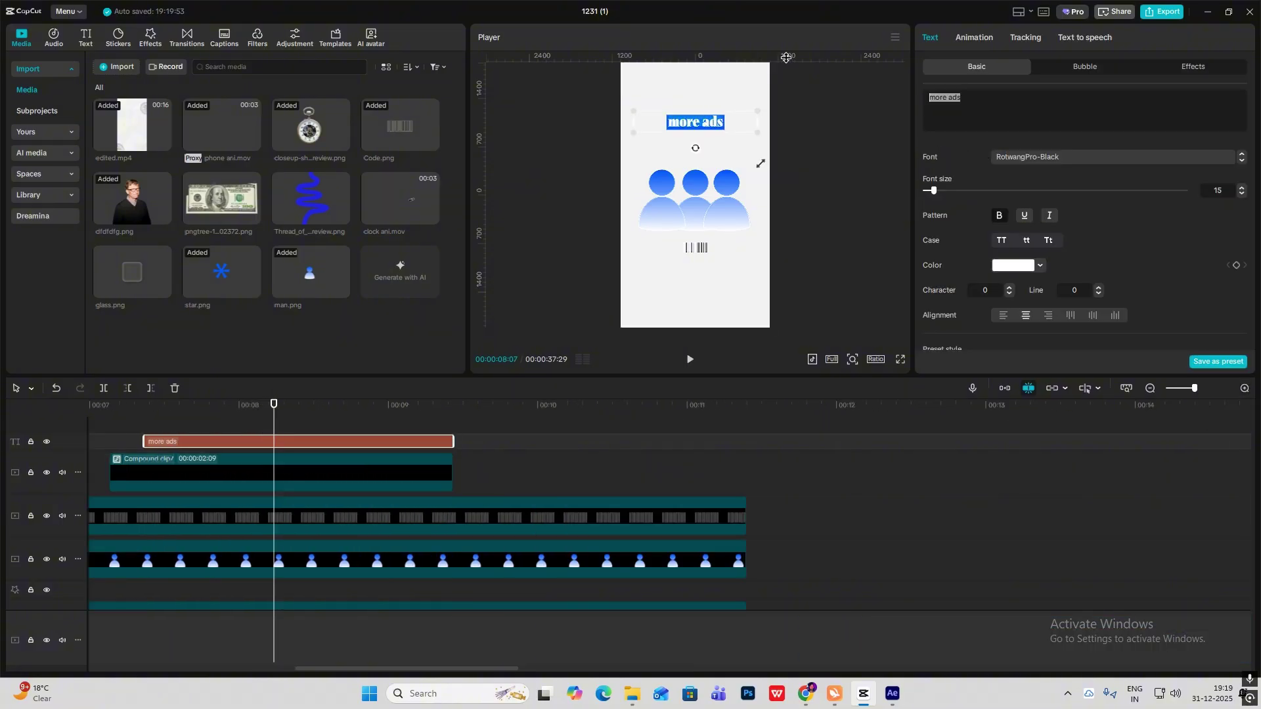
{"action": "key", "text": "ctrl+z"}
{"action": "key", "text": "ctrl+z"}
{"action": "key", "text": "ctrl+z"}
{"action": "key", "text": "ctrl+z"}
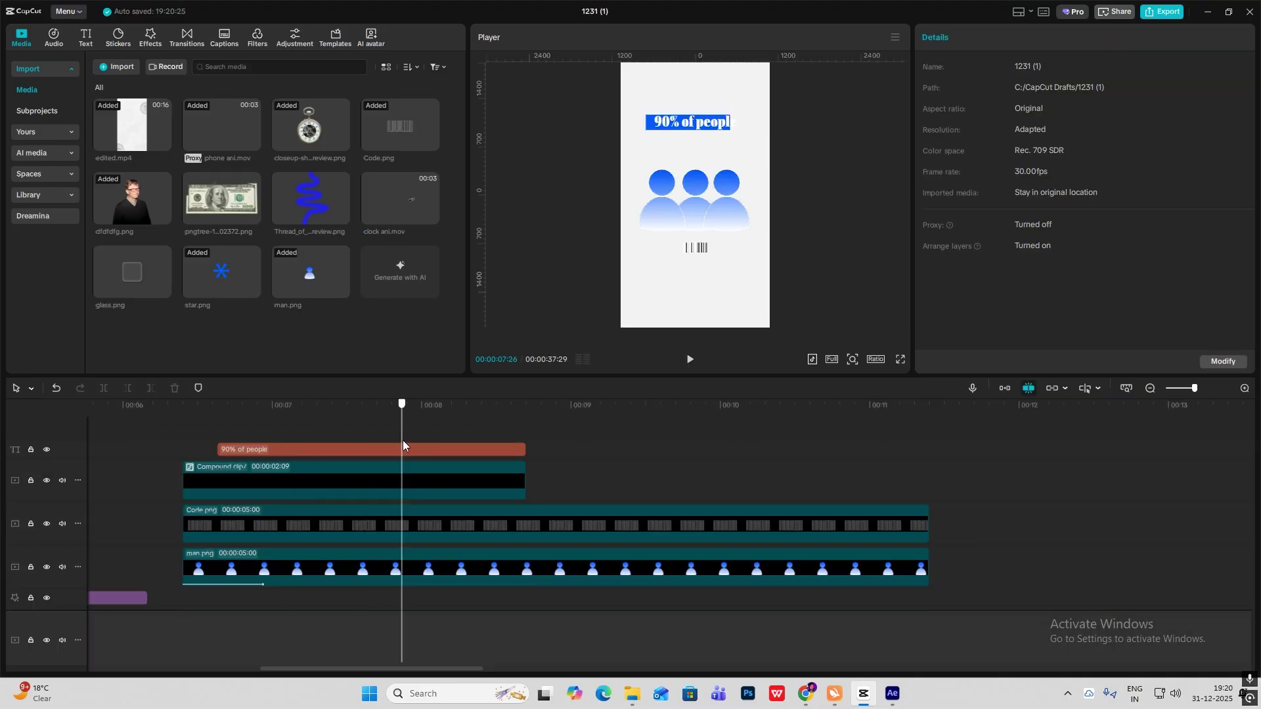
{"action": "left_click", "coordinate": [432, 484]}
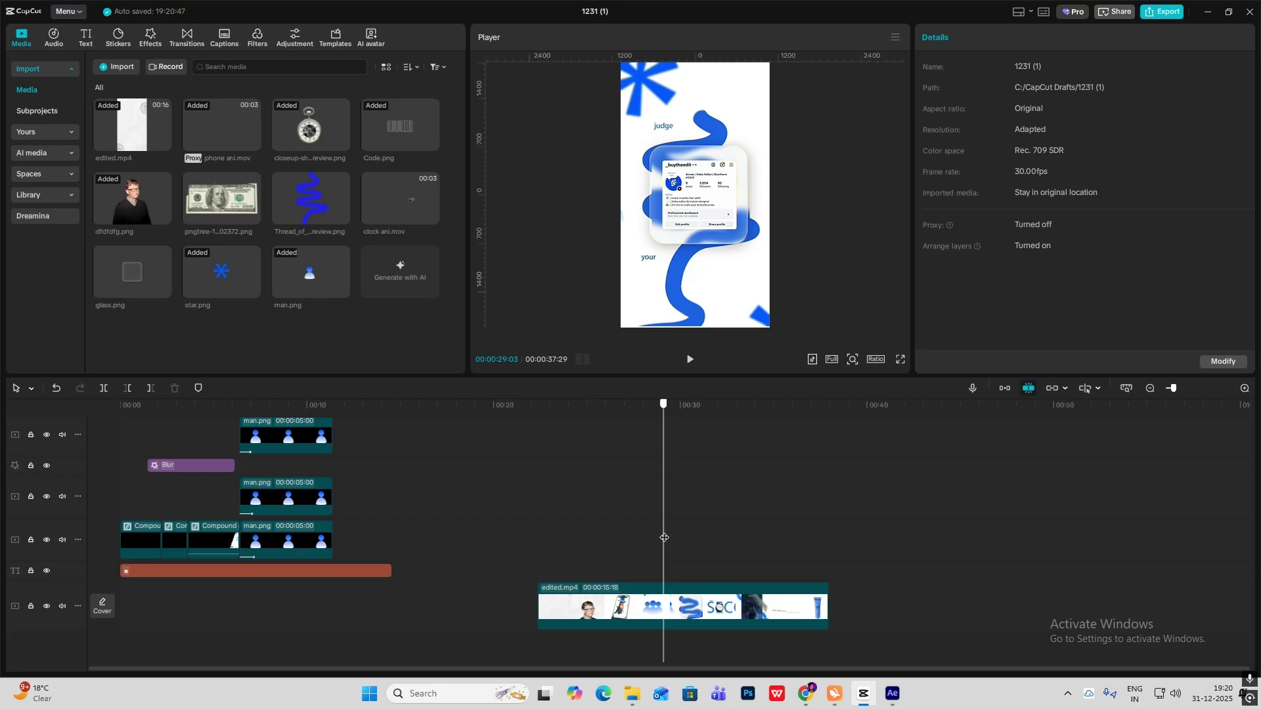
- Check the next scene in the edited.mp4 reference and play back the captioned people scene from its start
{"action": "left_click_drag", "start_coordinate": [664, 537], "coordinate": [668, 537]}
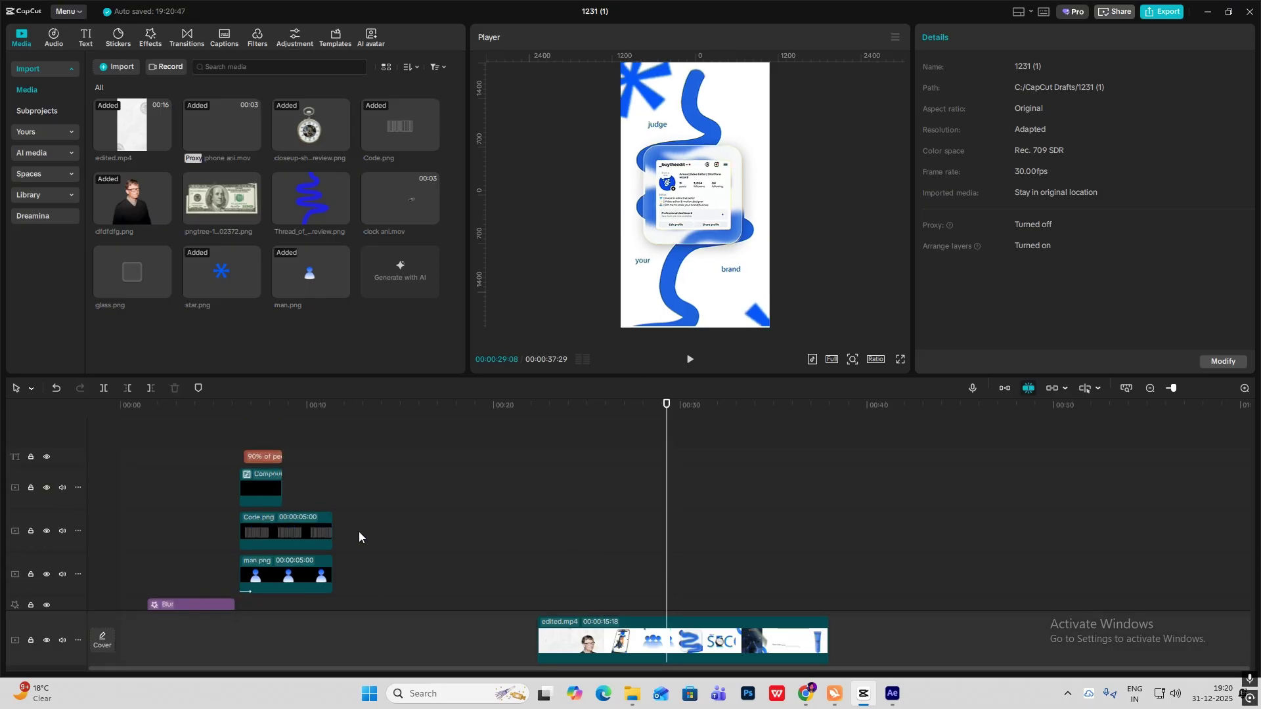
{"action": "mouse_move", "coordinate": [239, 448]}
{"action": "left_mouse_down"}
{"action": "mouse_move", "coordinate": [294, 465]}
{"action": "mouse_move", "coordinate": [240, 452]}
{"action": "left_mouse_up"}
{"action": "key", "text": "space"}
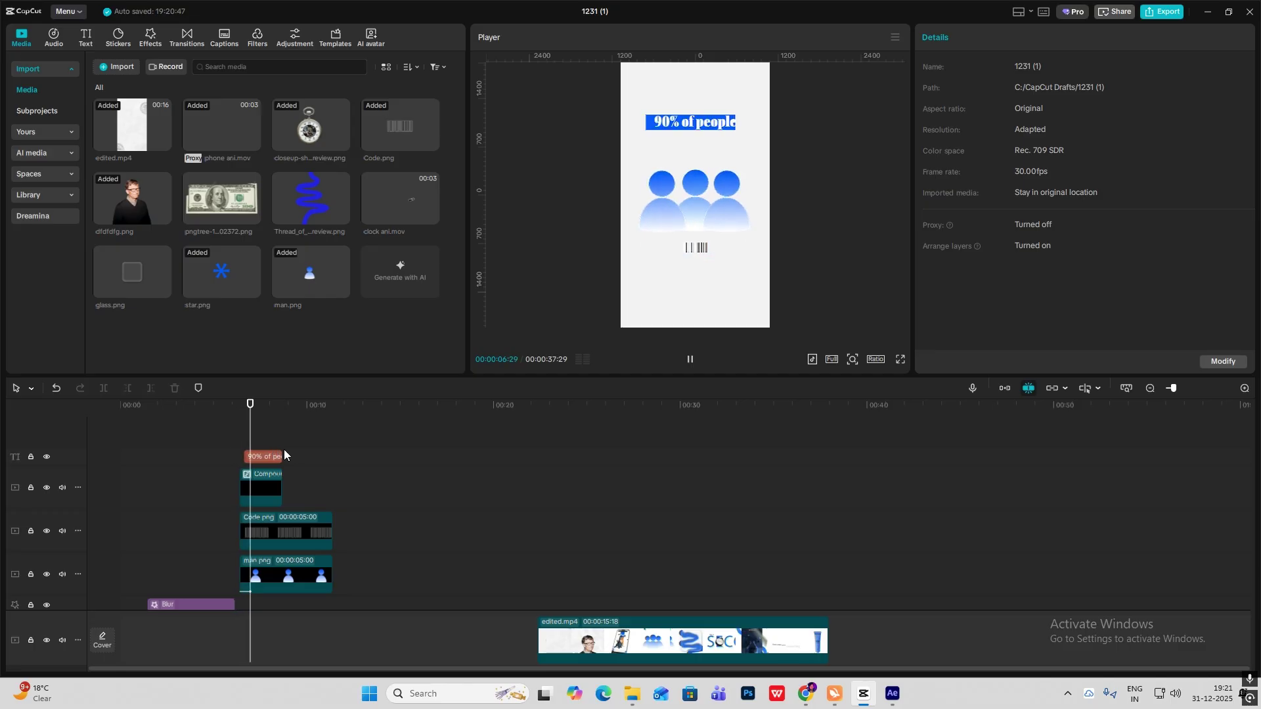
{"action": "key", "text": "space"}
- Split all the people scene's layers at about 00:00:07:23 and delete the parts after the cut
{"action": "left_click", "coordinate": [295, 529]}
{"action": "left_click_drag", "start_coordinate": [264, 599], "coordinate": [278, 552]}
{"action": "left_click", "coordinate": [268, 469]}
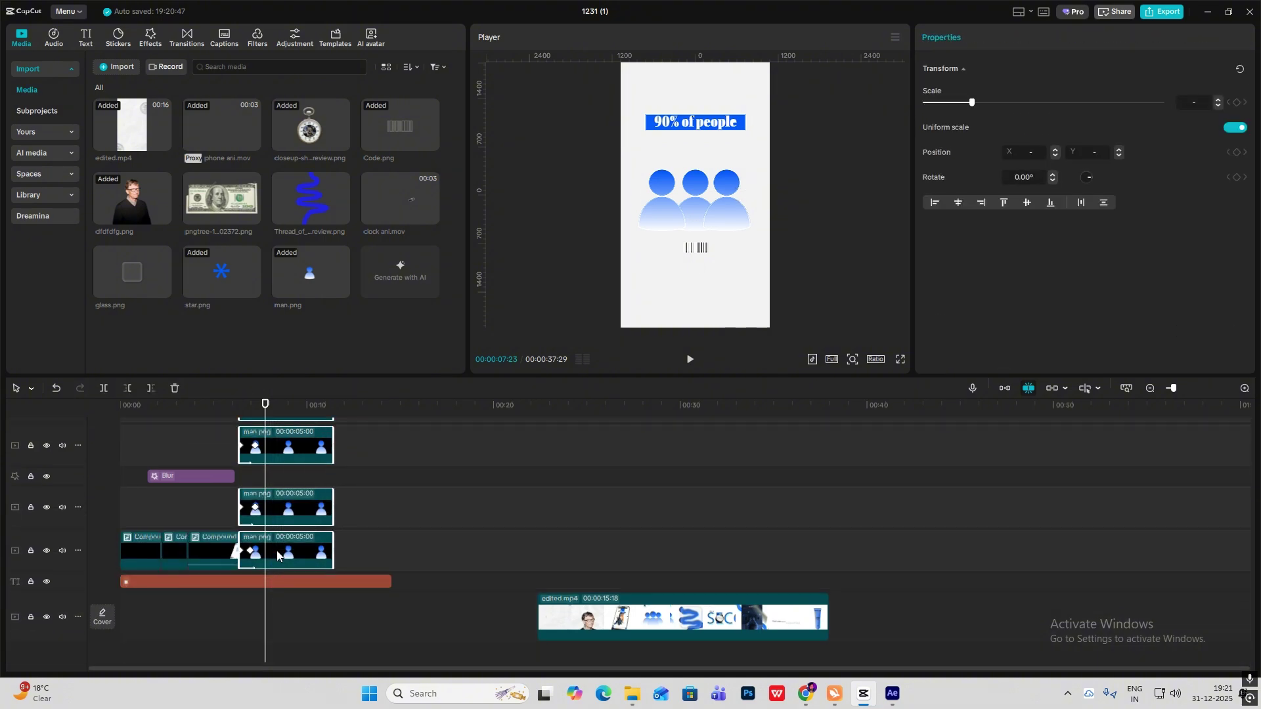
{"action": "key", "text": "ctrl+b"}
{"action": "key", "text": "Delete"}
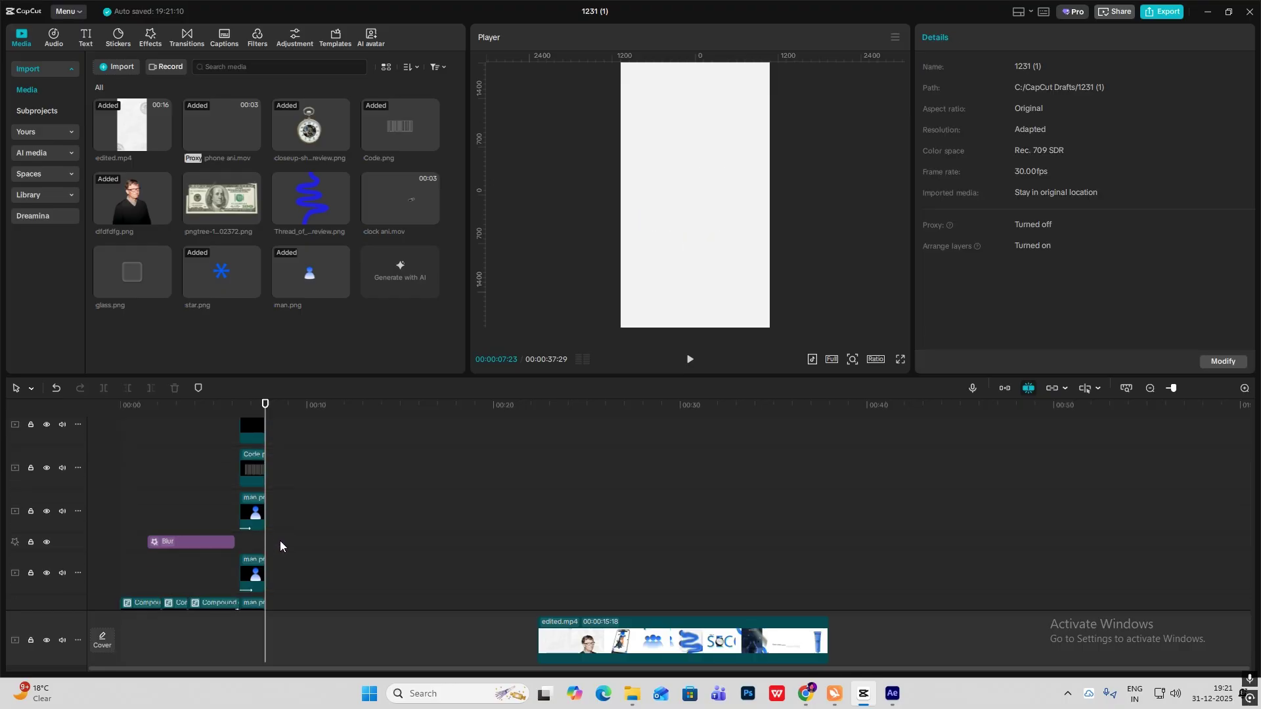
- Select every remaining layer of the captioned people scene and combine them into one compound clip
{"action": "left_click_drag", "start_coordinate": [214, 448], "coordinate": [321, 505]}
{"action": "scroll", "coordinate": [321, 506], "scroll_direction": "down", "scroll_amount": 1}
{"action": "left_click", "coordinate": [250, 507], "text": "ctrl"}
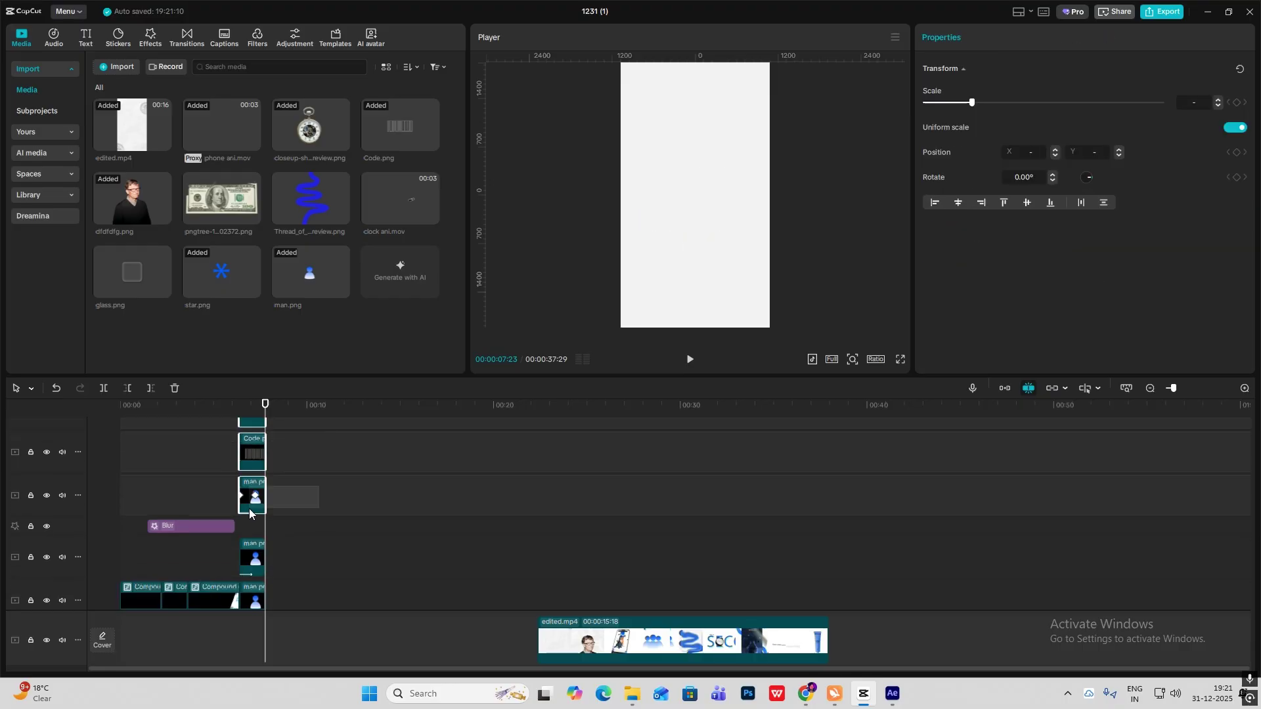
{"action": "left_click_drag", "start_coordinate": [272, 560], "coordinate": [262, 568]}
{"action": "scroll", "coordinate": [332, 566], "scroll_direction": "down", "scroll_amount": 1}
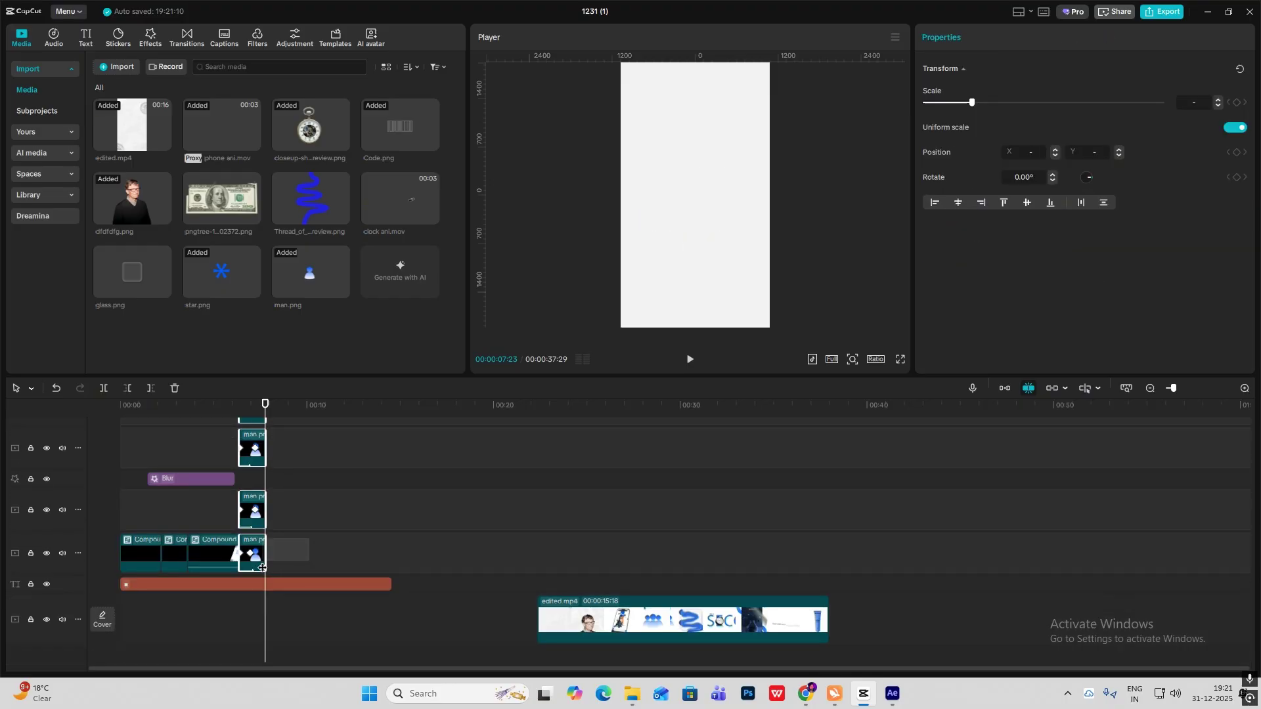
{"action": "key", "text": "Delete"}
{"action": "left_click_drag", "start_coordinate": [645, 519], "coordinate": [266, 474]}
- Keyframe the people compound clip's transform at 00:00:07:08 and slide it out of frame to X -1993 at 00:00:07:22
{"action": "left_click", "coordinate": [1248, 390]}
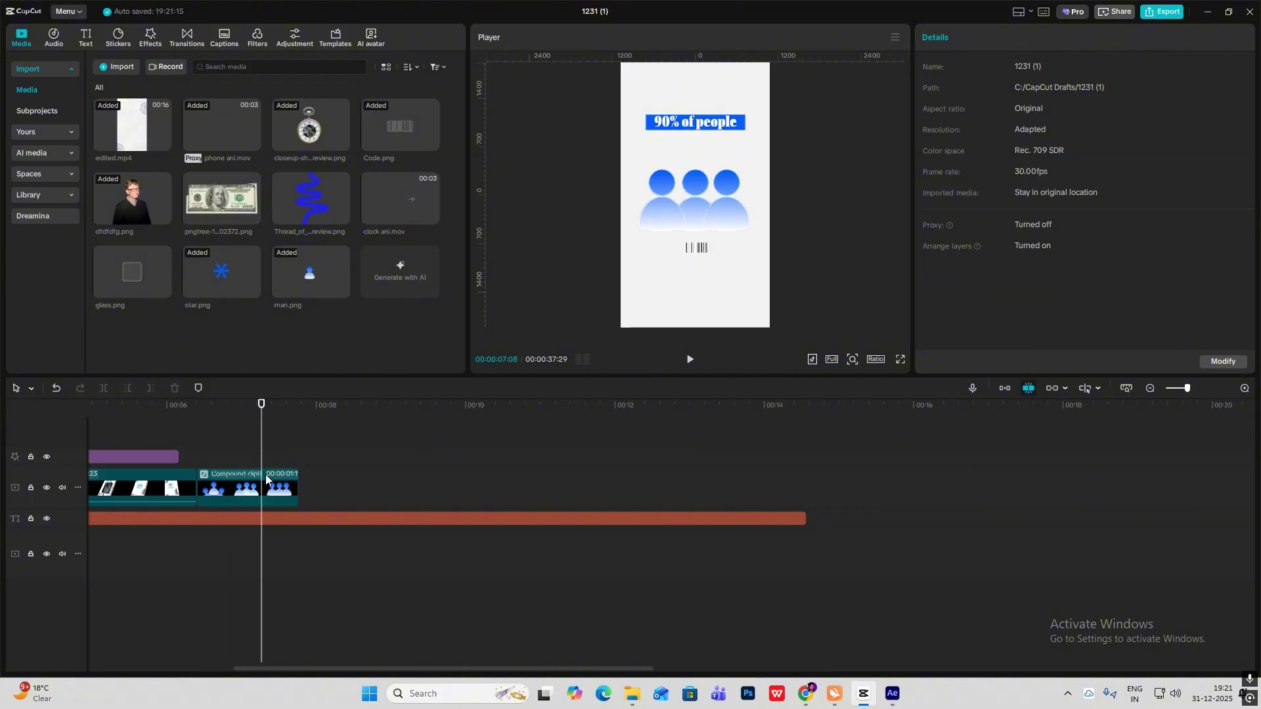
{"action": "left_click", "coordinate": [266, 474]}
{"action": "left_click", "coordinate": [971, 41]}
{"action": "left_click", "coordinate": [1236, 101]}
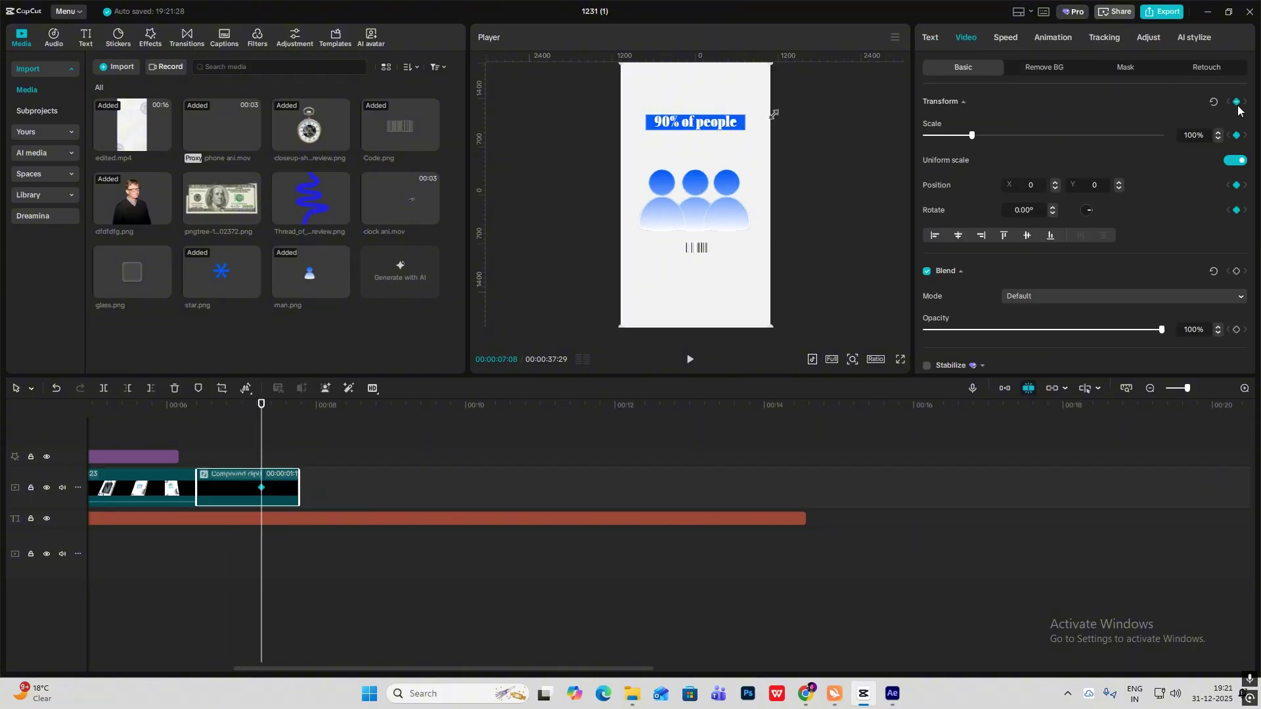
{"action": "left_click_drag", "start_coordinate": [263, 453], "coordinate": [296, 461]}
{"action": "left_click_drag", "start_coordinate": [717, 249], "coordinate": [578, 248]}
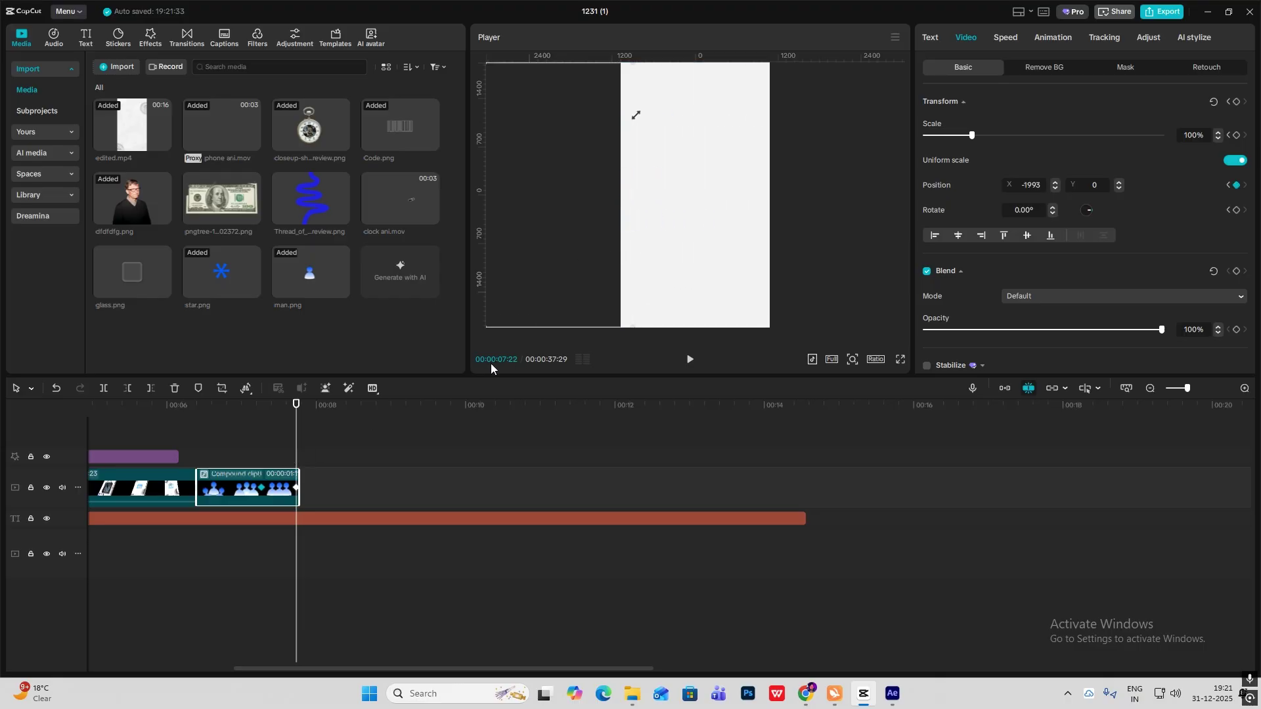
- Apply the Cubic Out curve to the people compound clip's horizontal position keyframes
{"action": "key", "text": "alt+k"}
{"action": "left_click", "coordinate": [281, 521]}
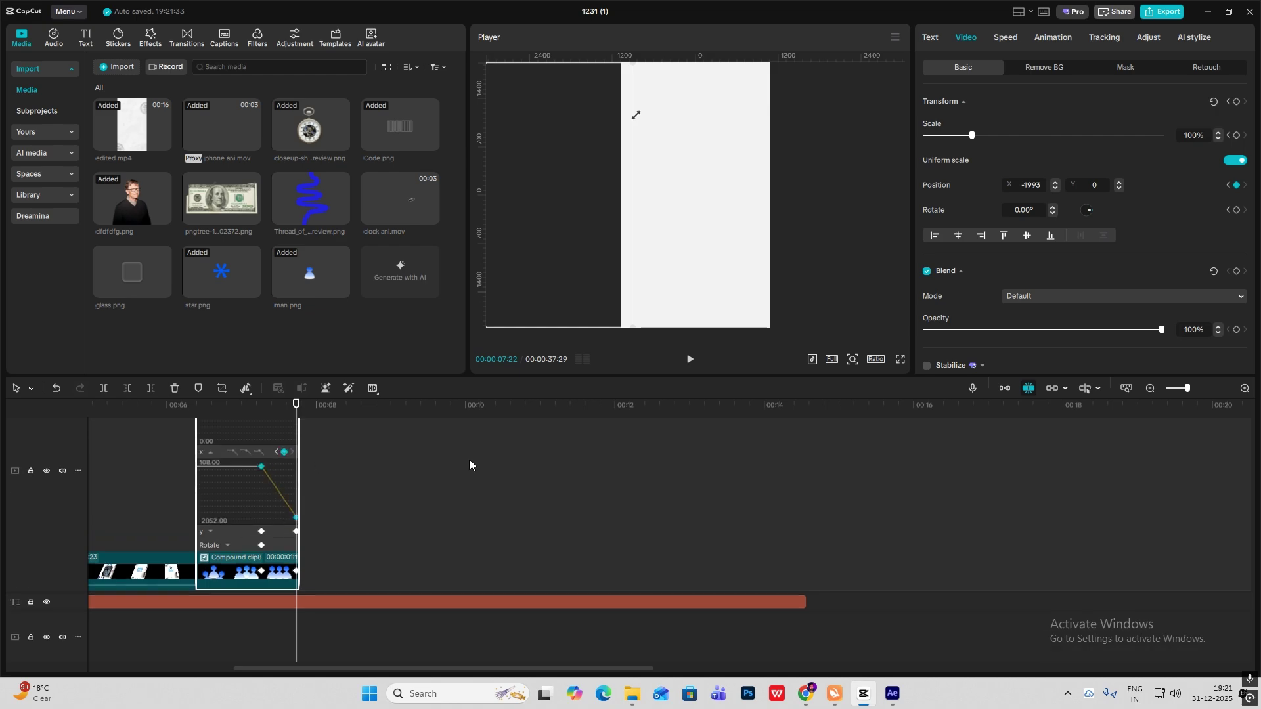
{"action": "left_click", "coordinate": [1245, 389]}
{"action": "left_click", "coordinate": [223, 454]}
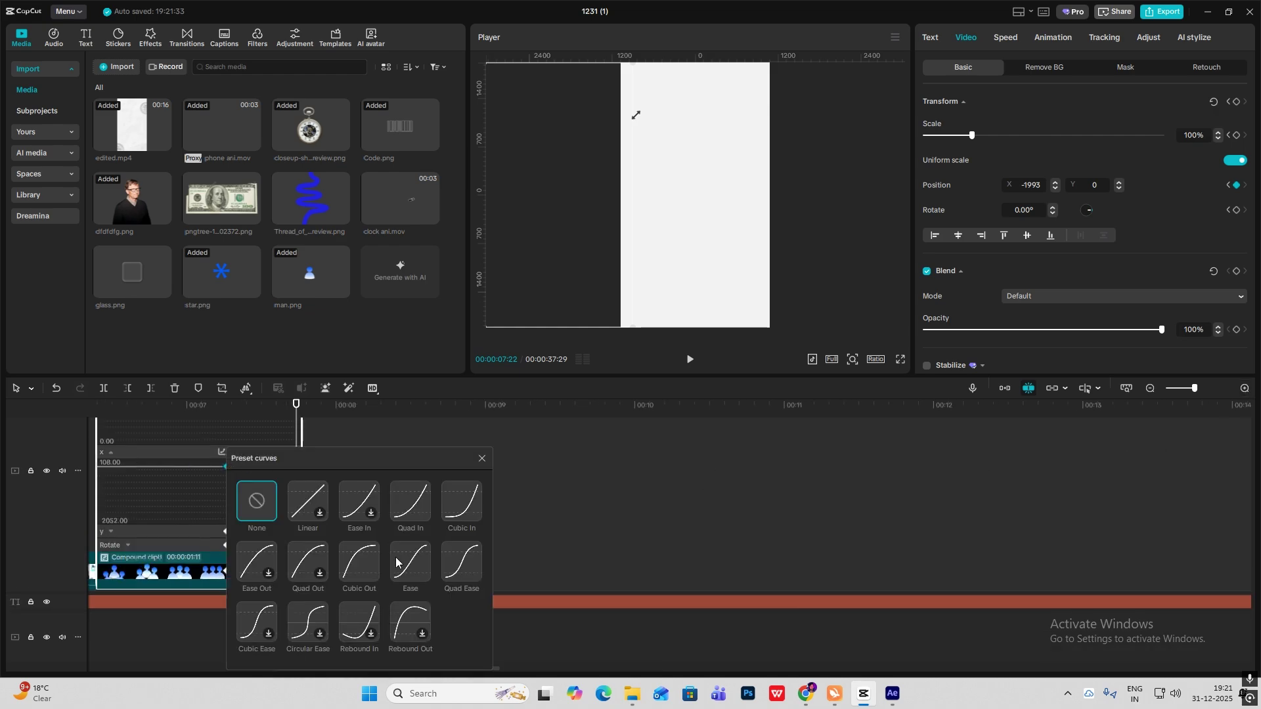
{"action": "left_click", "coordinate": [361, 559]}
{"action": "left_click", "coordinate": [250, 532]}
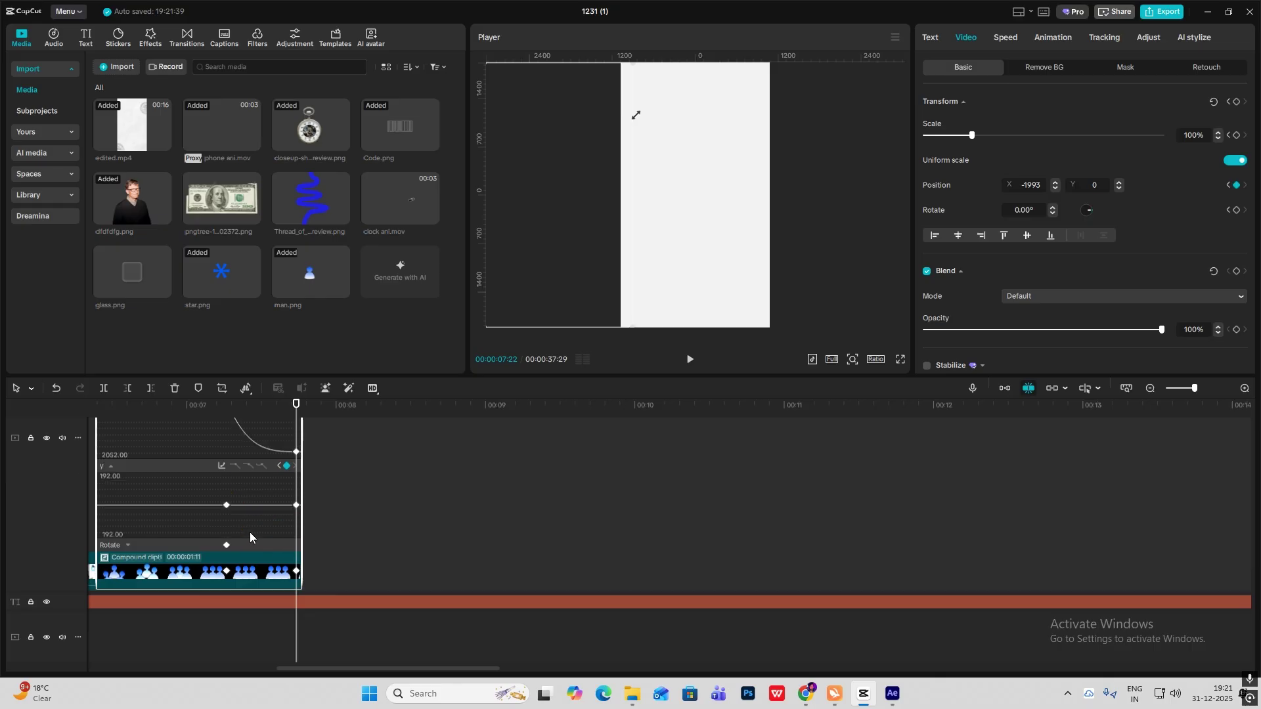
{"action": "key", "text": "alt+k"}
- Add the blue thread image above the people scene at 00:00:07:27 and enlarge it to 129% to fill the frame
{"action": "left_click", "coordinate": [211, 443]}
{"action": "scroll", "coordinate": [210, 443], "scroll_direction": "down", "scroll_amount": 2}
{"action": "left_click", "coordinate": [268, 426]}
{"action": "left_click_drag", "start_coordinate": [268, 426], "coordinate": [339, 446]}
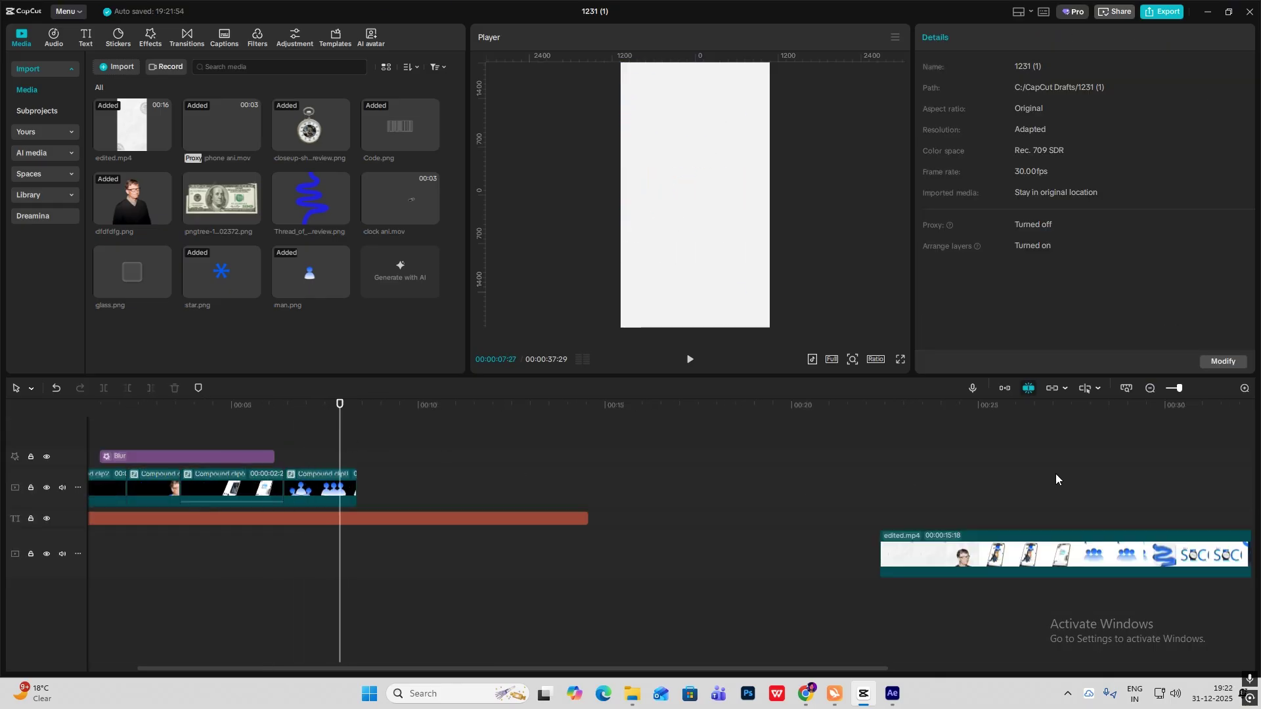
{"action": "left_click_drag", "start_coordinate": [293, 184], "coordinate": [340, 444]}
{"action": "left_click_drag", "start_coordinate": [762, 300], "coordinate": [799, 340]}
- Play back the people scene's exit and place the thread clip directly behind the people compound clip on its track
{"action": "left_click", "coordinate": [304, 450]}
{"action": "key", "text": "space"}
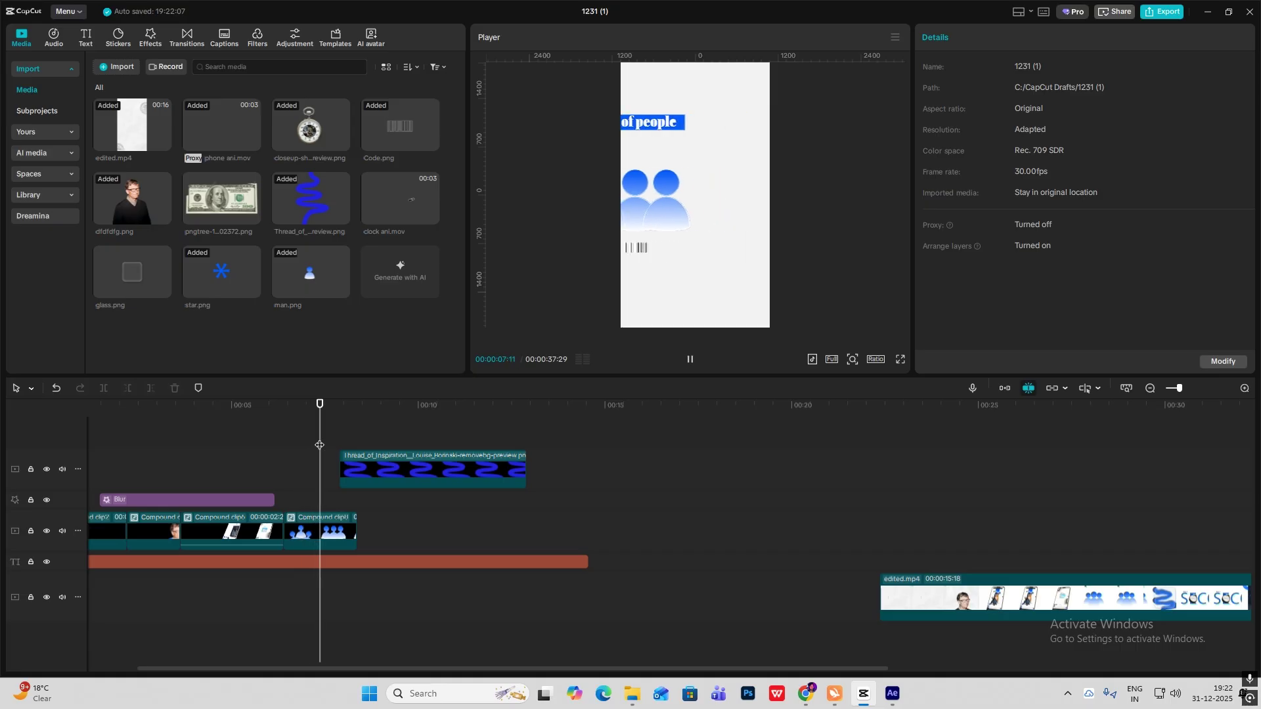
{"action": "key", "text": "space"}
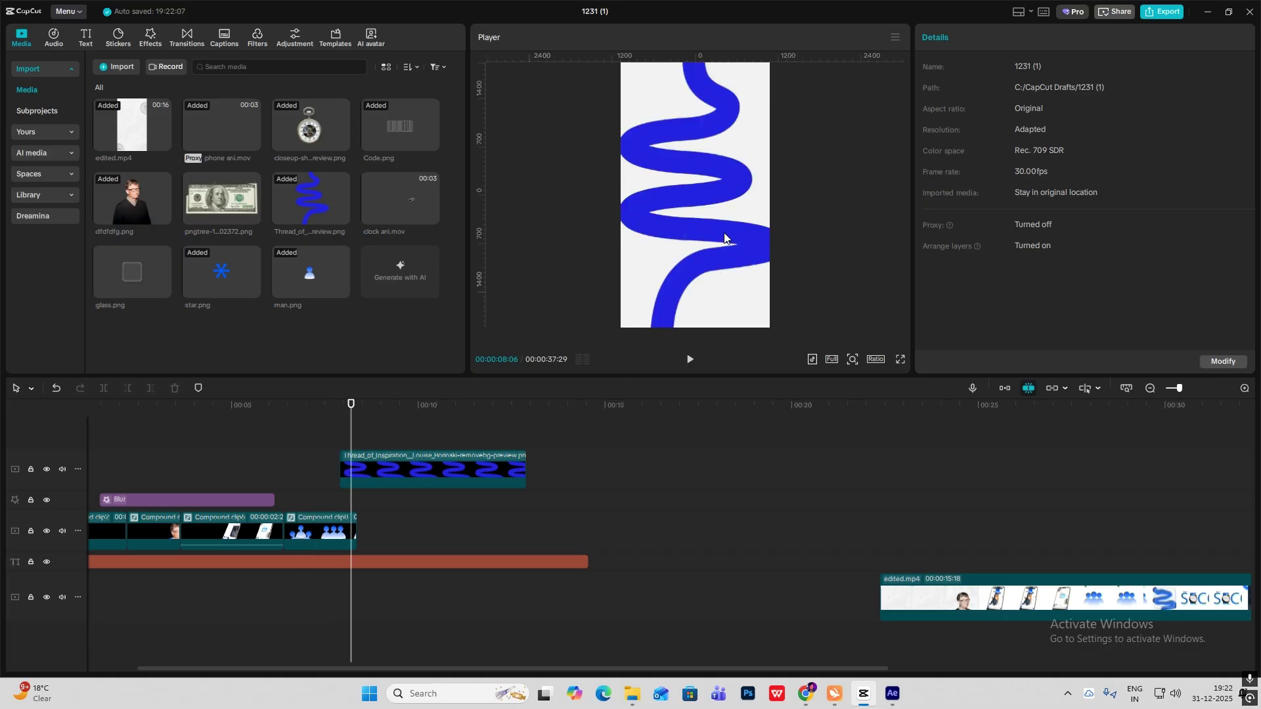
{"action": "left_click_drag", "start_coordinate": [397, 476], "coordinate": [414, 540]}
- Apply a Split mask to the thread clip, rotated to -180° and positioned at X -13, Y -293
{"action": "left_click", "coordinate": [371, 452]}
{"action": "left_click", "coordinate": [401, 484]}
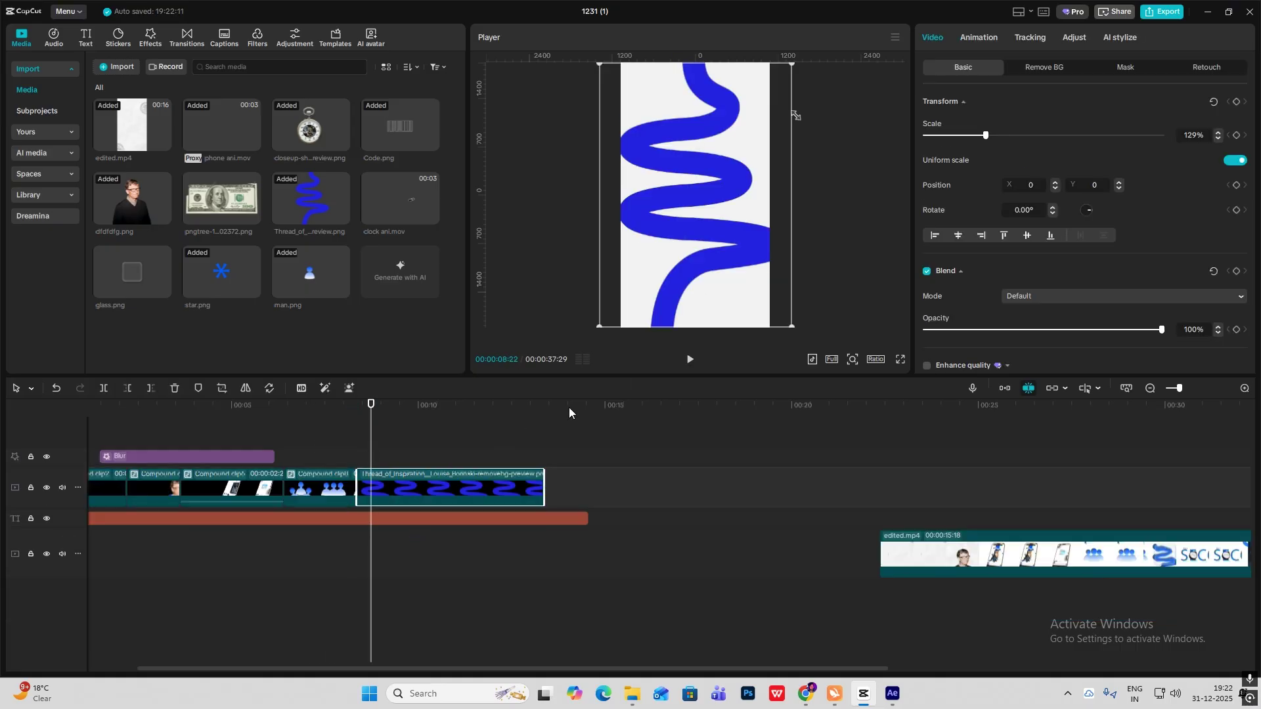
{"action": "left_click", "coordinate": [1125, 67]}
{"action": "left_click", "coordinate": [965, 122]}
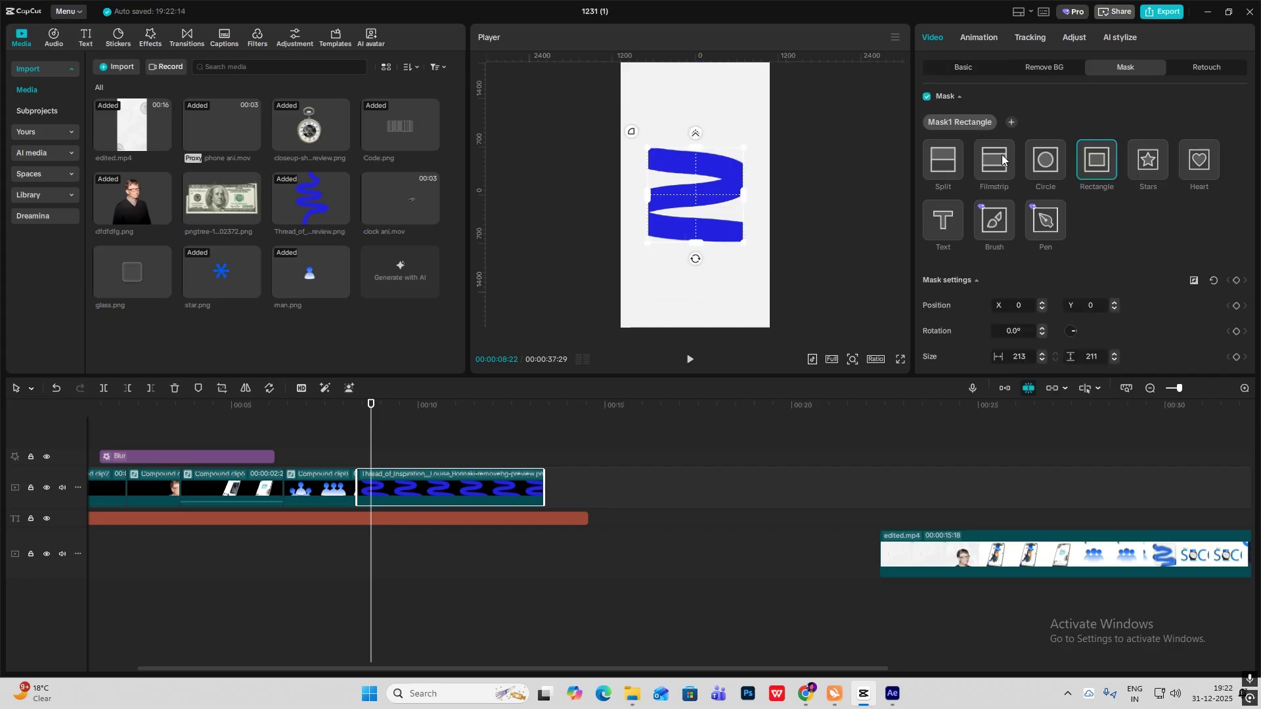
{"action": "left_click", "coordinate": [944, 162]}
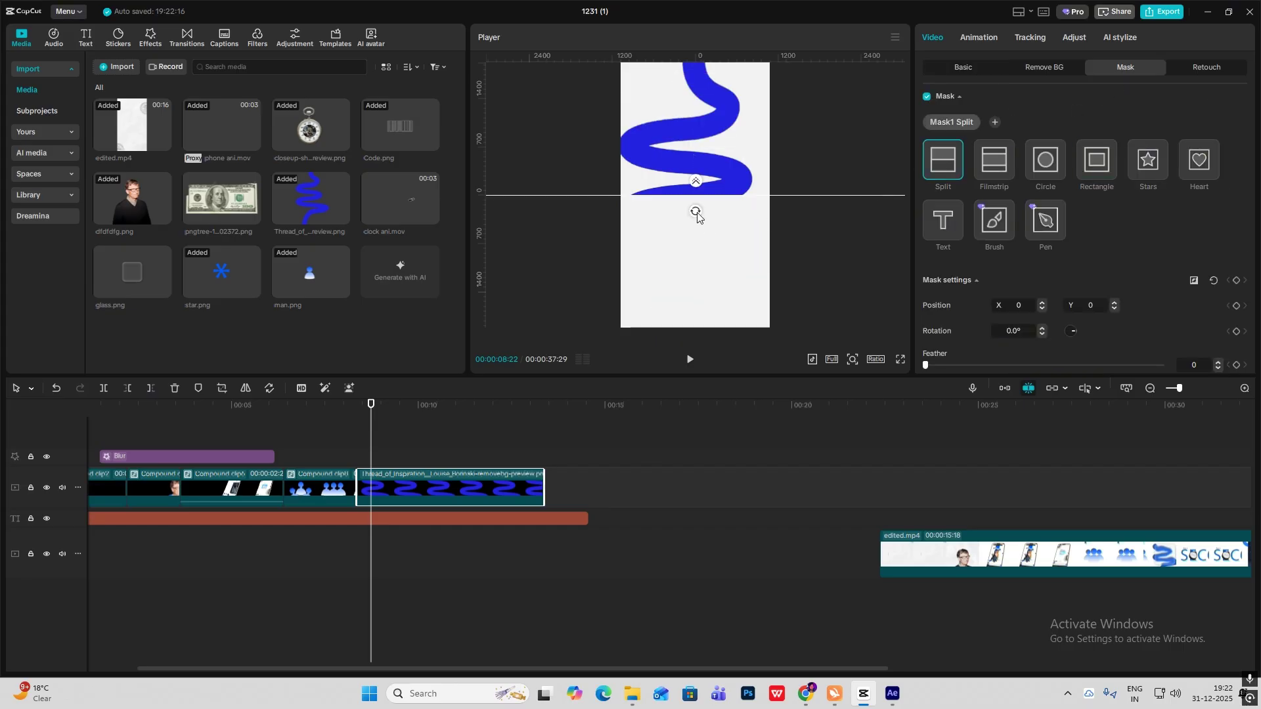
{"action": "left_click_drag", "start_coordinate": [695, 263], "coordinate": [693, 134]}
{"action": "left_click_drag", "start_coordinate": [695, 177], "coordinate": [690, 327]}
- Keyframe the mask at the thread clip's start and move it to X 0, Y 293 at 00:00:09:07 to reveal the thread upwards
{"action": "left_click", "coordinate": [1236, 280]}
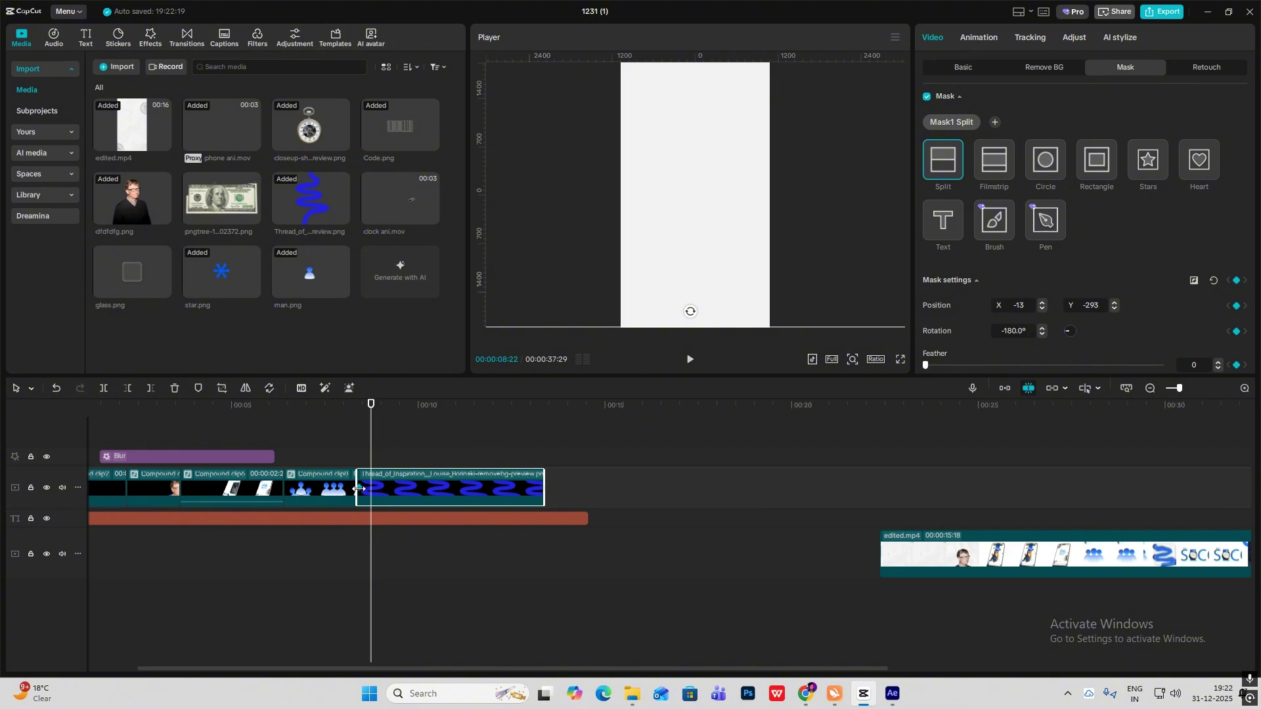
{"action": "left_click_drag", "start_coordinate": [372, 461], "coordinate": [389, 460]}
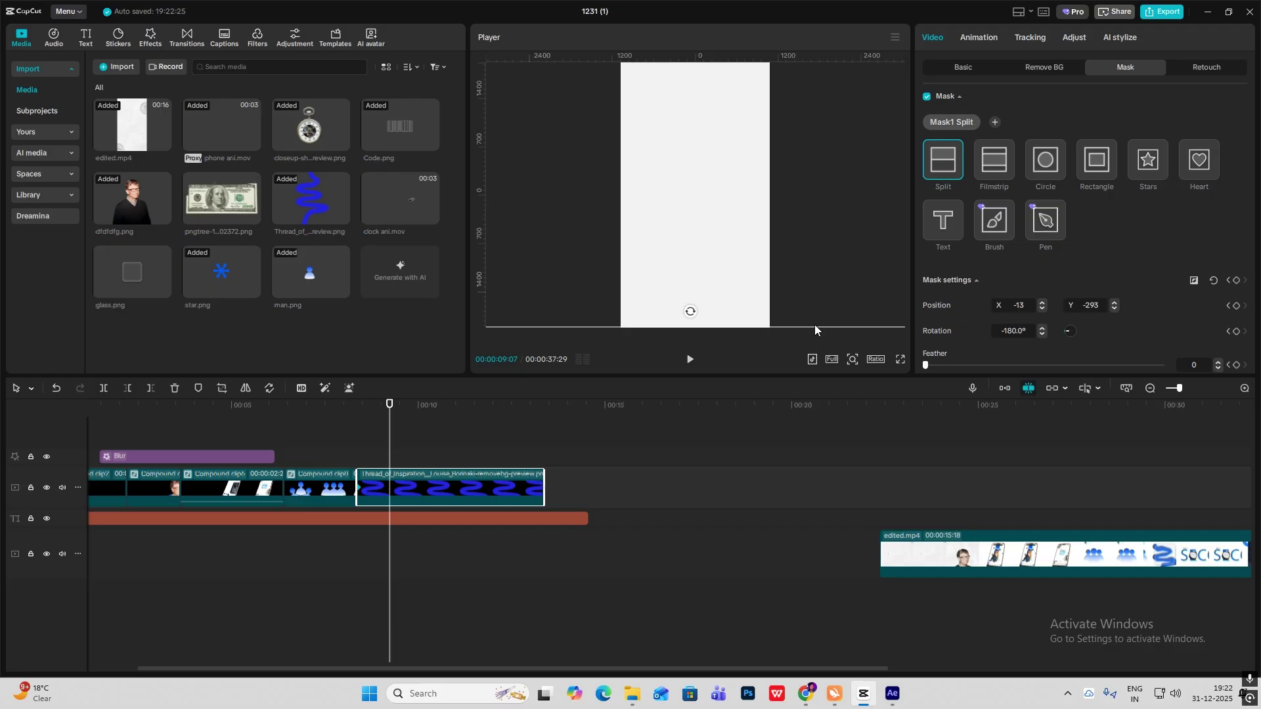
{"action": "left_click_drag", "start_coordinate": [815, 325], "coordinate": [818, 46]}
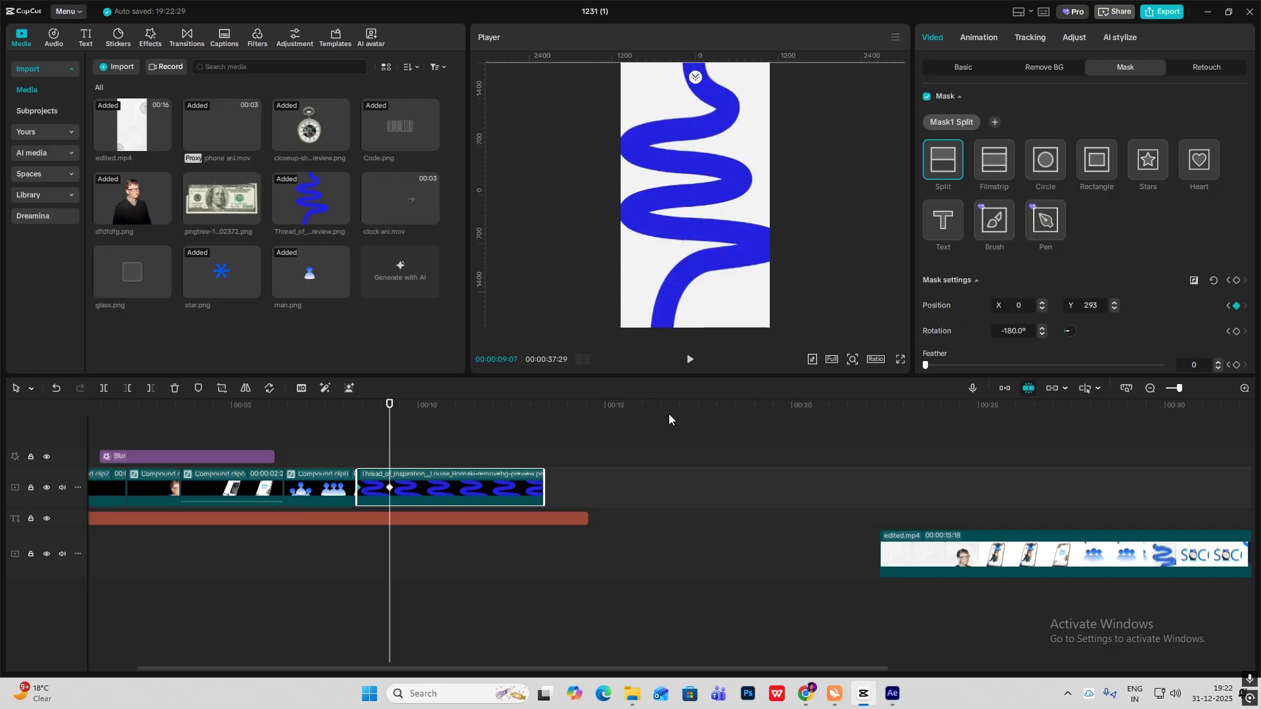
- Apply a preset easing curve to the thread mask's position keyframes and play back the reveal
{"action": "key", "text": "alt+k"}
{"action": "left_click", "coordinate": [465, 454]}
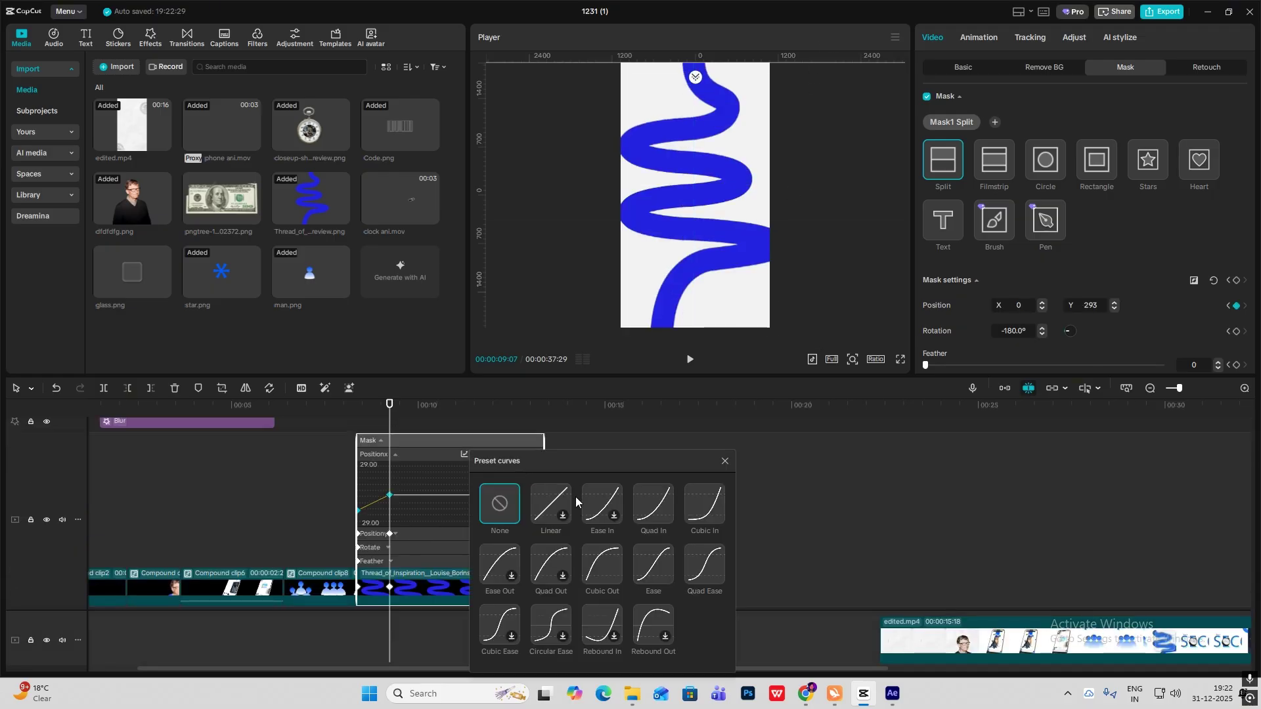
{"action": "left_click", "coordinate": [719, 471]}
{"action": "key", "text": "alt+k"}
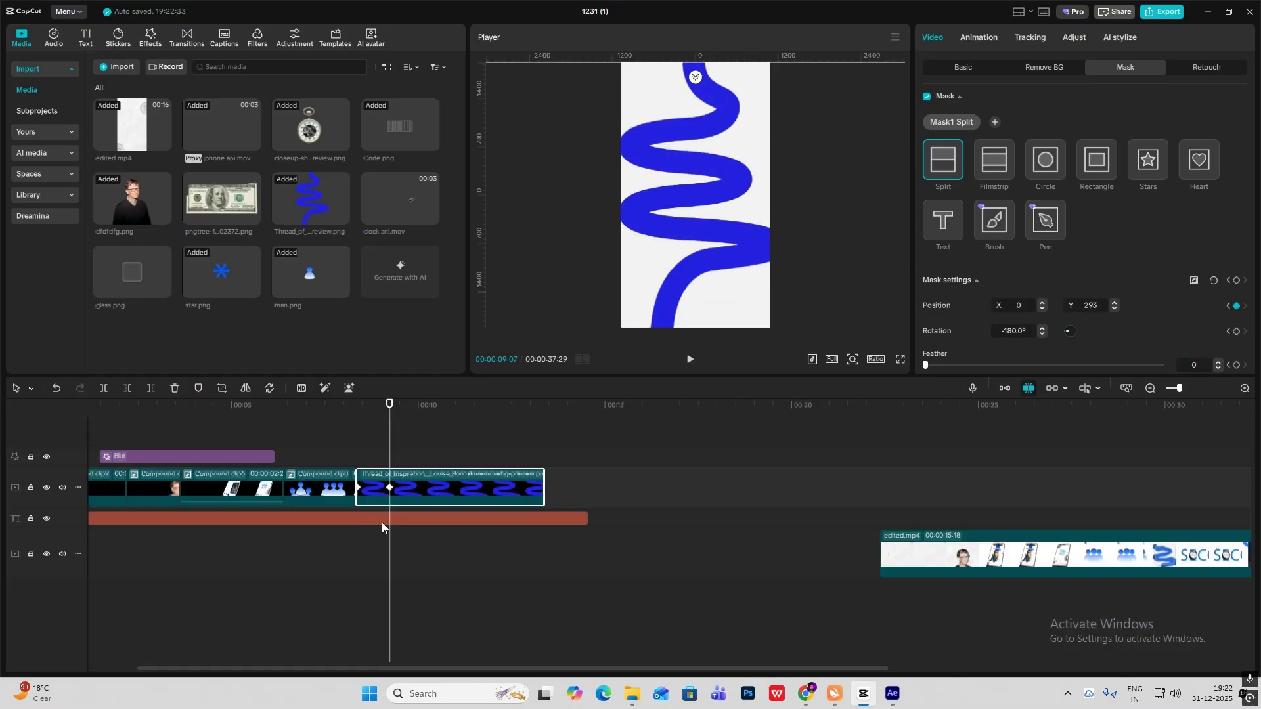
{"action": "left_click", "coordinate": [358, 453]}
{"action": "key", "text": "space"}
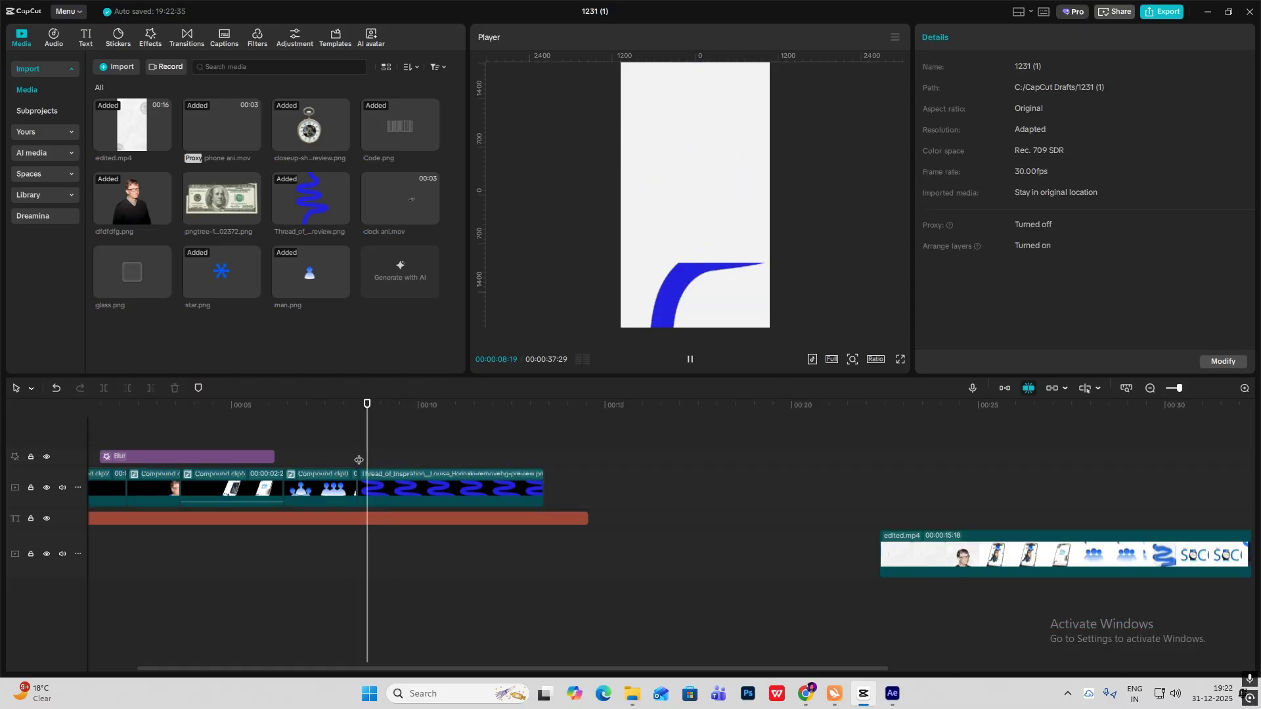
{"action": "left_click", "coordinate": [353, 449]}
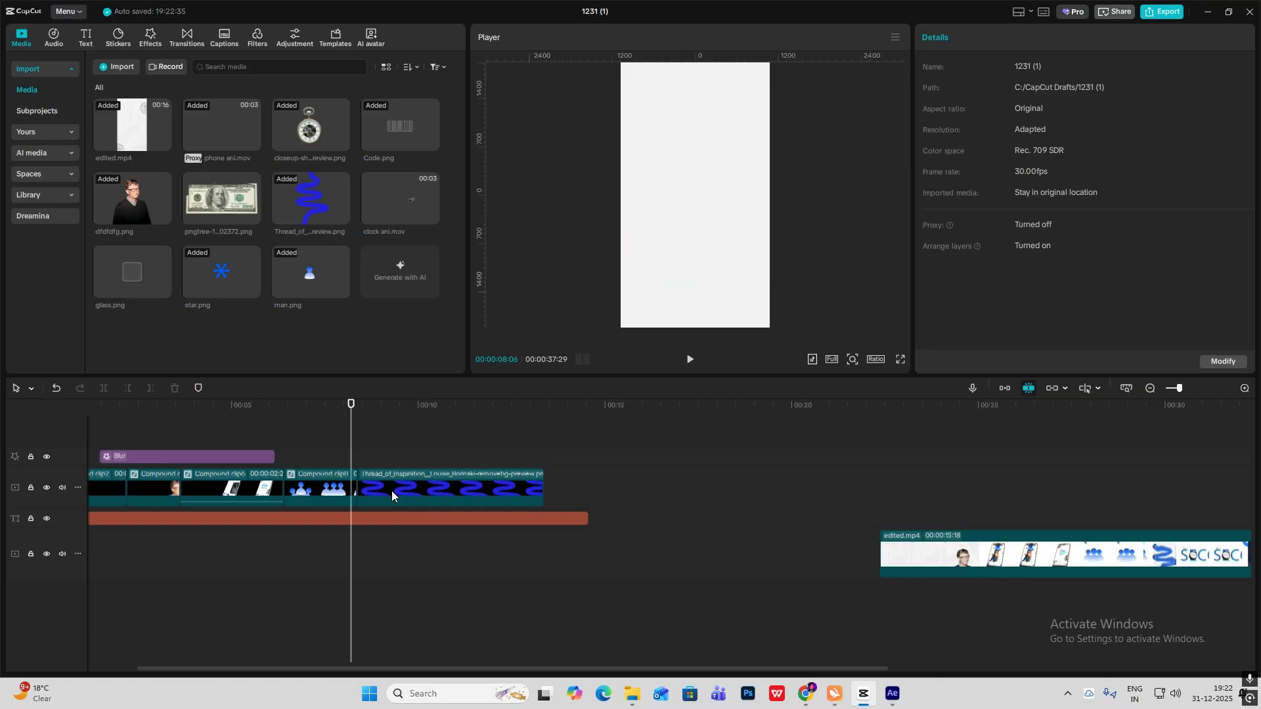
- Lengthen the thread's mask reveal by shifting its end keyframe further from the start, and apply the Cubic Out curve
{"action": "left_click", "coordinate": [401, 491]}
{"action": "left_click", "coordinate": [402, 489]}
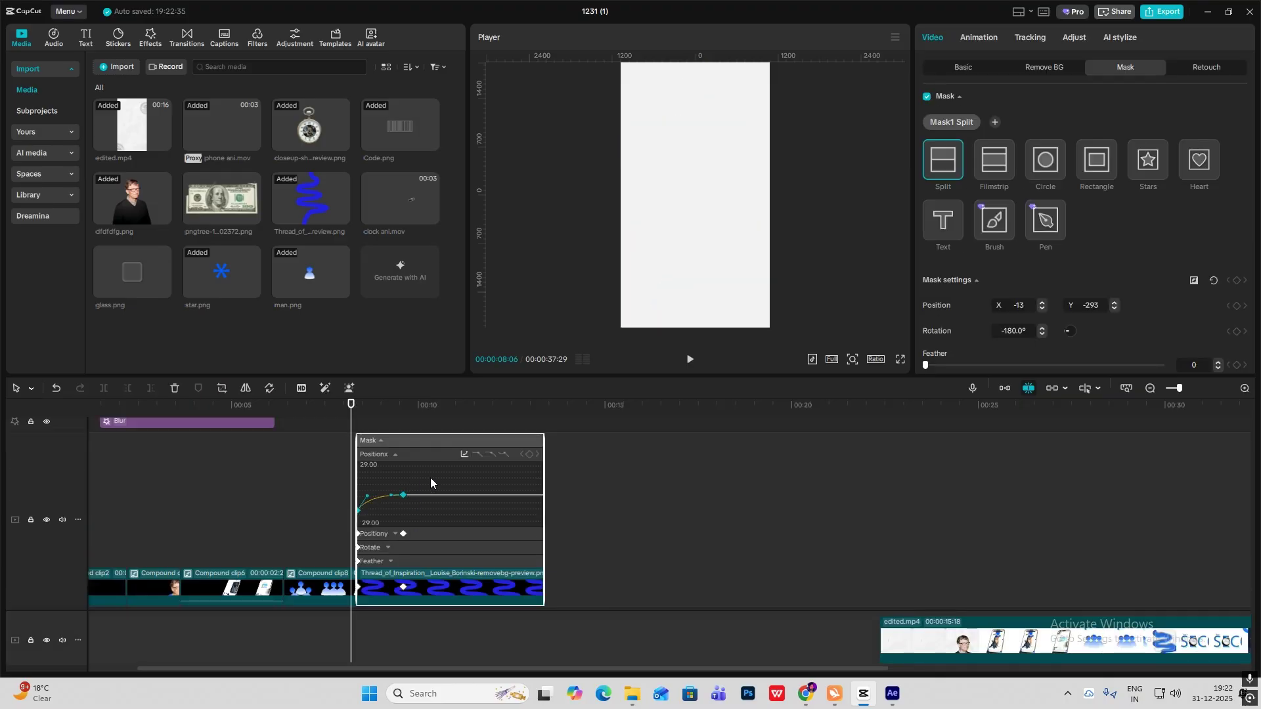
{"action": "left_click", "coordinate": [464, 454]}
{"action": "left_click", "coordinate": [602, 564]}
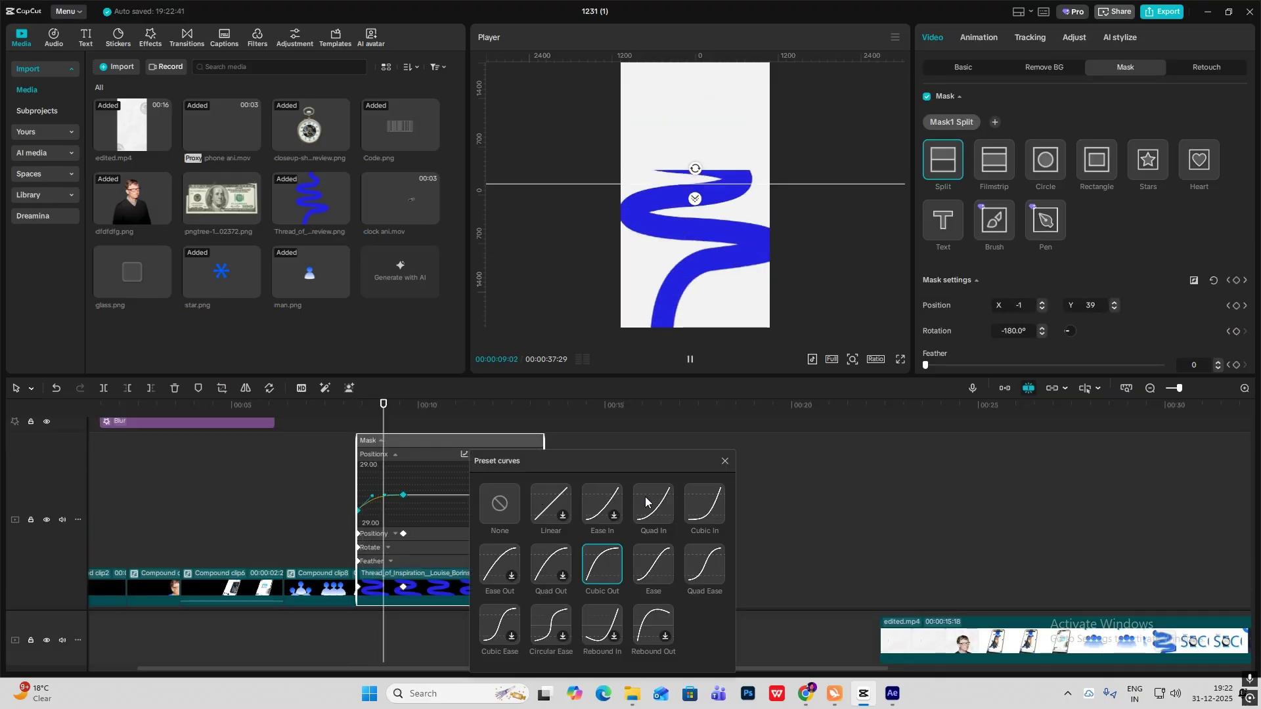
{"action": "left_click", "coordinate": [725, 460]}
- Add glass.png above the thread clip at 00:00:08:11 and play back the scene
{"action": "left_click", "coordinate": [369, 442]}
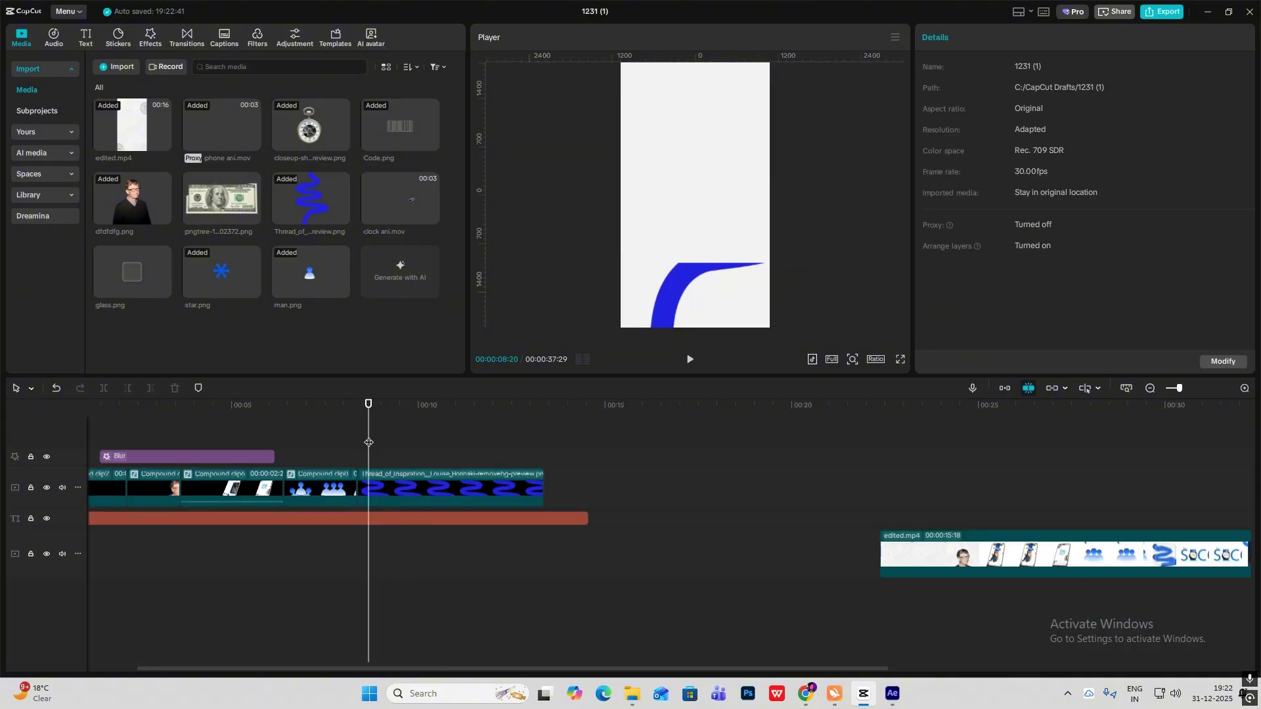
{"action": "left_click_drag", "start_coordinate": [369, 443], "coordinate": [357, 440]}
{"action": "left_click_drag", "start_coordinate": [136, 280], "coordinate": [357, 460]}
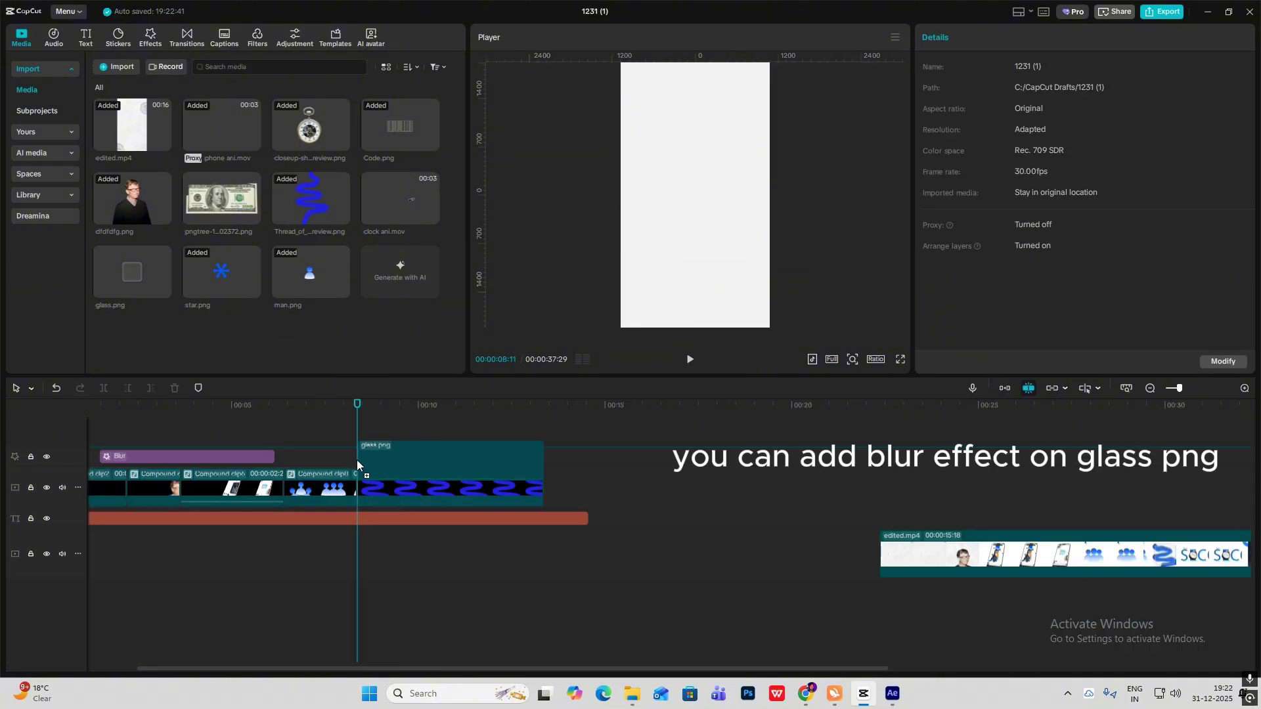
{"action": "key", "text": "space"}
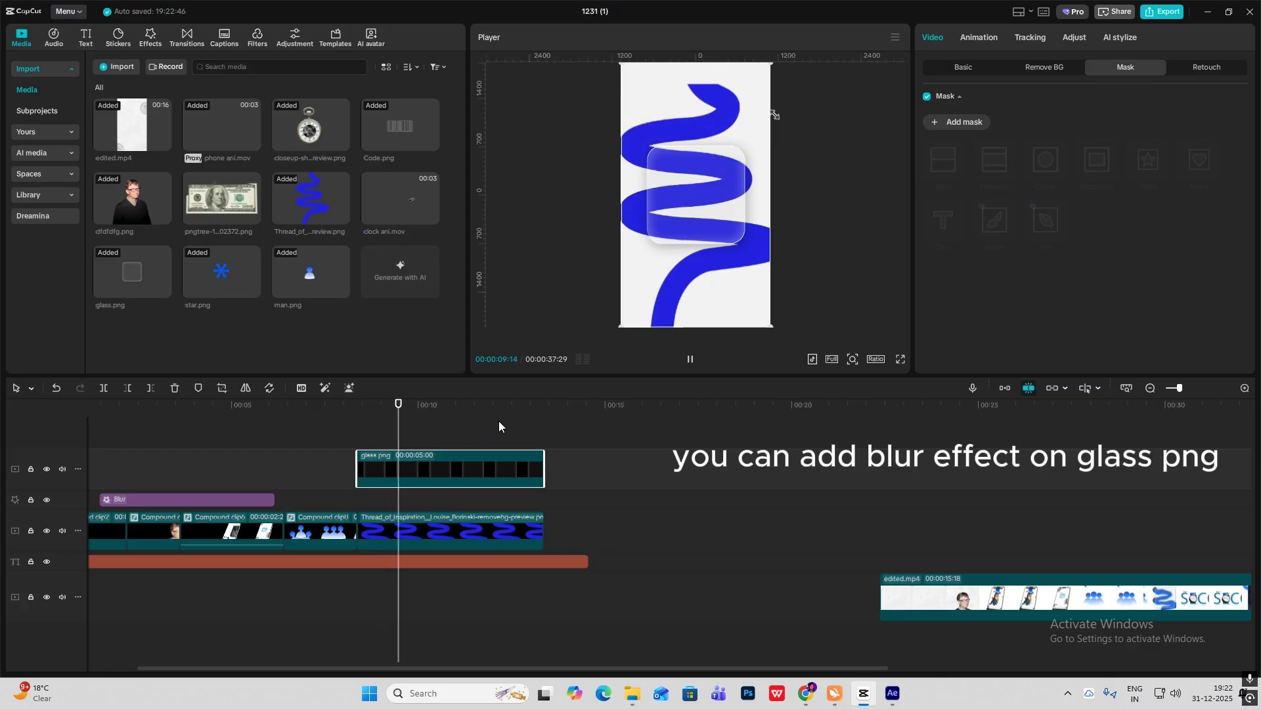
{"action": "key", "text": "space"}
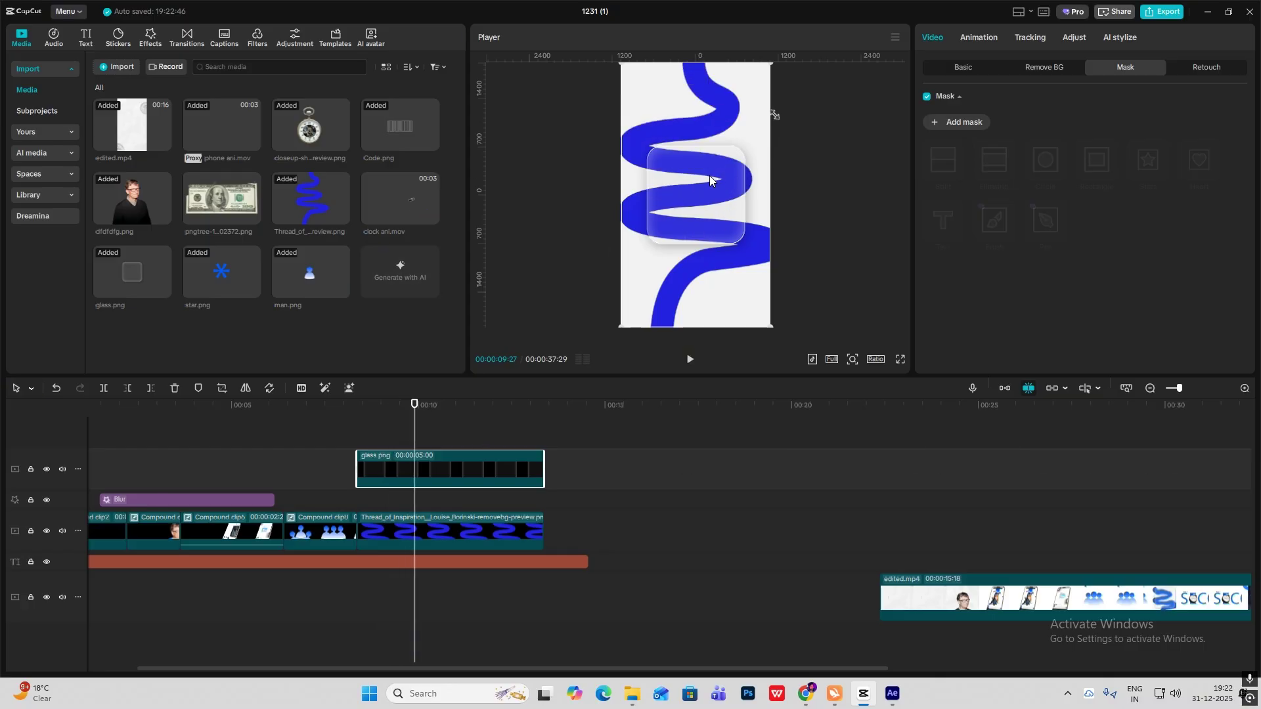
- Check the glass card scene in the edited.mp4 reference, and combine acc.png and glass.png into one compound clip
{"action": "left_click_drag", "start_coordinate": [1069, 569], "coordinate": [1143, 567]}
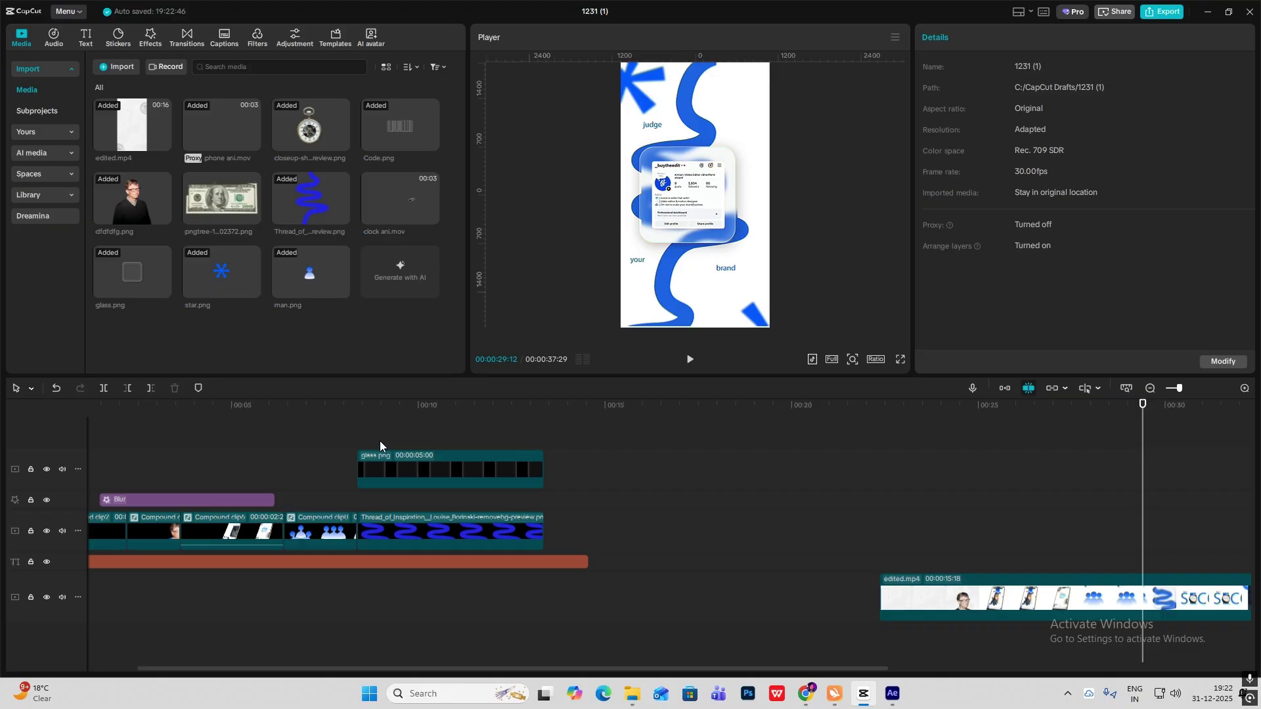
{"action": "left_click_drag", "start_coordinate": [379, 442], "coordinate": [411, 438]}
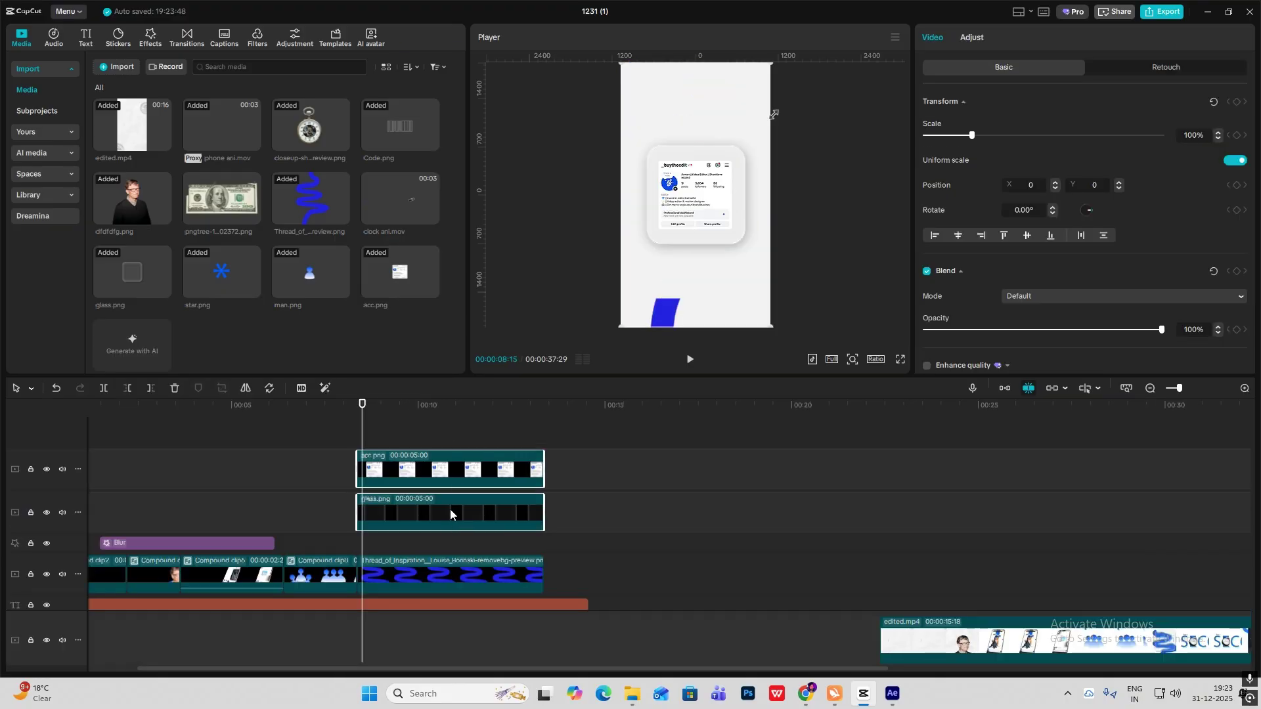
{"action": "key", "text": "alt+g"}
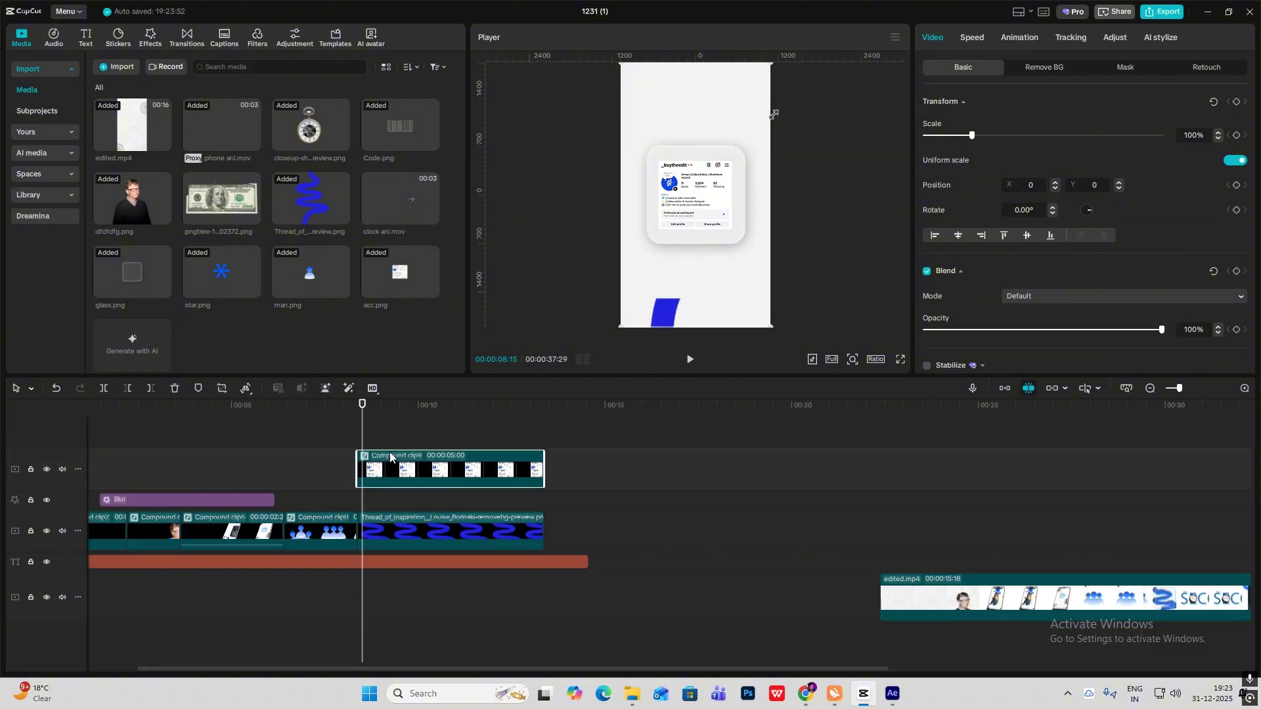
- Keyframe the glass card compound clip's scale from 1% at 00:00:08:11 to 100% about one second further on
{"action": "left_click_drag", "start_coordinate": [352, 431], "coordinate": [372, 434]}
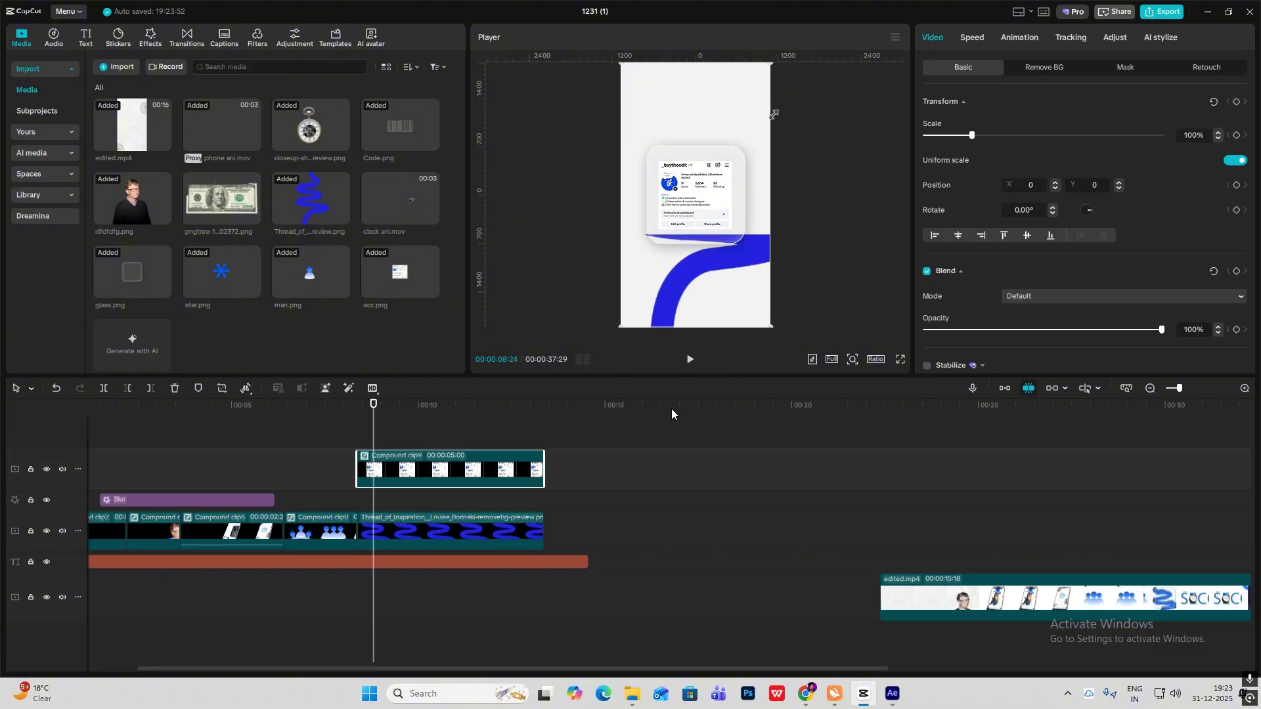
{"action": "key", "text": "Up"}
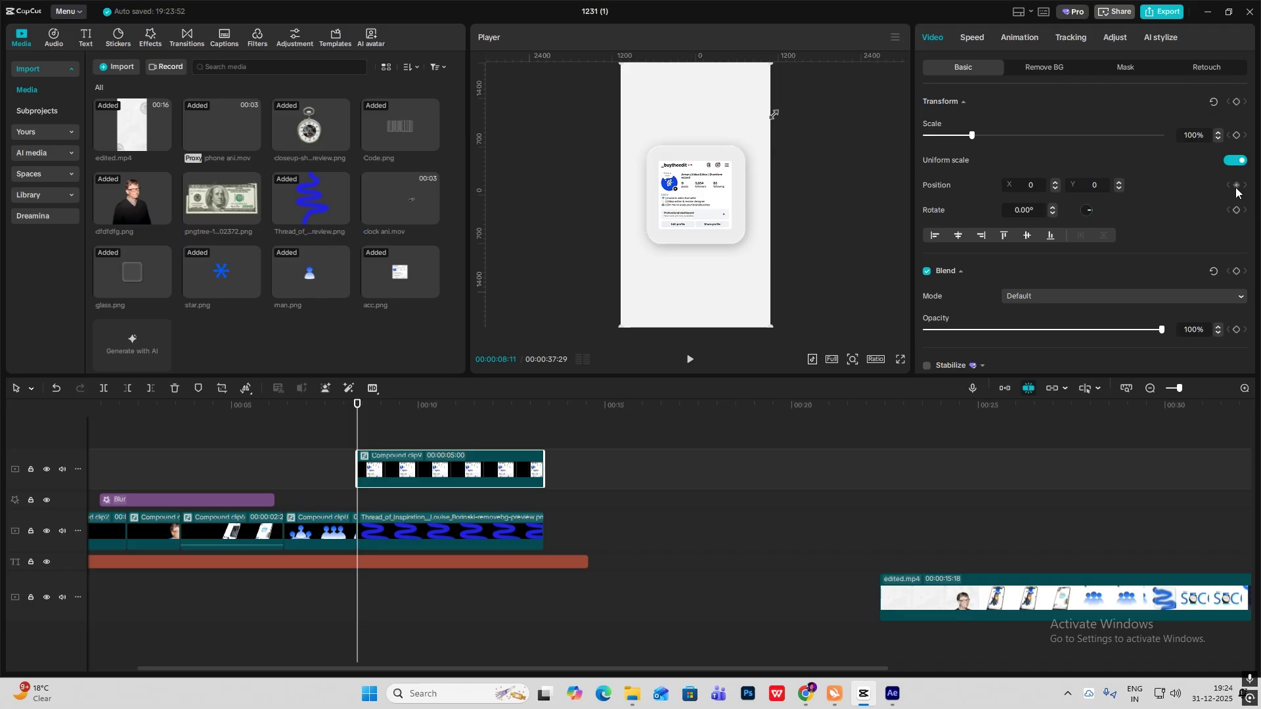
{"action": "left_click", "coordinate": [1237, 135]}
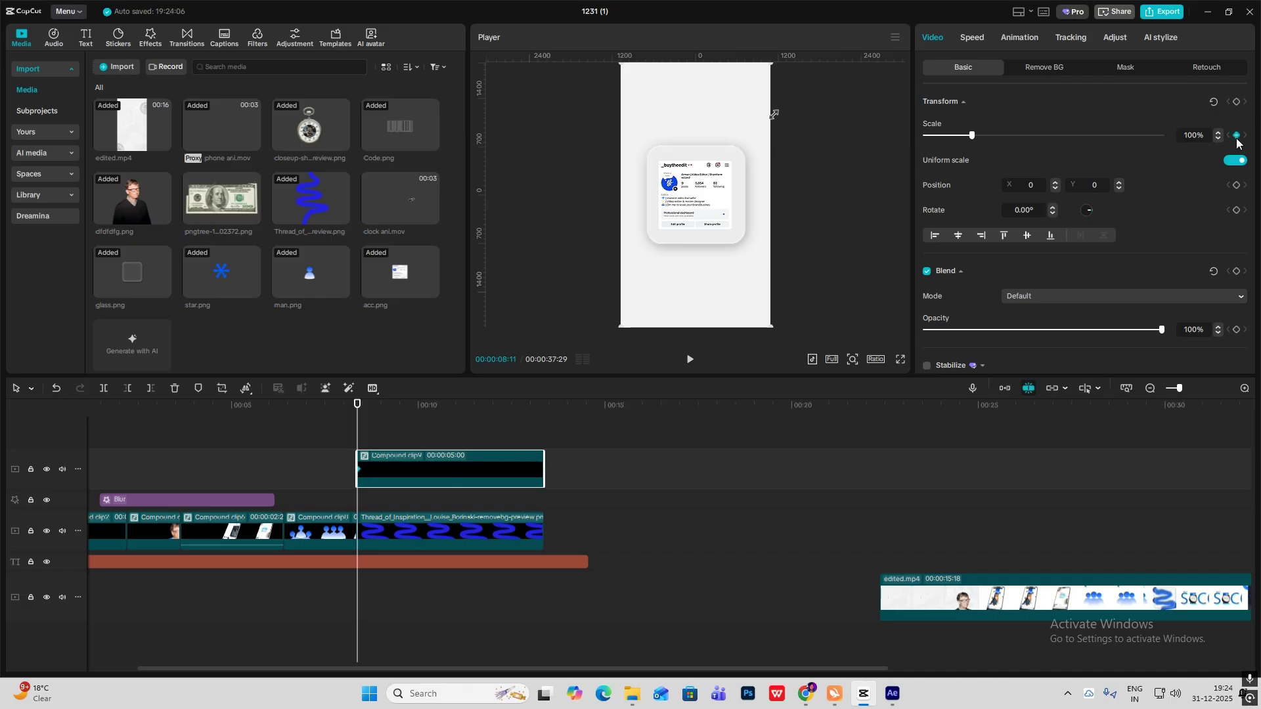
{"action": "mouse_move", "coordinate": [359, 441]}
{"action": "left_mouse_down"}
{"action": "mouse_move", "coordinate": [394, 450]}
{"action": "mouse_move", "coordinate": [373, 434]}
{"action": "left_mouse_up"}
{"action": "left_click", "coordinate": [1237, 135]}
{"action": "key", "text": "alt+k"}
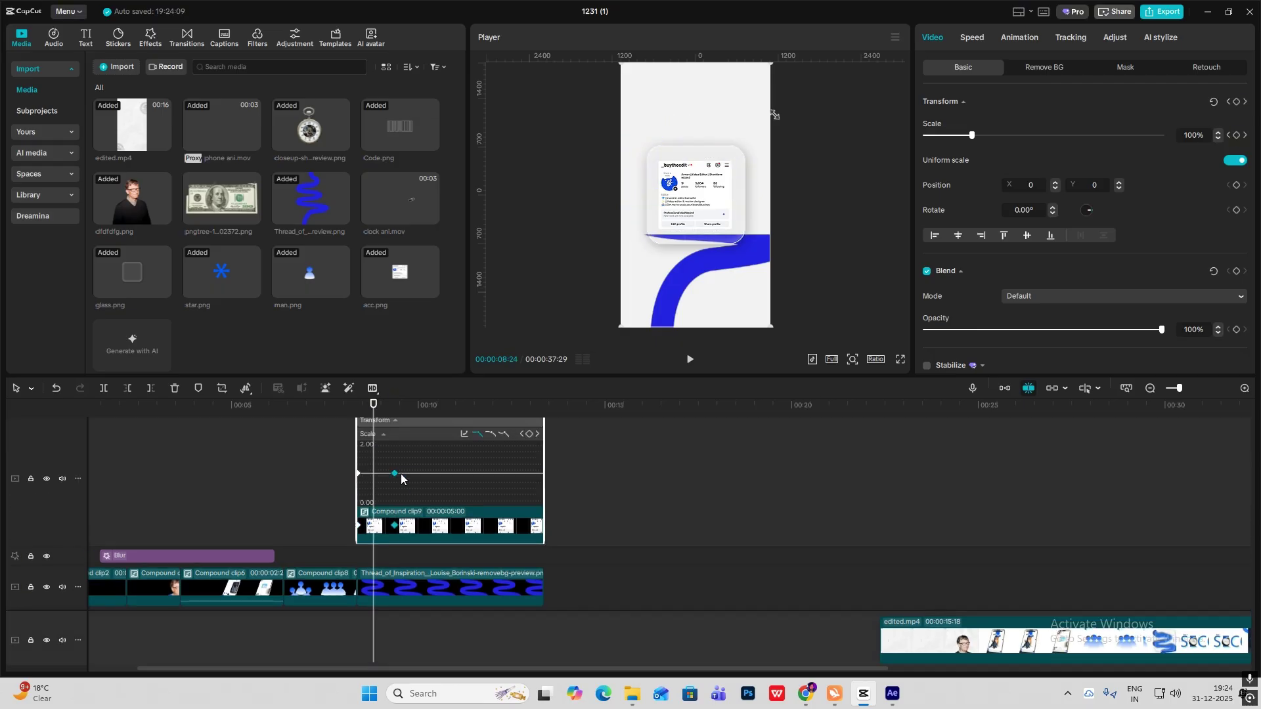
{"action": "left_click_drag", "start_coordinate": [364, 407], "coordinate": [357, 407]}
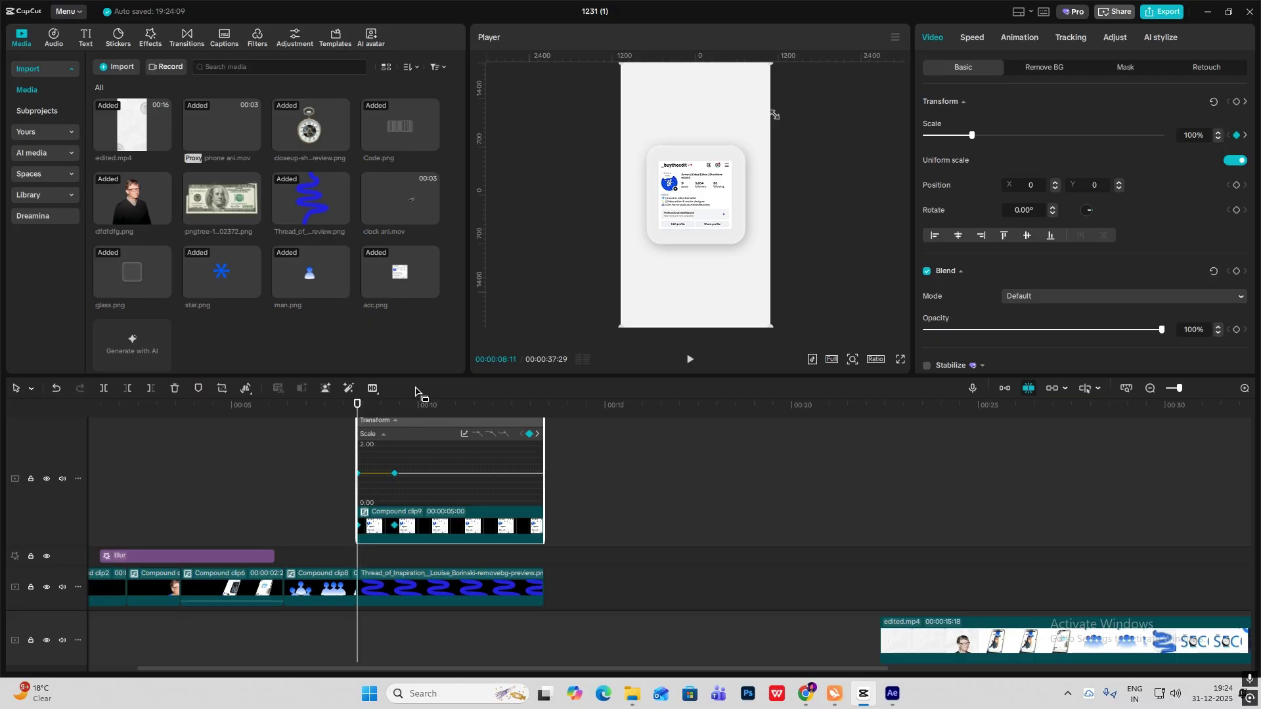
{"action": "left_click_drag", "start_coordinate": [972, 136], "coordinate": [896, 140]}
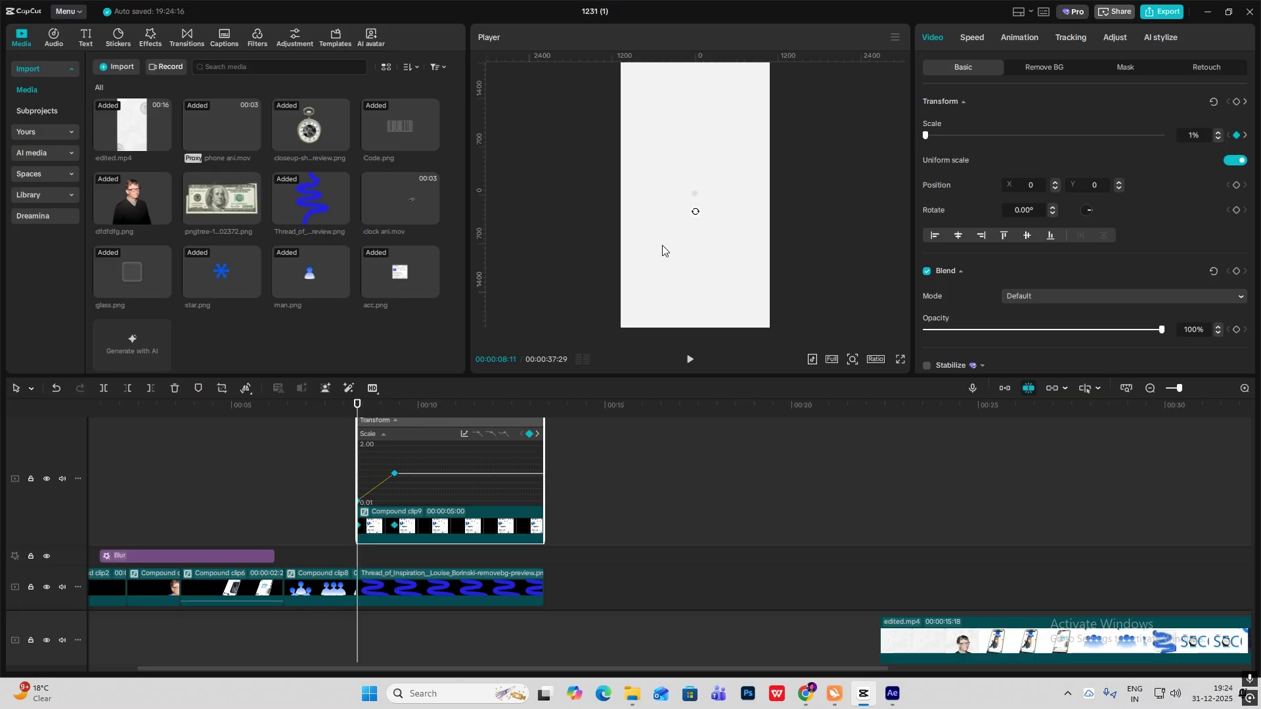
- Apply the Cubic Out preset curve to the glass card compound clip's scale keyframes
{"action": "left_click", "coordinate": [465, 433]}
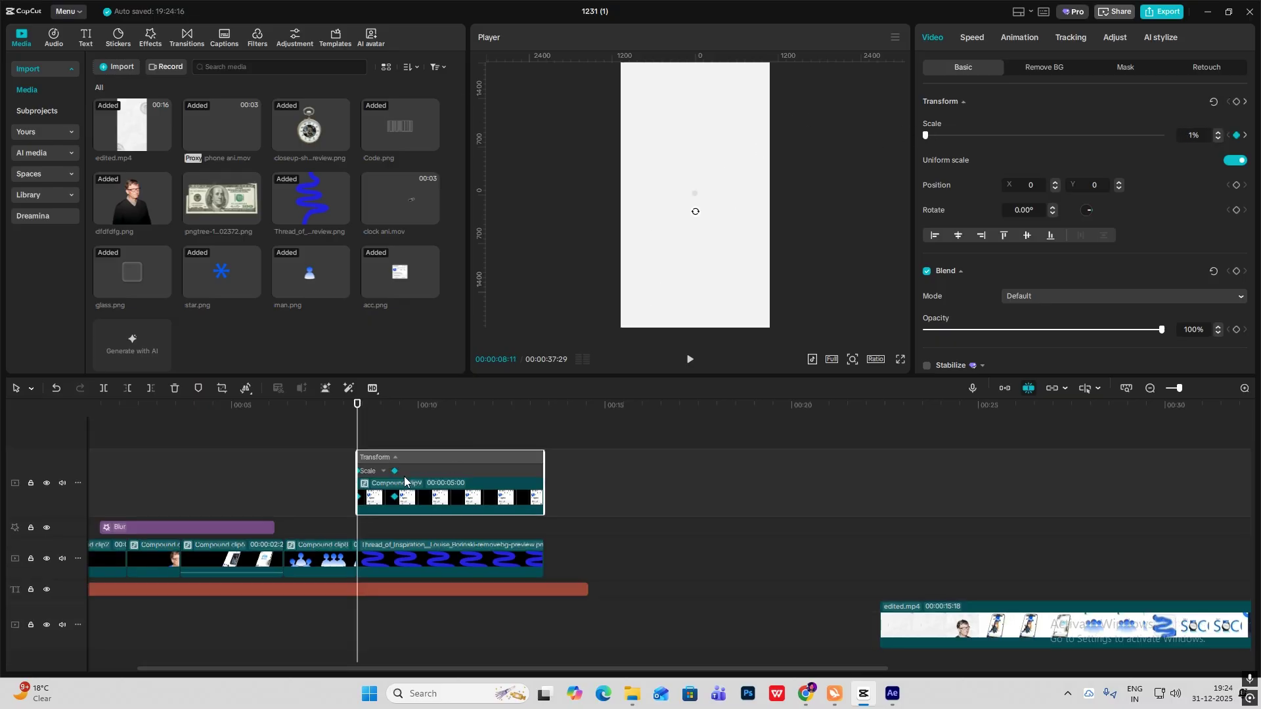
{"action": "key", "text": "alt+k"}
{"action": "key", "text": "alt+k"}
{"action": "scroll", "coordinate": [470, 460], "scroll_direction": "up", "scroll_amount": 2}
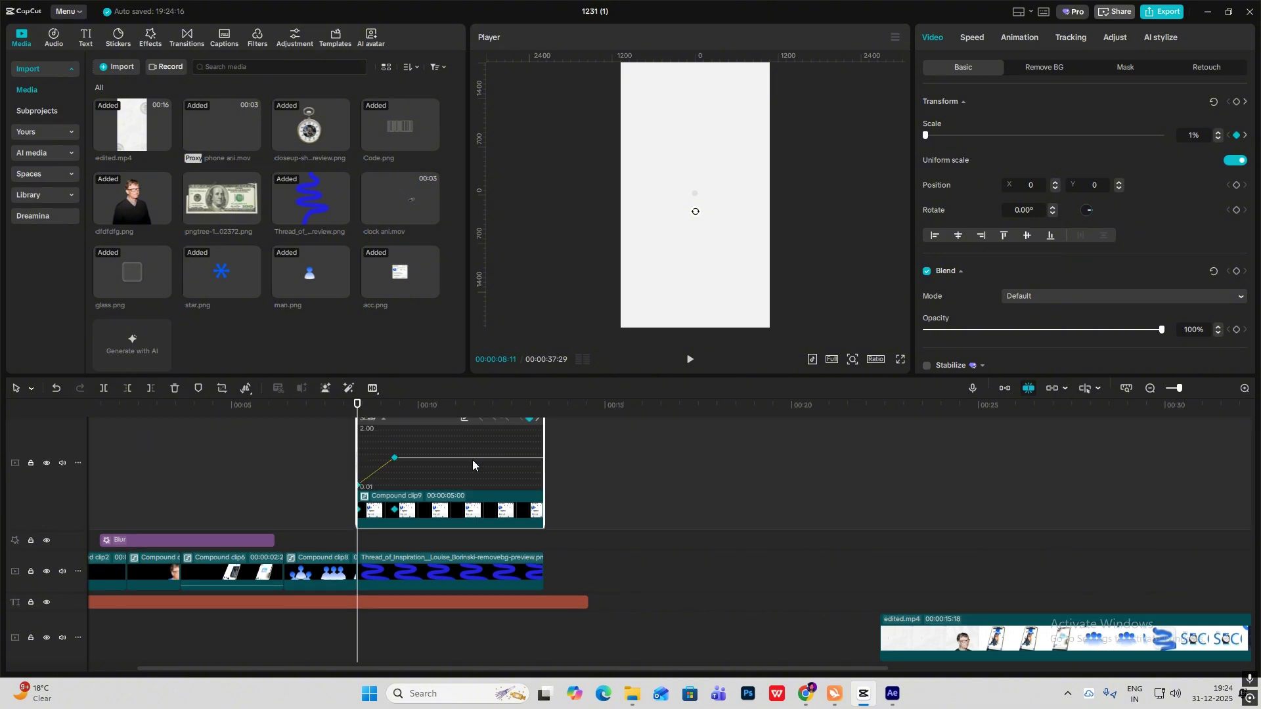
{"action": "left_click", "coordinate": [458, 452]}
{"action": "left_click", "coordinate": [439, 472]}
{"action": "scroll", "coordinate": [469, 463], "scroll_direction": "up", "scroll_amount": 3}
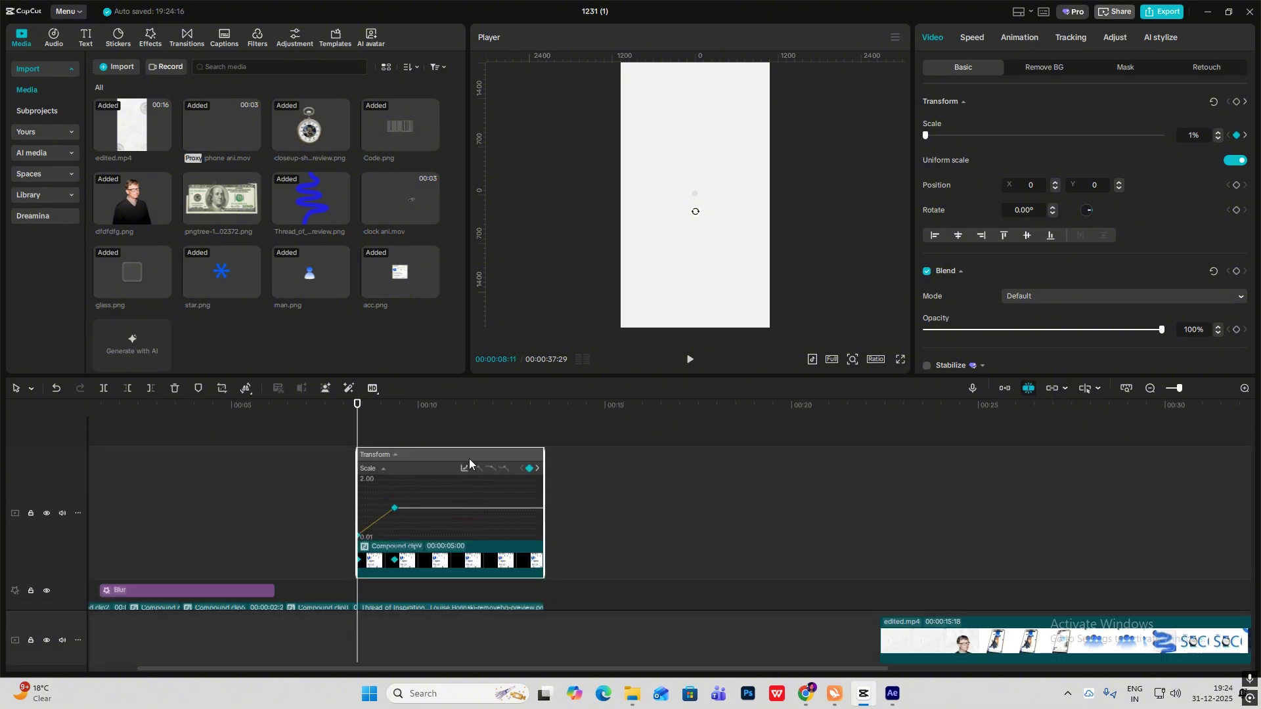
{"action": "left_click", "coordinate": [463, 469]}
{"action": "left_click", "coordinate": [602, 569]}
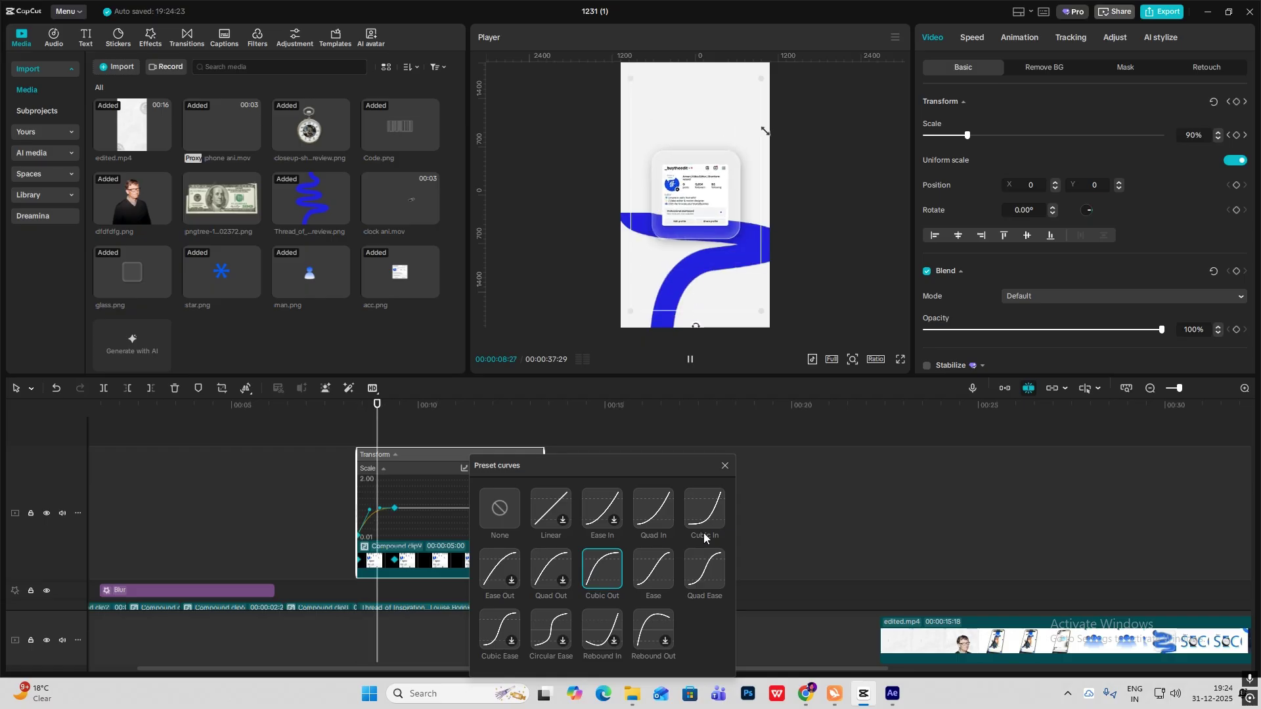
{"action": "left_click", "coordinate": [725, 465]}
- Copy both star.png clips from inside the phone scene's compound clip and paste them above the thread scene at 00:00:08:05
{"action": "left_click", "coordinate": [92, 484]}
{"action": "left_click", "coordinate": [300, 491]}
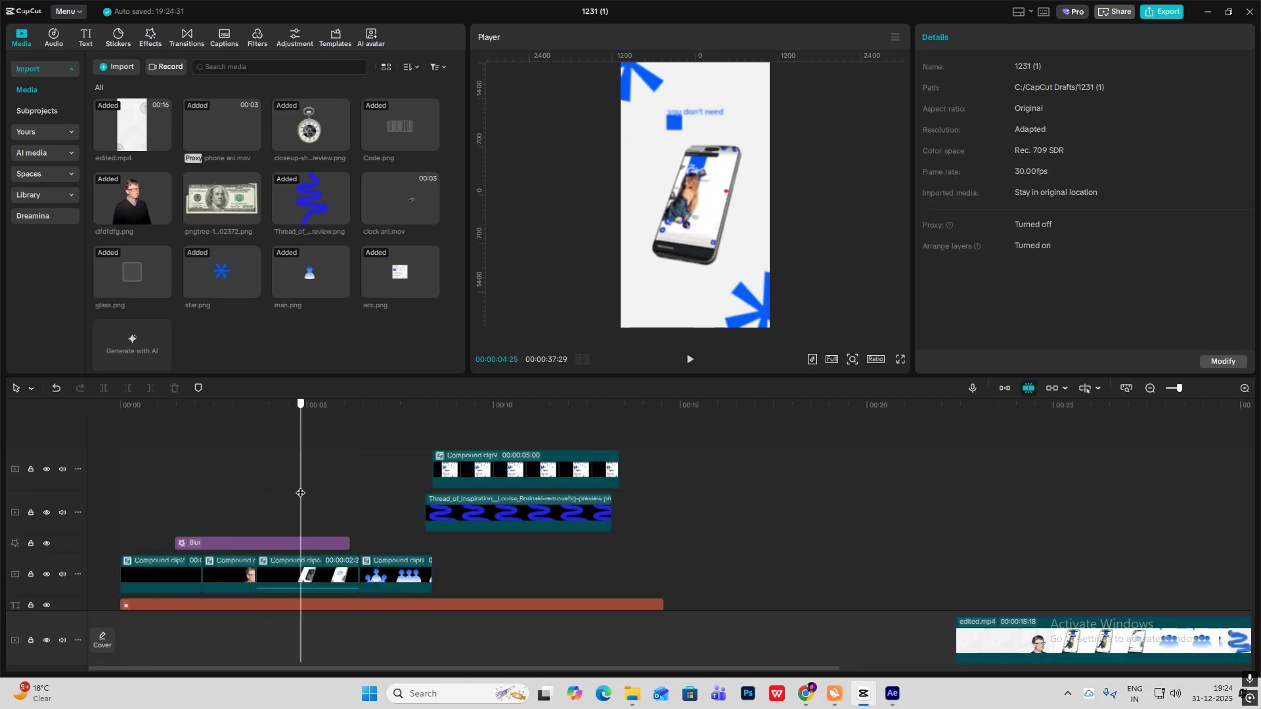
{"action": "double_click", "coordinate": [325, 560]}
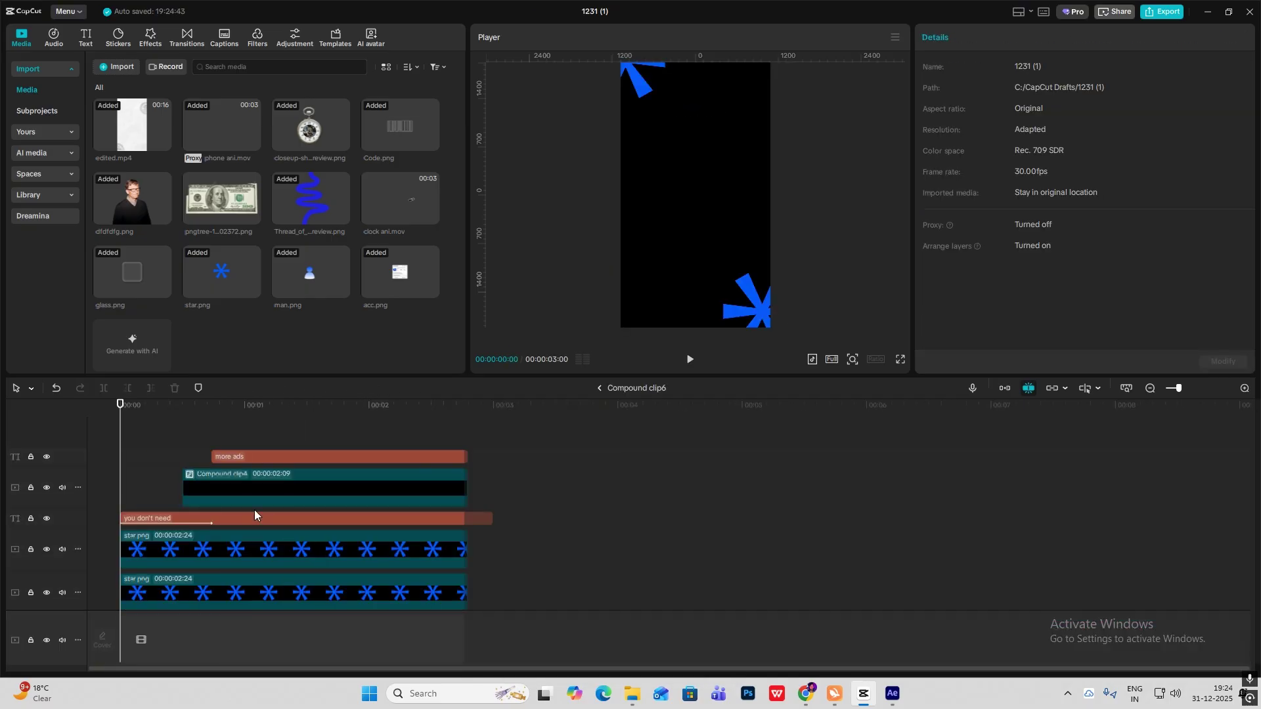
{"action": "scroll", "coordinate": [368, 499], "scroll_direction": "down", "scroll_amount": 1}
{"action": "left_click_drag", "start_coordinate": [496, 488], "coordinate": [392, 524]}
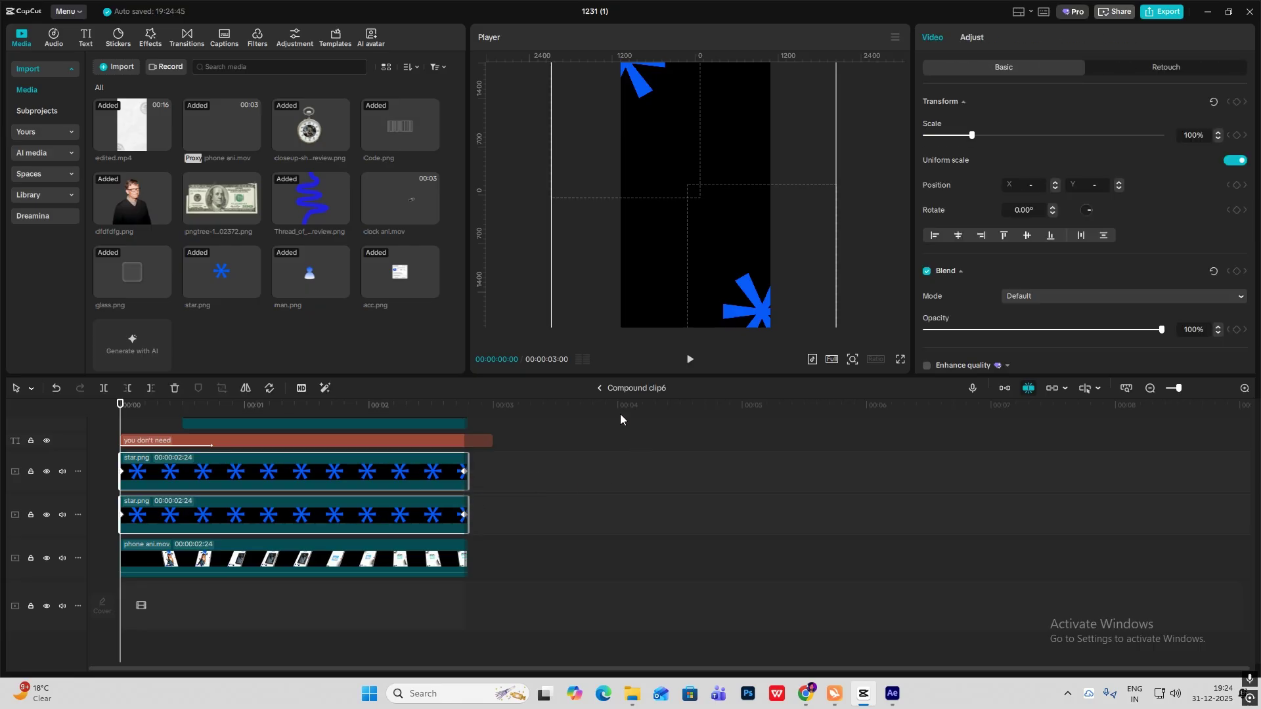
{"action": "left_click", "coordinate": [600, 389]}
{"action": "left_click", "coordinate": [363, 483]}
{"action": "left_click_drag", "start_coordinate": [363, 483], "coordinate": [424, 480]}
{"action": "key", "text": "ctrl+v"}
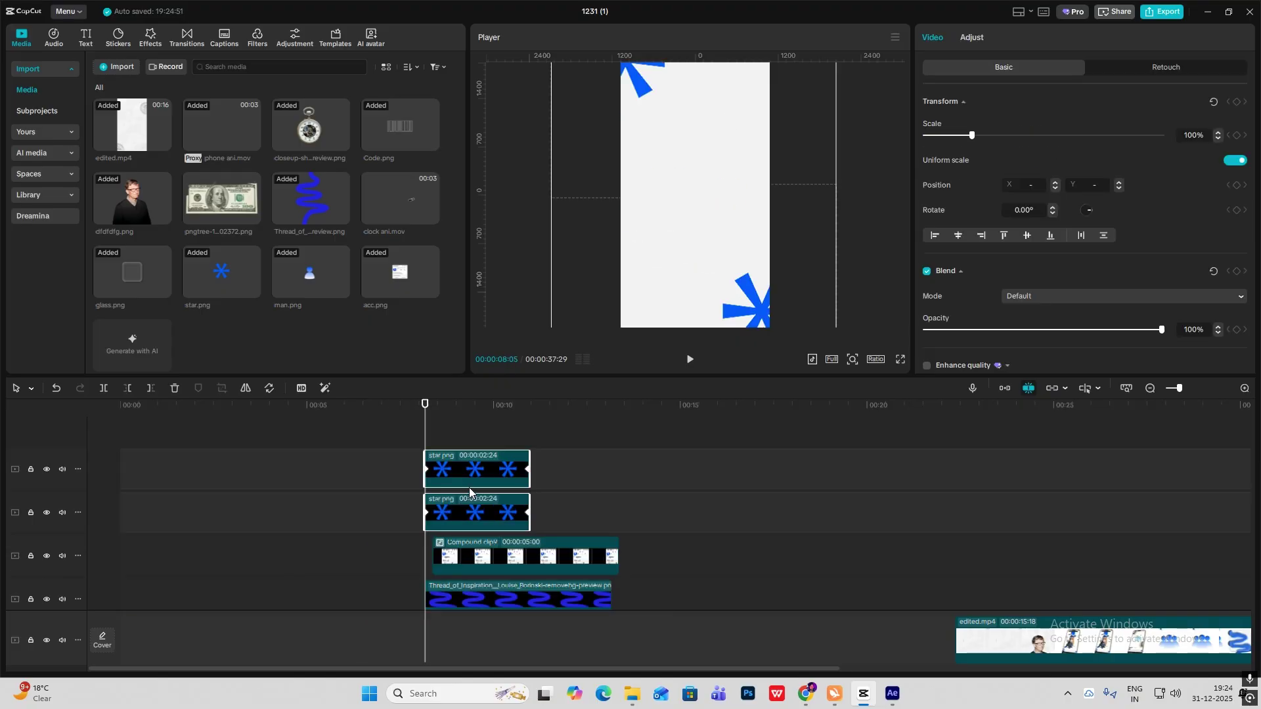
- Play back the thread scene, and combine both star clips, the glass card and the thread into one compound clip
{"action": "key", "text": "space"}
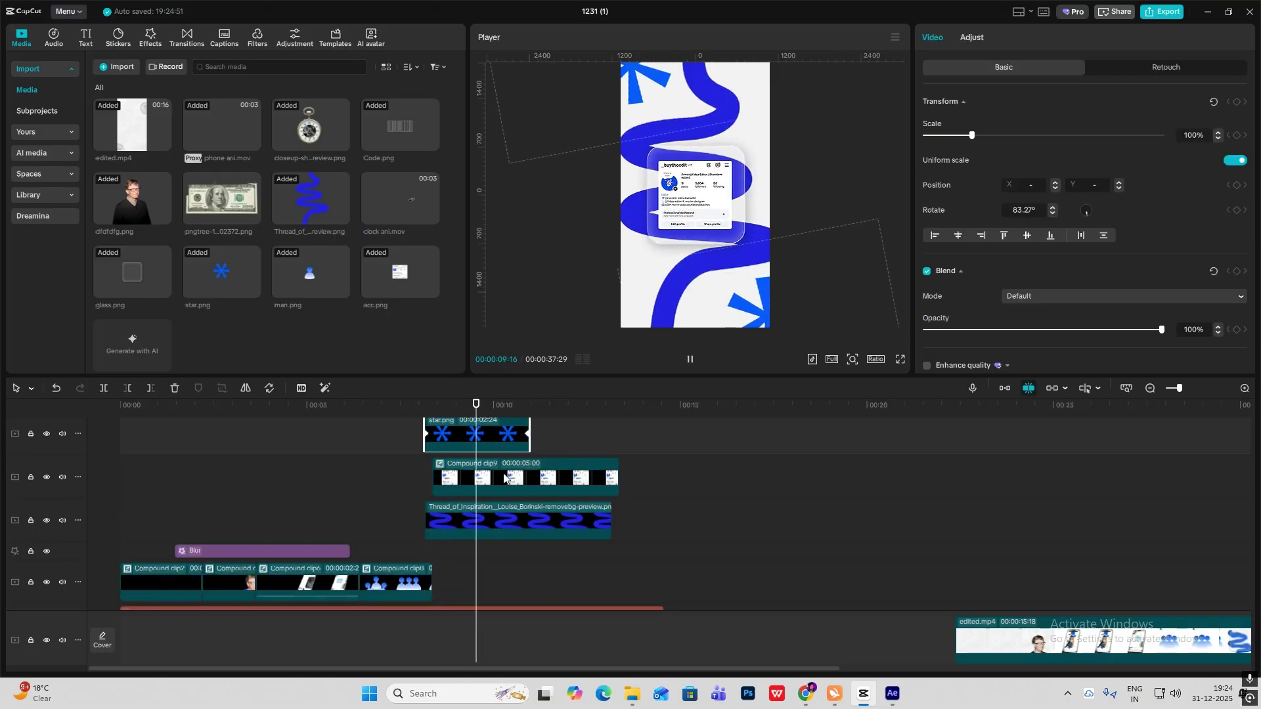
{"action": "left_click", "coordinate": [409, 475]}
{"action": "key", "text": "space"}
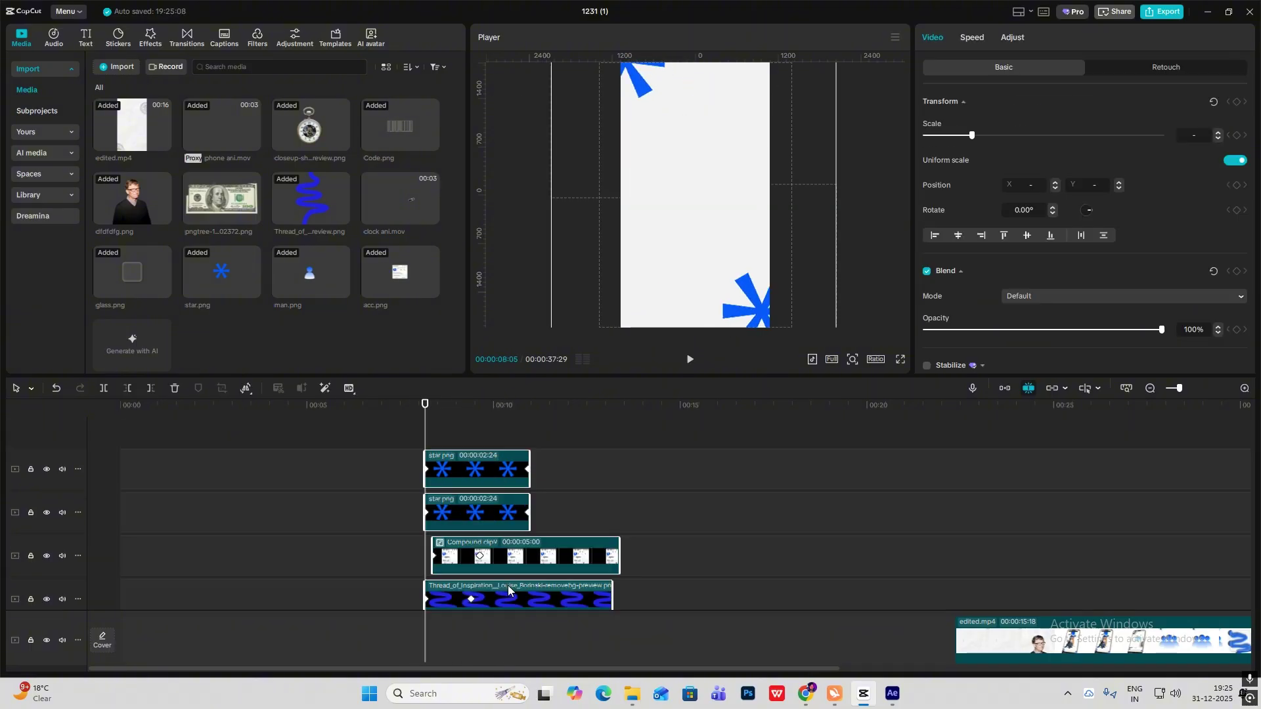
{"action": "key", "text": "alt+g"}
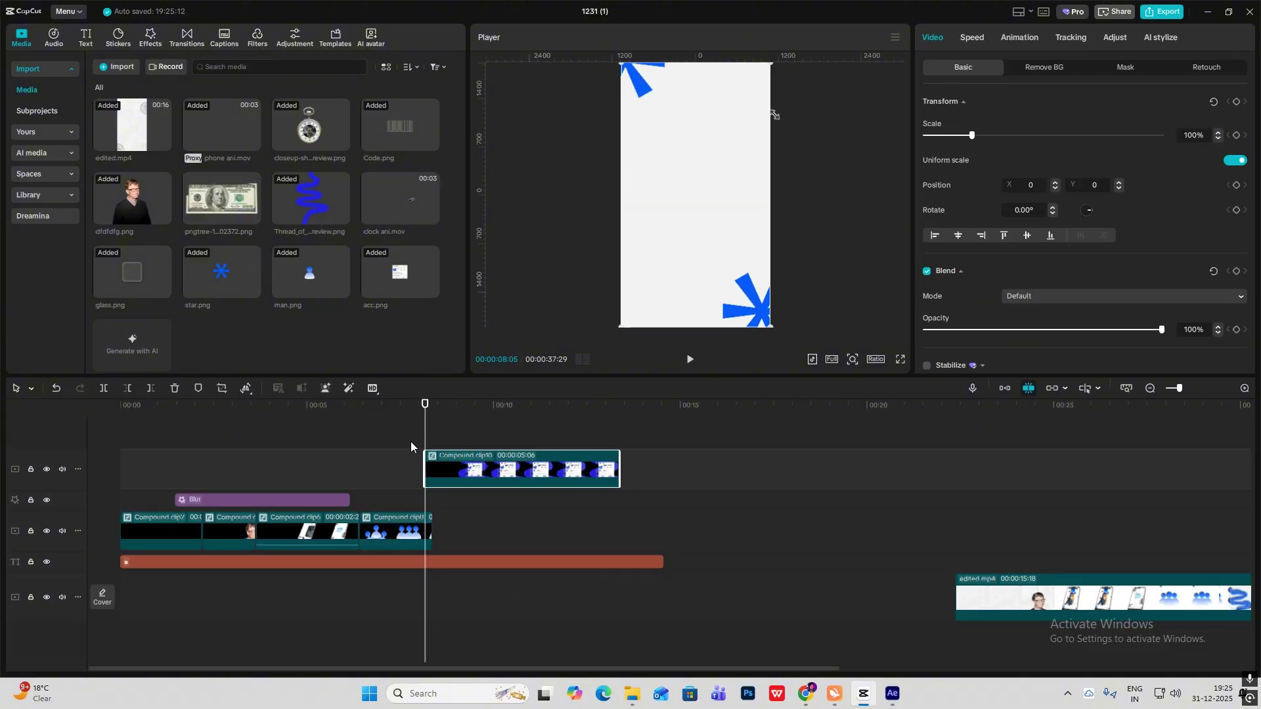
- Keyframe the thread scene compound clip to slide in from the right, starting at X position 2160 at 00:00:08:05
{"action": "left_click", "coordinate": [406, 526]}
{"action": "left_click", "coordinate": [448, 473]}
{"action": "left_click_drag", "start_coordinate": [425, 439], "coordinate": [472, 453]}
{"action": "left_click_drag", "start_coordinate": [682, 287], "coordinate": [835, 295]}
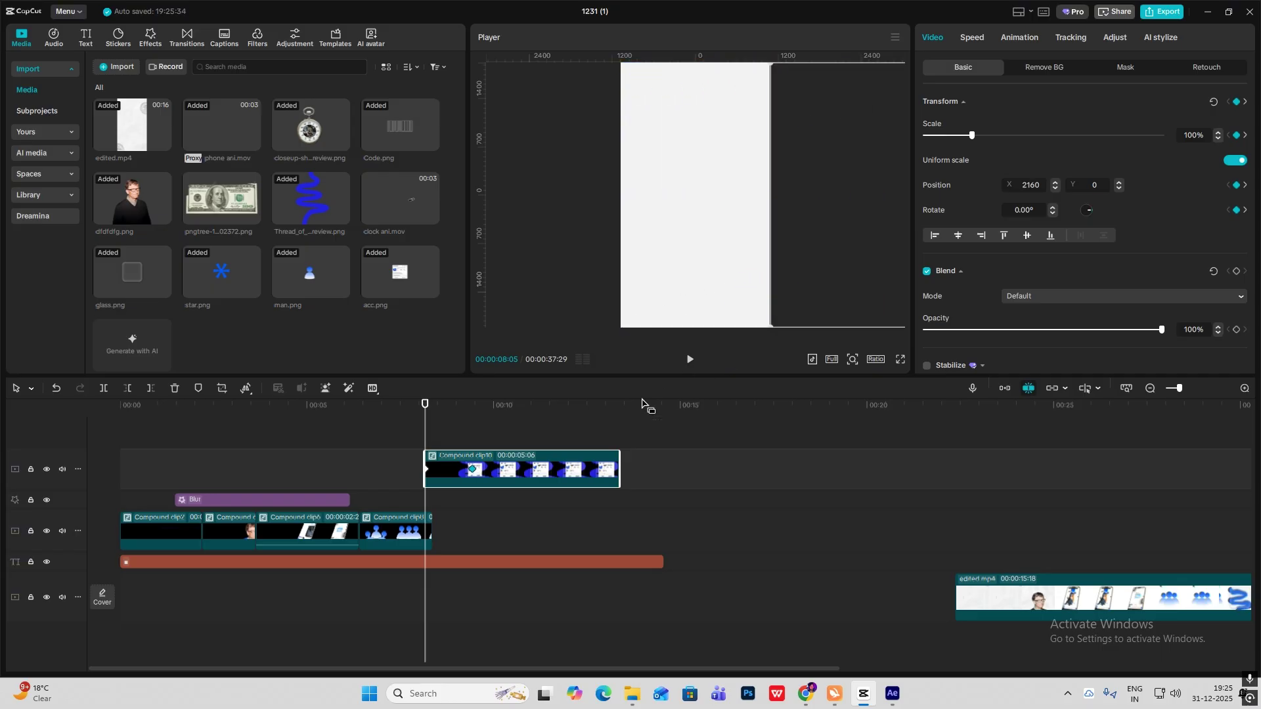
- Apply the Cubic Out preset curve to the thread scene's X position keyframes
{"action": "key", "text": "alt+k"}
{"action": "left_click", "coordinate": [452, 488]}
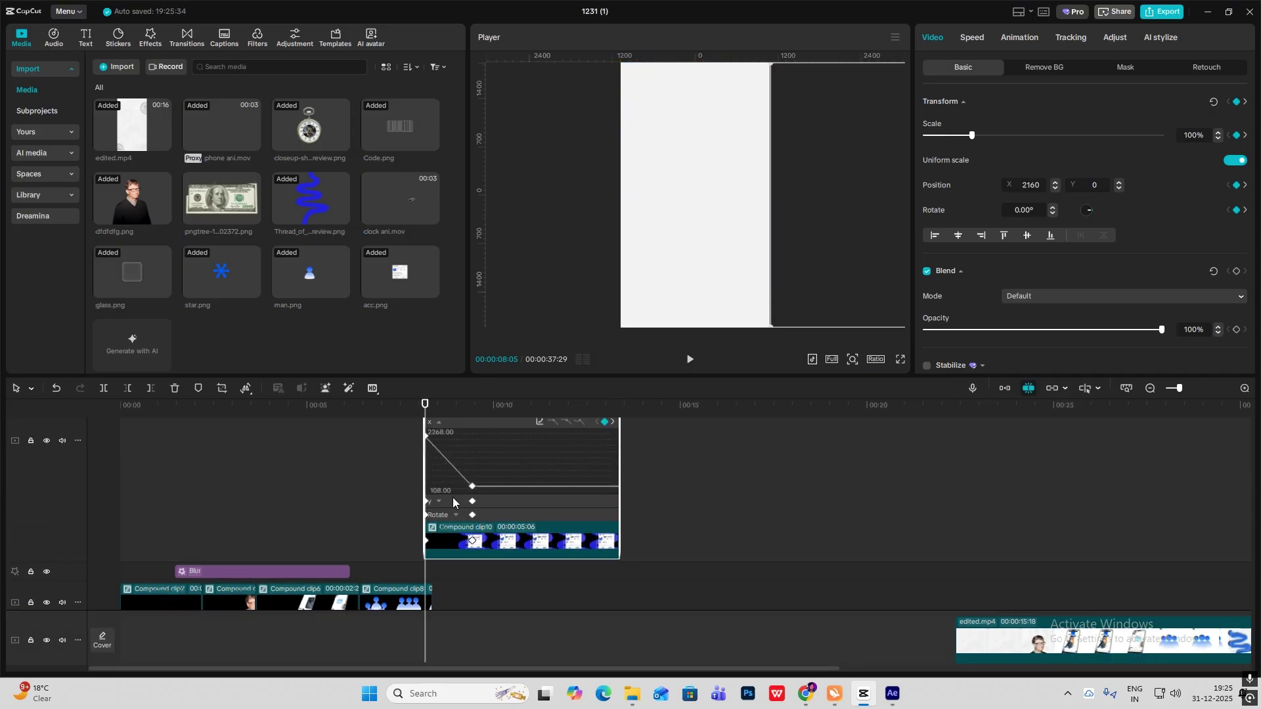
{"action": "left_click", "coordinate": [539, 423]}
{"action": "left_click", "coordinate": [681, 525]}
{"action": "left_click", "coordinate": [795, 430]}
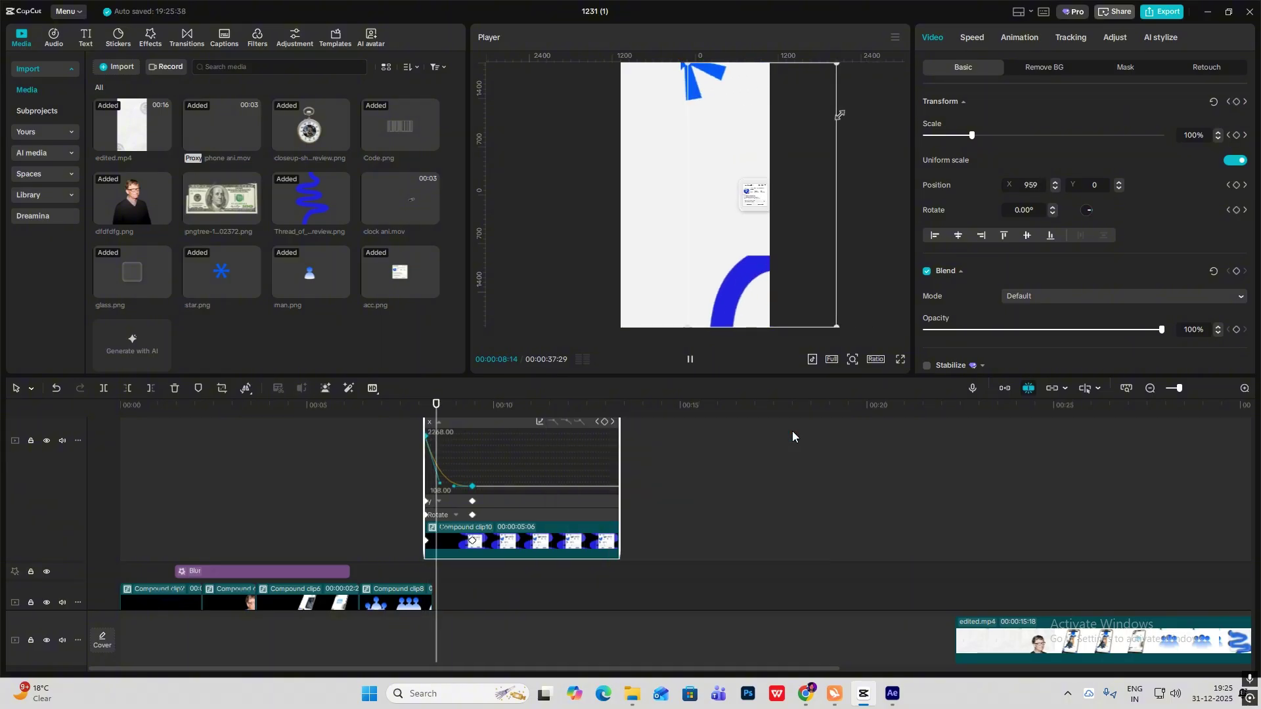
- Shift the thread scene compound clip earlier to start at 00:00:07:07, and play back the transition
{"action": "key", "text": "space"}
{"action": "key", "text": "alt+k"}
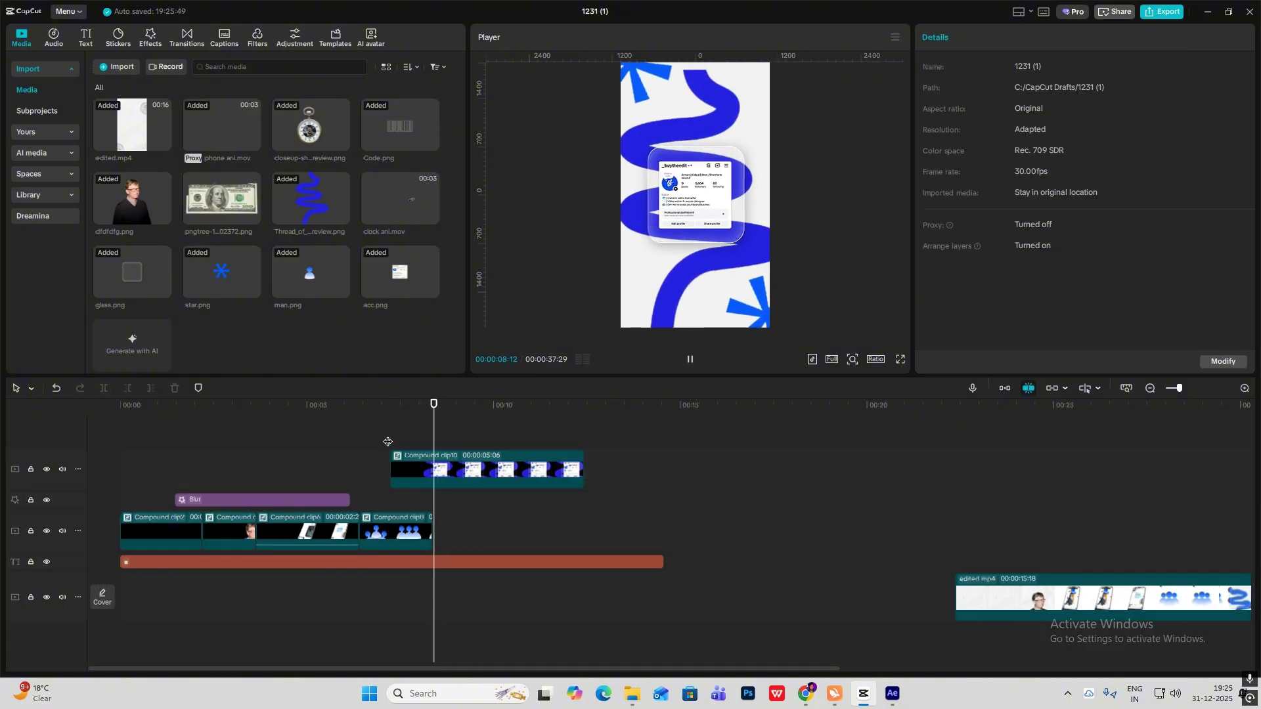
{"action": "left_click", "coordinate": [349, 444]}
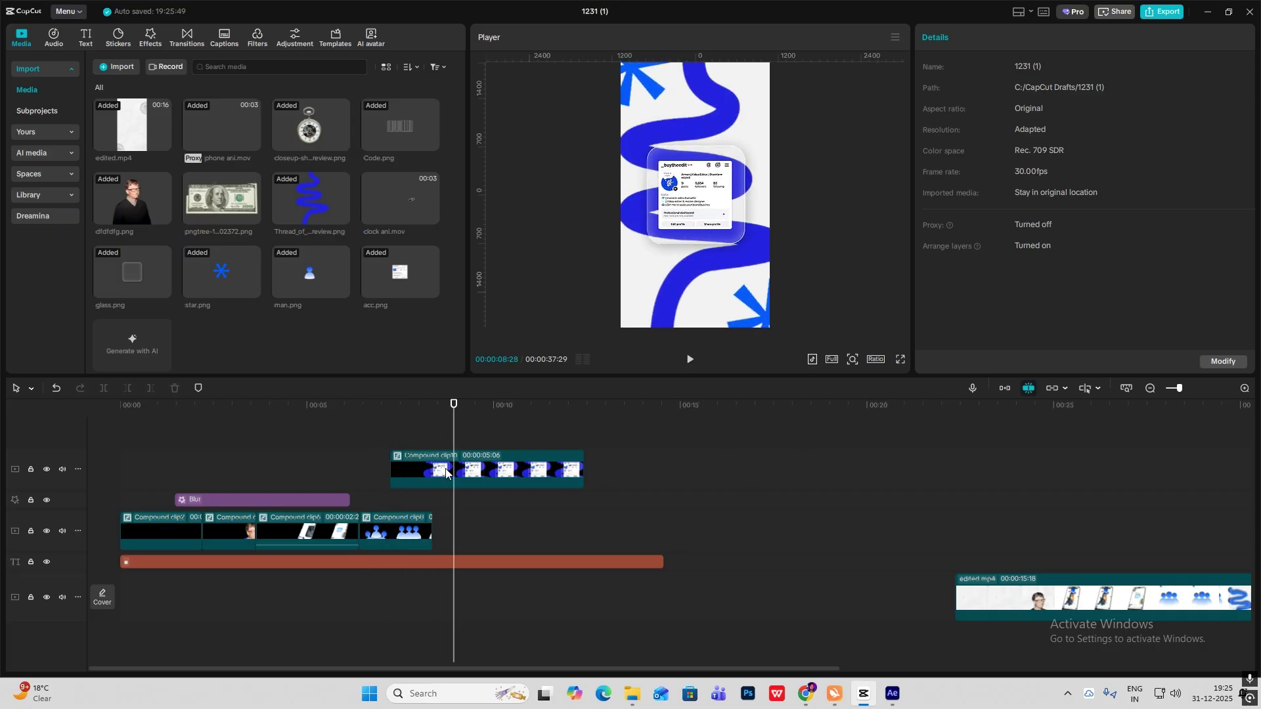
{"action": "left_click", "coordinate": [229, 451]}
{"action": "key", "text": "space"}
{"action": "left_click", "coordinate": [106, 456]}
{"action": "key", "text": "space"}
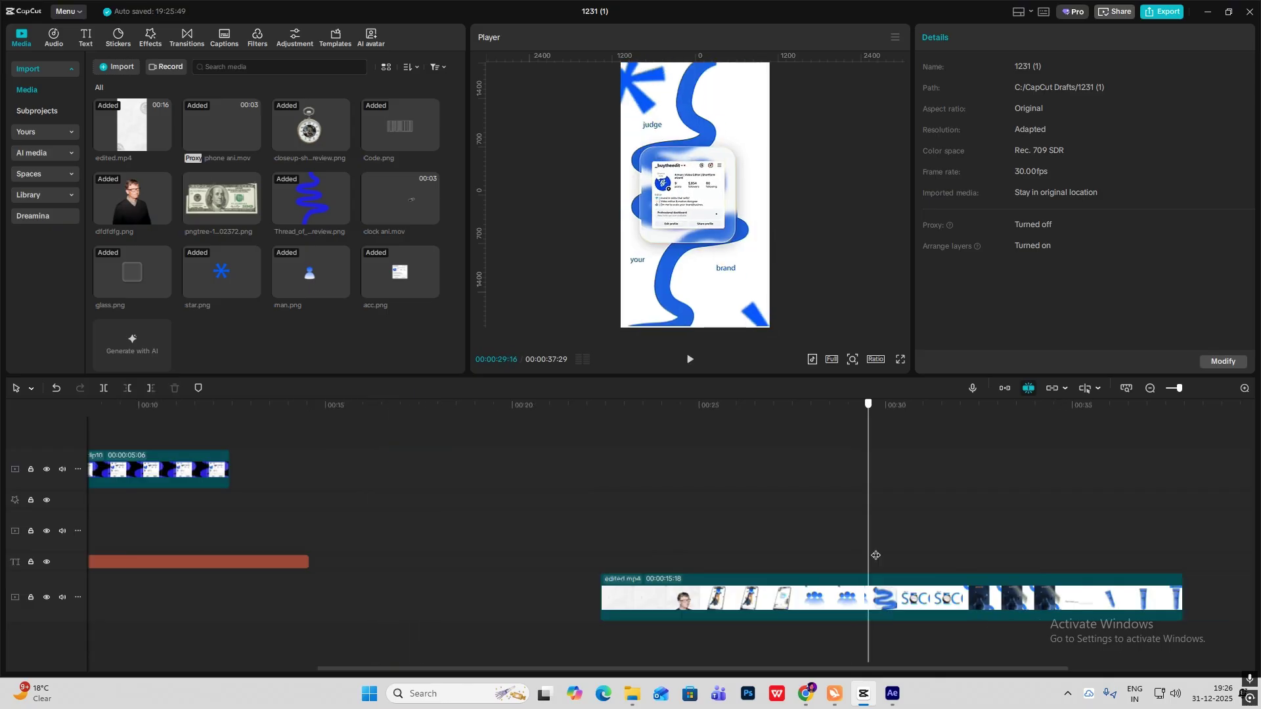
- Check the scene's exit in the edited.mp4 reference, and keyframe the thread scene compound clip moving out left between 00:00:09:03 and 00:00:10:00
{"action": "left_click_drag", "start_coordinate": [871, 556], "coordinate": [894, 542]}
{"action": "left_click", "coordinate": [358, 460]}
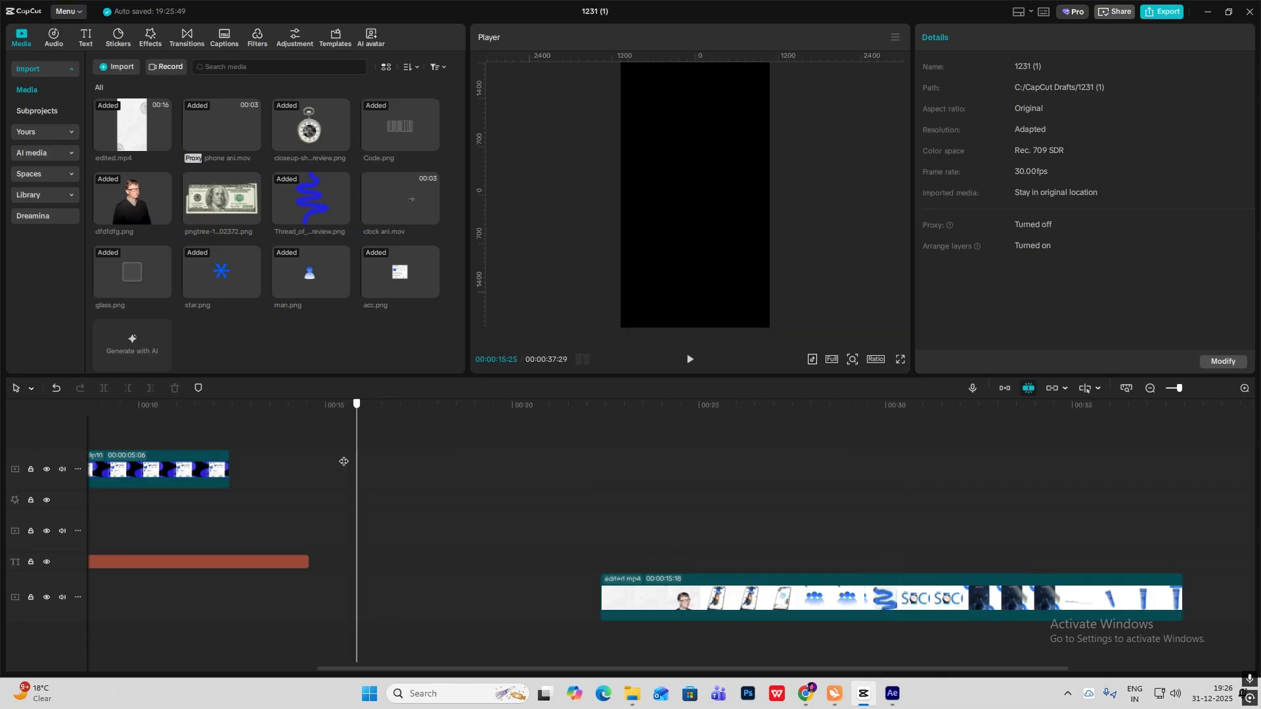
{"action": "scroll", "coordinate": [342, 459], "scroll_direction": "left", "scroll_amount": 5}
{"action": "left_click_drag", "start_coordinate": [341, 459], "coordinate": [437, 465]}
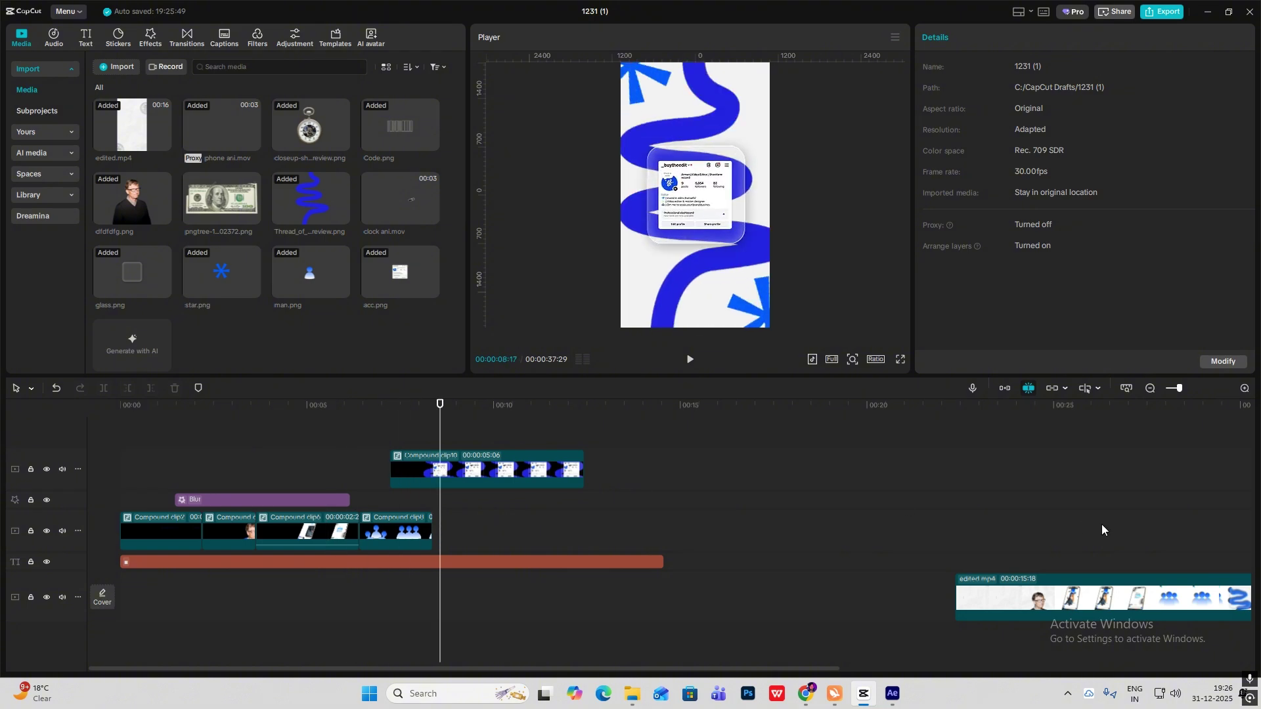
{"action": "left_click_drag", "start_coordinate": [1102, 525], "coordinate": [1221, 549]}
{"action": "left_click_drag", "start_coordinate": [574, 499], "coordinate": [460, 489]}
{"action": "left_click", "coordinate": [469, 475]}
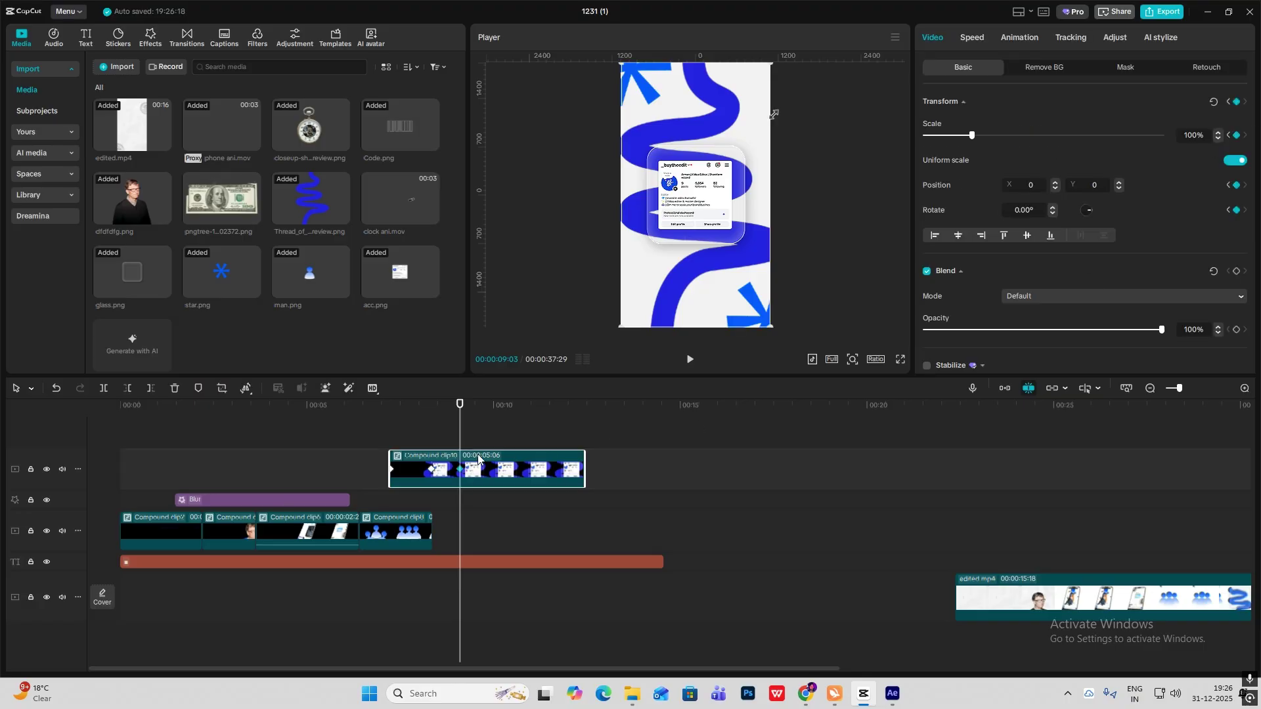
{"action": "left_click_drag", "start_coordinate": [461, 439], "coordinate": [494, 450]}
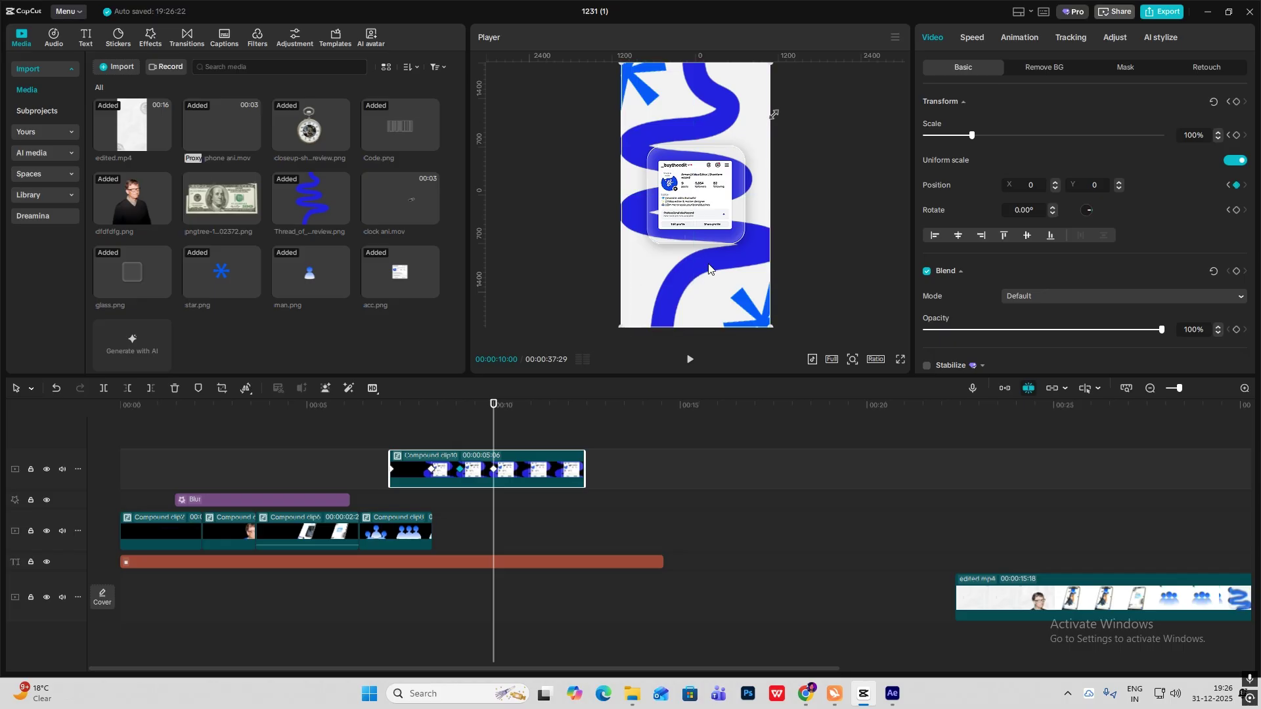
{"action": "left_click_drag", "start_coordinate": [689, 281], "coordinate": [559, 270]}
- Cut both star.png clips out of the thread scene compound clip and paste them above it on the main timeline at 00:00:07:07
{"action": "left_click_drag", "start_coordinate": [493, 428], "coordinate": [457, 442]}
{"action": "double_click", "coordinate": [452, 456]}
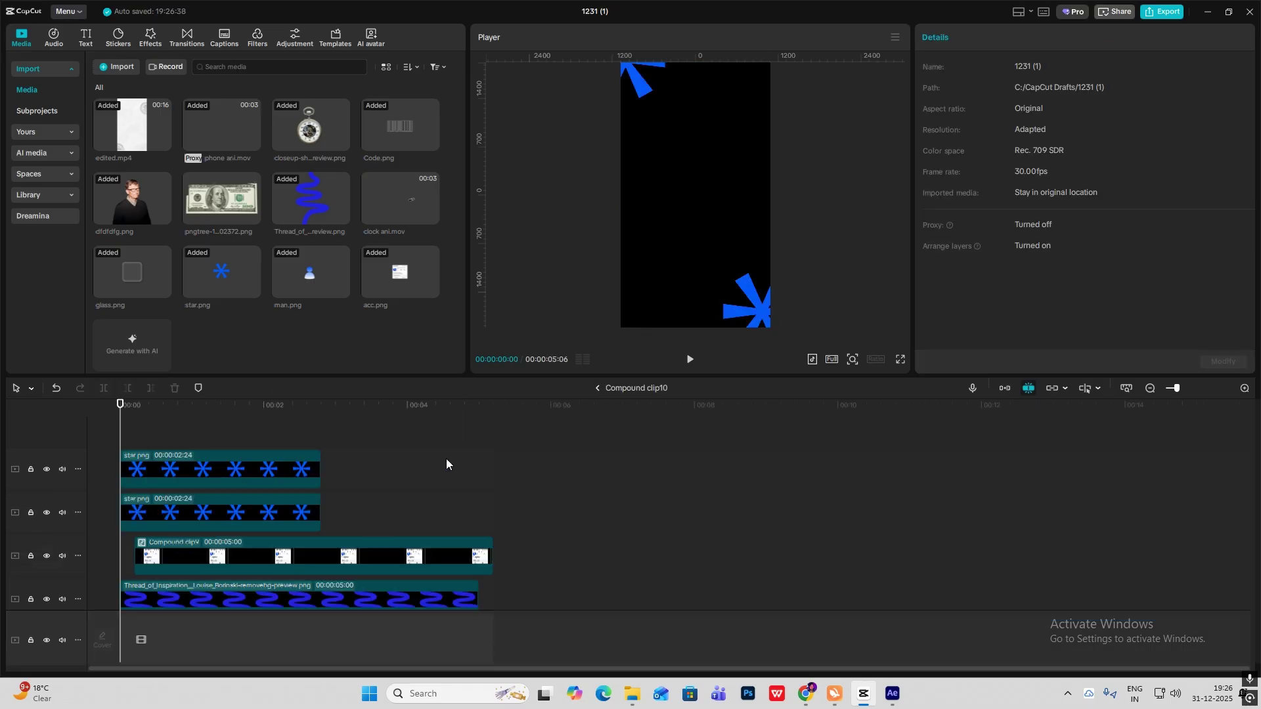
{"action": "left_click", "coordinate": [286, 496]}
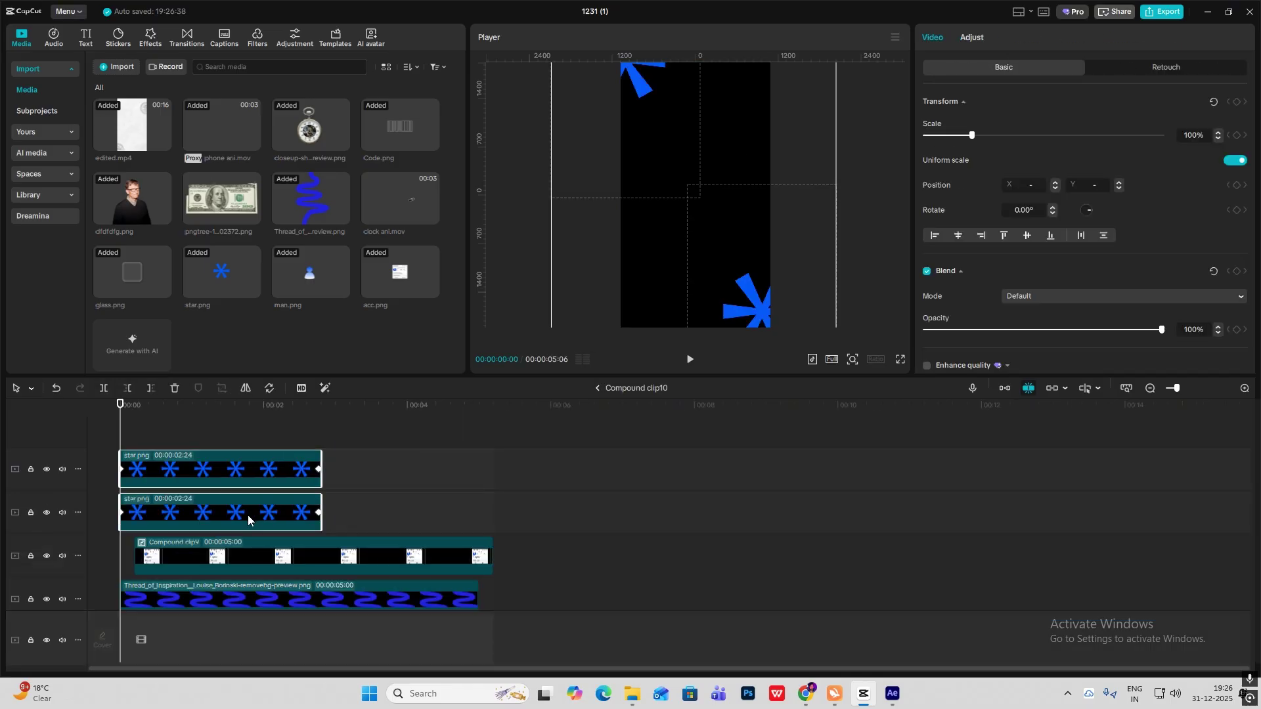
{"action": "left_click", "coordinate": [598, 389]}
{"action": "double_click", "coordinate": [436, 463]}
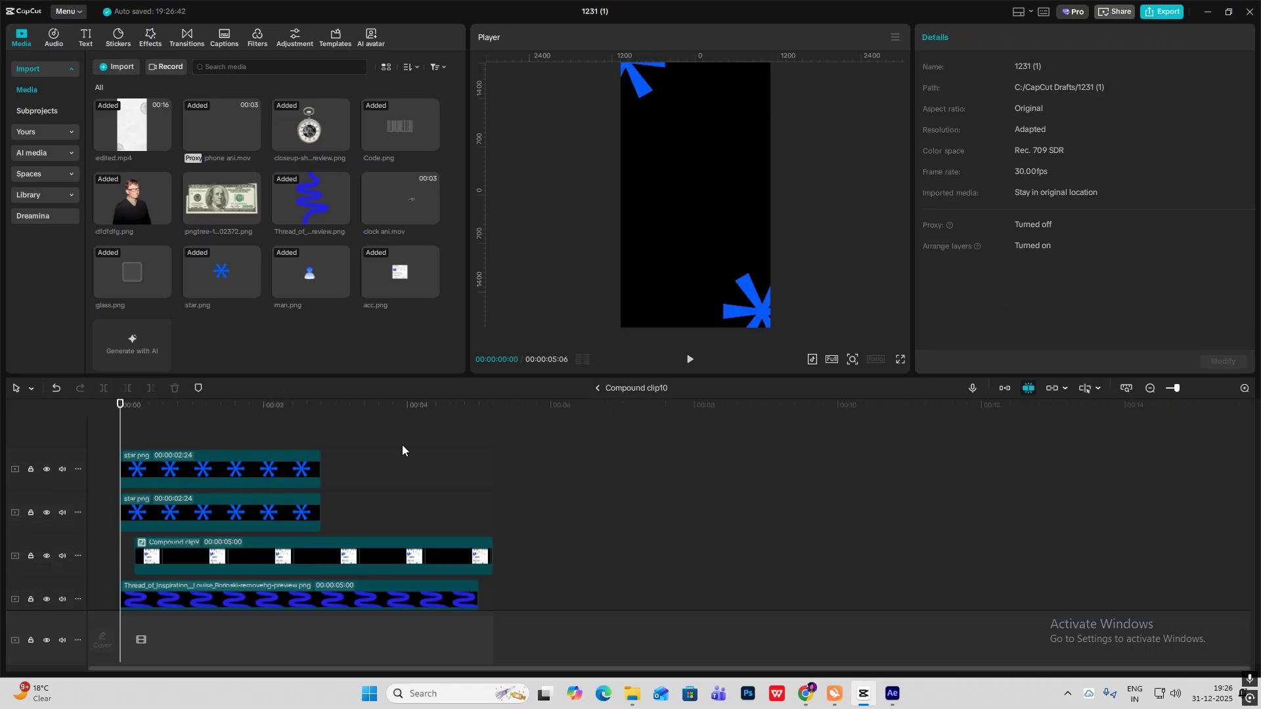
{"action": "left_click", "coordinate": [599, 388]}
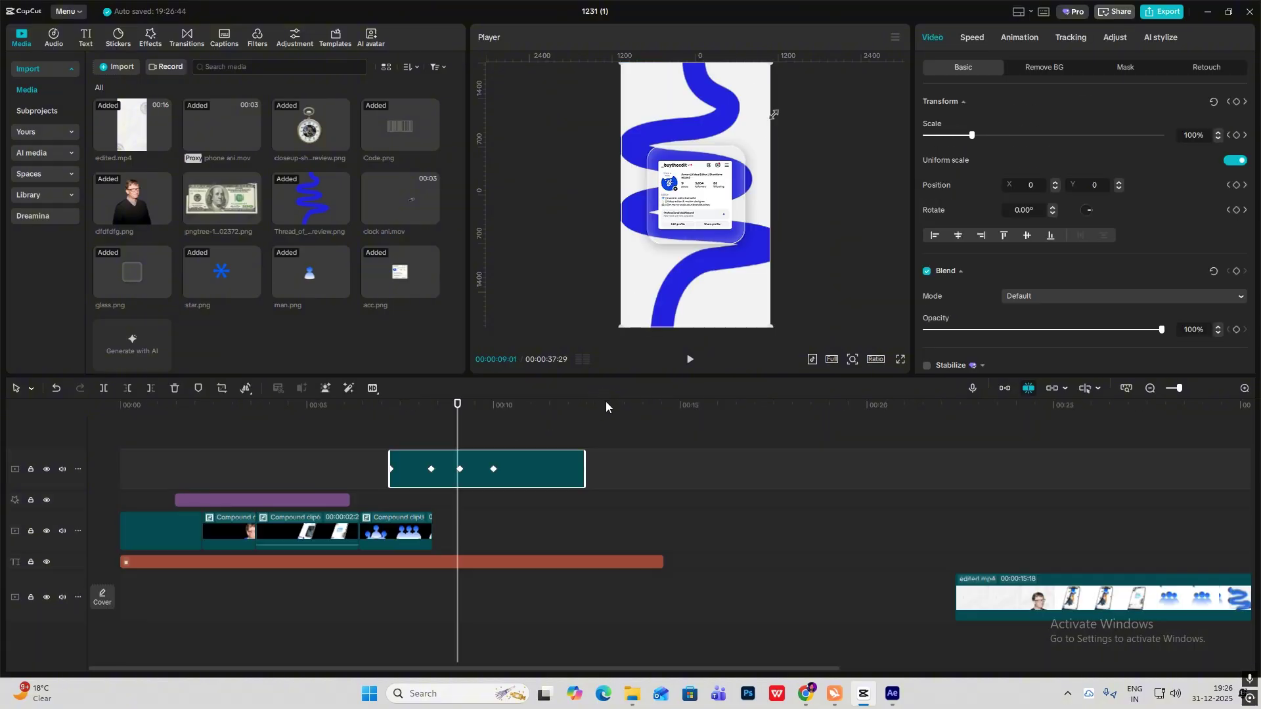
{"action": "left_click", "coordinate": [389, 434]}
{"action": "key", "text": "ctrl+v"}
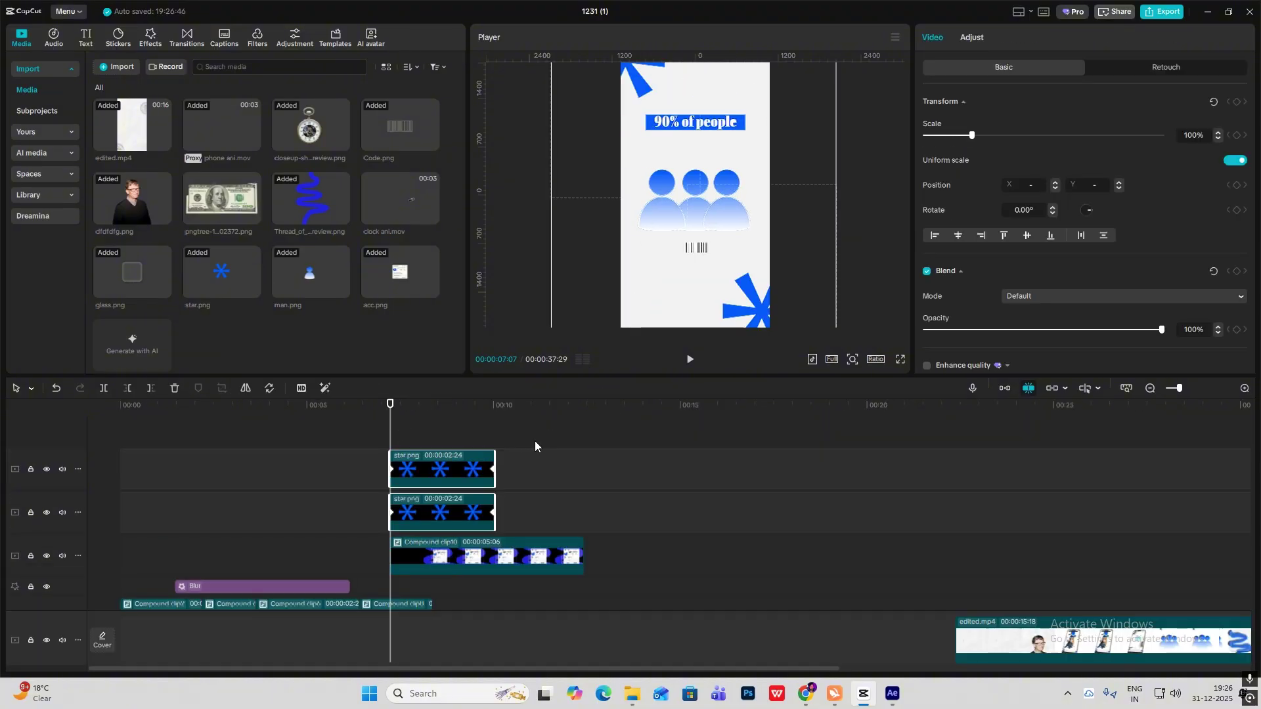
- Play back the star transition and shift both star.png clips earlier to start at 00:00:06:12
{"action": "key", "text": "space"}
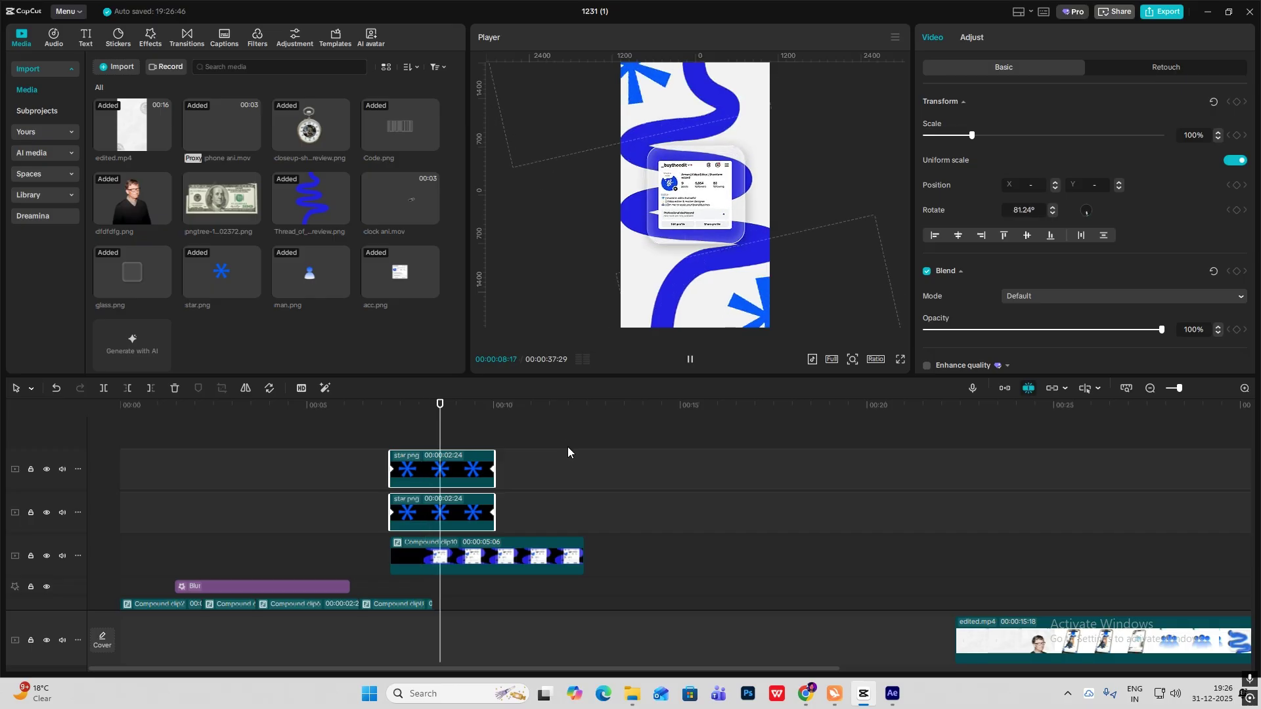
{"action": "left_click", "coordinate": [385, 433]}
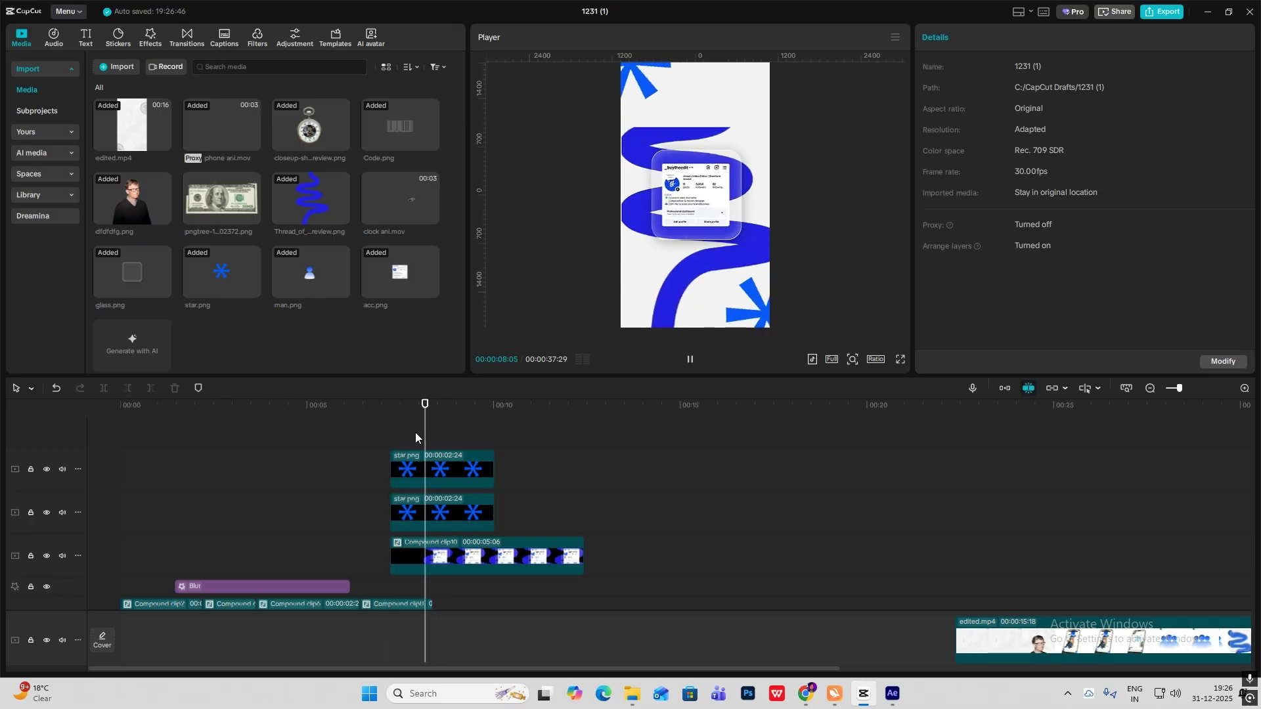
{"action": "left_click", "coordinate": [368, 435]}
{"action": "key", "text": "space"}
{"action": "left_click_drag", "start_coordinate": [487, 433], "coordinate": [402, 526]}
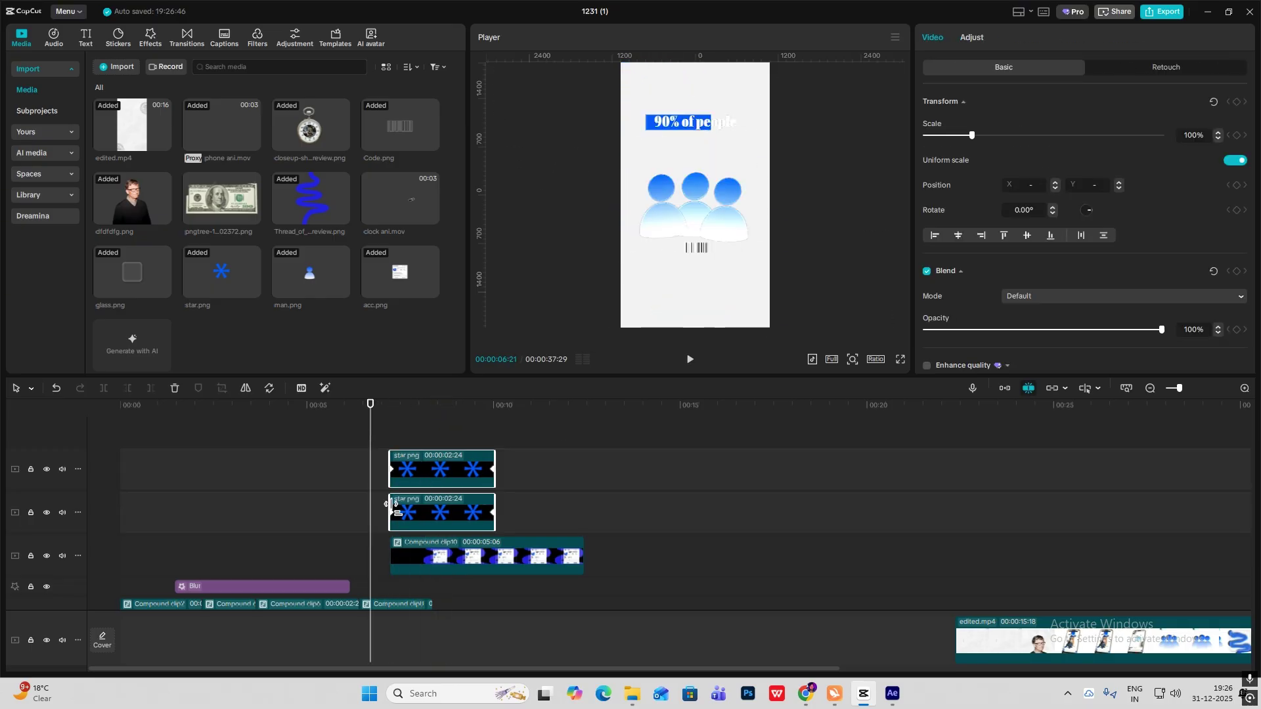
{"action": "left_click", "coordinate": [360, 499]}
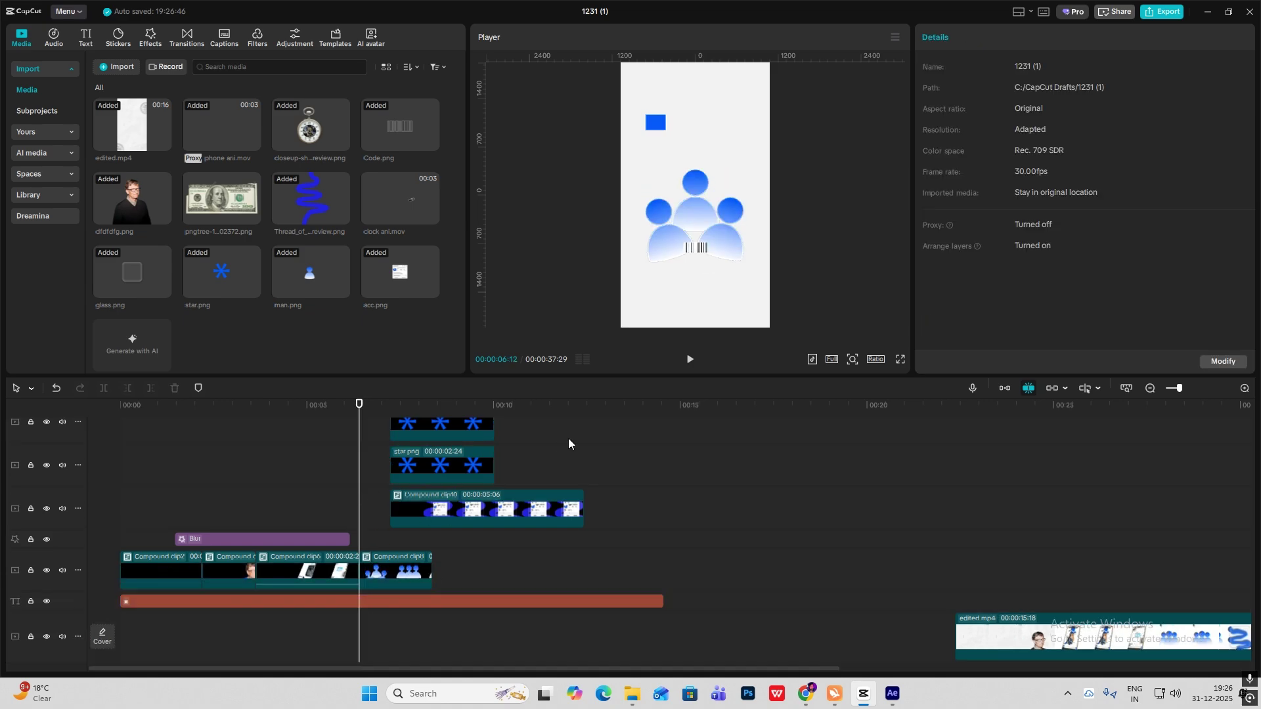
{"action": "left_click_drag", "start_coordinate": [446, 525], "coordinate": [414, 527]}
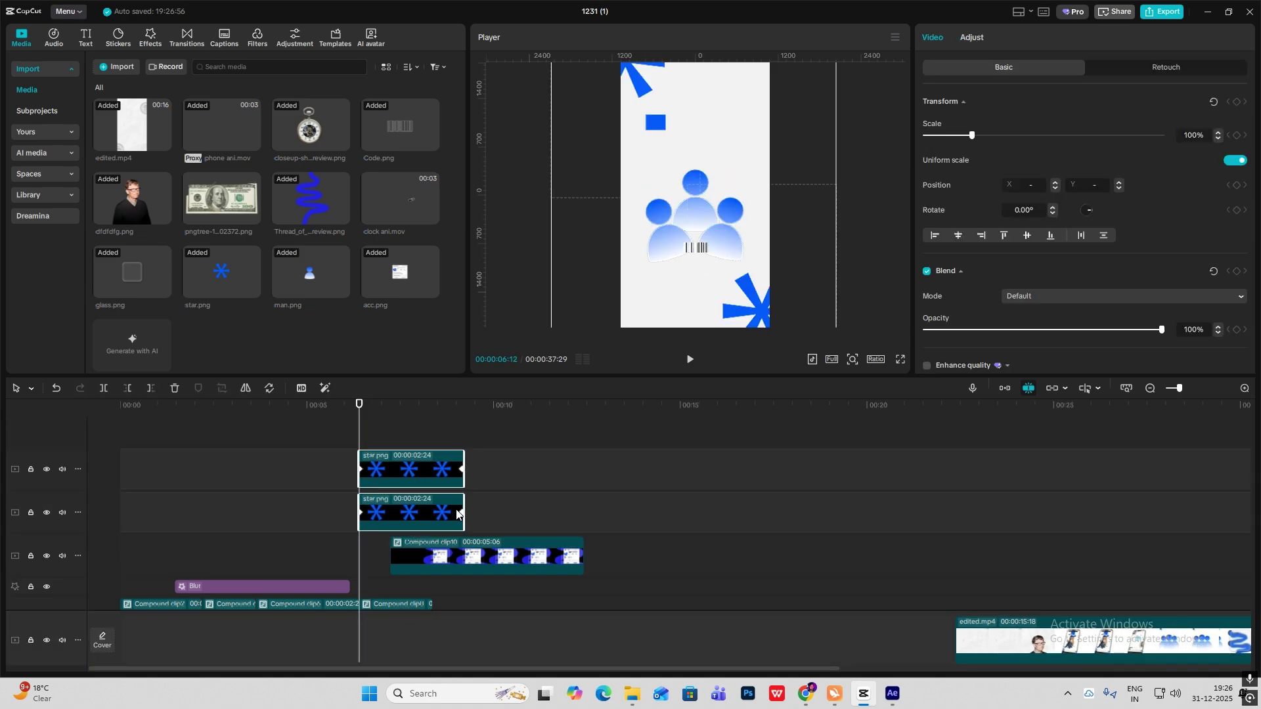
- Extend both star.png clips to a duration of 00:00:05:09, move their end rotation keyframes later, and play back the result
{"action": "key", "text": "space"}
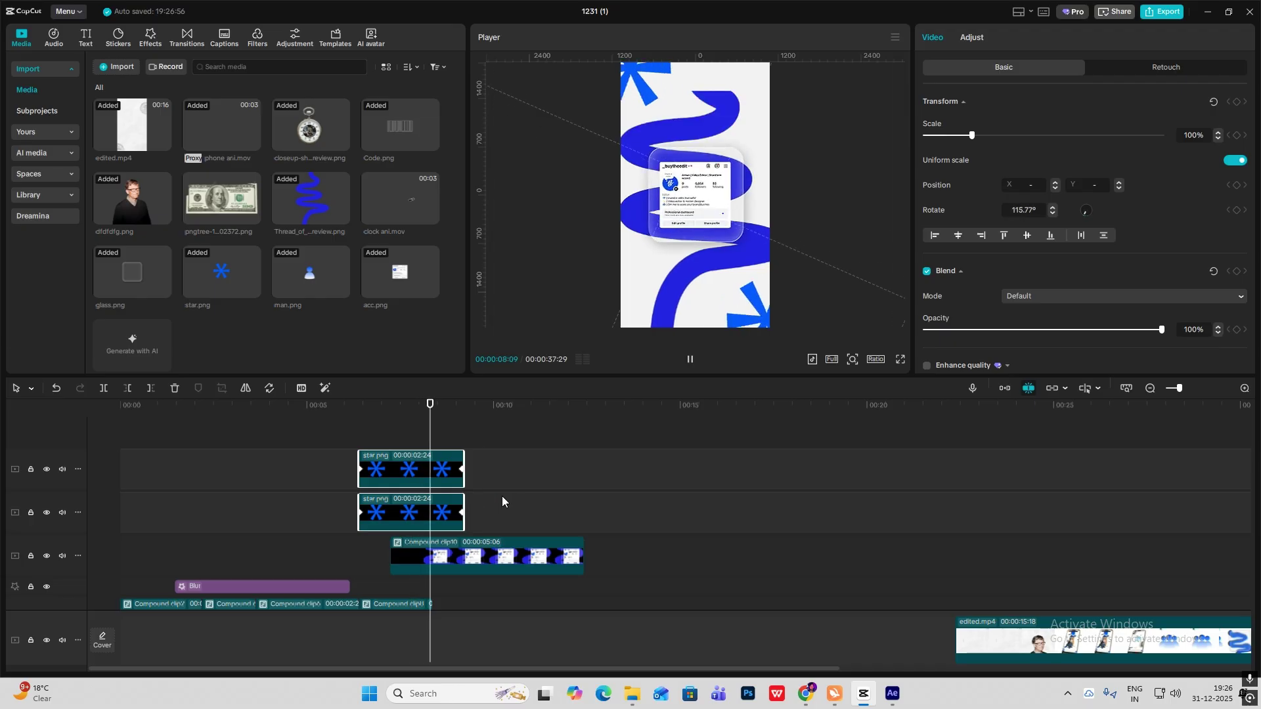
{"action": "key", "text": "space"}
{"action": "left_click_drag", "start_coordinate": [464, 468], "coordinate": [557, 469]}
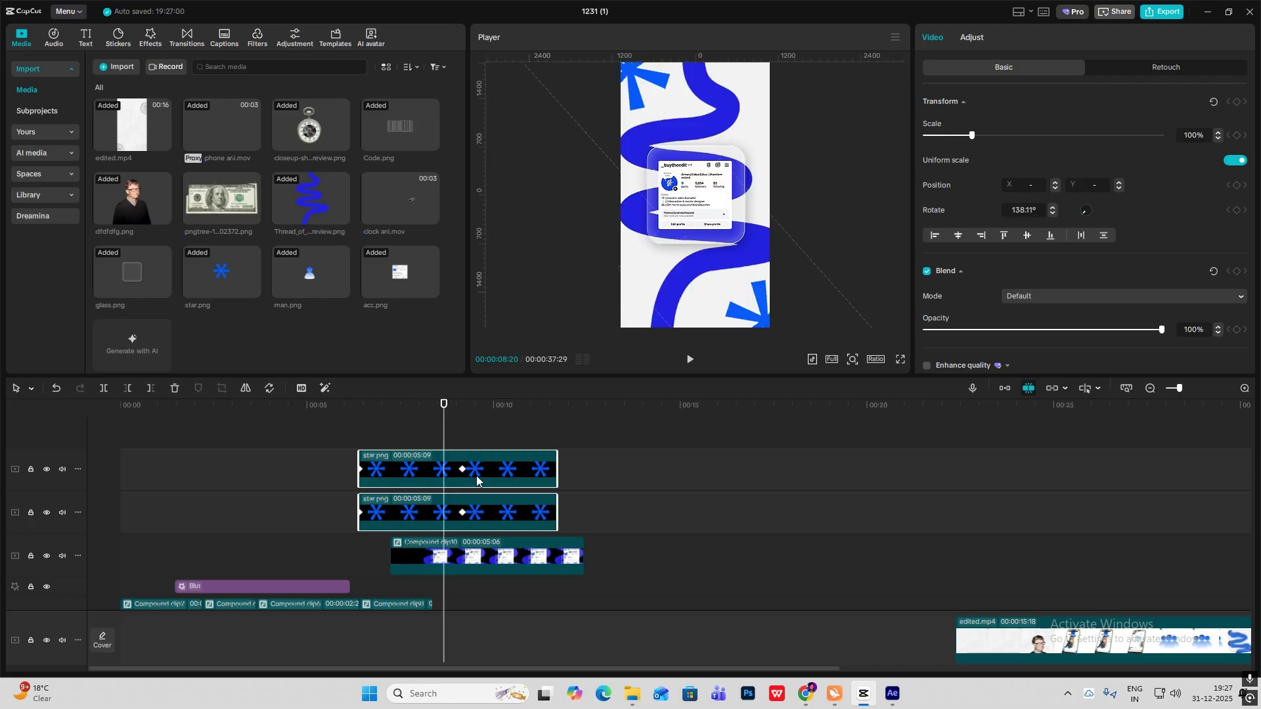
{"action": "left_click", "coordinate": [463, 472]}
{"action": "left_click", "coordinate": [464, 516]}
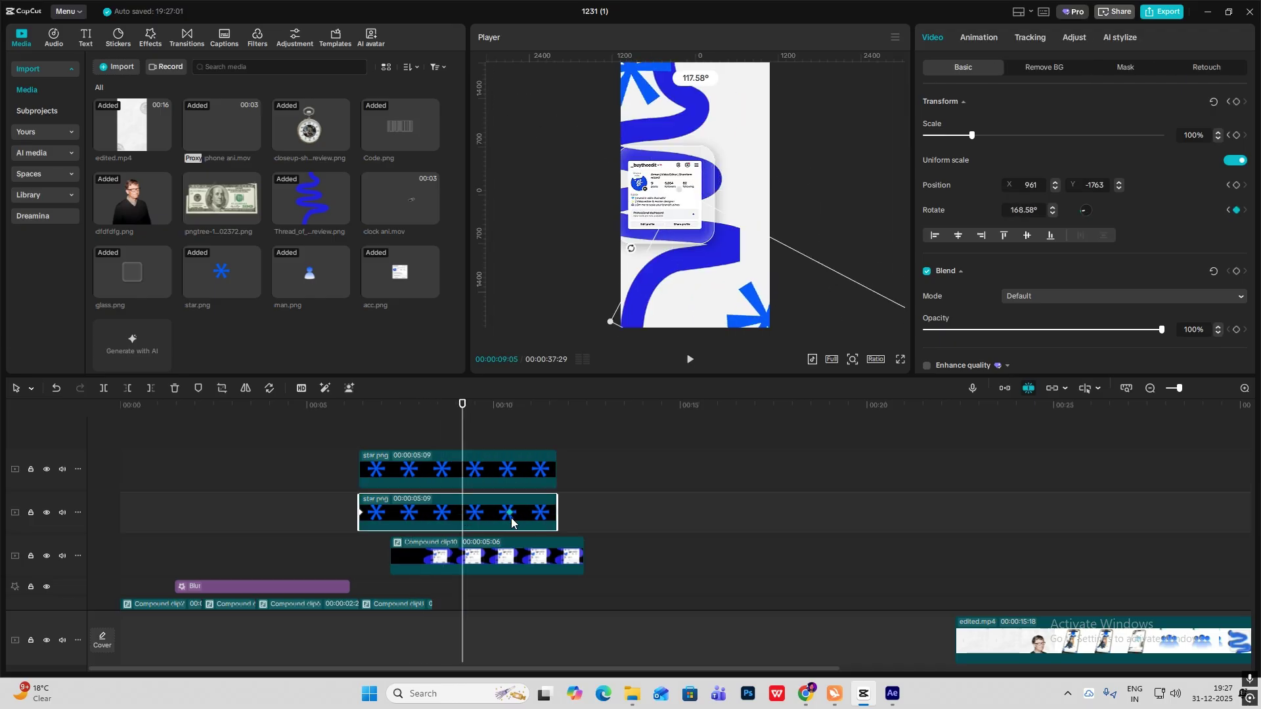
{"action": "key", "text": "space"}
{"action": "left_click", "coordinate": [358, 437]}
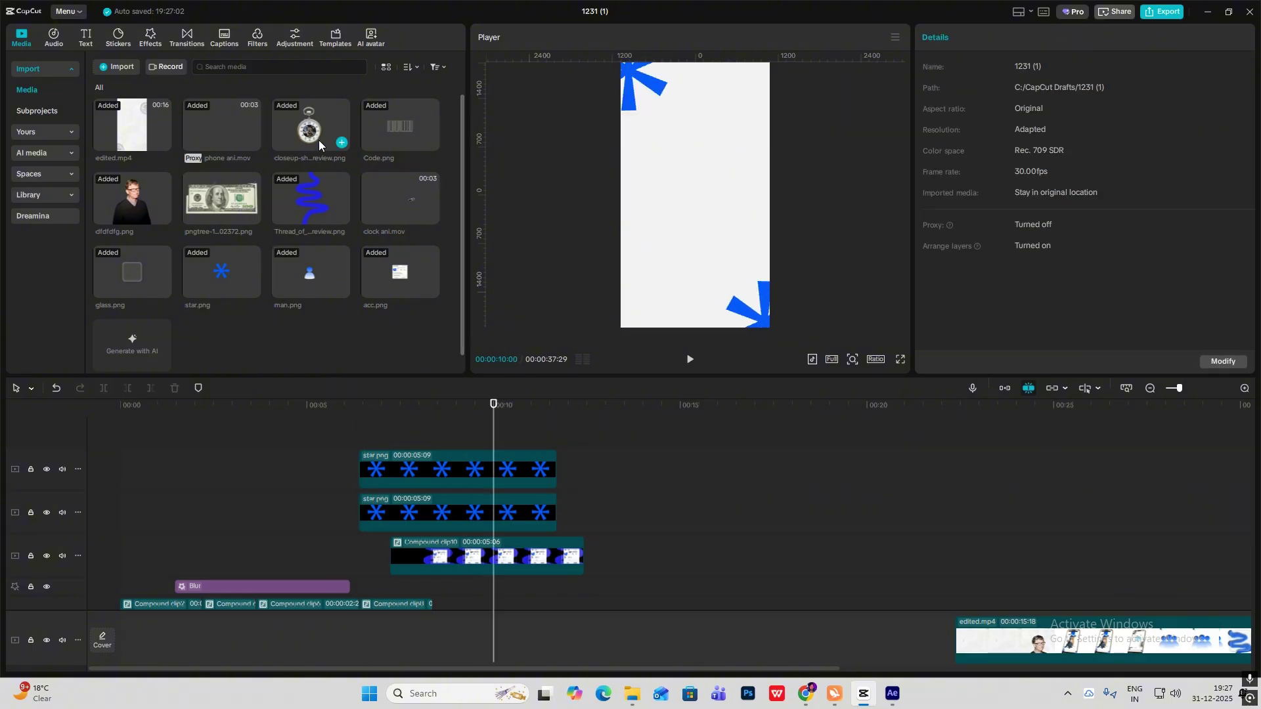
- Place clock ani.mov on a new track above the star clips, starting at 00:00:07:27
{"action": "left_click_drag", "start_coordinate": [444, 400], "coordinate": [427, 424]}
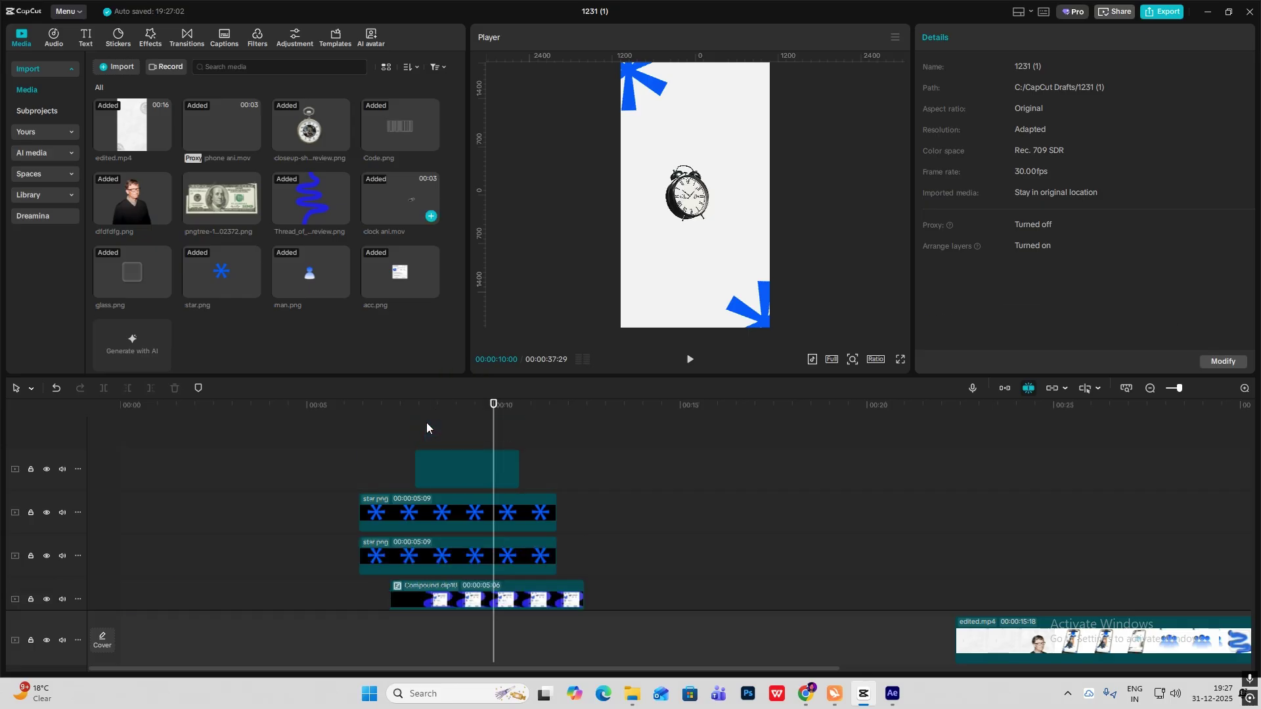
{"action": "left_click", "coordinate": [416, 442]}
{"action": "left_click", "coordinate": [442, 467]}
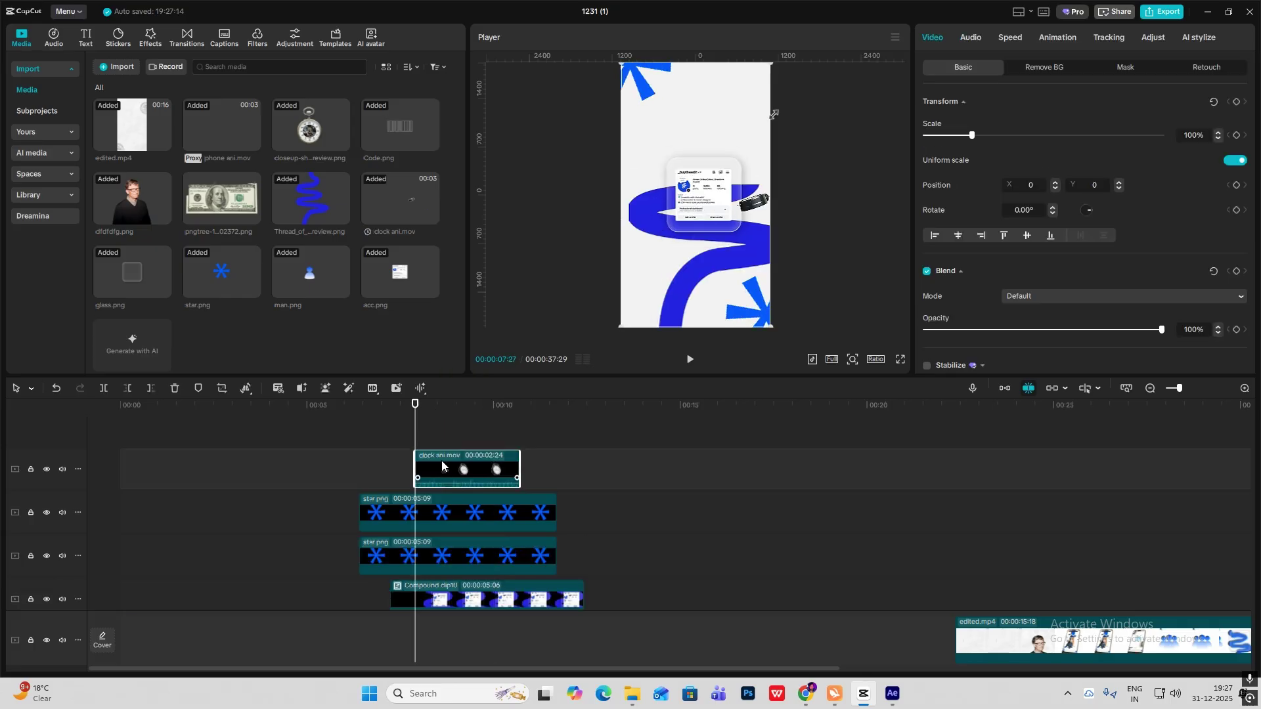
- Extract the audio from the clock ani.mov clip, remove the extracted audio, and play back the clock animation
{"action": "right_click", "coordinate": [441, 459]}
{"action": "left_click", "coordinate": [499, 380]}
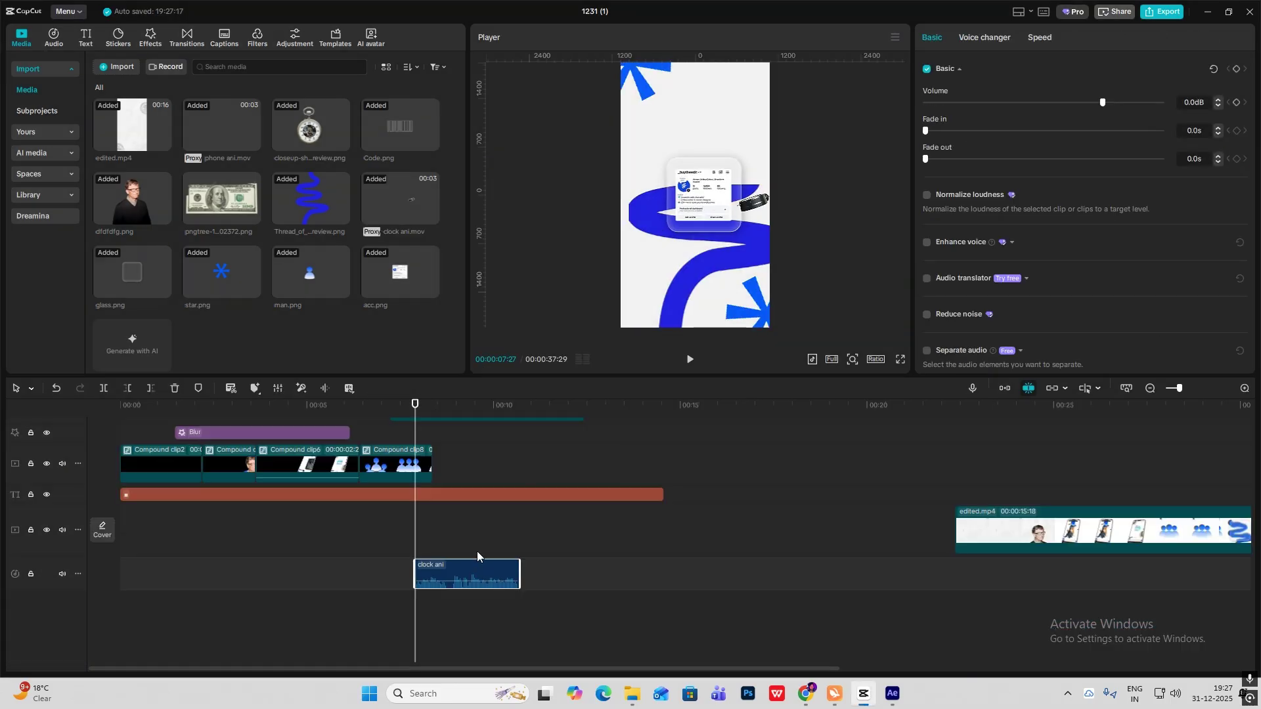
{"action": "key", "text": "ctrl+z"}
{"action": "key", "text": "space"}
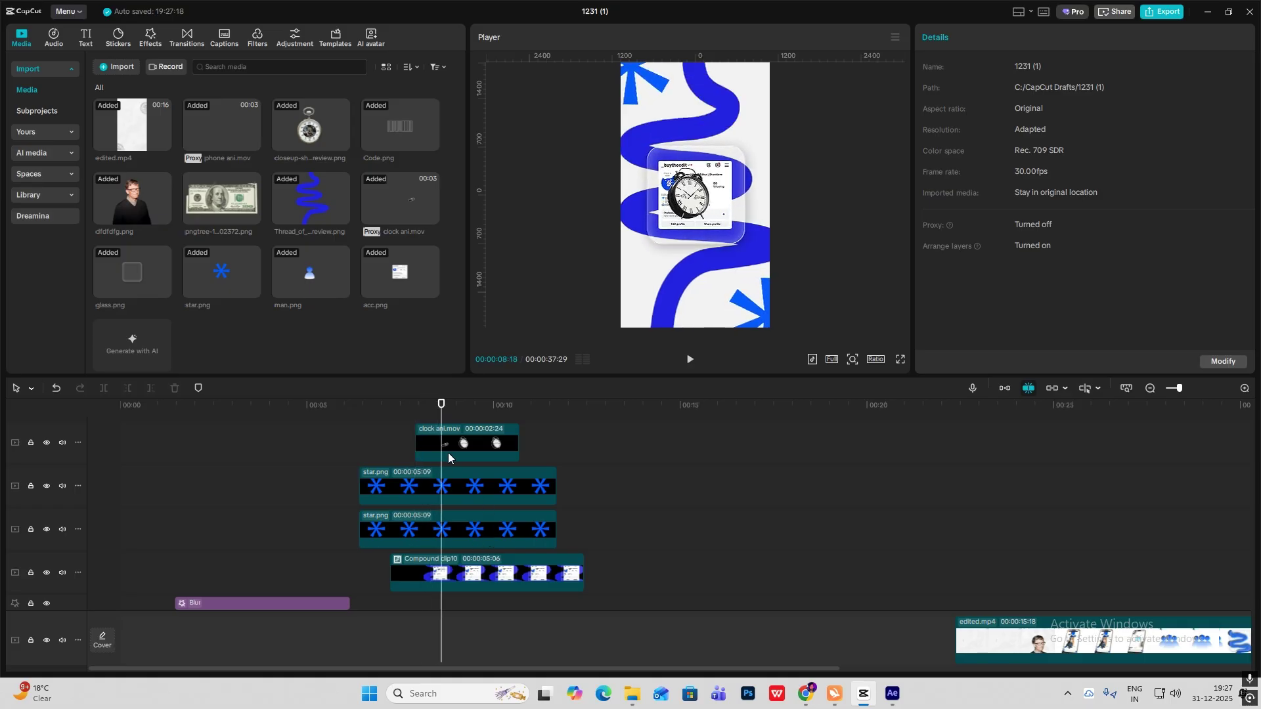
- Examine the blue tube scene in the edited.mp4 reference at 00:00:36:01
{"action": "left_click_drag", "start_coordinate": [448, 452], "coordinate": [1204, 409]}
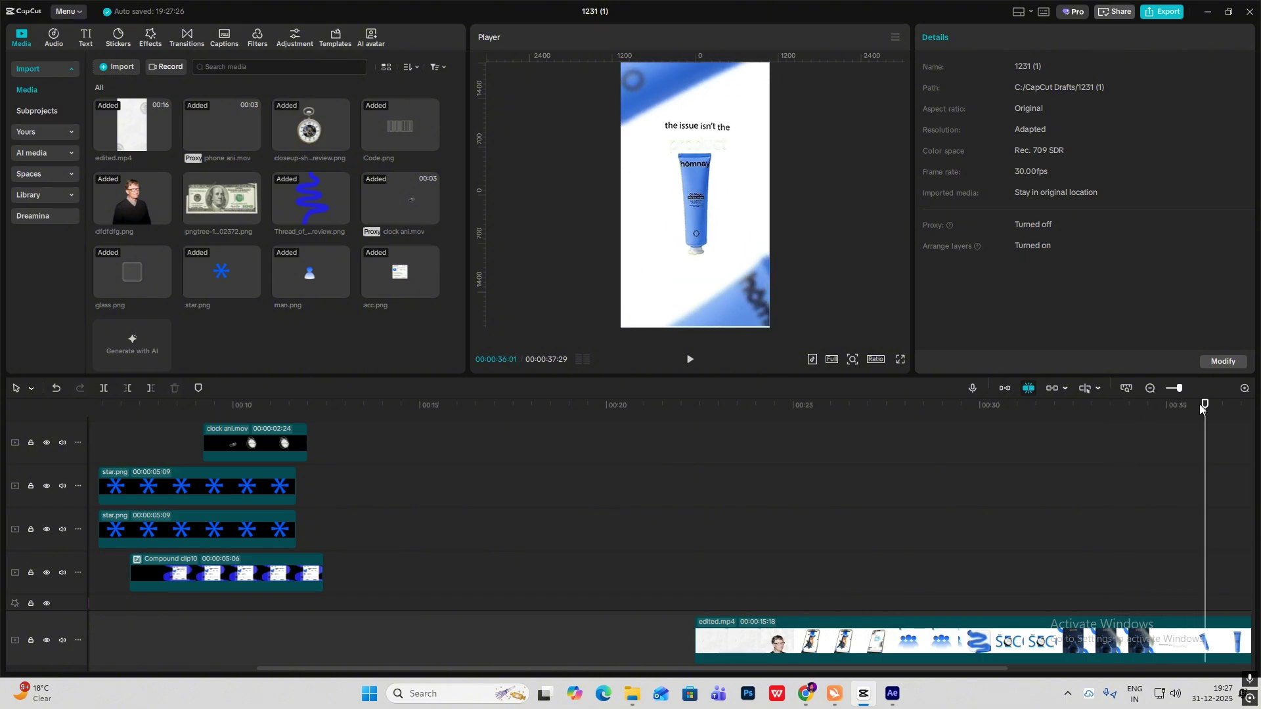
{"action": "left_click", "coordinate": [1151, 388]}
{"action": "left_click", "coordinate": [1150, 389]}
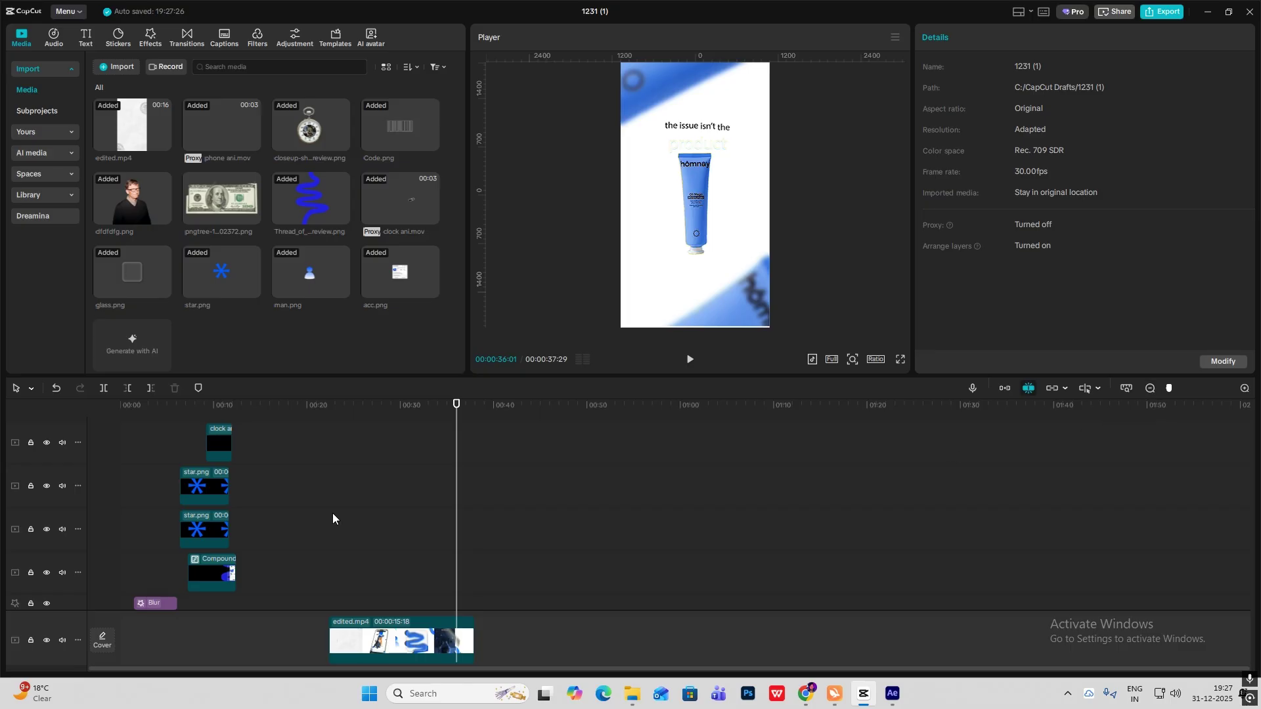